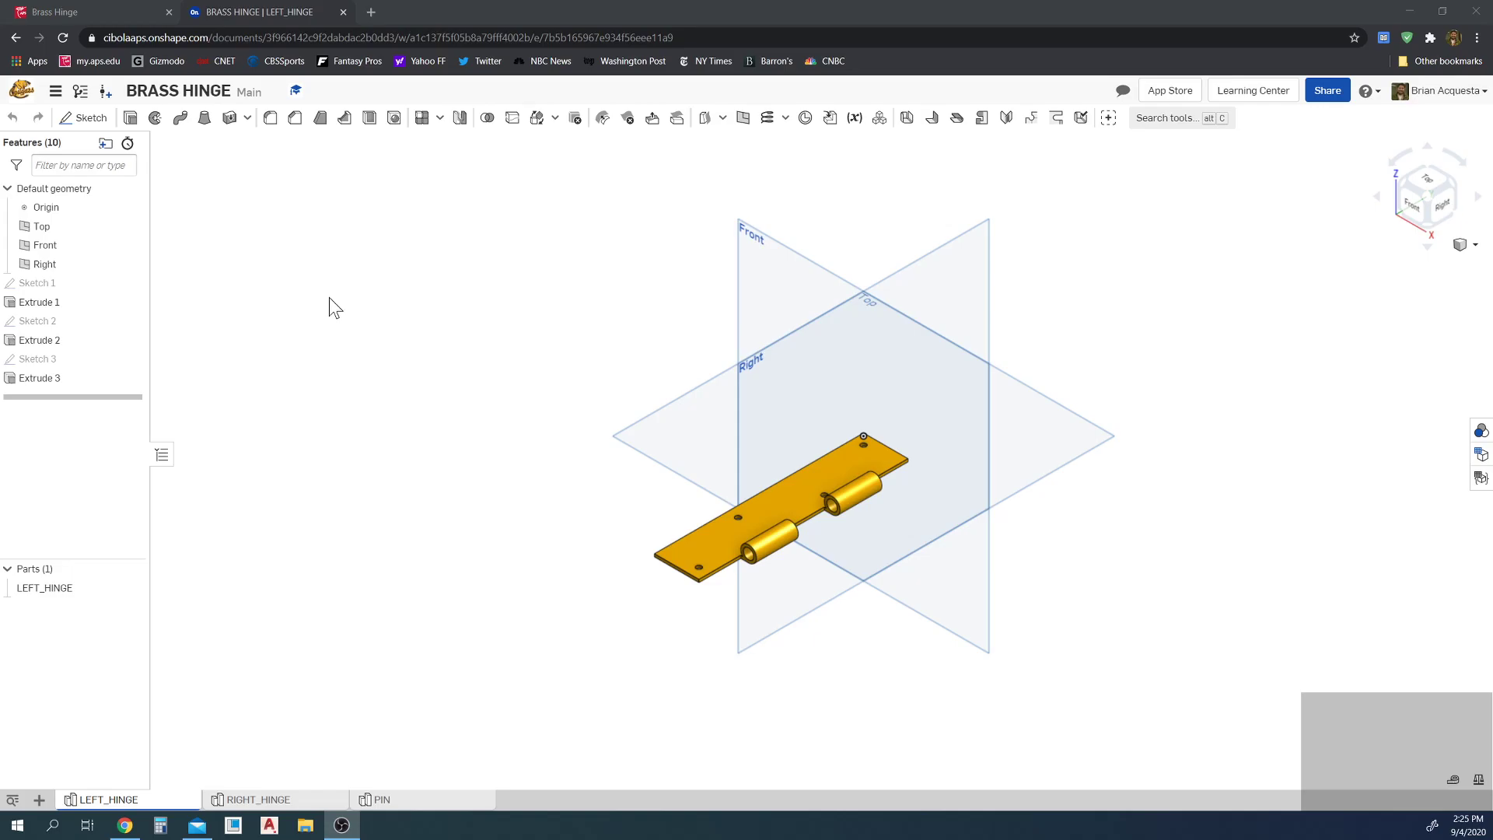
Step: Switch to the Brass Hinge assignment page and review the part specifications and dimensioned hinge sketches
{"action": "left_click", "coordinate": [81, 19]}
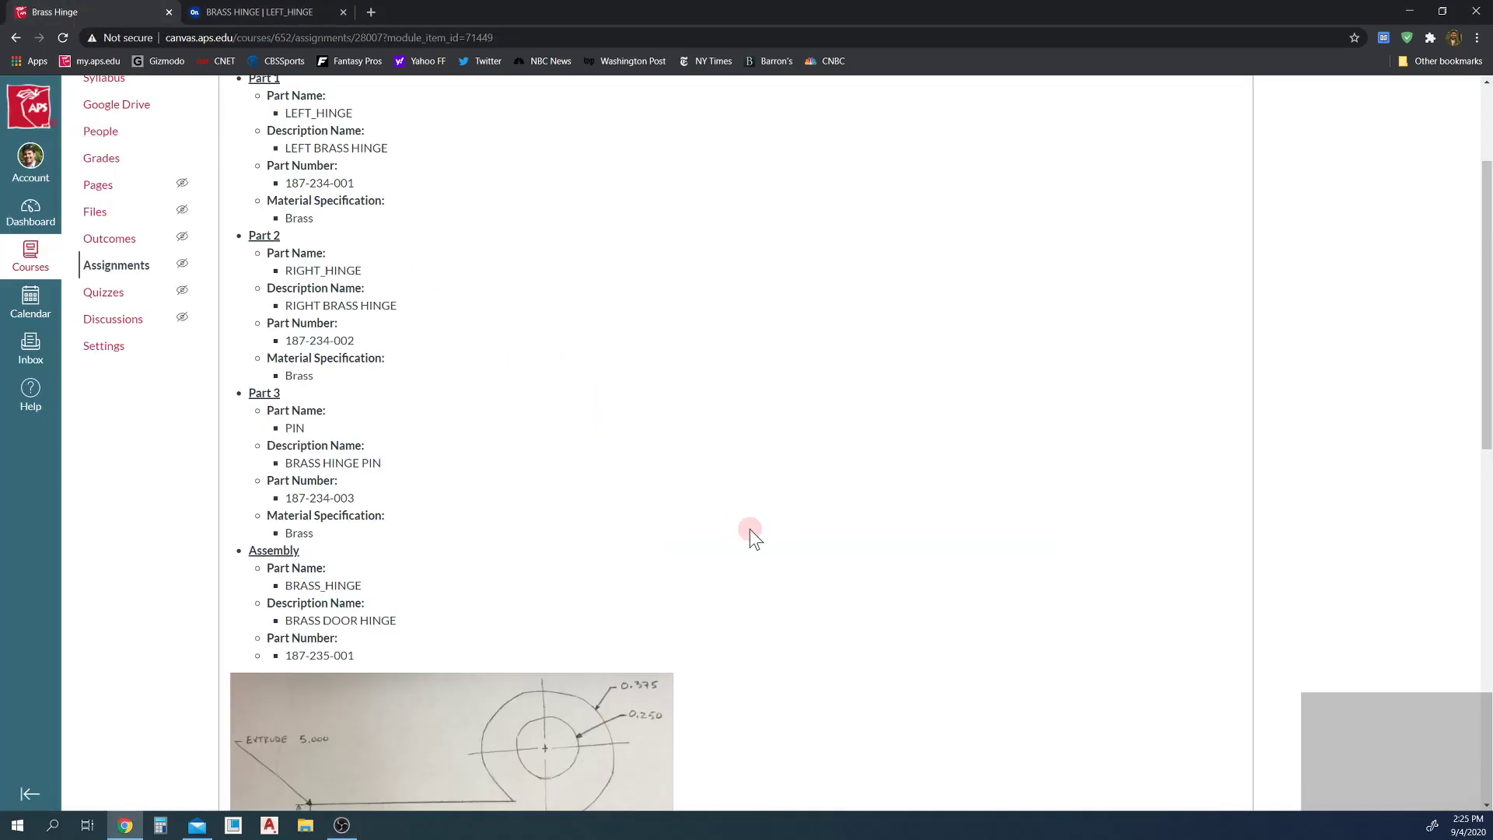
{"action": "scroll", "coordinate": [749, 528], "scroll_direction": "up", "scroll_amount": 2}
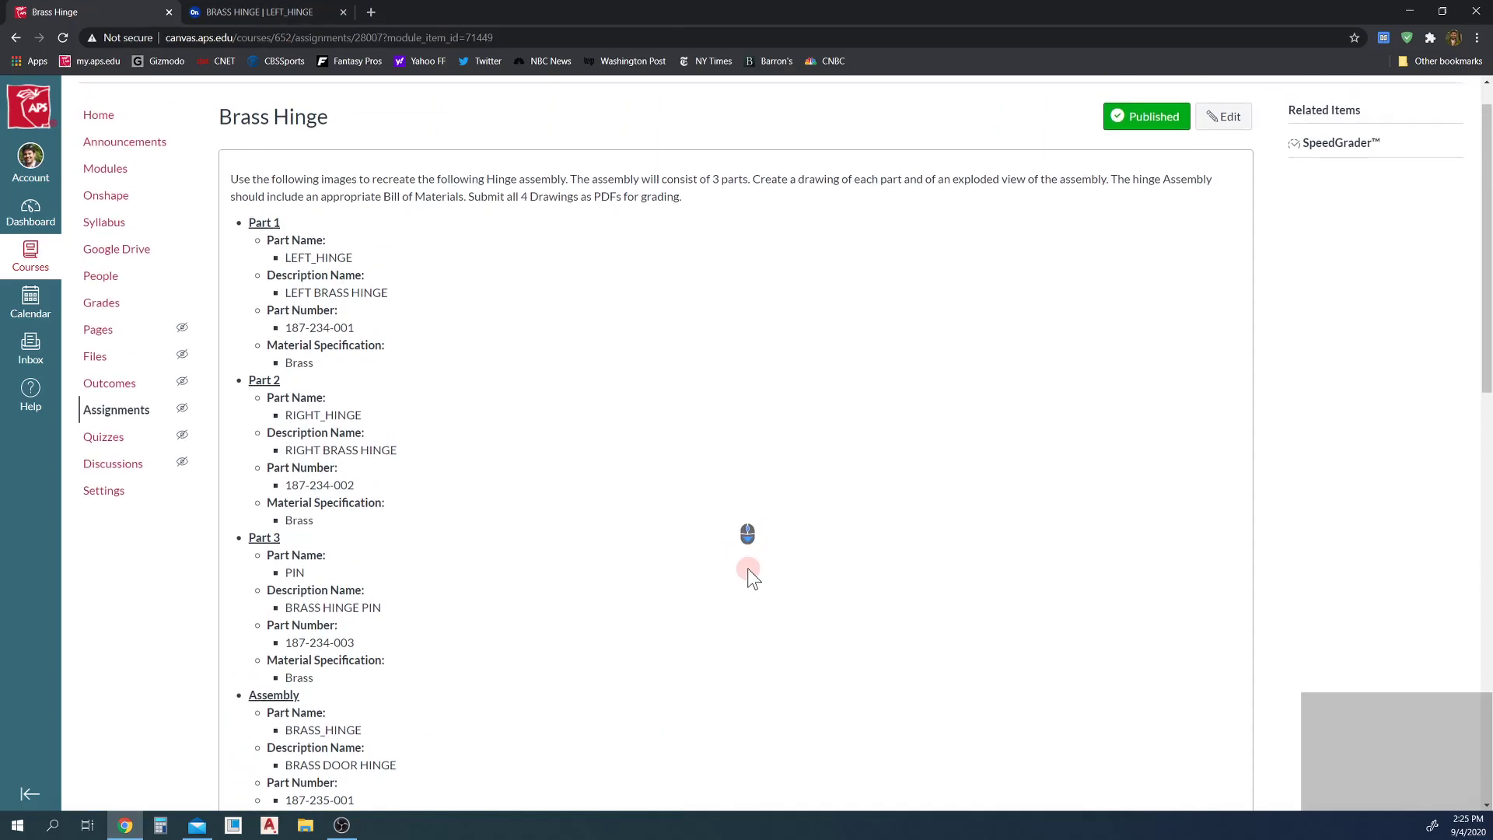
{"action": "scroll", "coordinate": [748, 567], "scroll_direction": "down", "scroll_amount": 1}
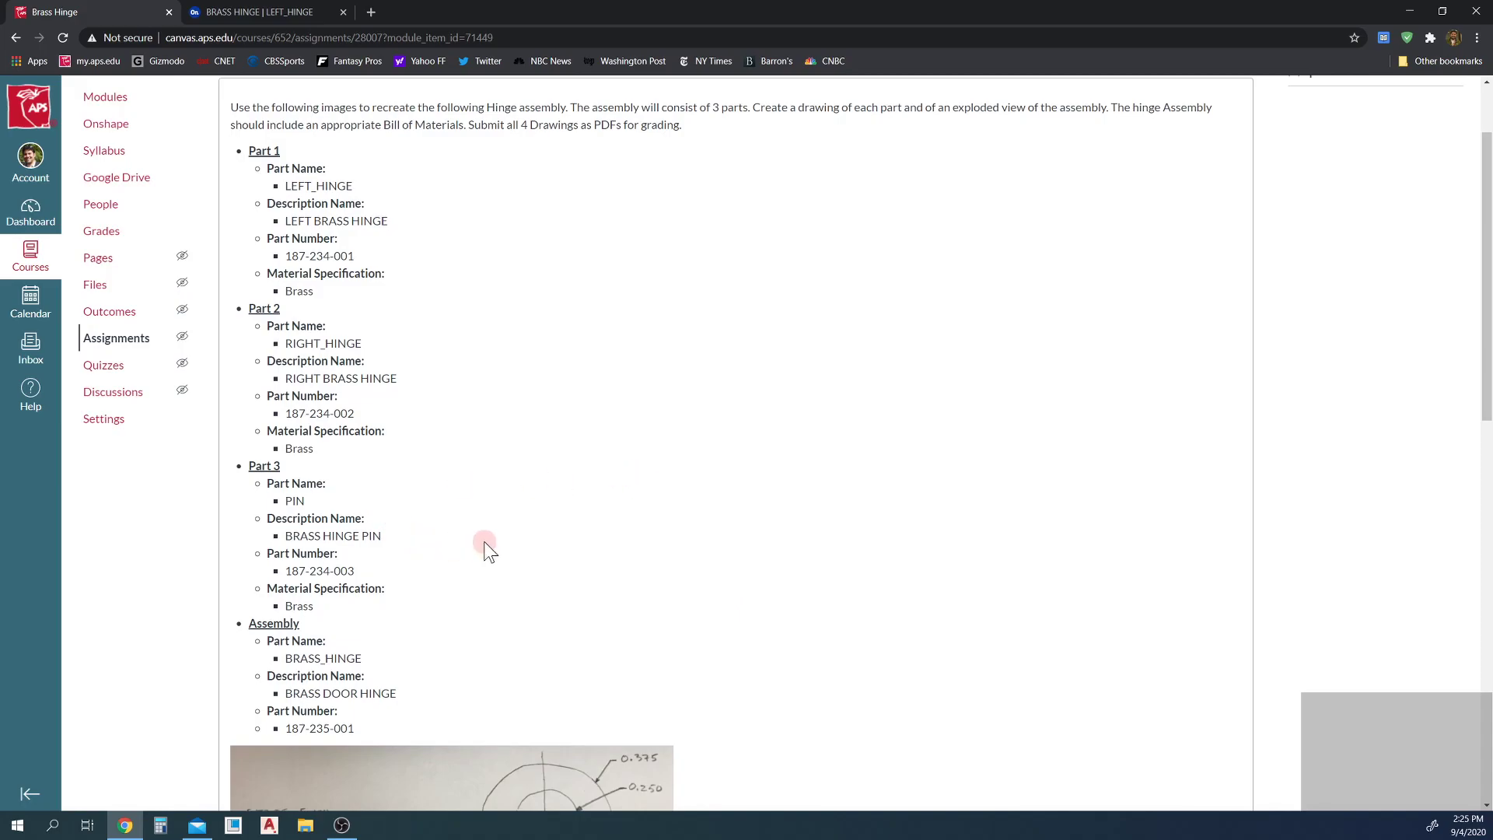
{"action": "scroll", "coordinate": [485, 544], "scroll_direction": "down", "scroll_amount": 1}
{"action": "scroll", "coordinate": [485, 548], "scroll_direction": "down", "scroll_amount": 8}
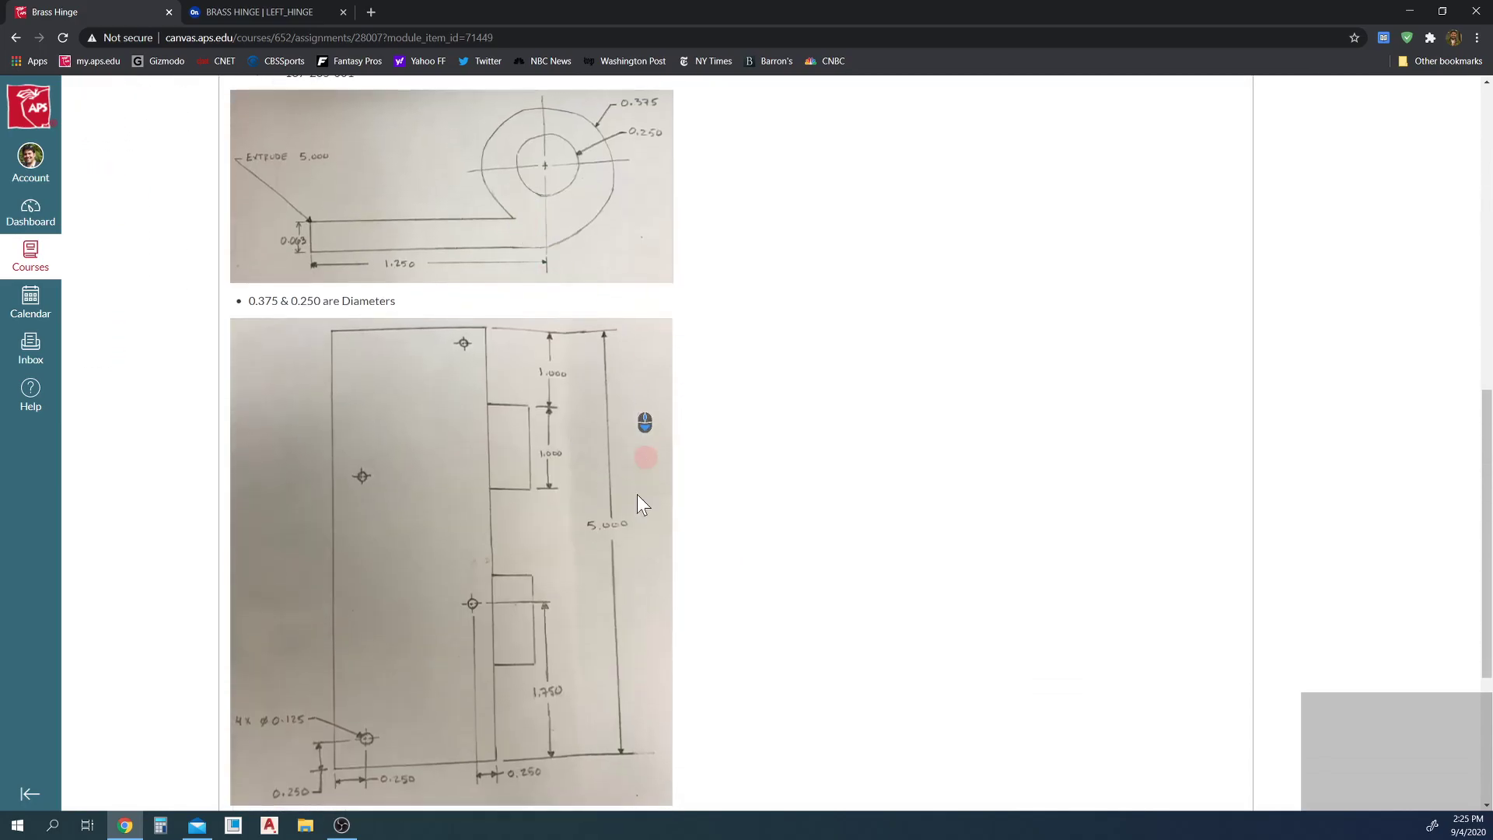
{"action": "scroll", "coordinate": [777, 660], "scroll_direction": "down", "scroll_amount": 4}
{"action": "scroll", "coordinate": [777, 660], "scroll_direction": "up", "scroll_amount": 13}
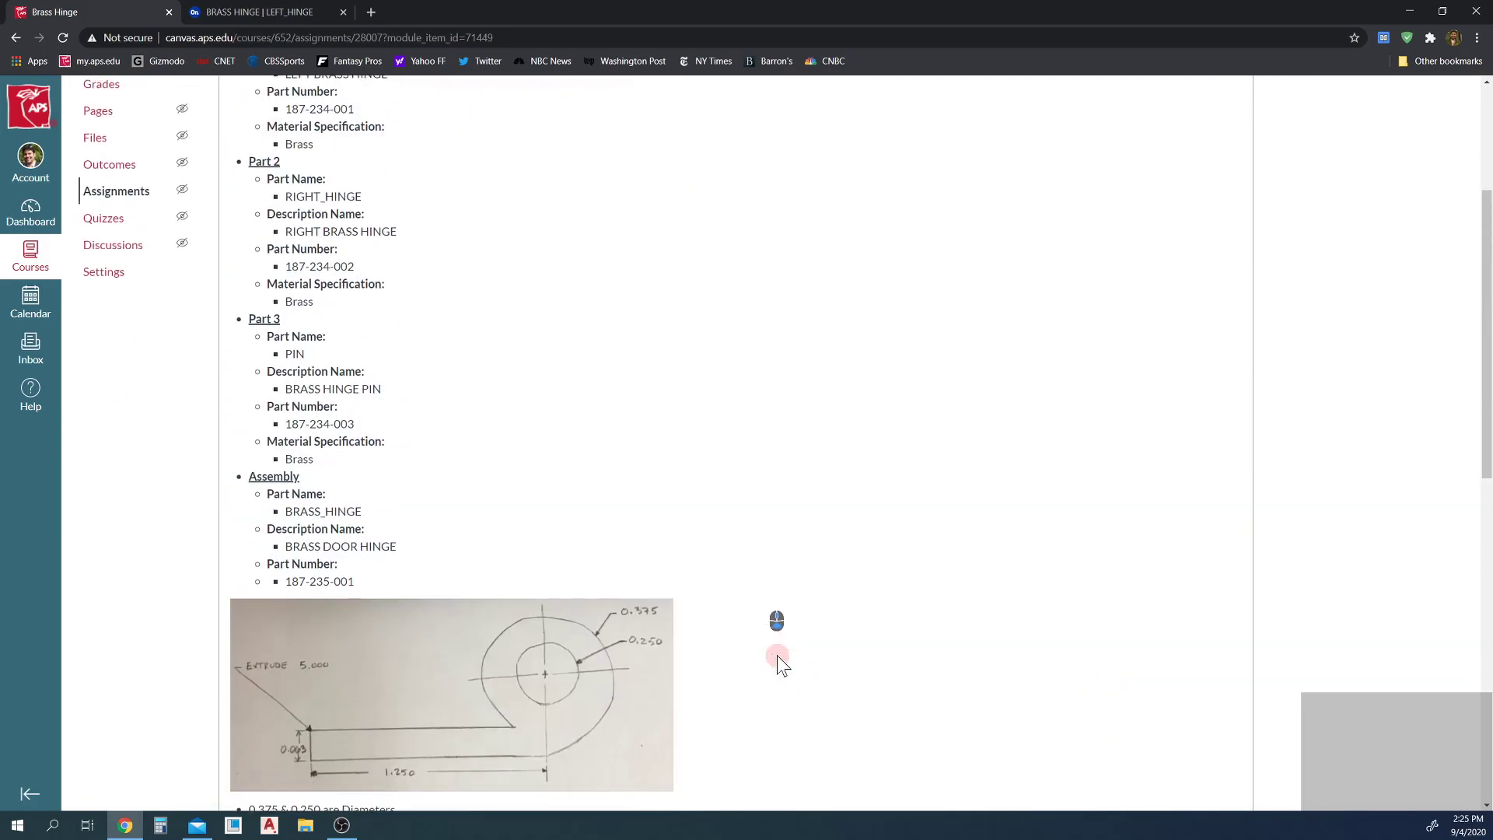
{"action": "scroll", "coordinate": [734, 573], "scroll_direction": "down", "scroll_amount": 1}
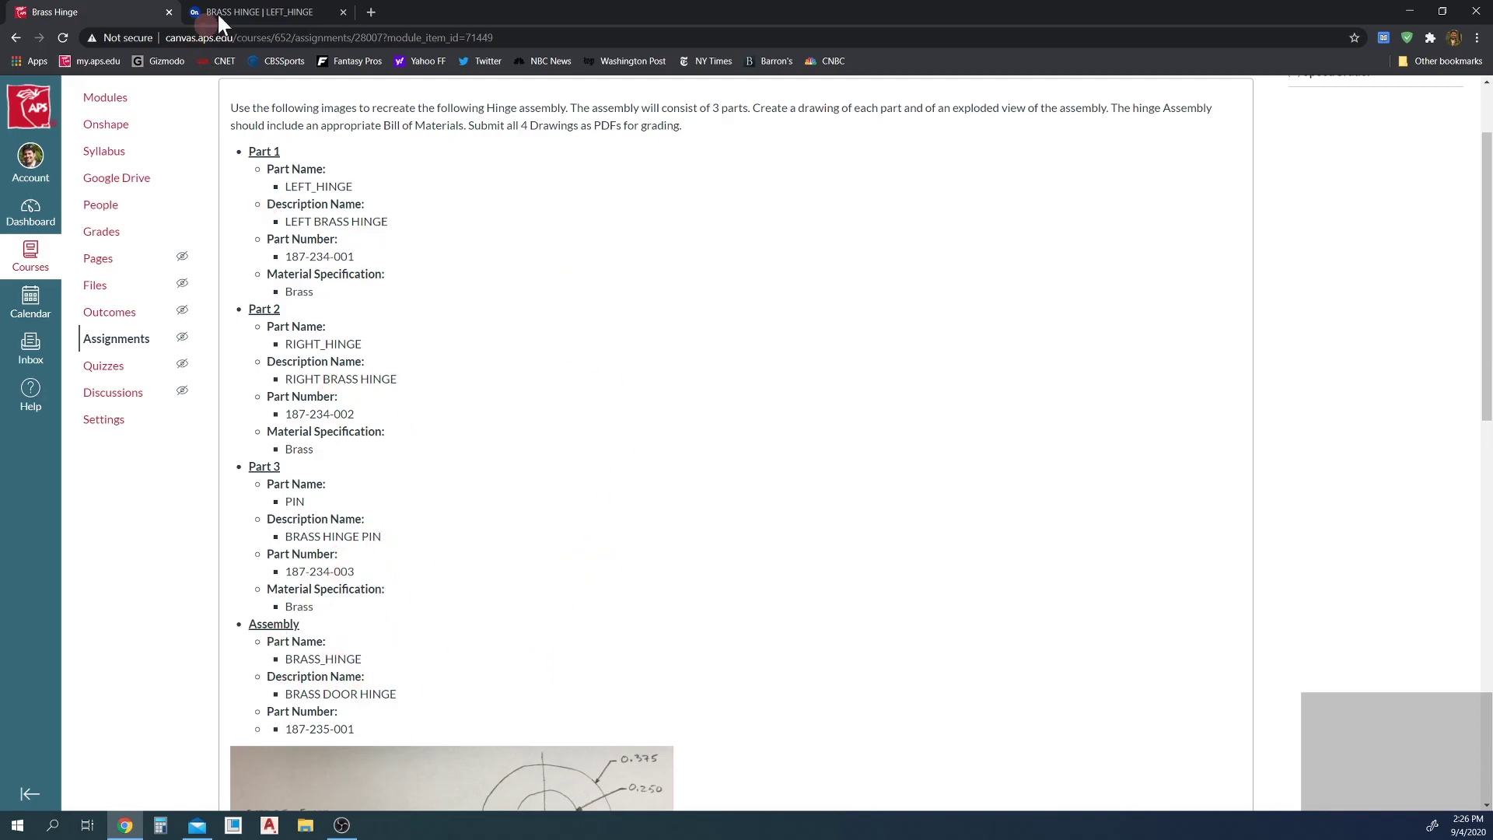
Step: Return to the Onshape document and review the properties of the LEFT_HINGE part studio and its part
{"action": "left_click", "coordinate": [258, 14]}
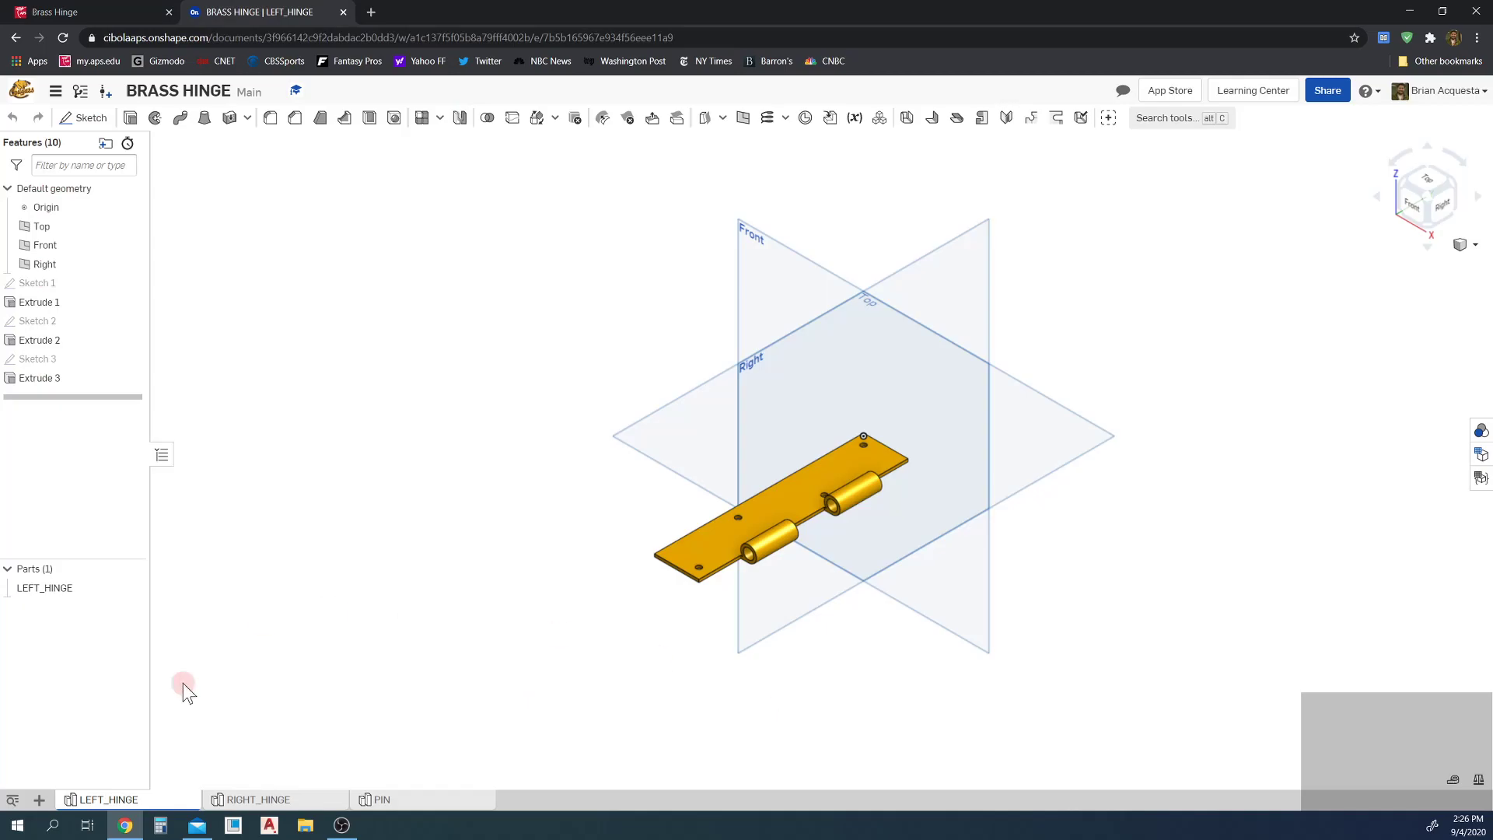
{"action": "right_click", "coordinate": [106, 801]}
{"action": "left_click", "coordinate": [167, 684]}
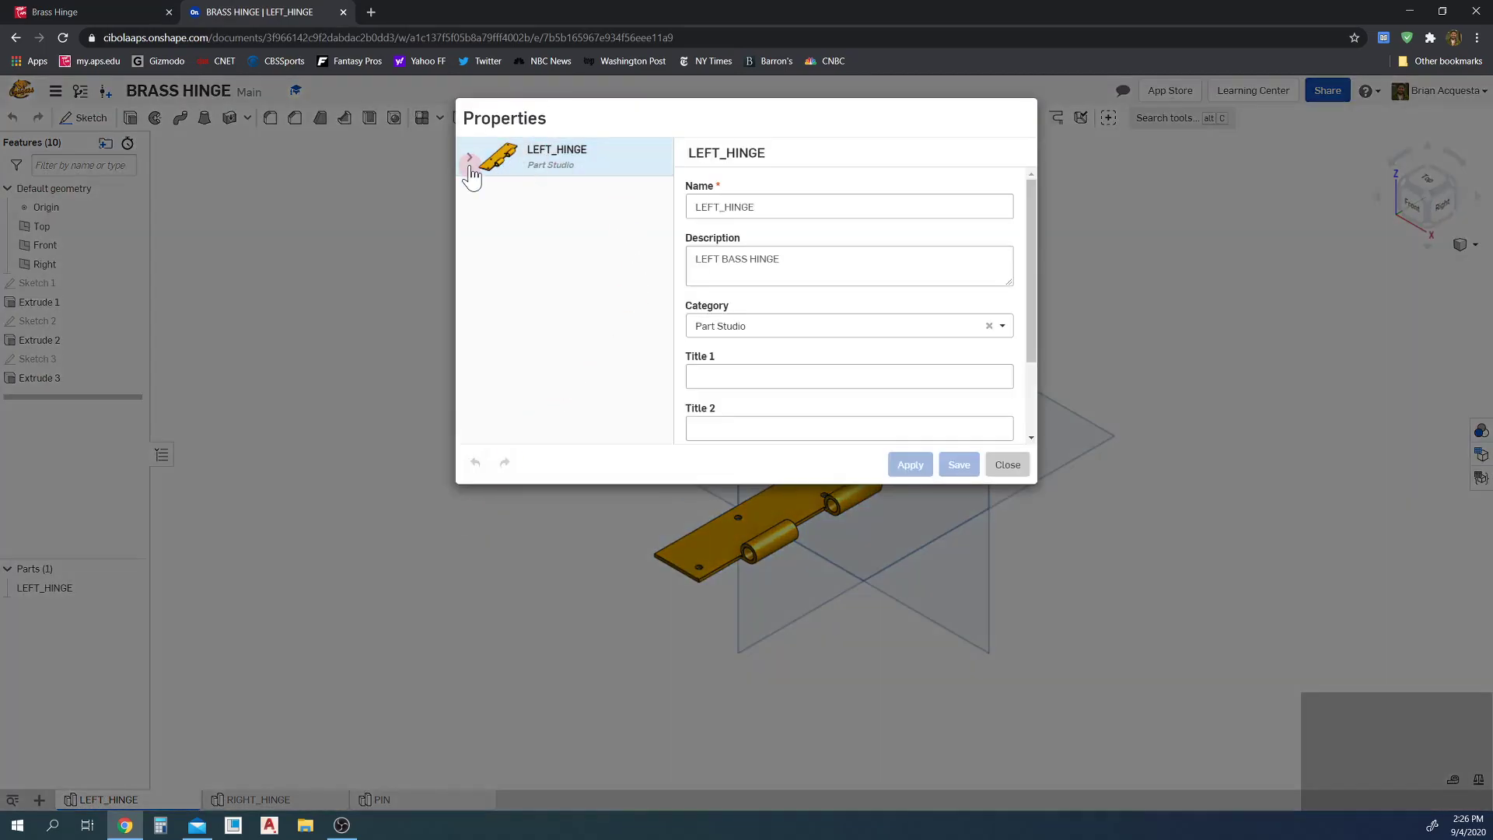
{"action": "left_click", "coordinate": [470, 160]}
{"action": "left_click", "coordinate": [757, 209]}
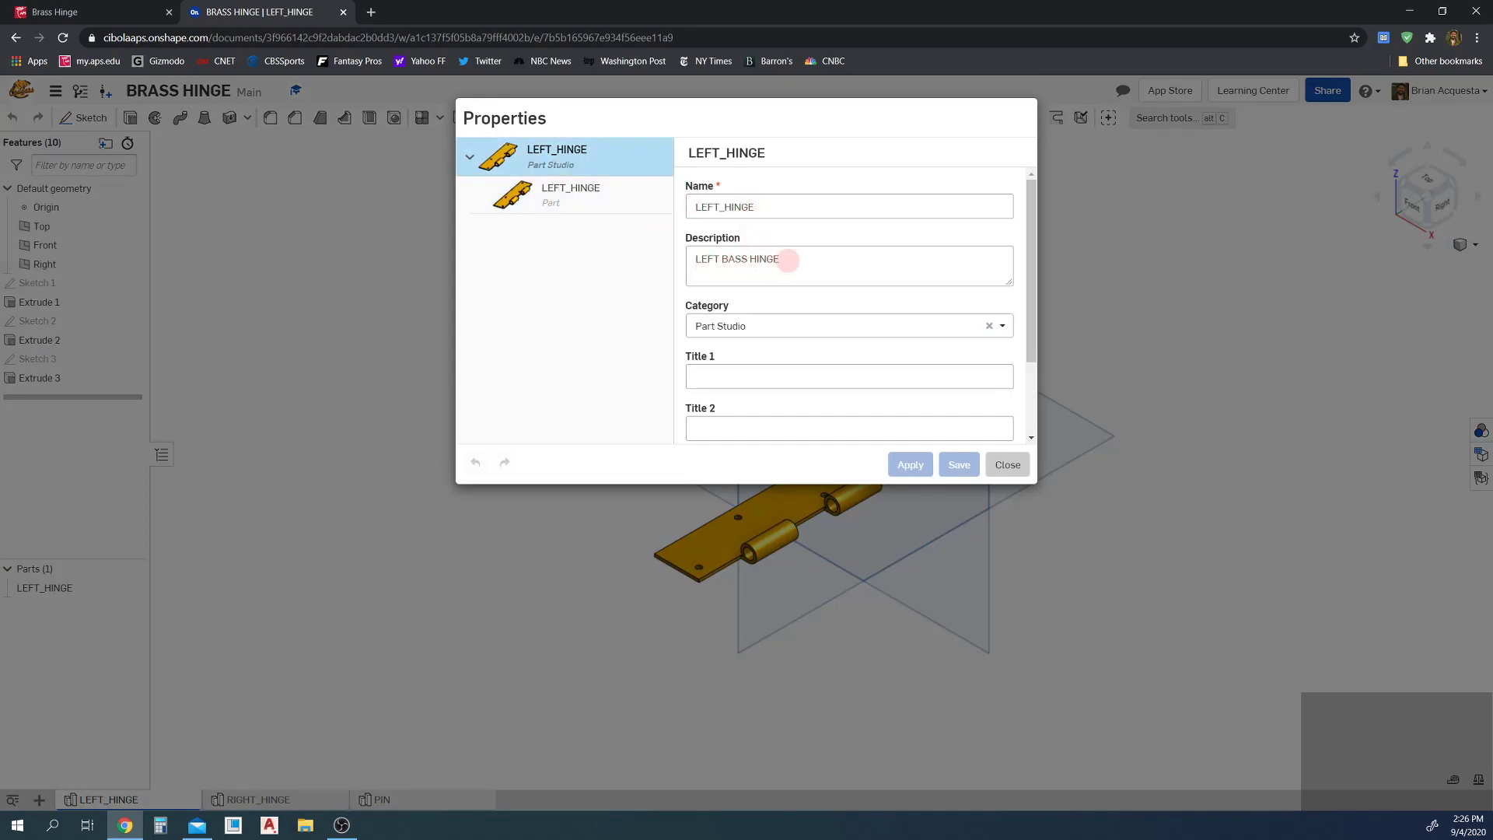
{"action": "left_click", "coordinate": [623, 204]}
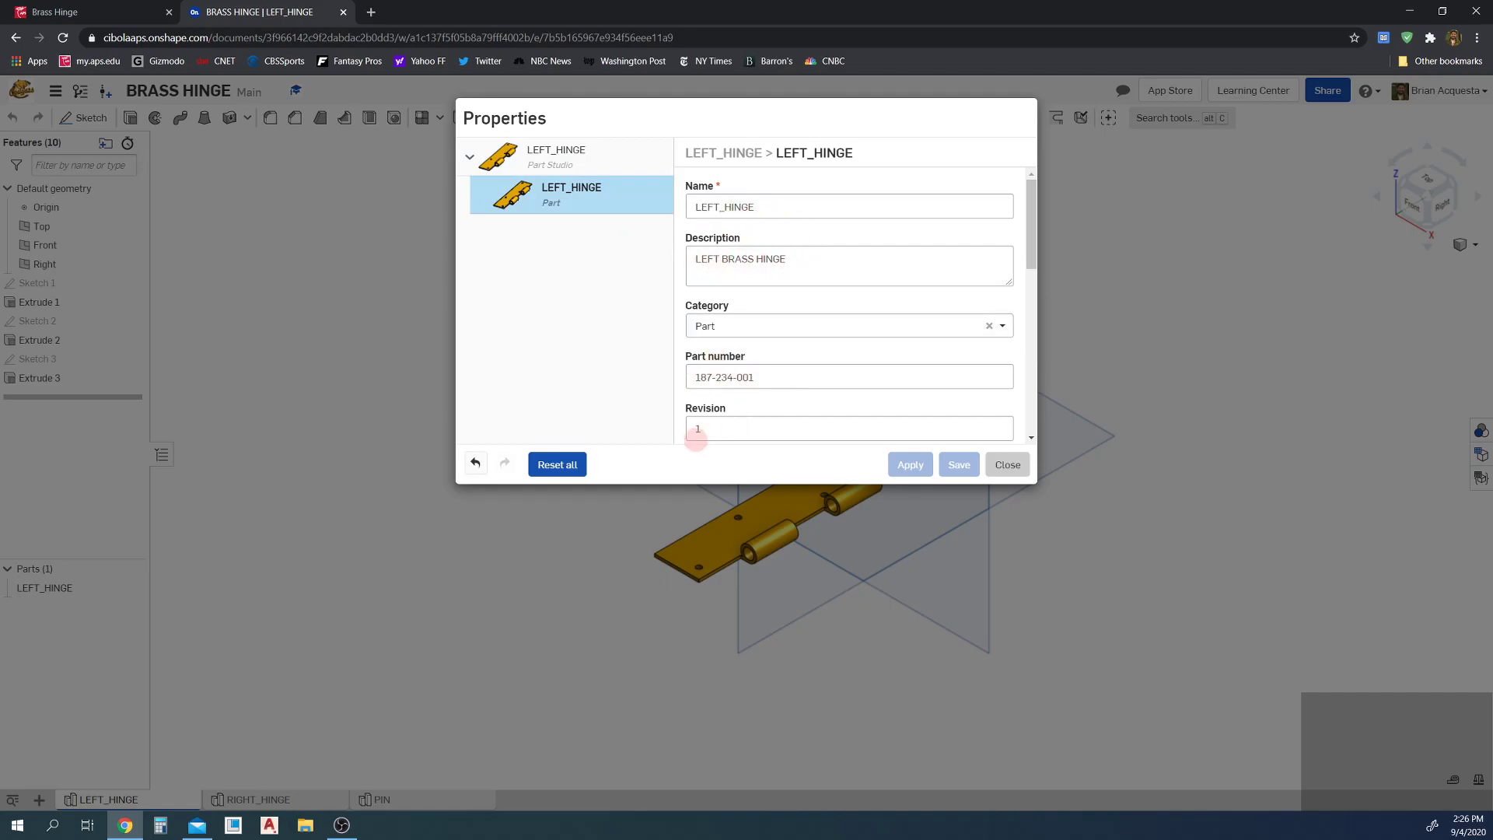
{"action": "left_click", "coordinate": [1006, 464]}
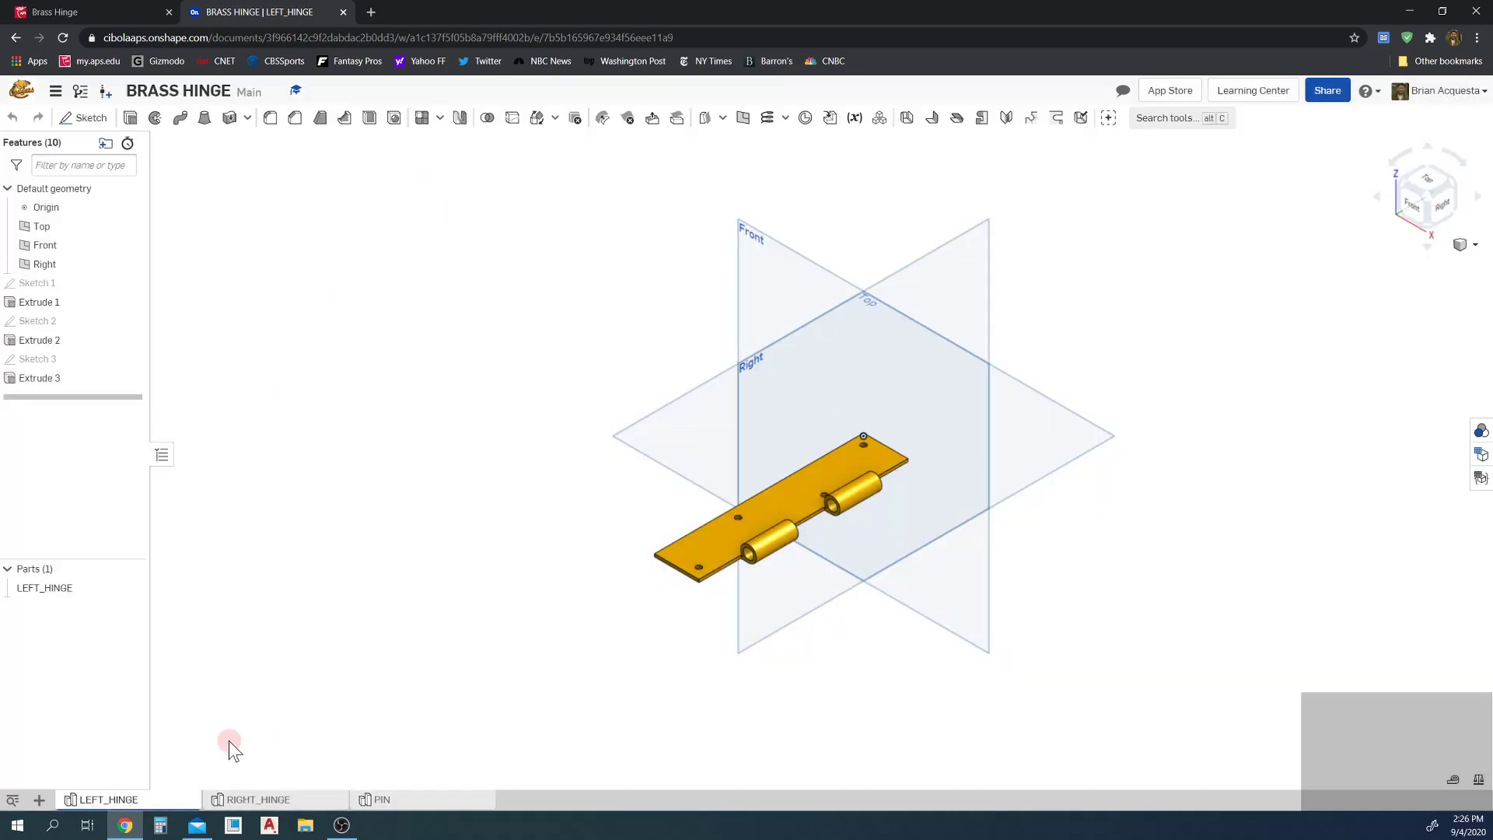
Step: Check the assignment's material specification and inspect the material assigned to the LEFT_HINGE part
{"action": "left_click", "coordinate": [142, 16]}
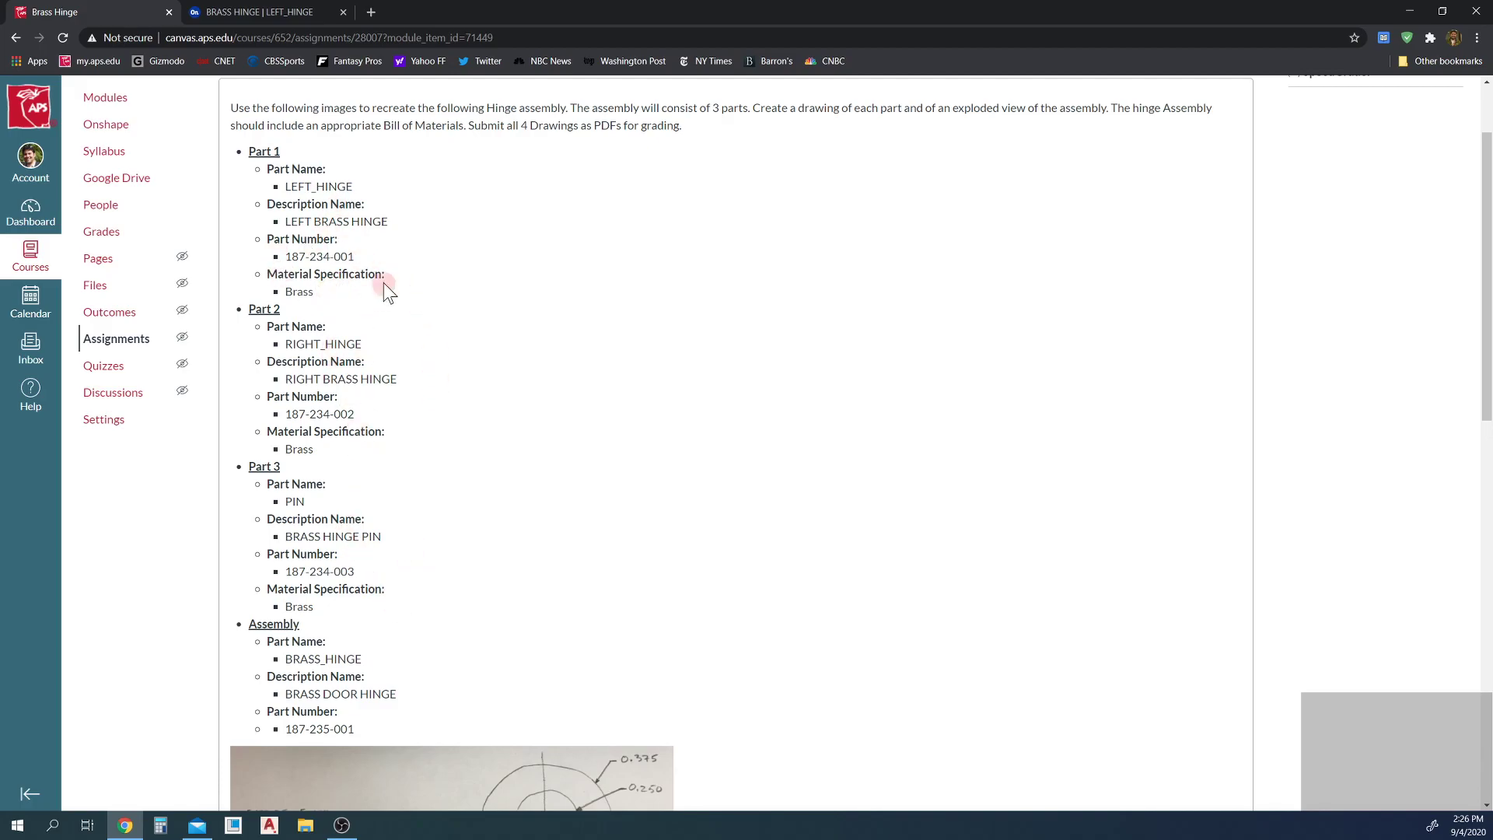
{"action": "left_click", "coordinate": [294, 12]}
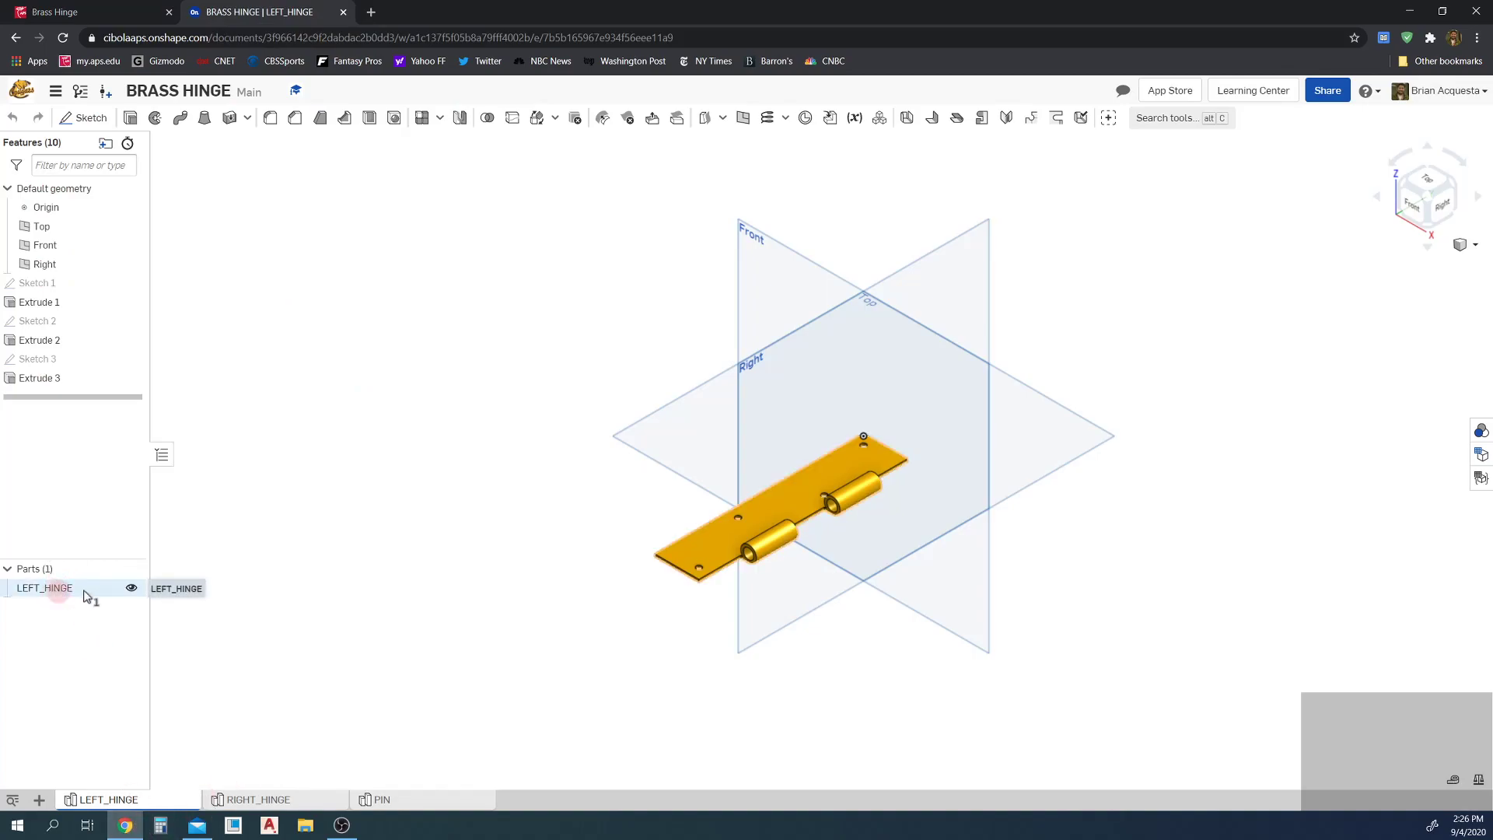
{"action": "left_click", "coordinate": [58, 597]}
{"action": "right_click", "coordinate": [73, 589]}
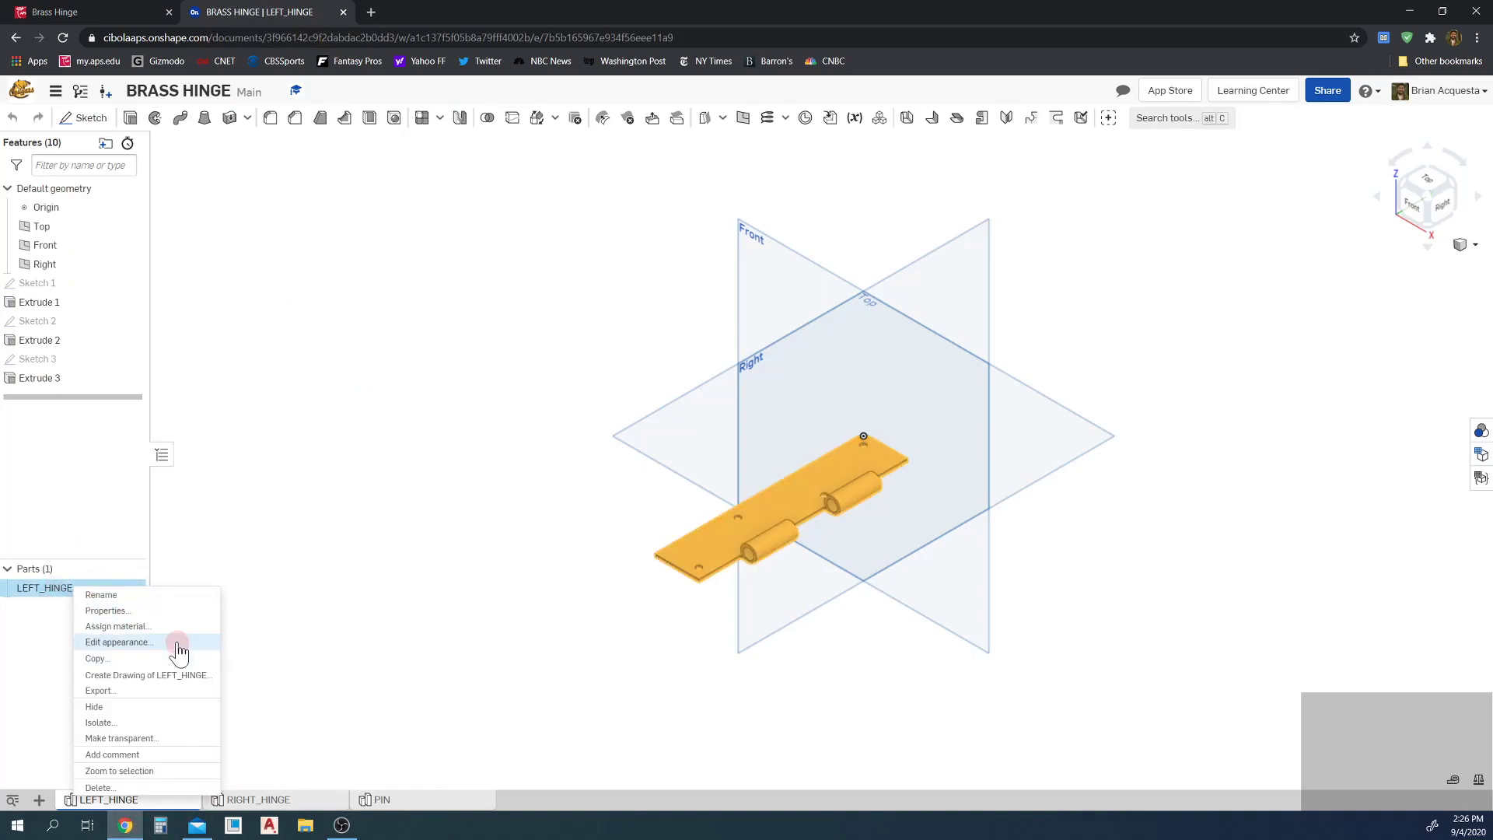
{"action": "left_click", "coordinate": [178, 628]}
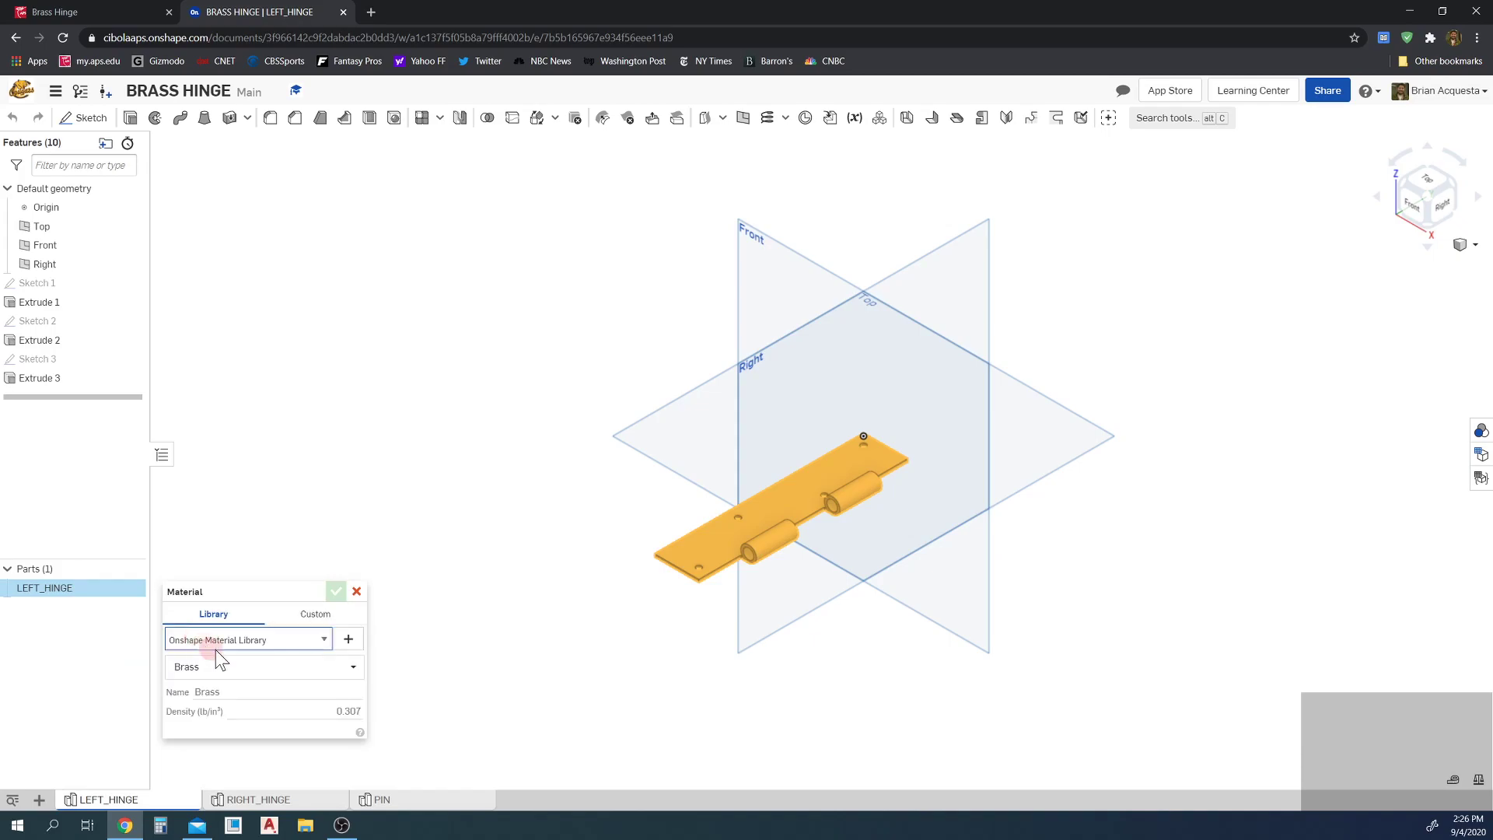
{"action": "left_click", "coordinate": [357, 592]}
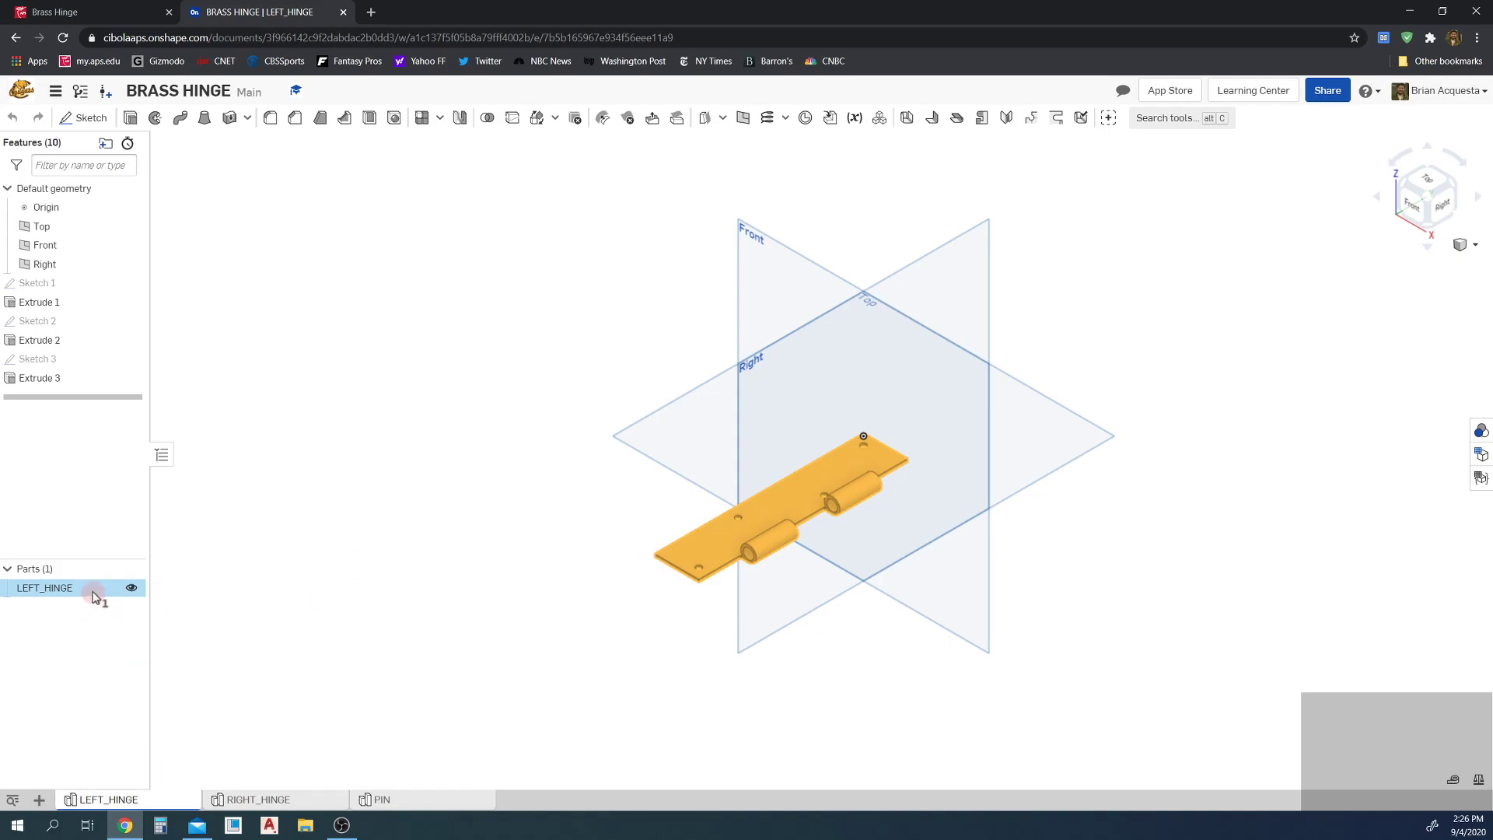
Step: Inspect the appearance colour of the LEFT_HINGE part without changing it
{"action": "right_click", "coordinate": [94, 591]}
{"action": "left_click", "coordinate": [161, 633]}
{"action": "left_click", "coordinate": [155, 649]}
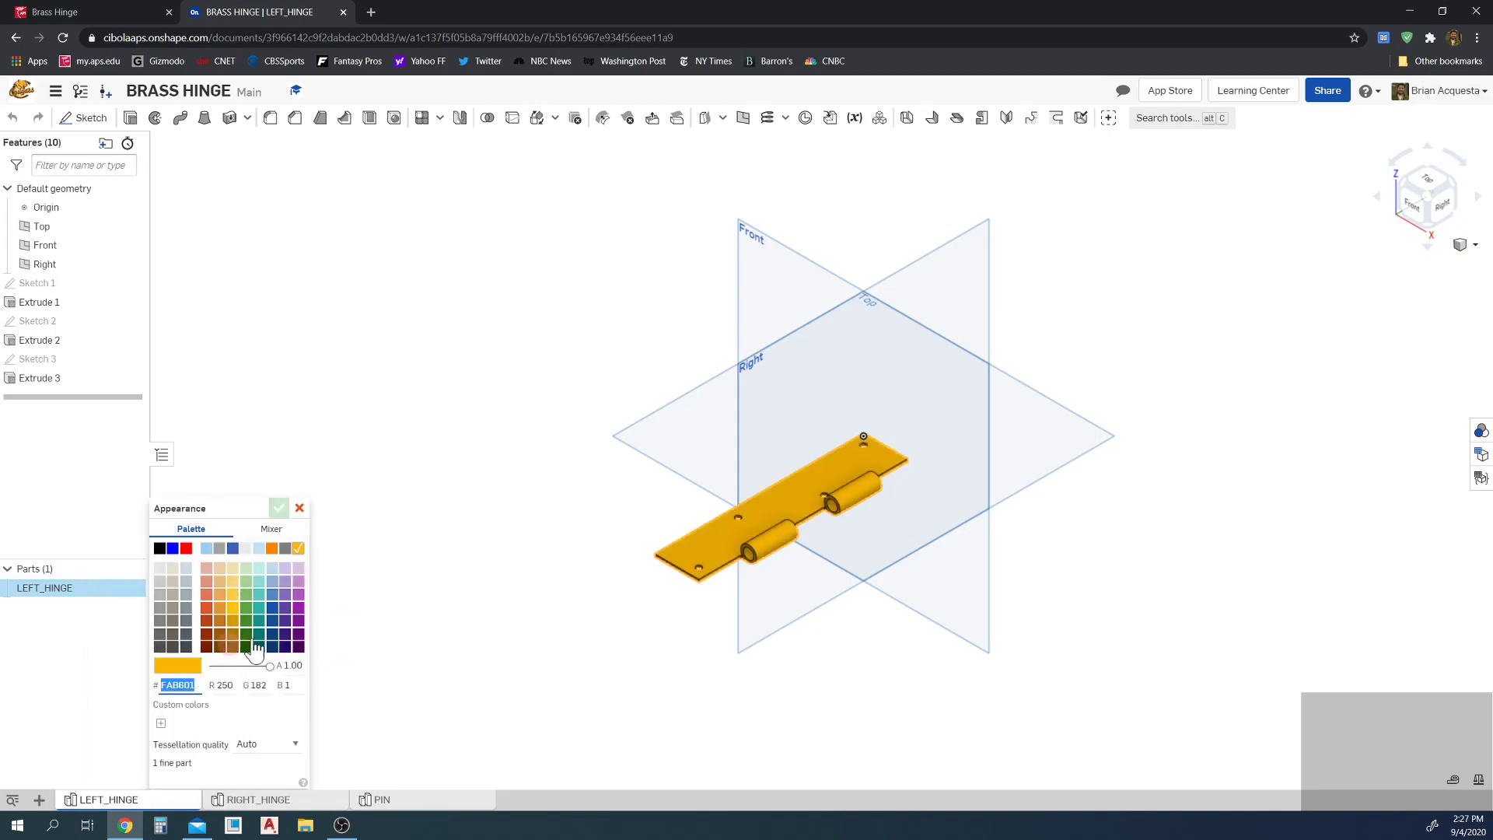
{"action": "left_click", "coordinate": [300, 510]}
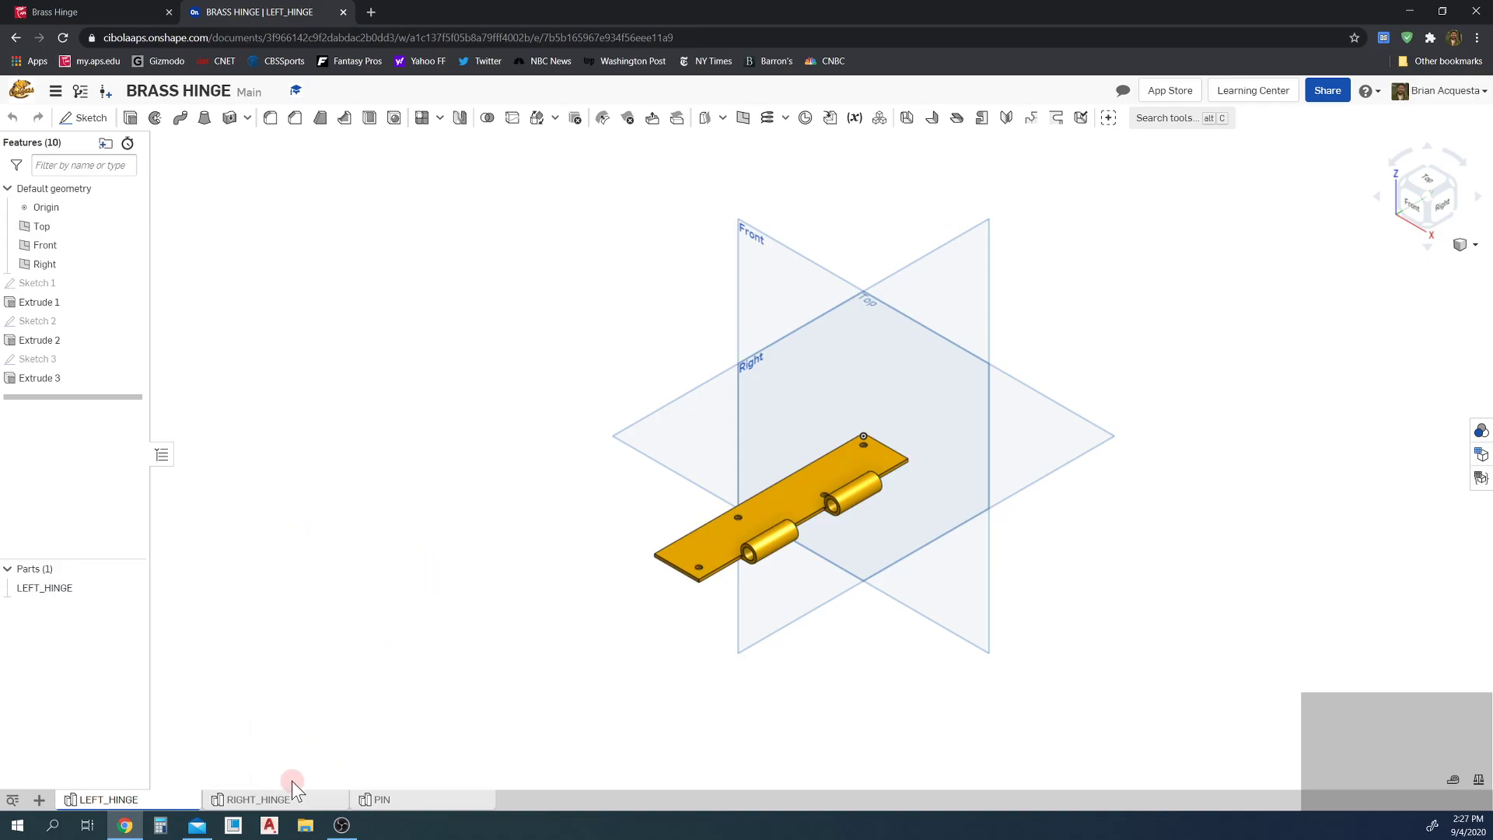
Step: Look through the RIGHT_HINGE, PIN and LEFT_HINGE part studios
{"action": "left_click", "coordinate": [280, 801]}
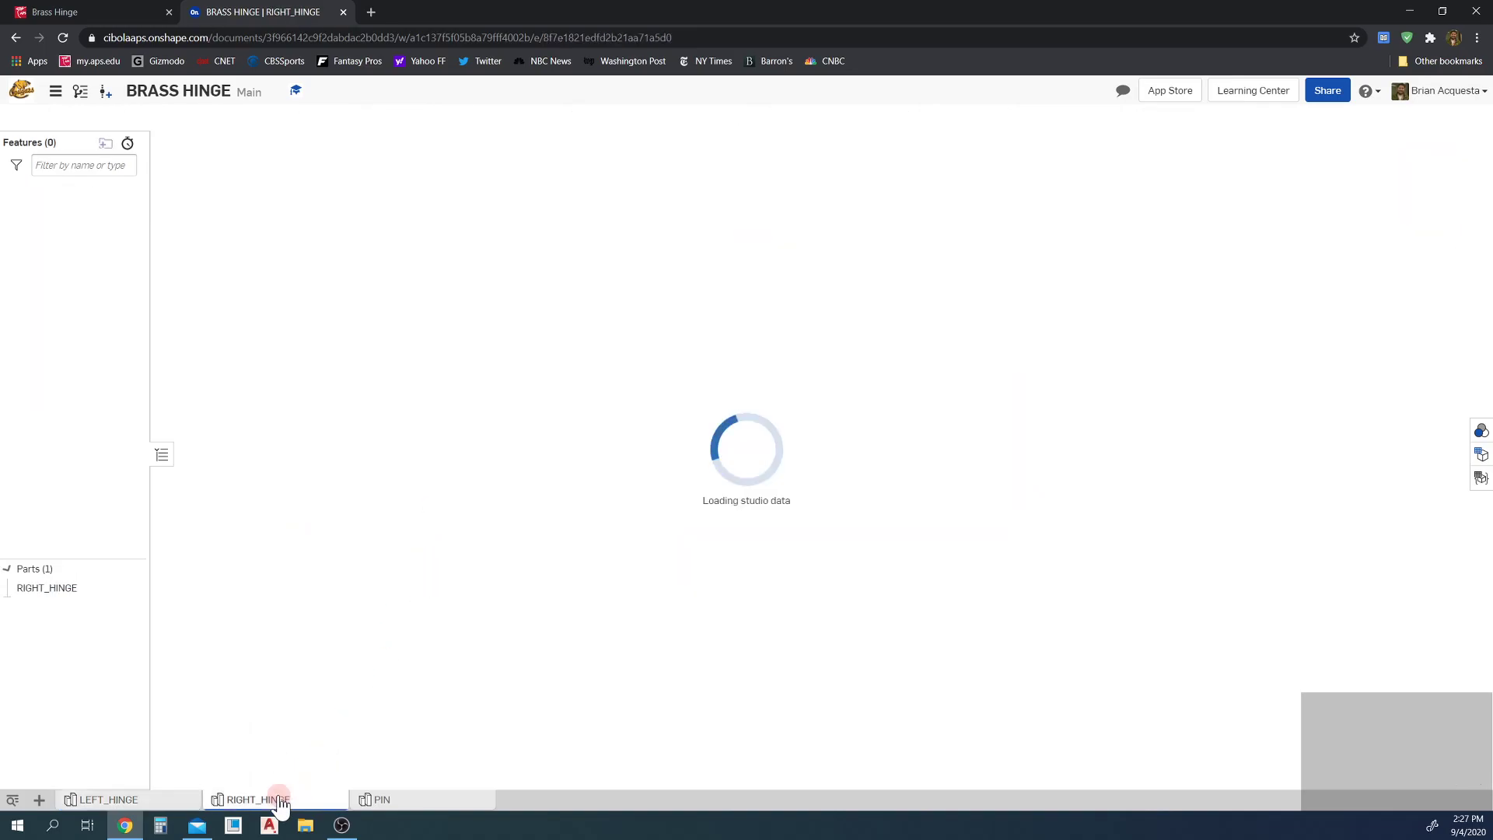
{"action": "left_click", "coordinate": [414, 801]}
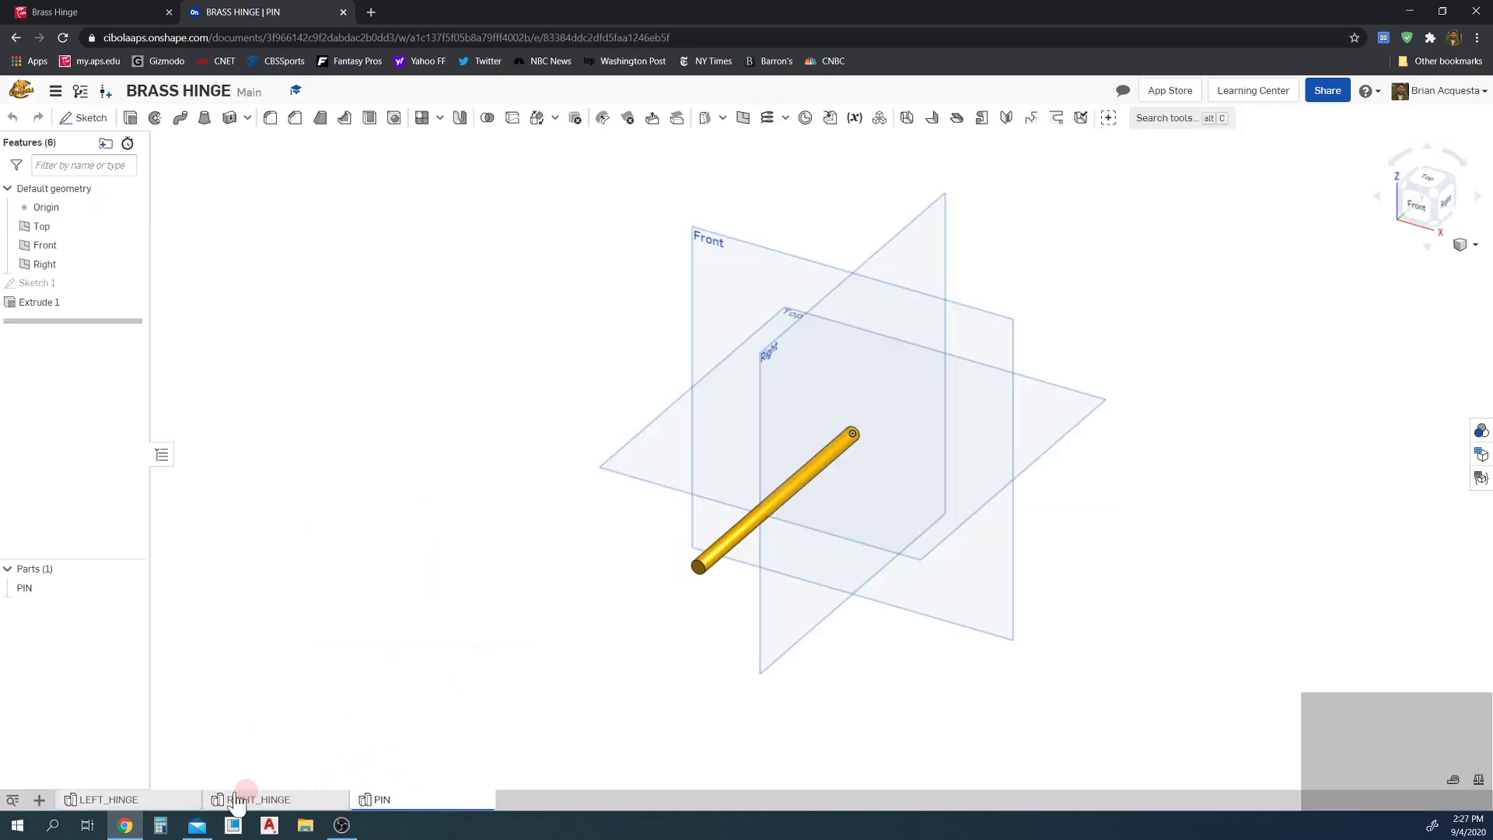
{"action": "left_click", "coordinate": [172, 801]}
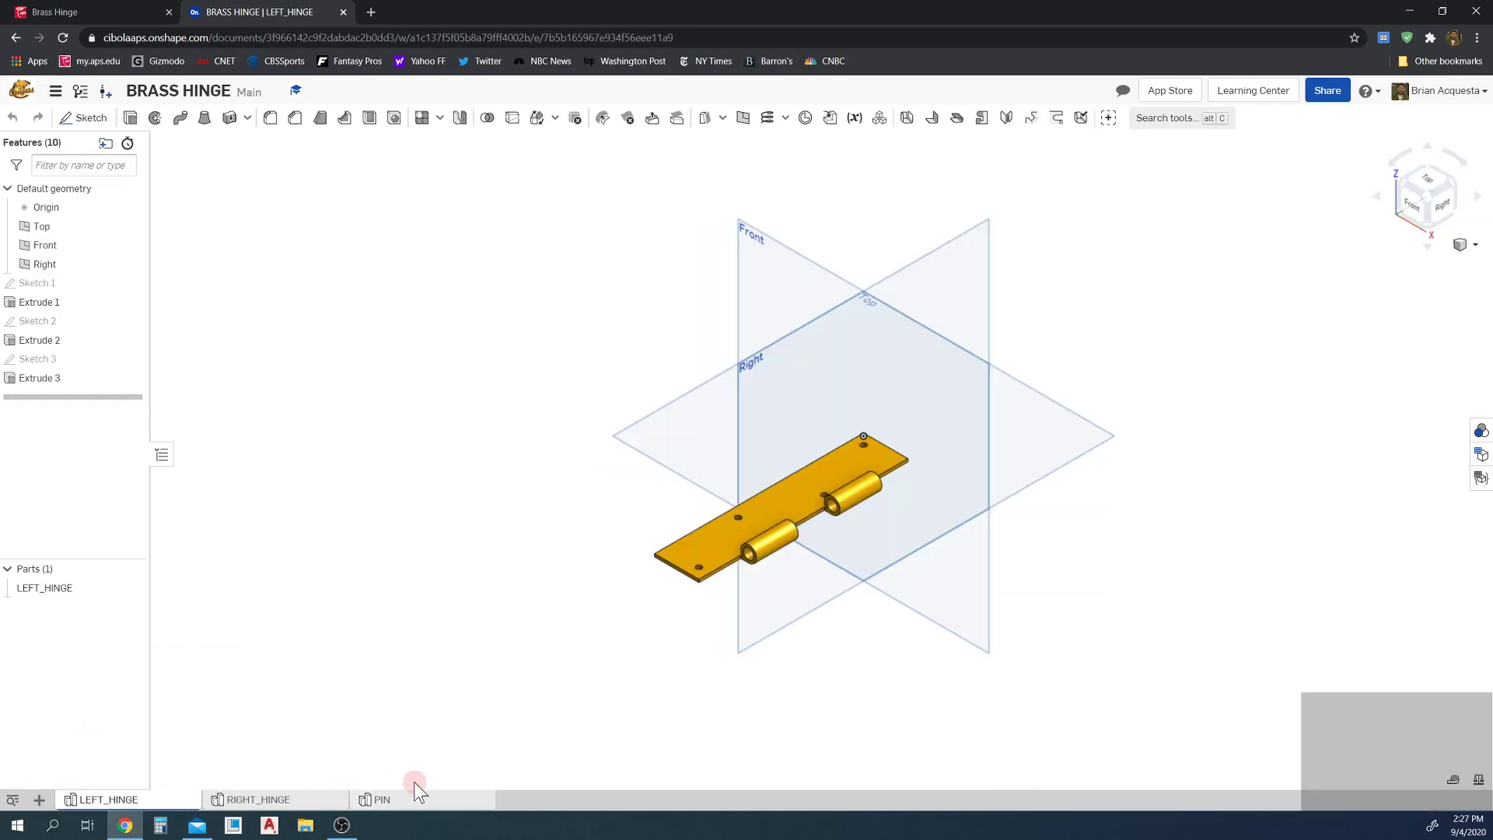
{"action": "left_click", "coordinate": [430, 799]}
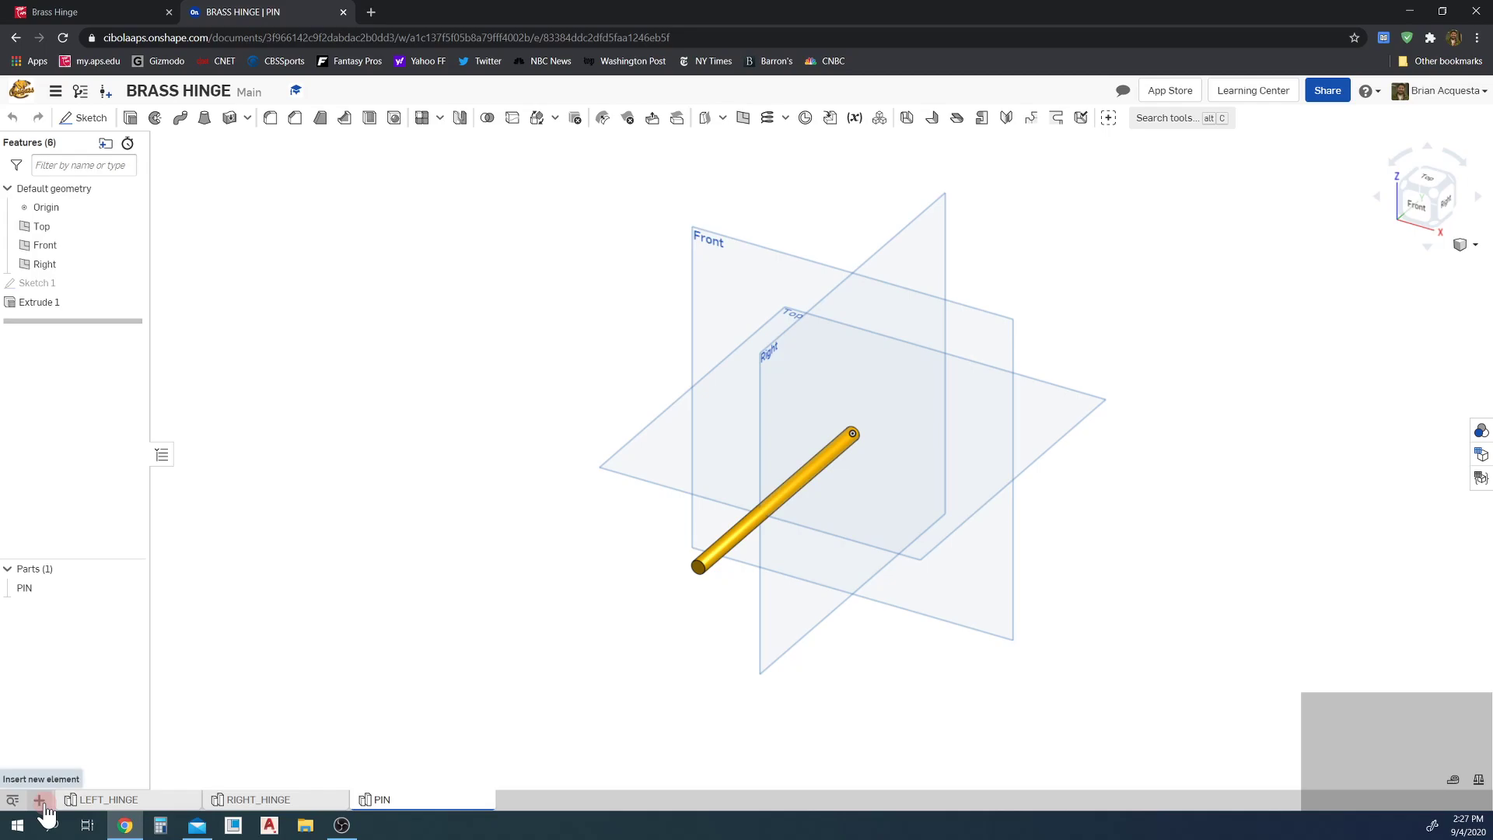
Step: Create a new assembly in the BRASS HINGE document and open its part insertion dialog
{"action": "left_click", "coordinate": [39, 800]}
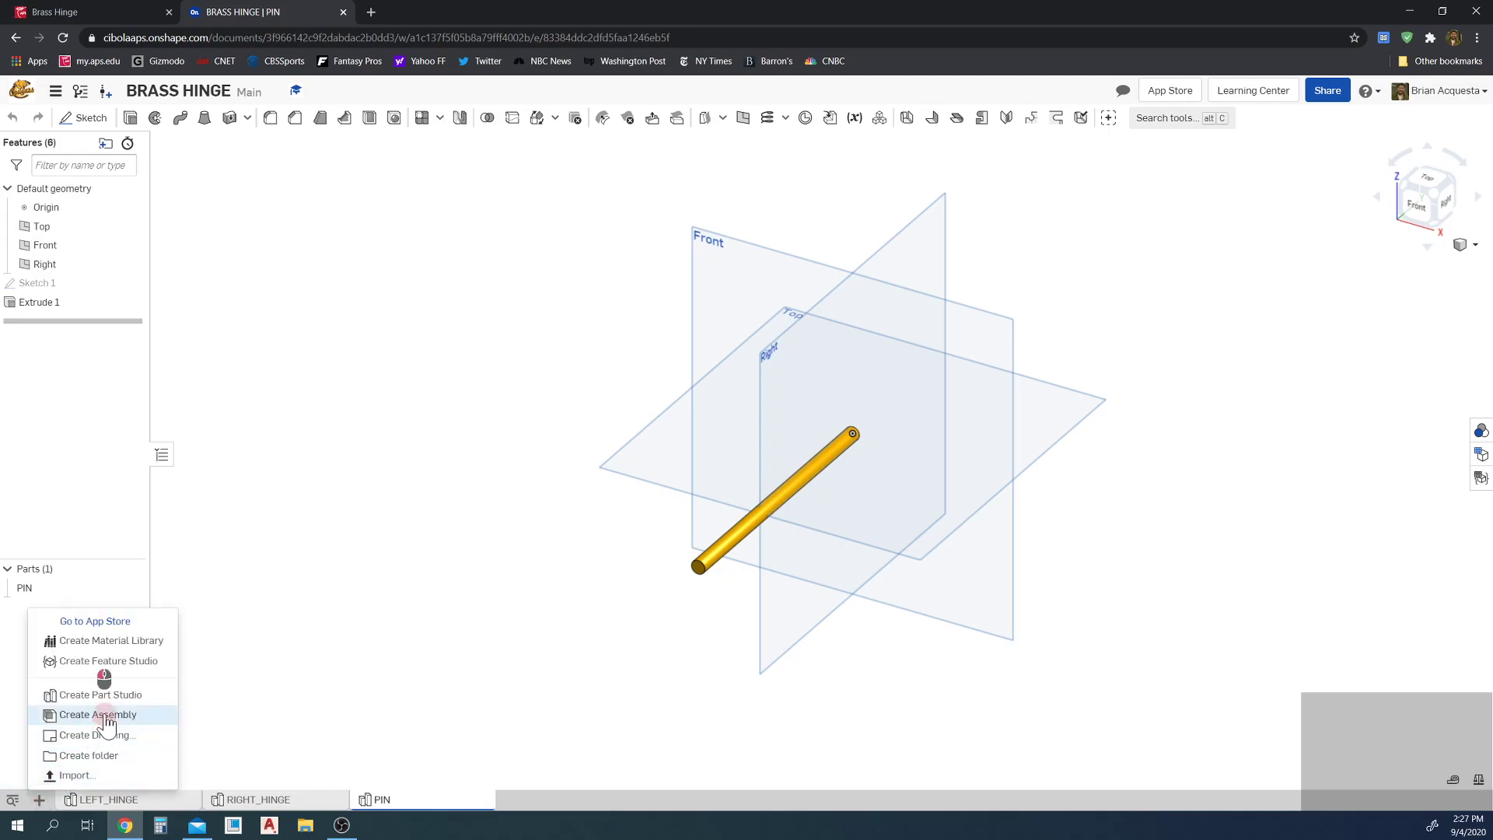
{"action": "left_click", "coordinate": [107, 717]}
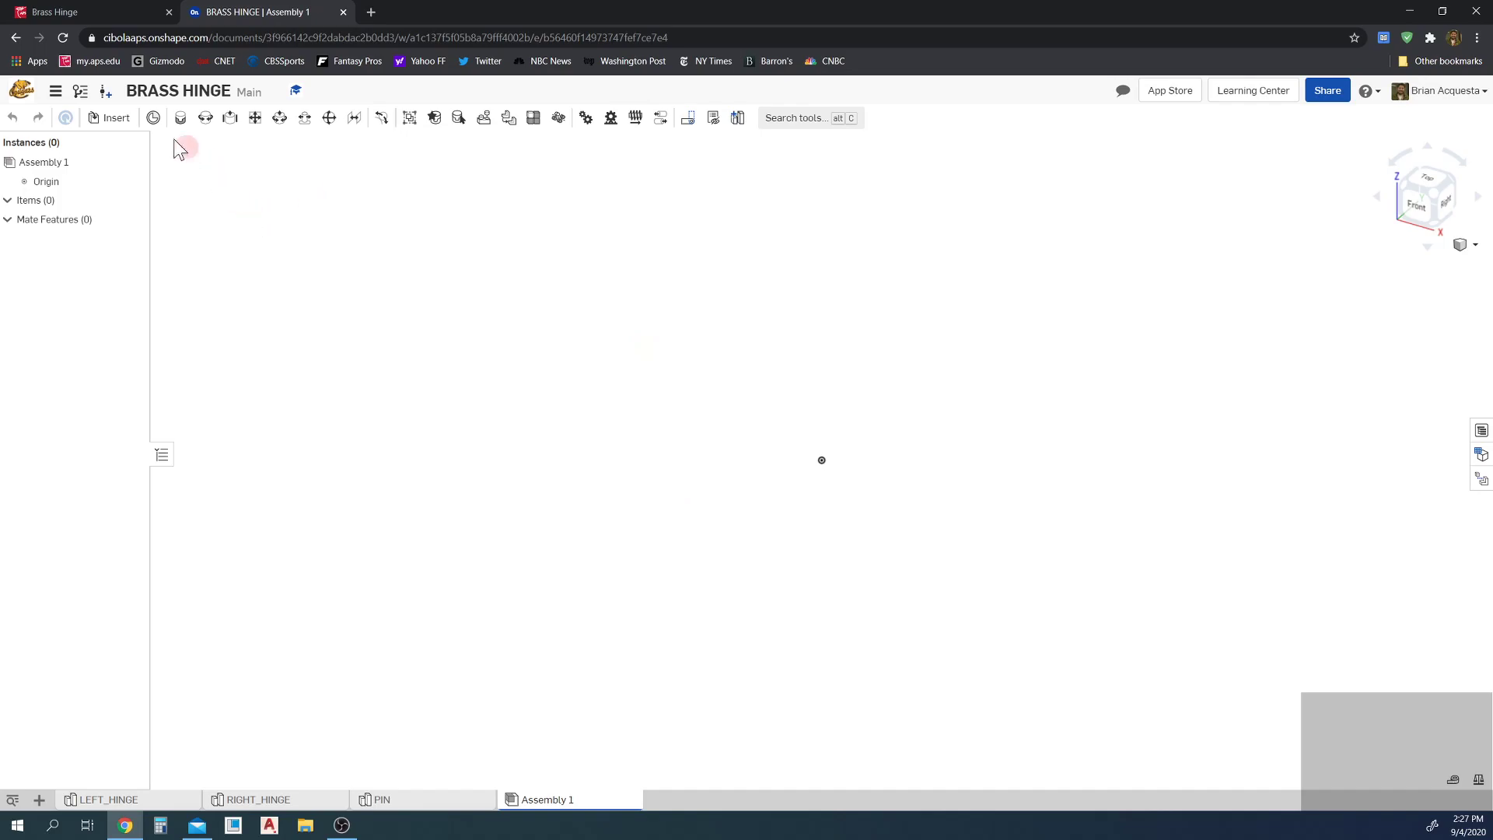
{"action": "left_click", "coordinate": [113, 118]}
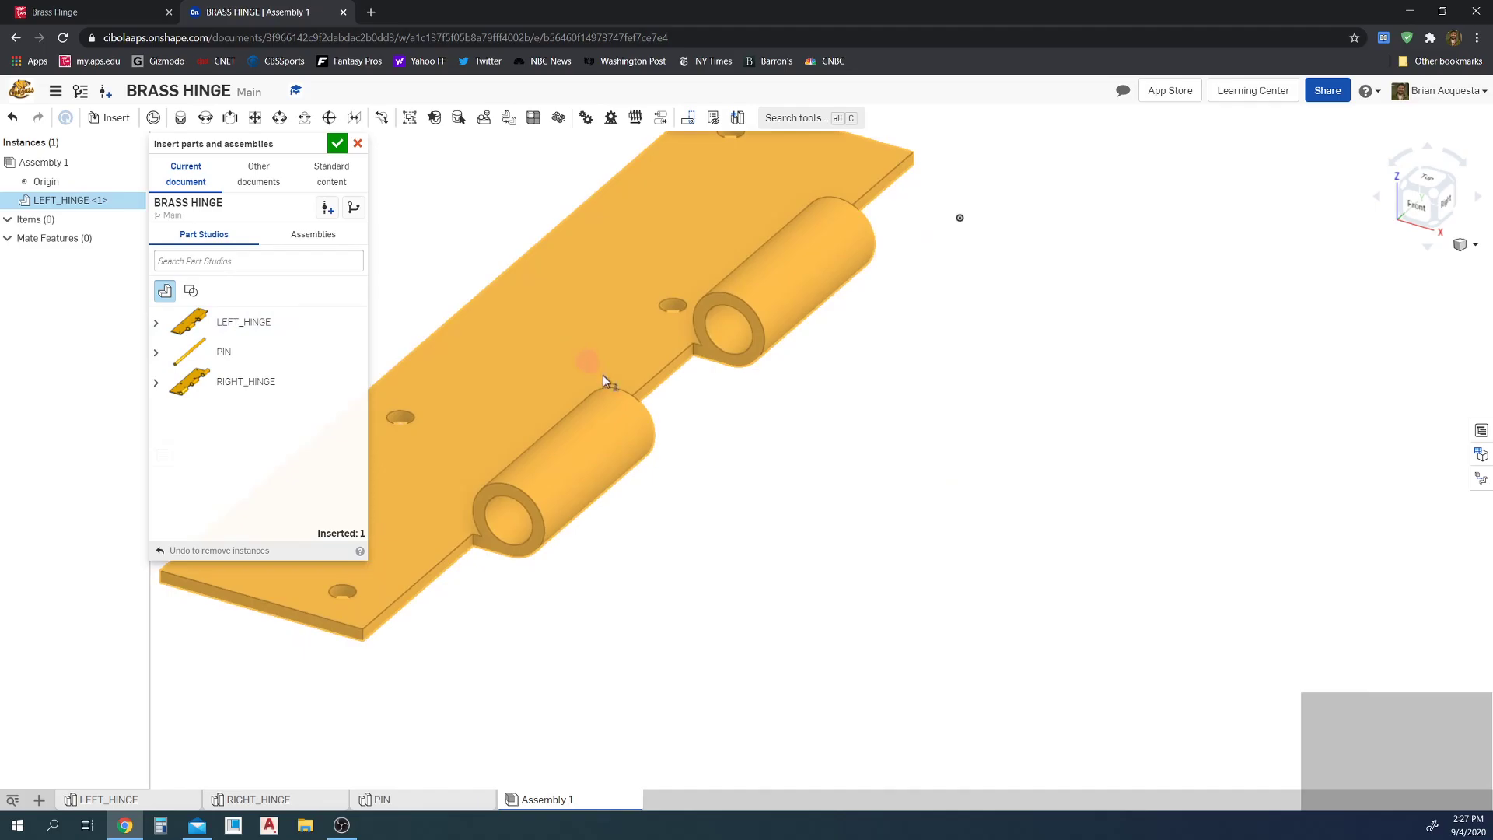
{"action": "left_click", "coordinate": [753, 502]}
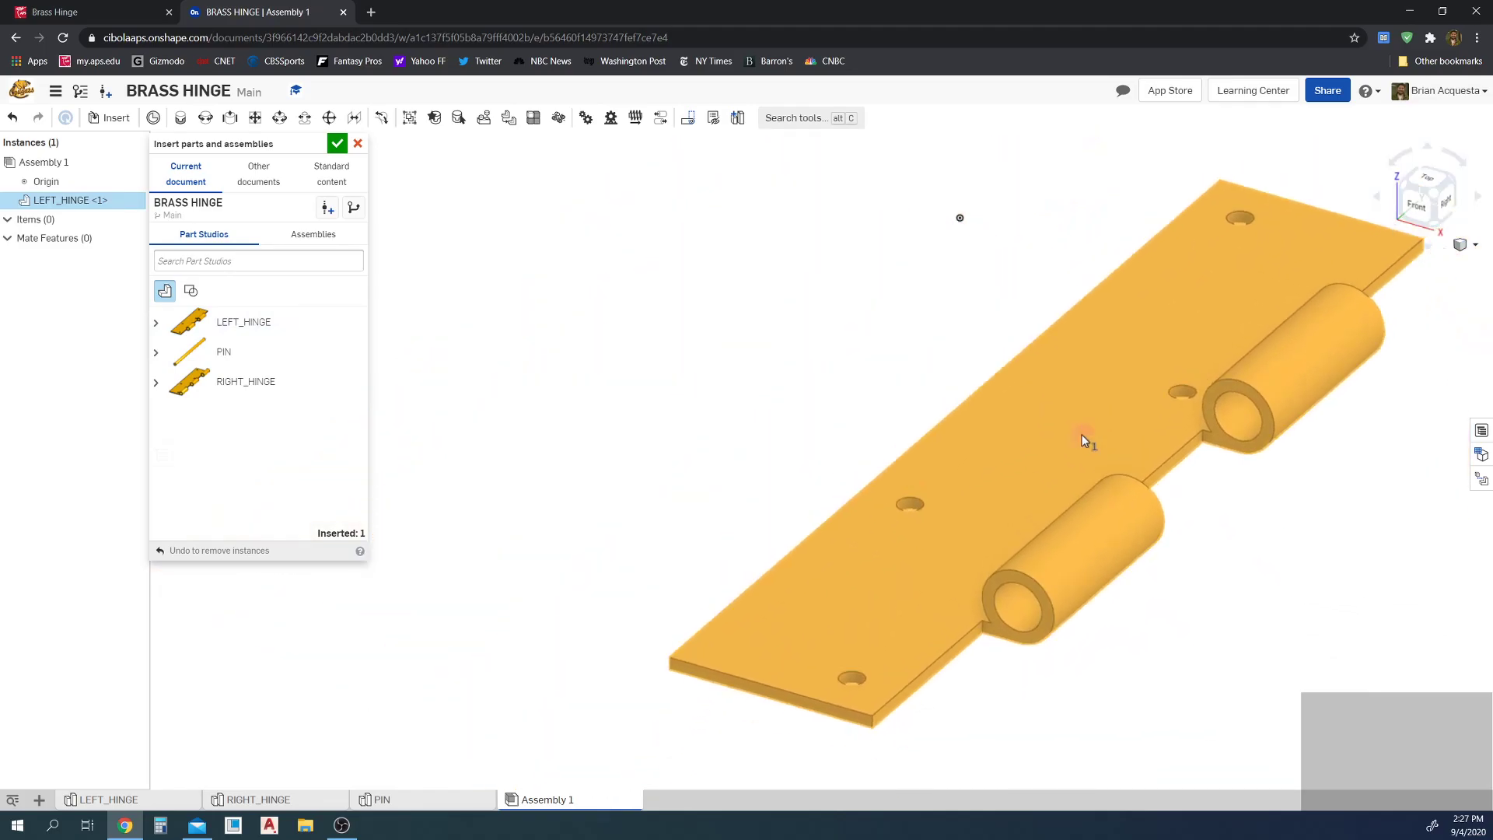
{"action": "left_click", "coordinate": [776, 531]}
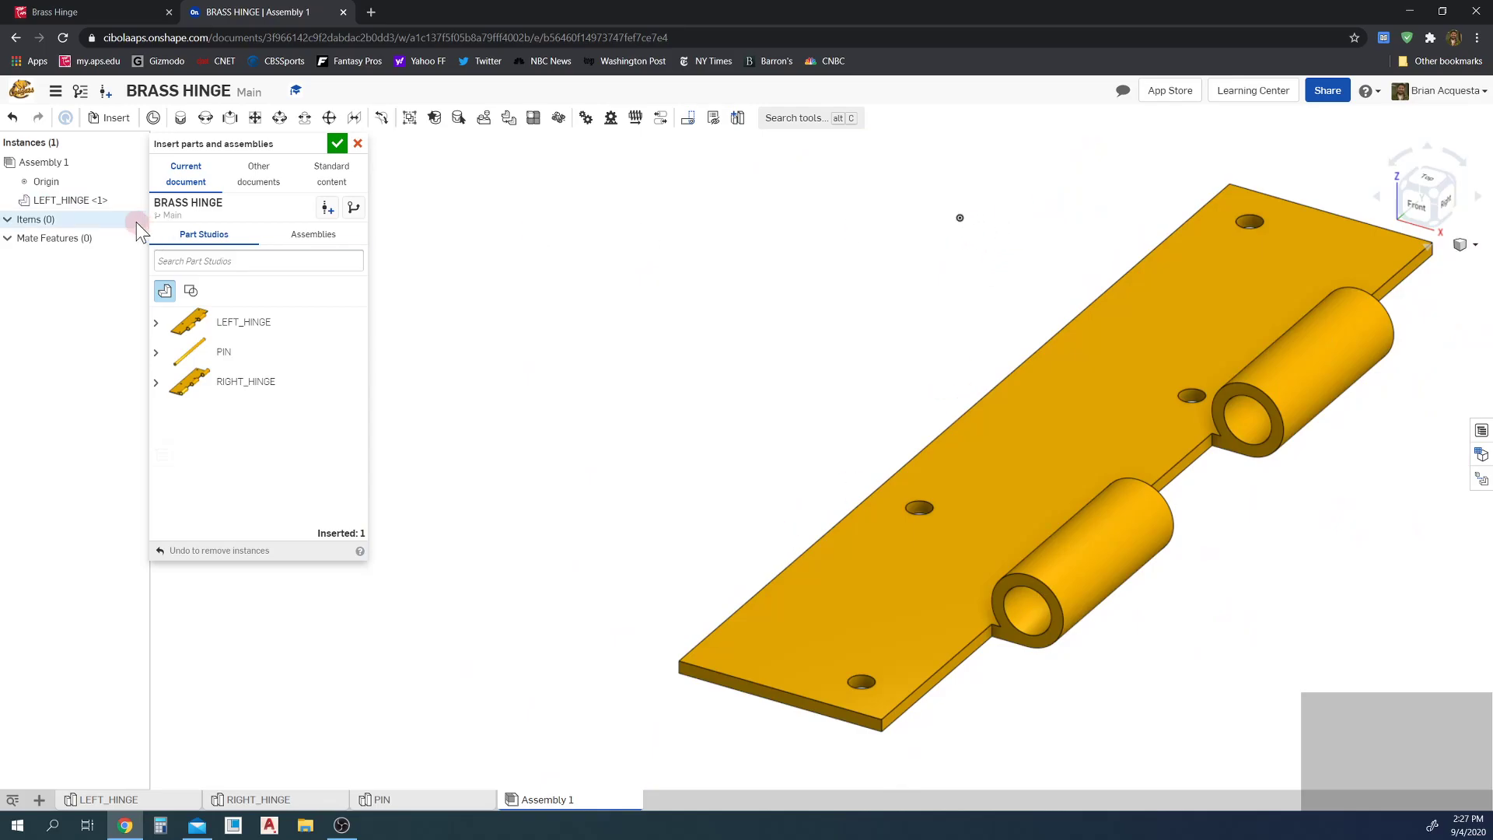
{"action": "key", "text": "ctrl+z"}
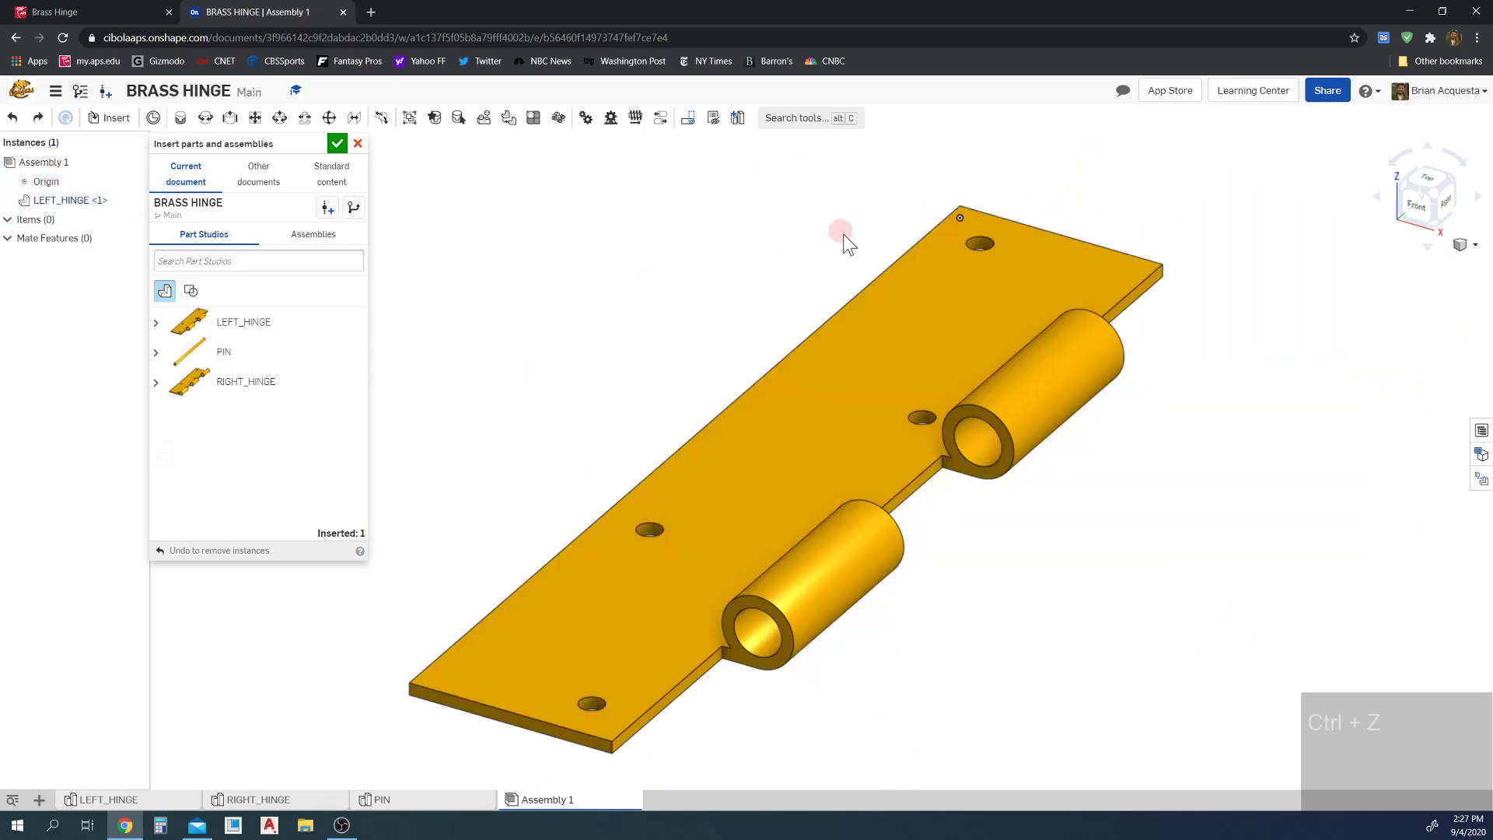
{"action": "key", "text": "ctrl+z"}
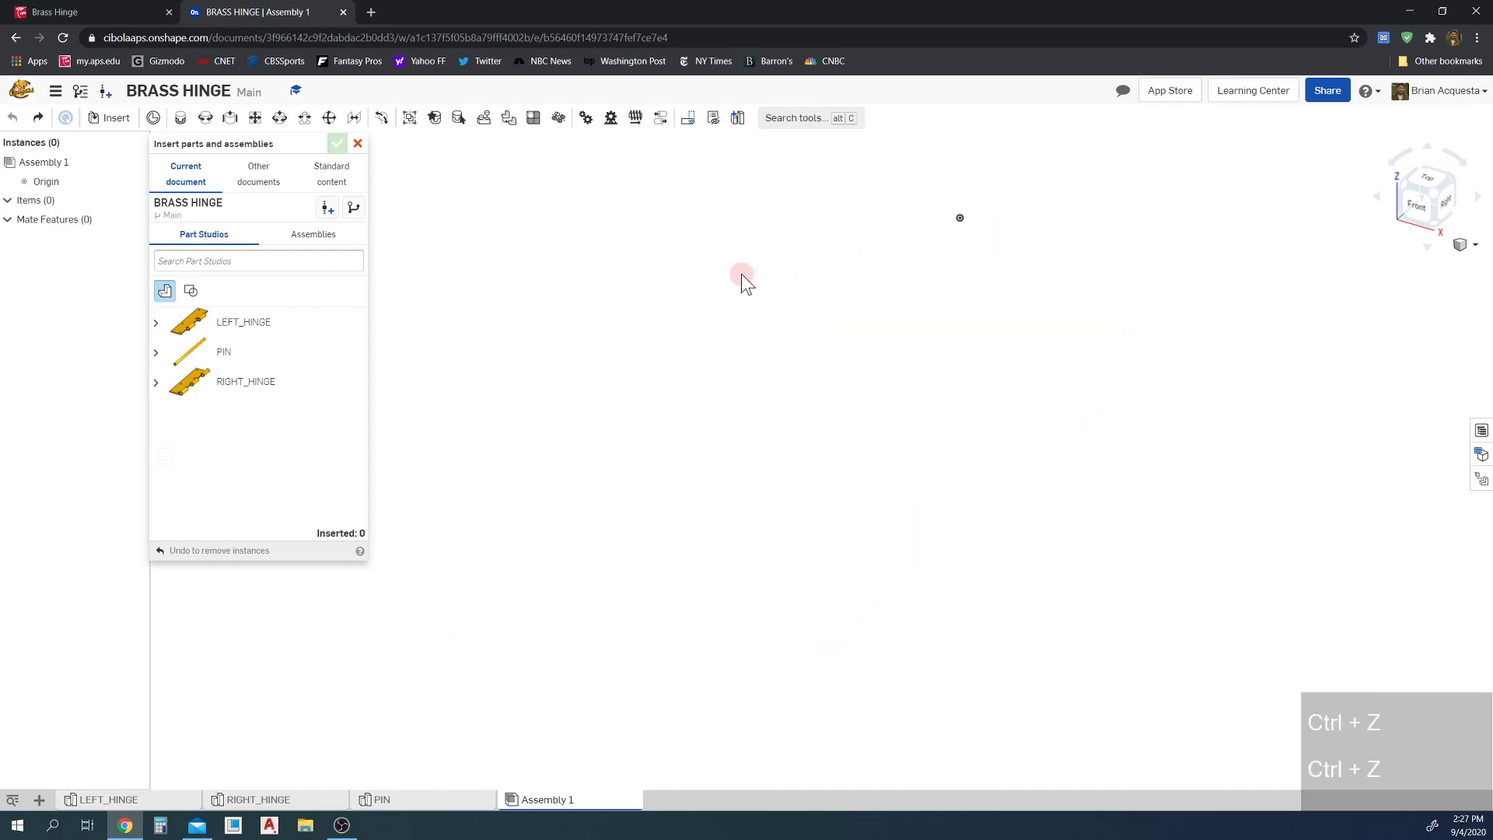
Step: Insert LEFT_HINGE at the assembly origin and fix it in place
{"action": "left_click", "coordinate": [247, 335]}
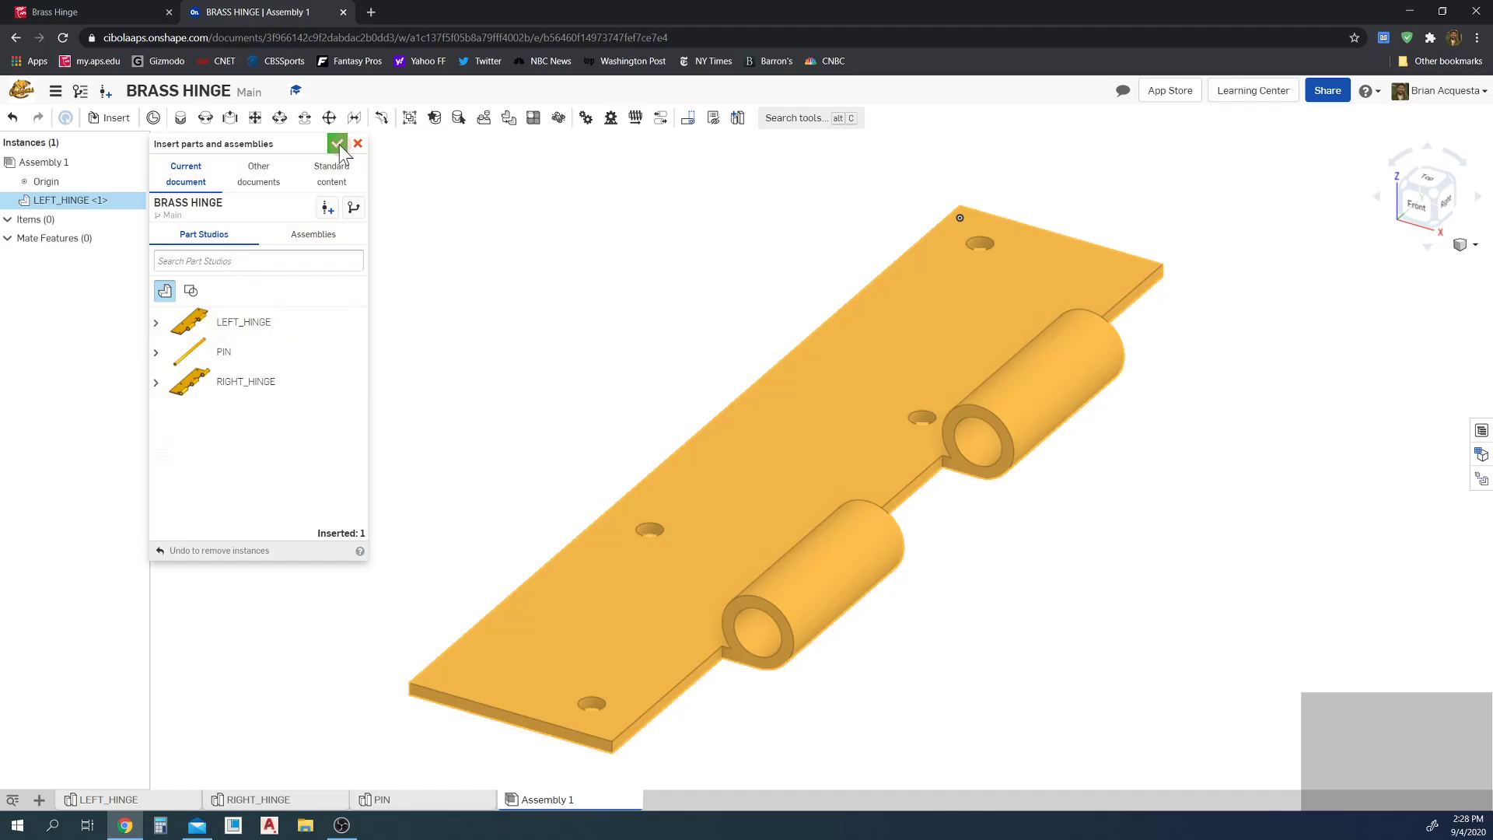
{"action": "left_click", "coordinate": [337, 144]}
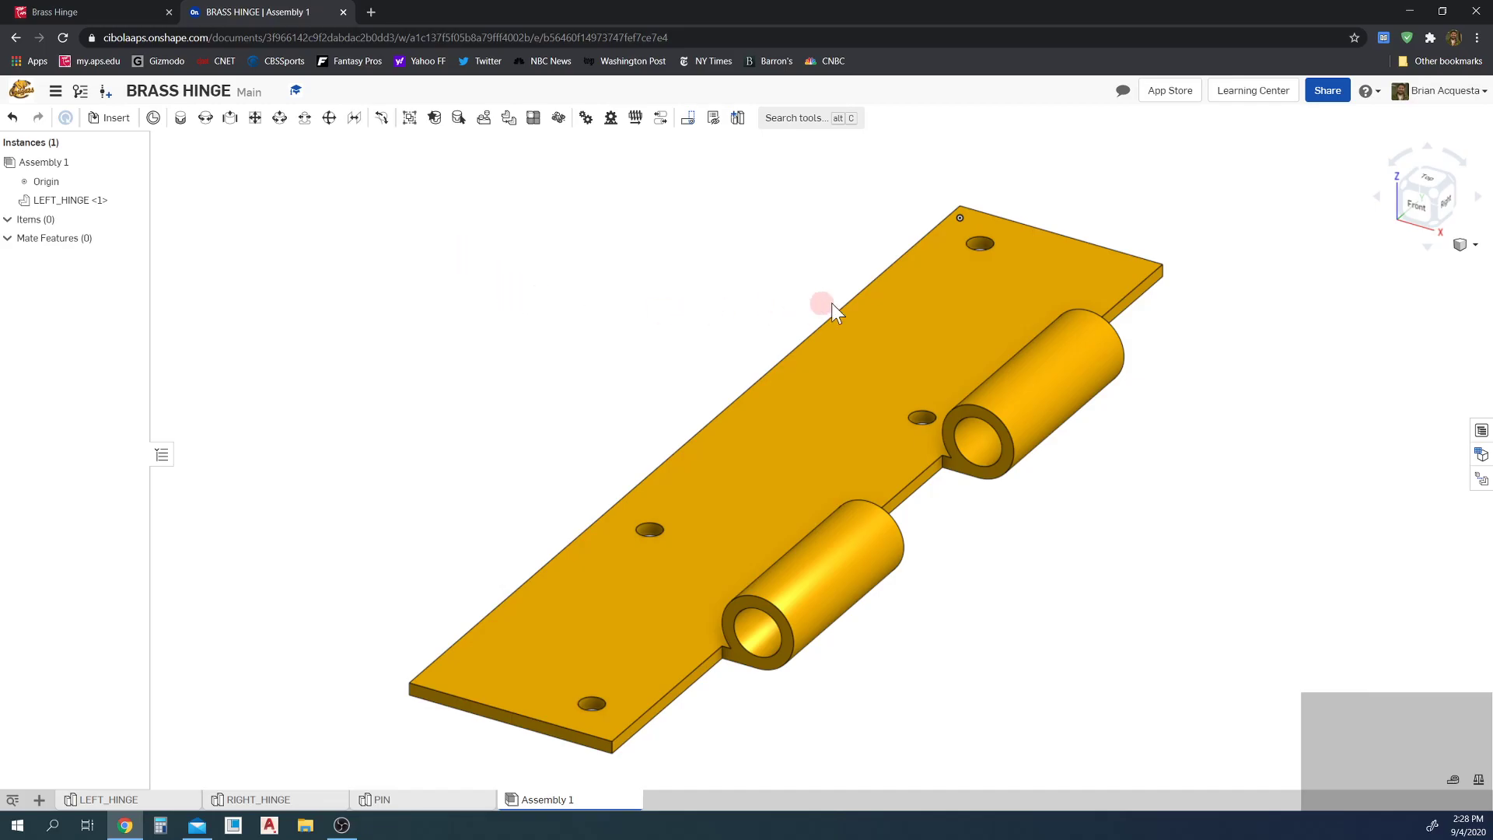
{"action": "right_click", "coordinate": [916, 338]}
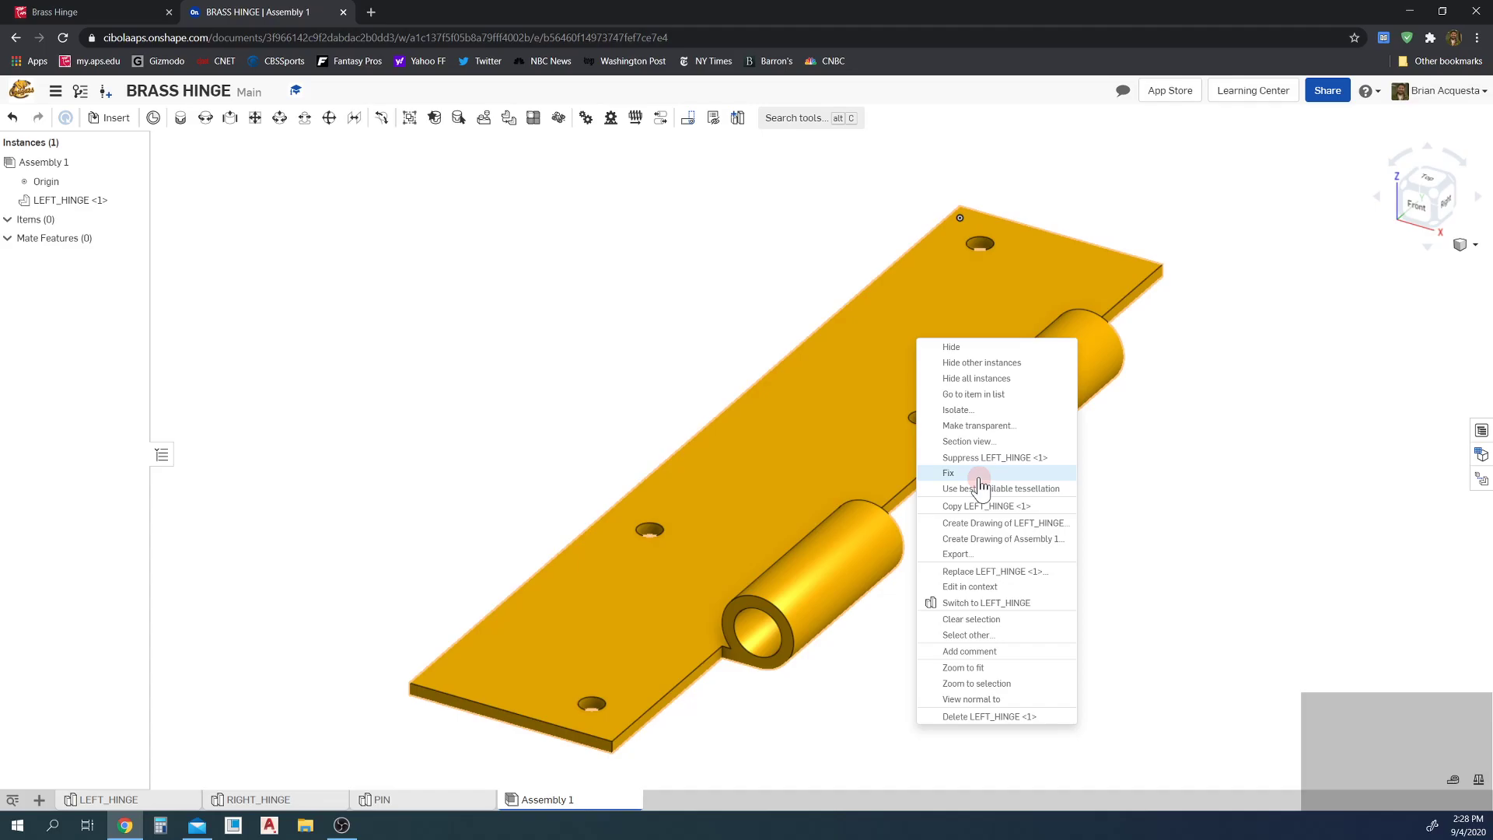
{"action": "left_click", "coordinate": [950, 472]}
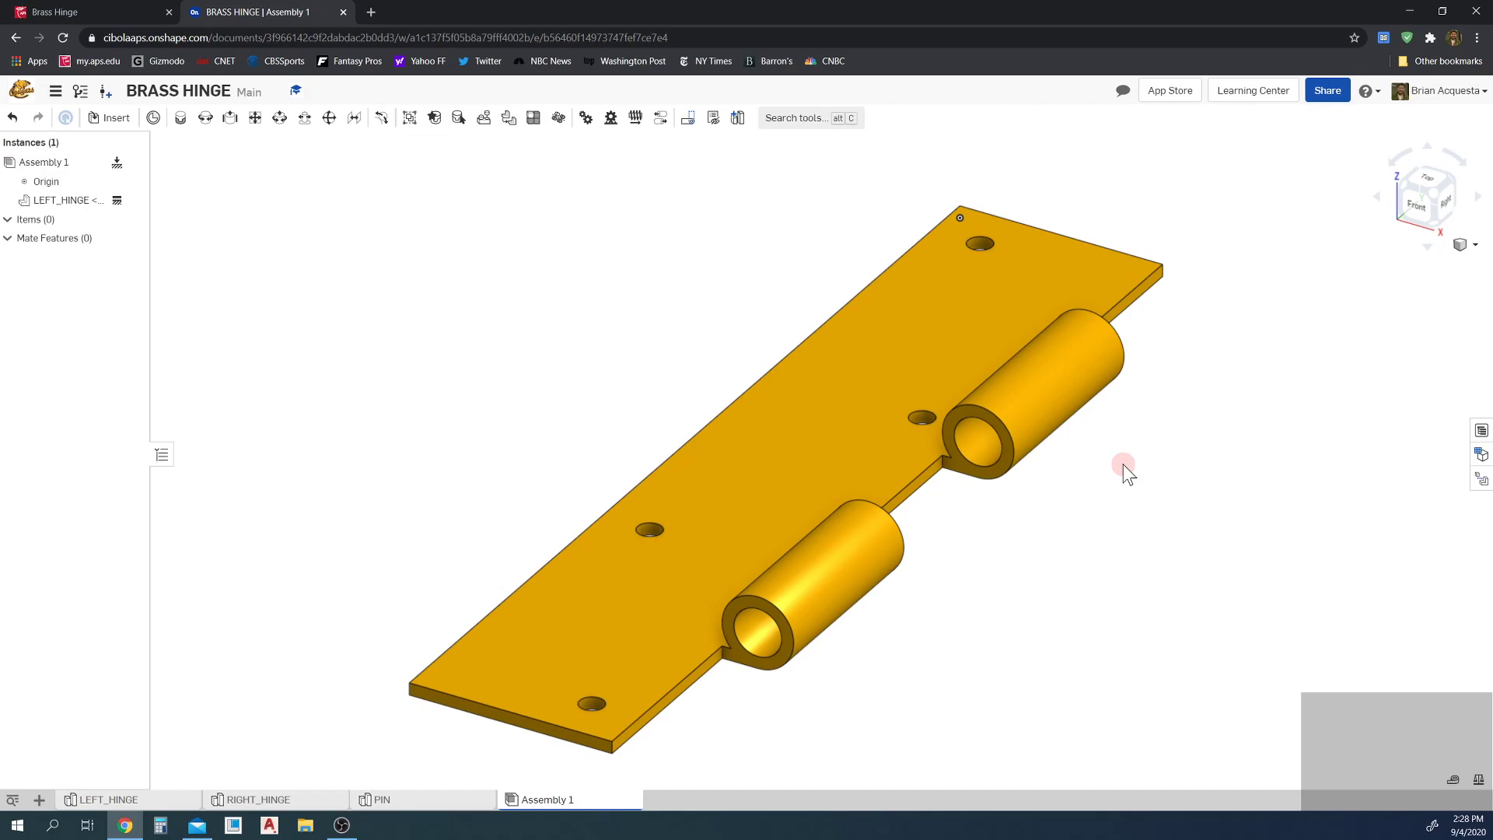
Step: Insert one PIN and one RIGHT_HINGE into the assembly, placing them in the empty space beside LEFT_HINGE
{"action": "scroll", "coordinate": [1123, 464], "scroll_direction": "down", "scroll_amount": 3}
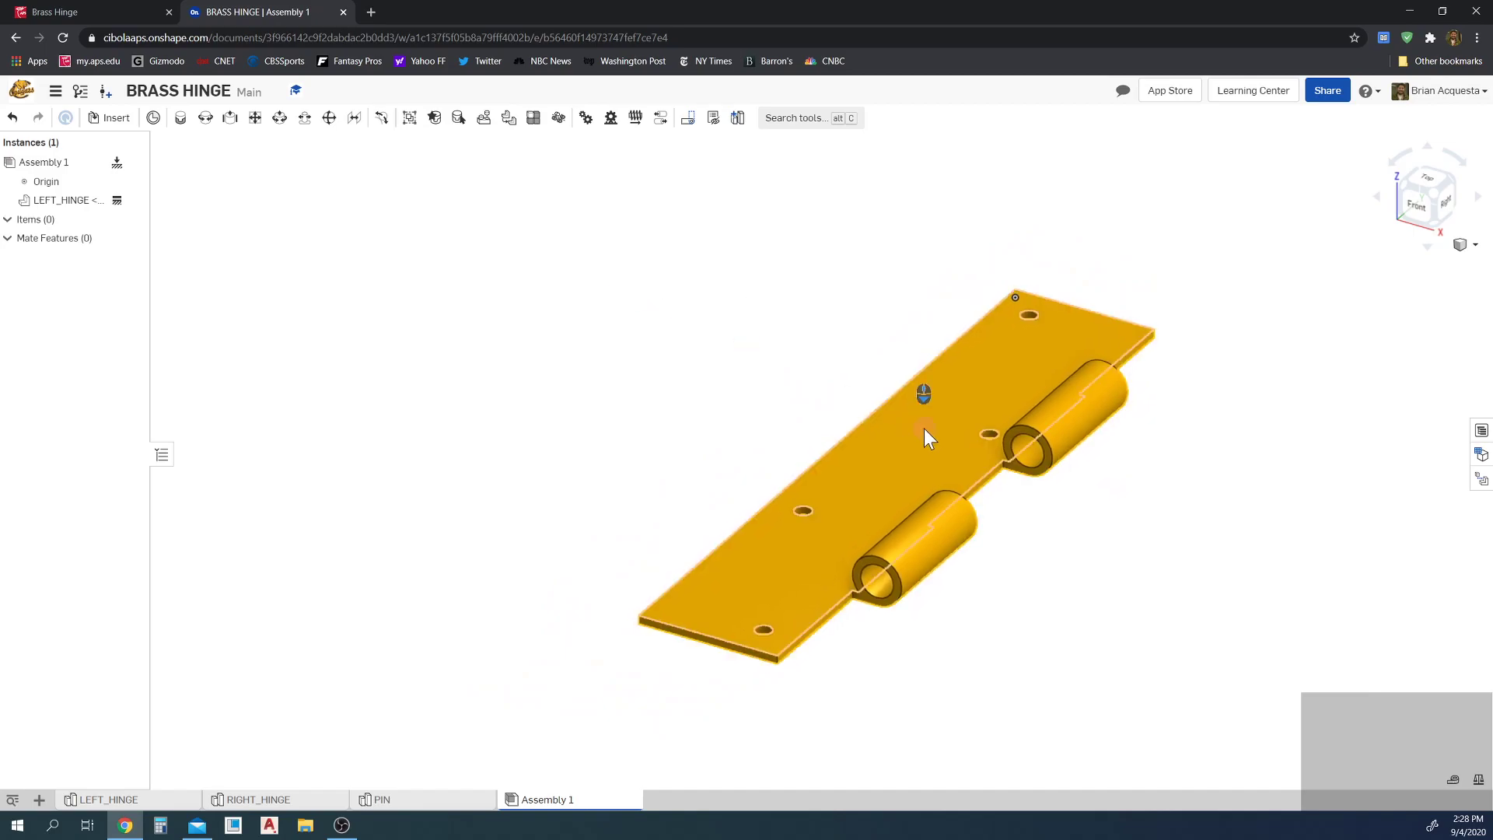
{"action": "middle_click_drag", "start_coordinate": [739, 371], "coordinate": [417, 367]}
{"action": "left_click", "coordinate": [111, 123]}
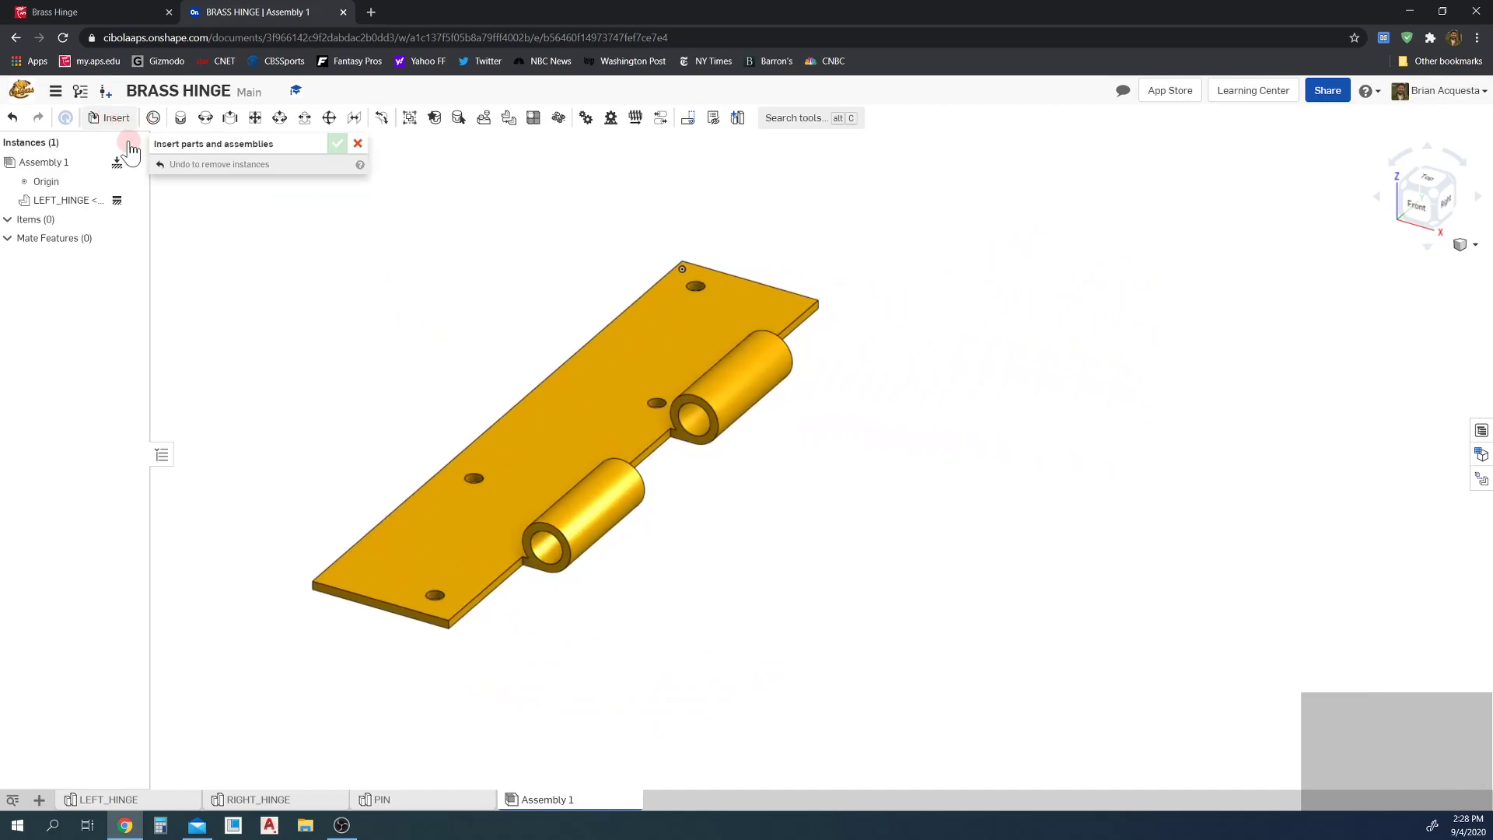
{"action": "left_click", "coordinate": [242, 363]}
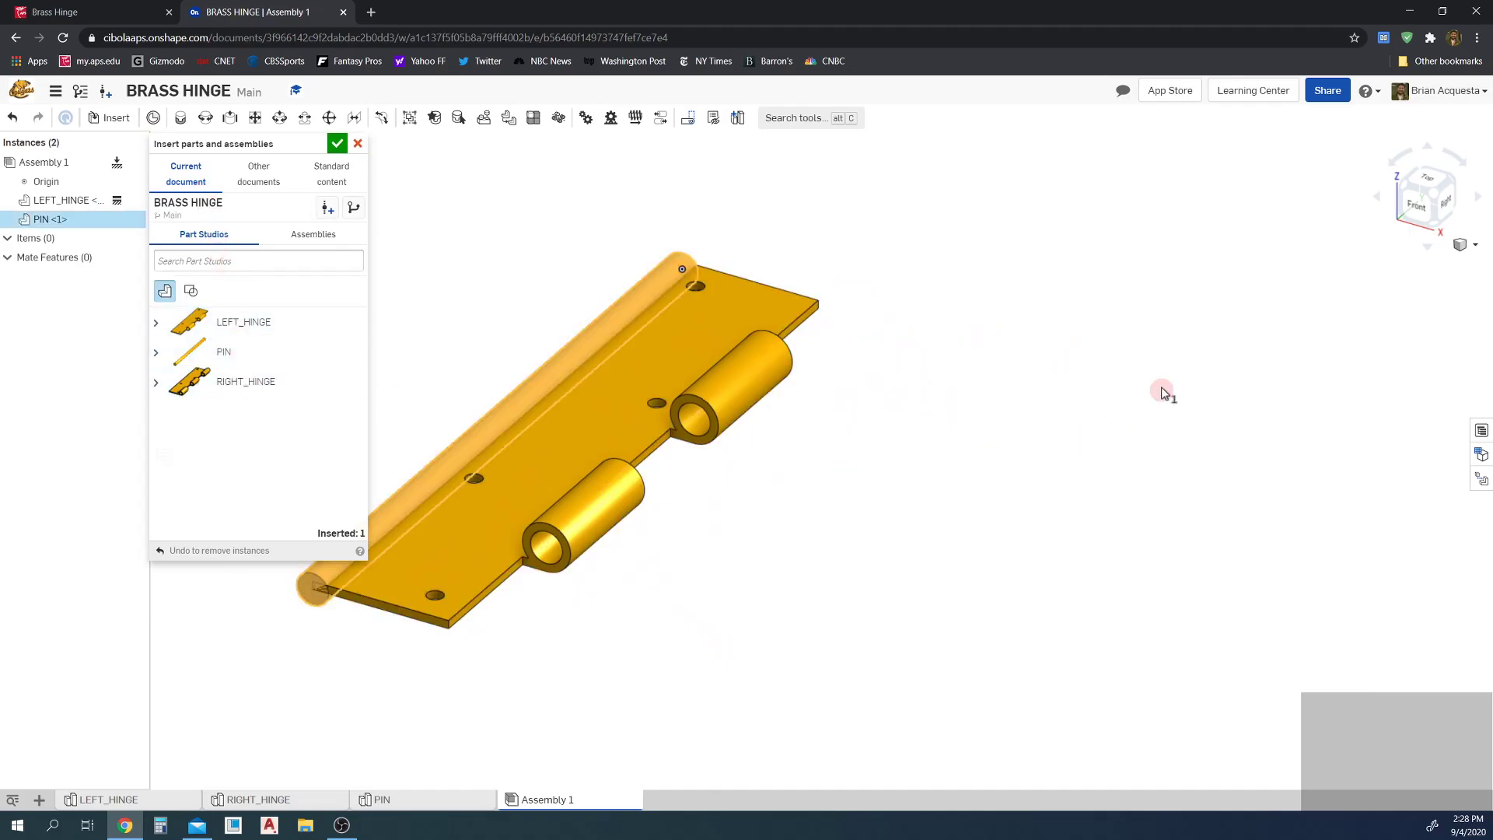
{"action": "left_click", "coordinate": [940, 486]}
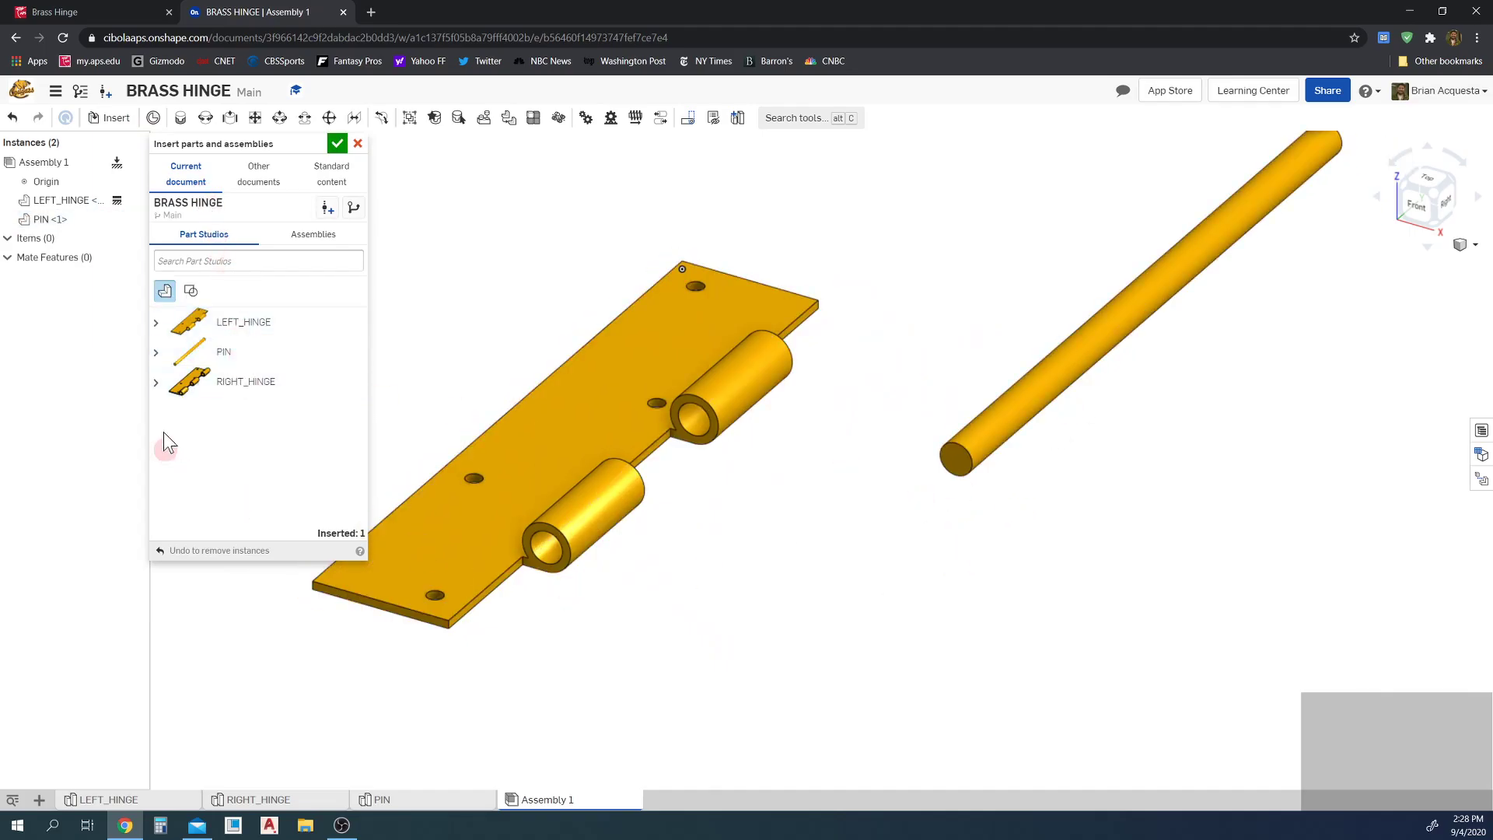
{"action": "left_click", "coordinate": [203, 385]}
{"action": "left_click", "coordinate": [1081, 580]}
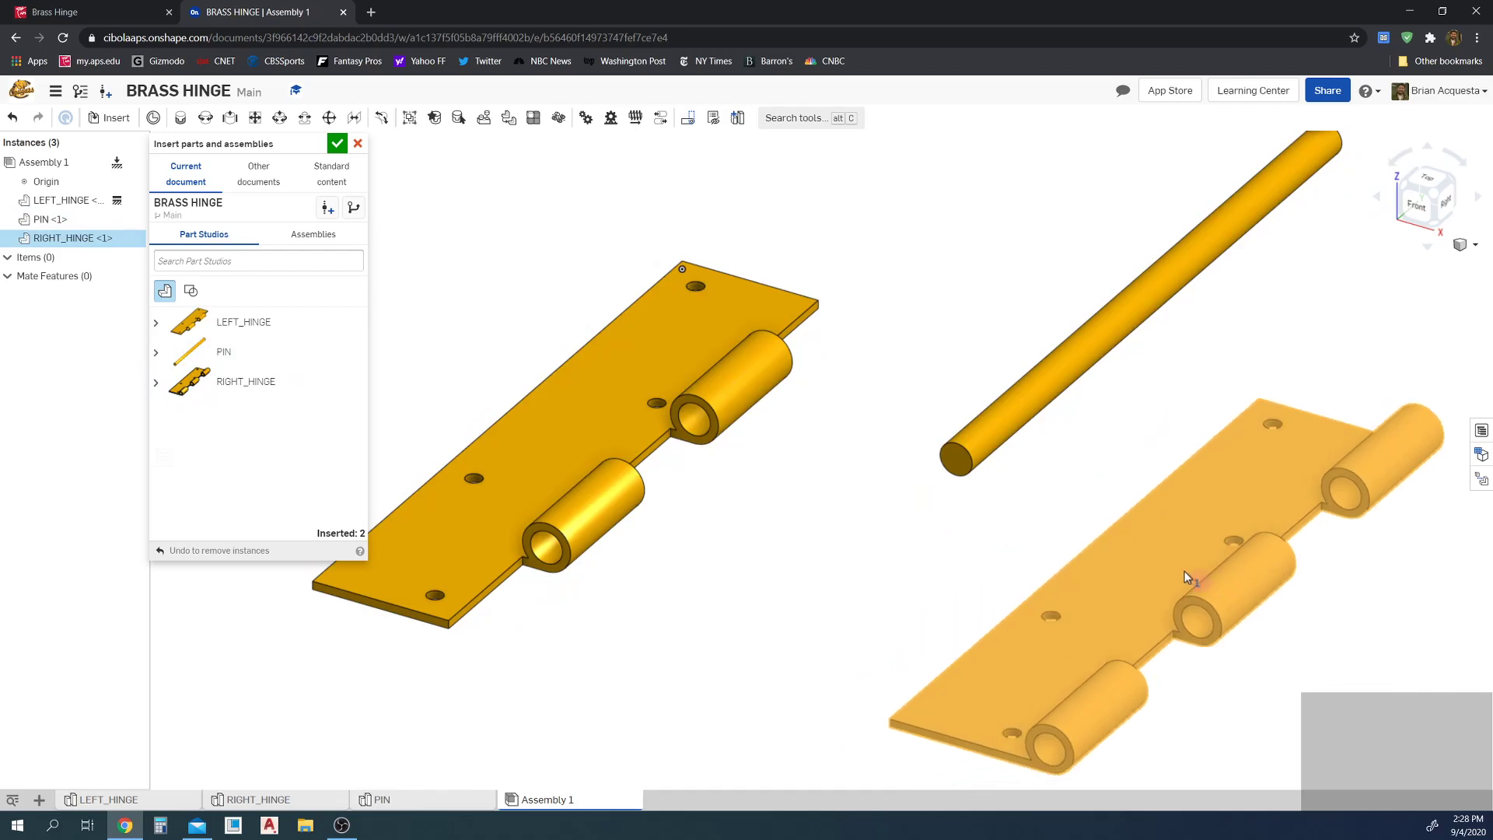
{"action": "left_click", "coordinate": [1149, 534]}
{"action": "left_click", "coordinate": [670, 546]}
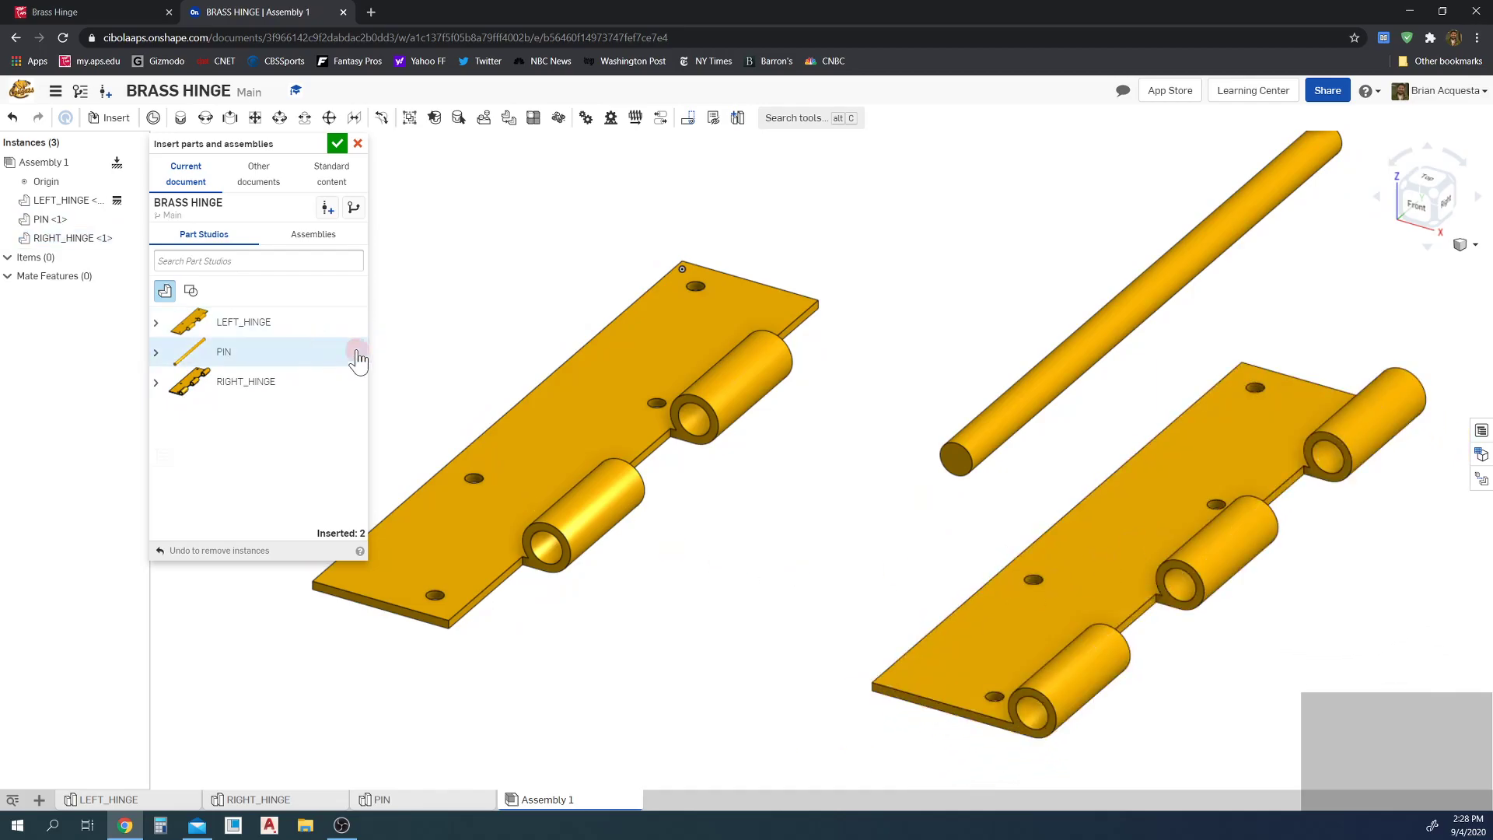
Step: Insert two extra copies of PIN and undo both insertions
{"action": "left_click", "coordinate": [272, 350]}
{"action": "left_click", "coordinate": [1004, 298]}
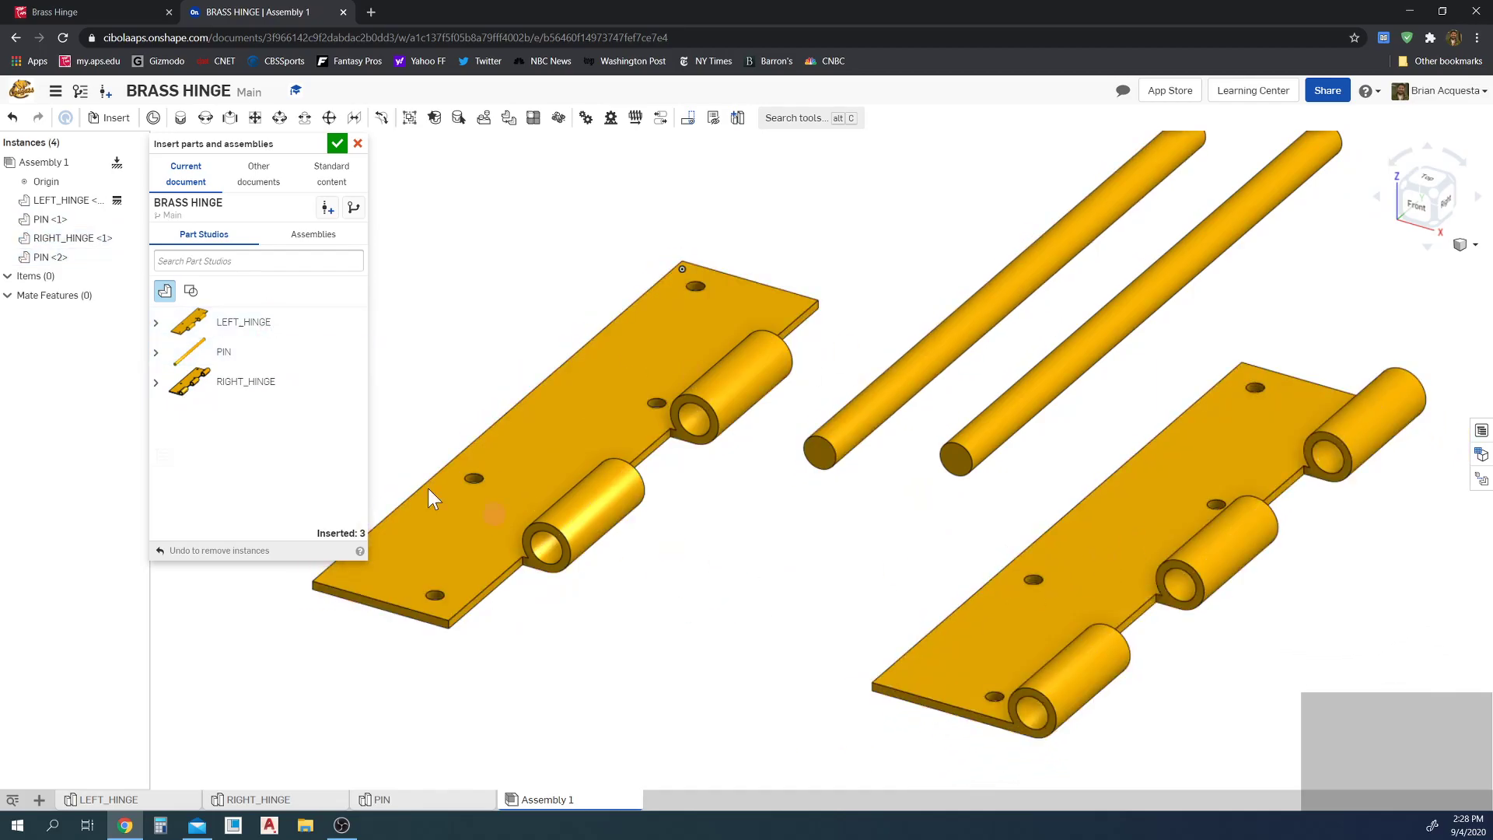
{"action": "left_click", "coordinate": [272, 351]}
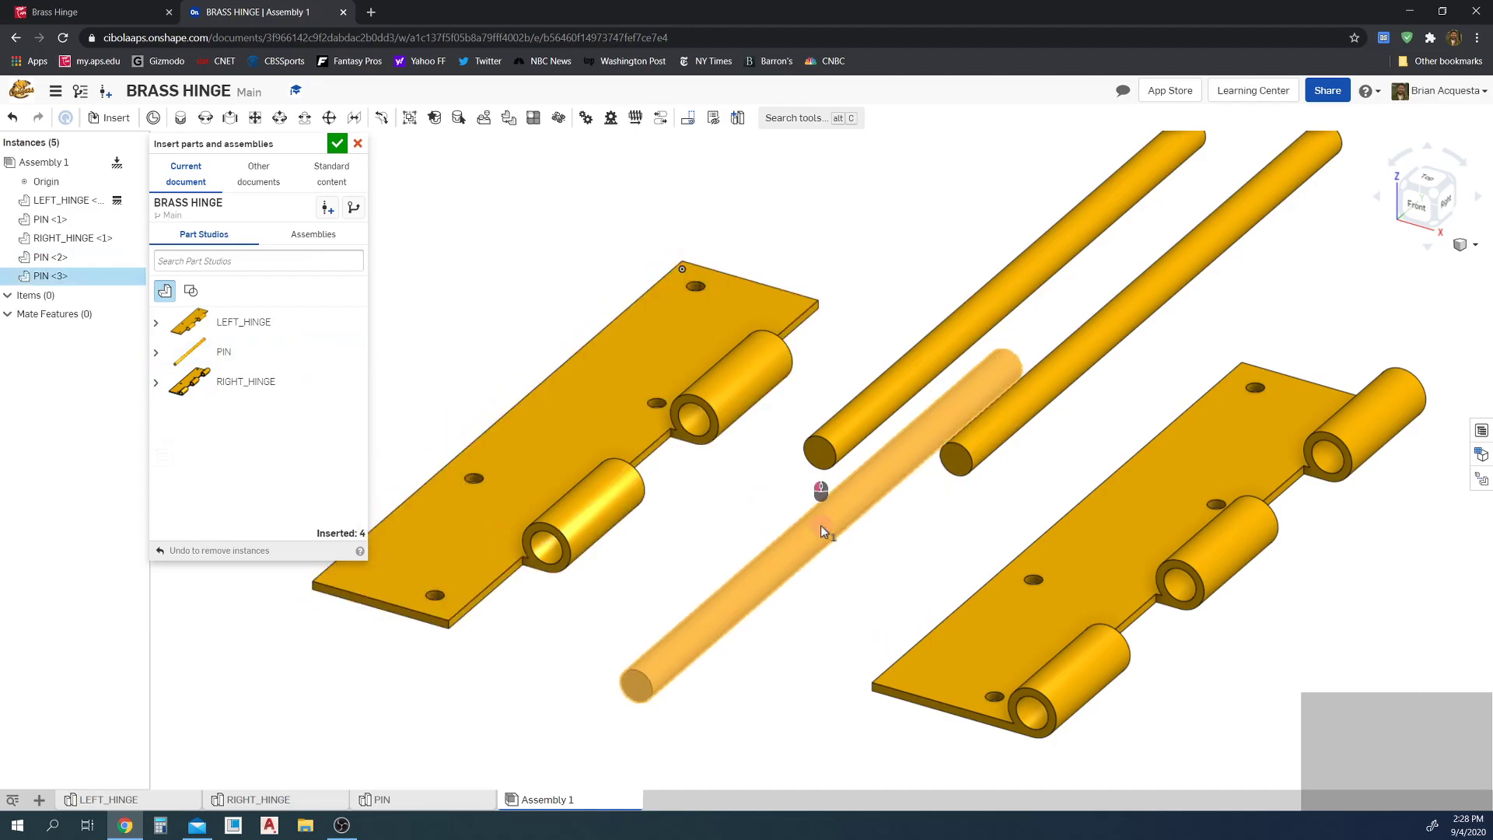
{"action": "left_click", "coordinate": [820, 525]}
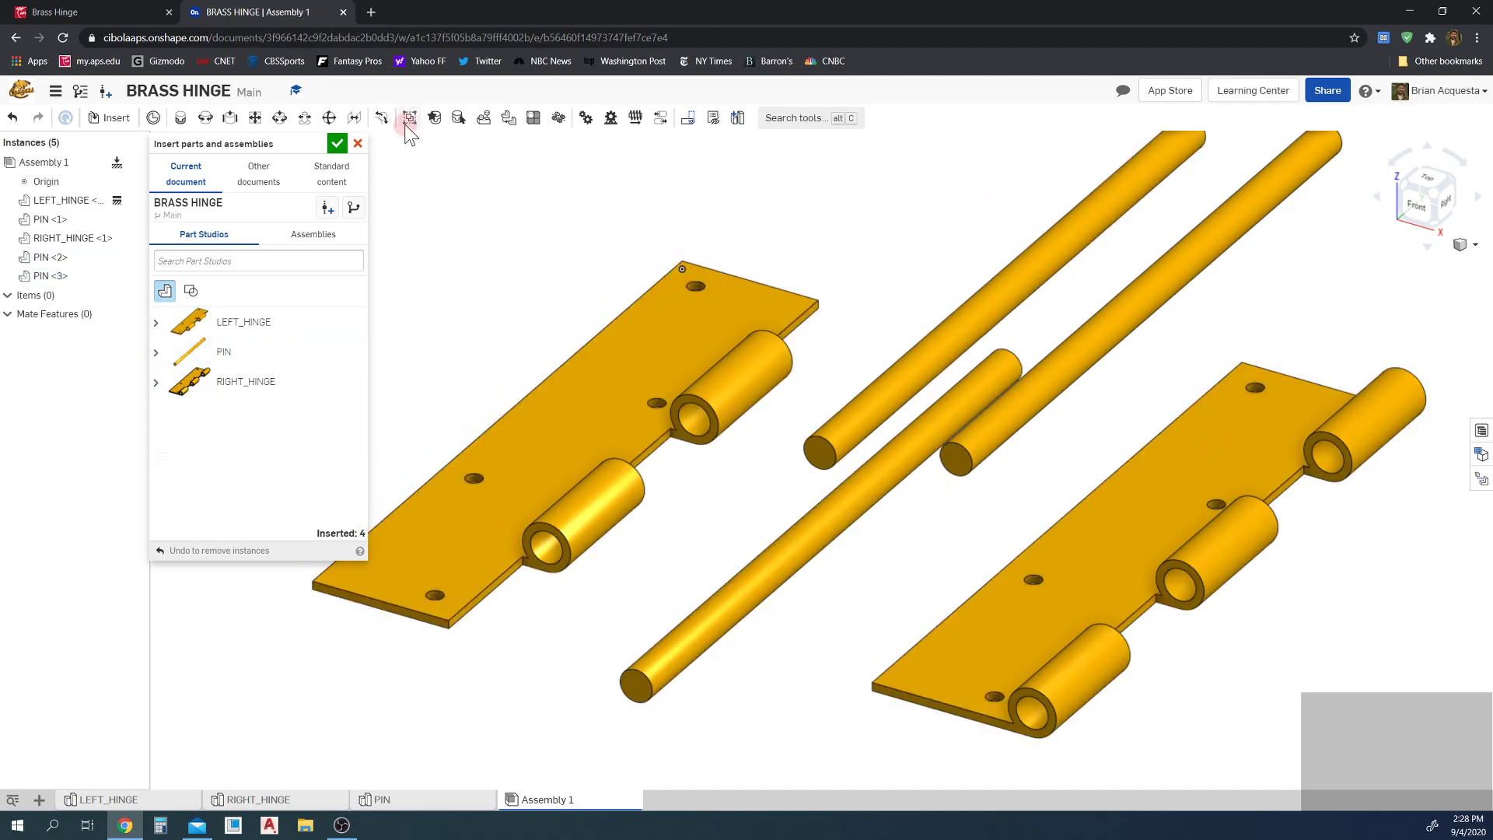
{"action": "key", "text": "ctrl+z"}
{"action": "key", "text": "ctrl+z"}
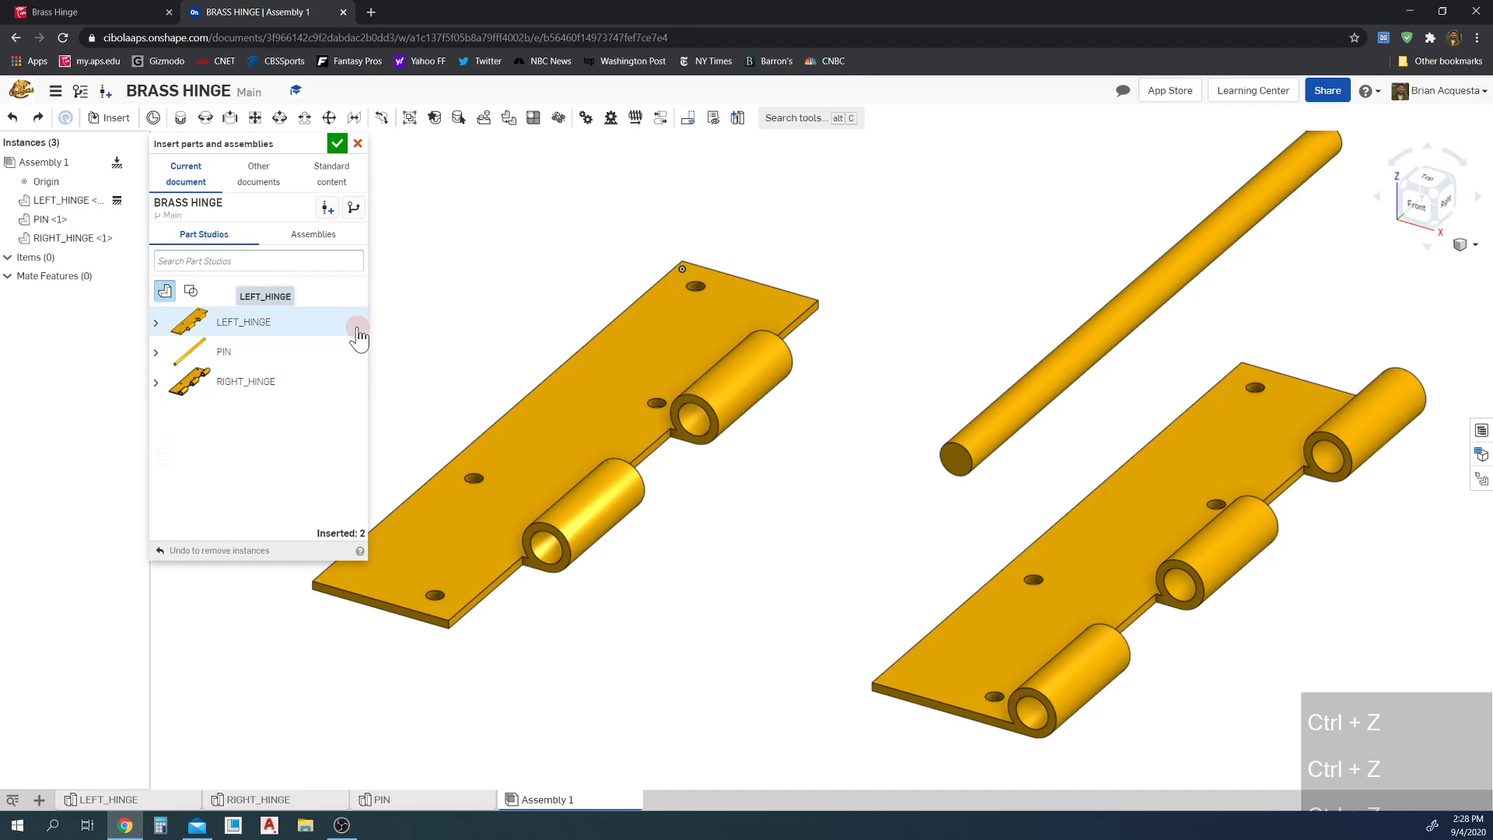
Step: Finish inserting parts and move RIGHT_HINGE about 0.27 in along the X axis, away from LEFT_HINGE
{"action": "left_click", "coordinate": [338, 147]}
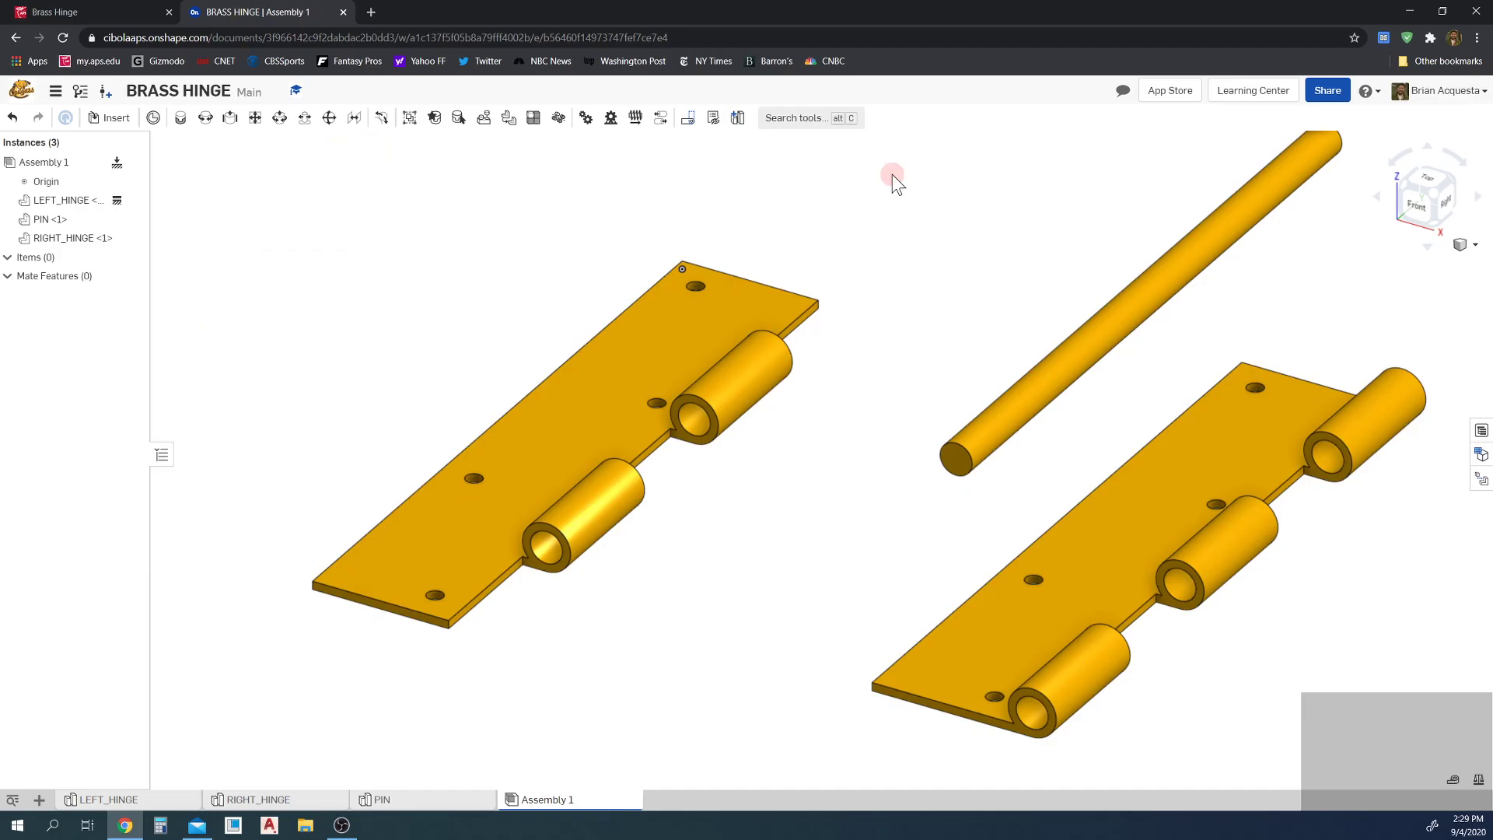
{"action": "scroll", "coordinate": [964, 337], "scroll_direction": "down", "scroll_amount": 2}
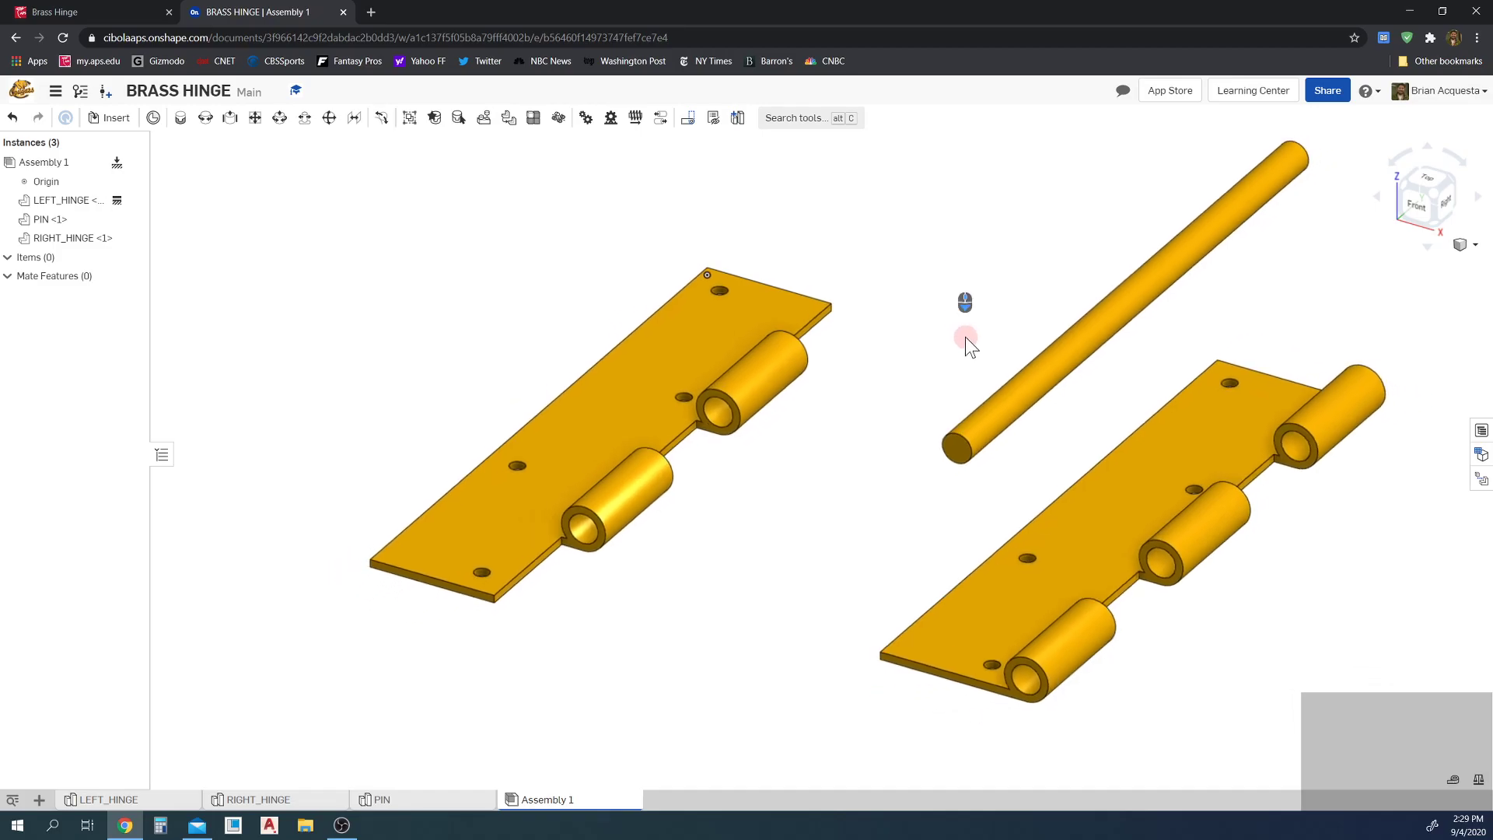
{"action": "scroll", "coordinate": [964, 337], "scroll_direction": "down", "scroll_amount": 2}
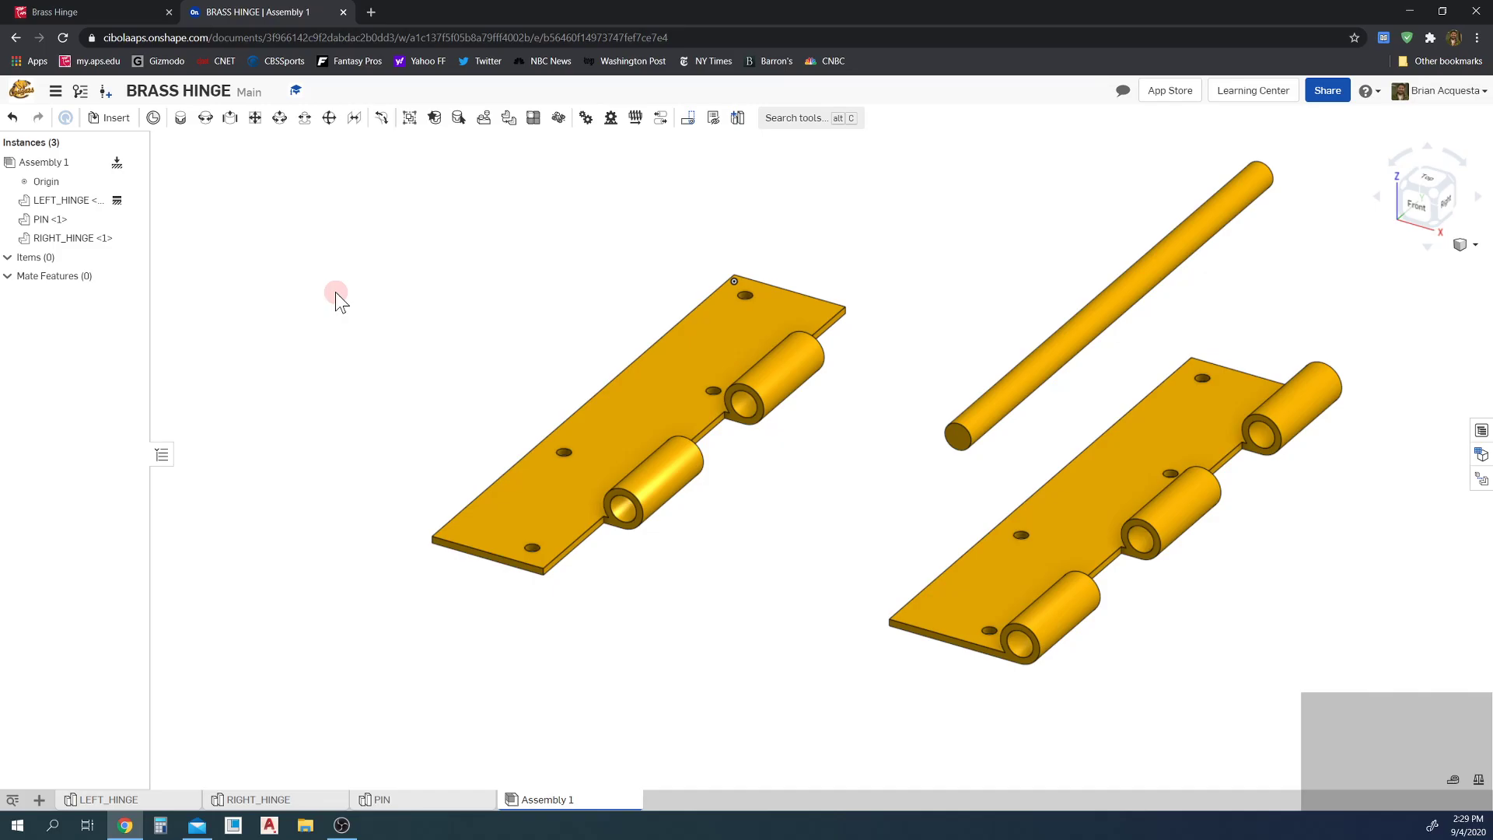
{"action": "scroll", "coordinate": [1086, 436], "scroll_direction": "down", "scroll_amount": 5}
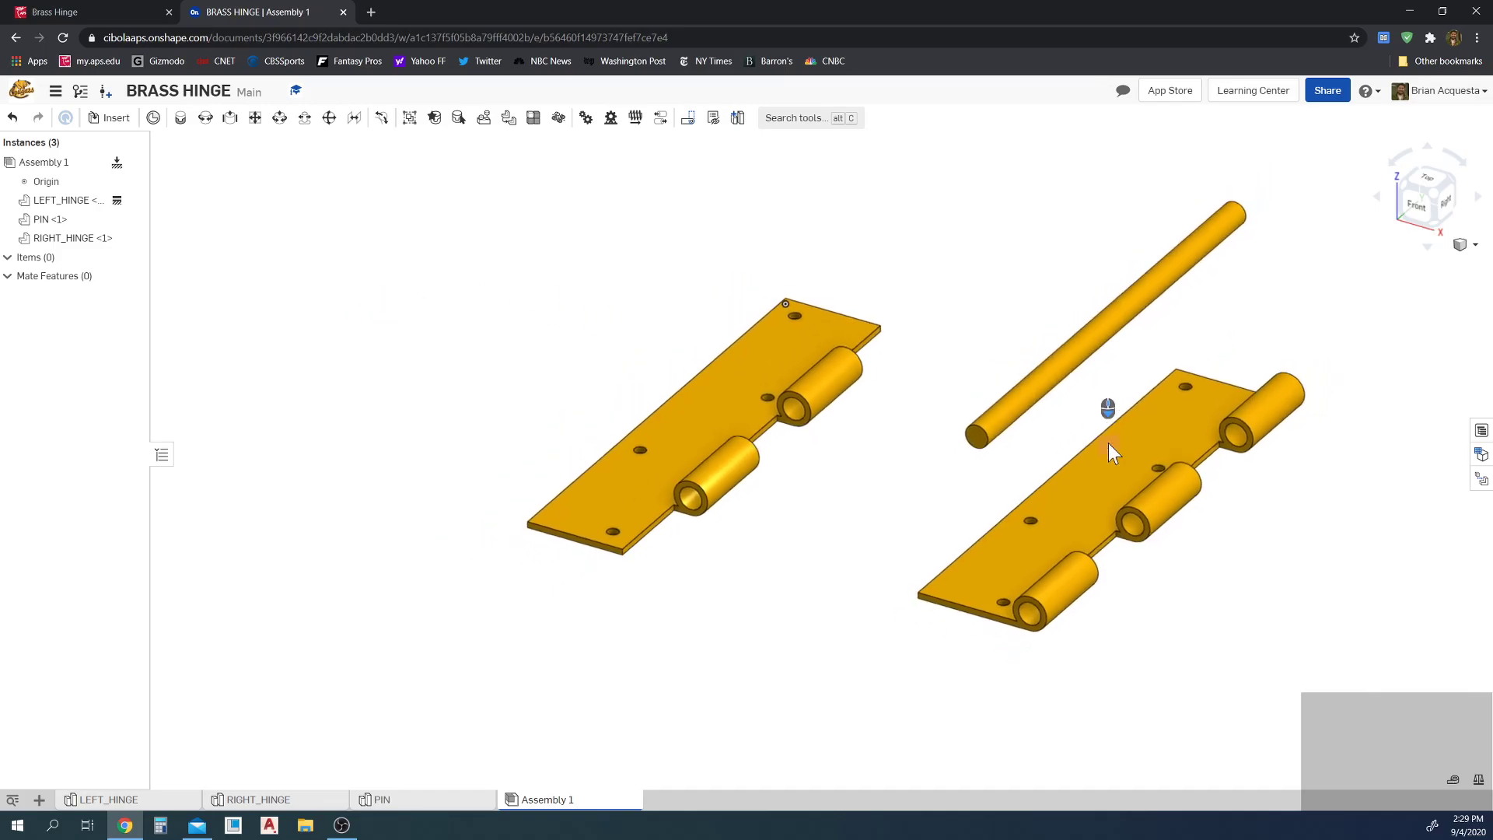
{"action": "left_click", "coordinate": [1119, 460]}
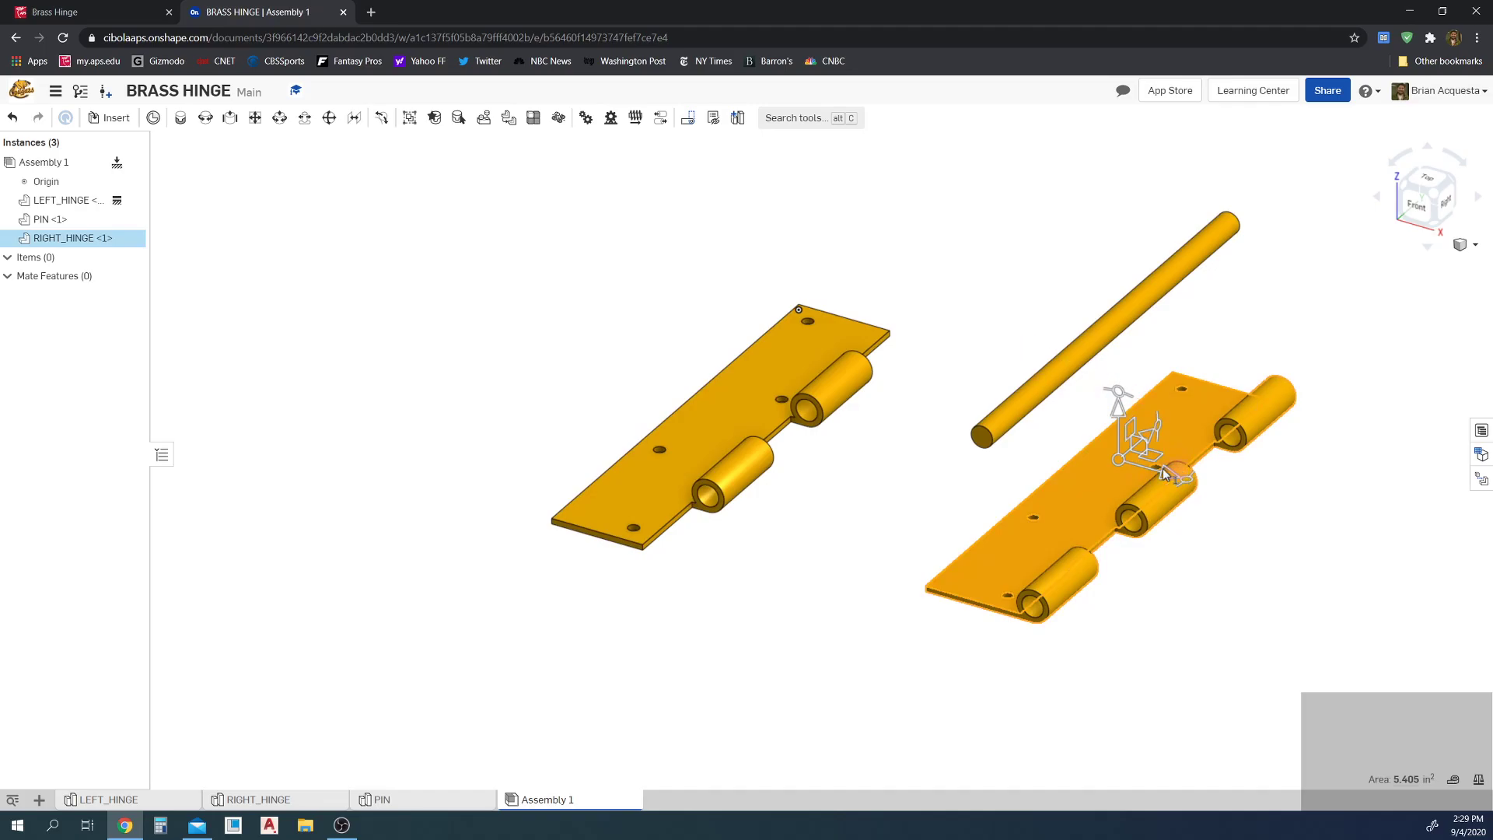
{"action": "mouse_move", "coordinate": [1172, 483]}
{"action": "left_mouse_down"}
{"action": "mouse_move", "coordinate": [1244, 495]}
{"action": "mouse_move", "coordinate": [1137, 462]}
{"action": "mouse_move", "coordinate": [1198, 476]}
{"action": "left_mouse_up"}
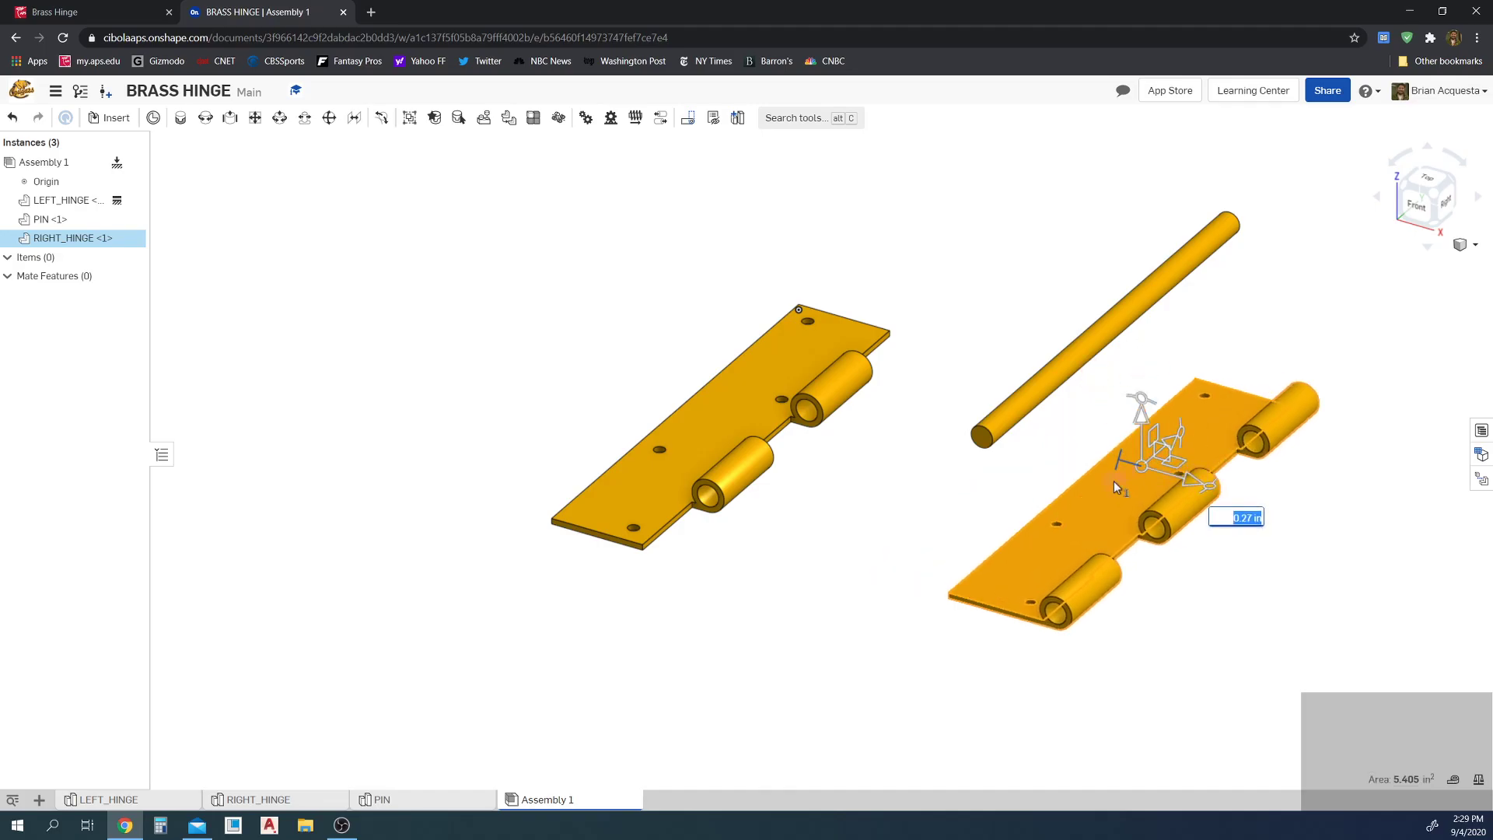
Step: Rotate RIGHT_HINGE 180 degrees about its vertical axis so its knuckles face LEFT_HINGE, and deselect it
{"action": "left_click_drag", "start_coordinate": [1207, 488], "coordinate": [1098, 488]}
{"action": "type", "text": "180"}
{"action": "key", "text": "Return"}
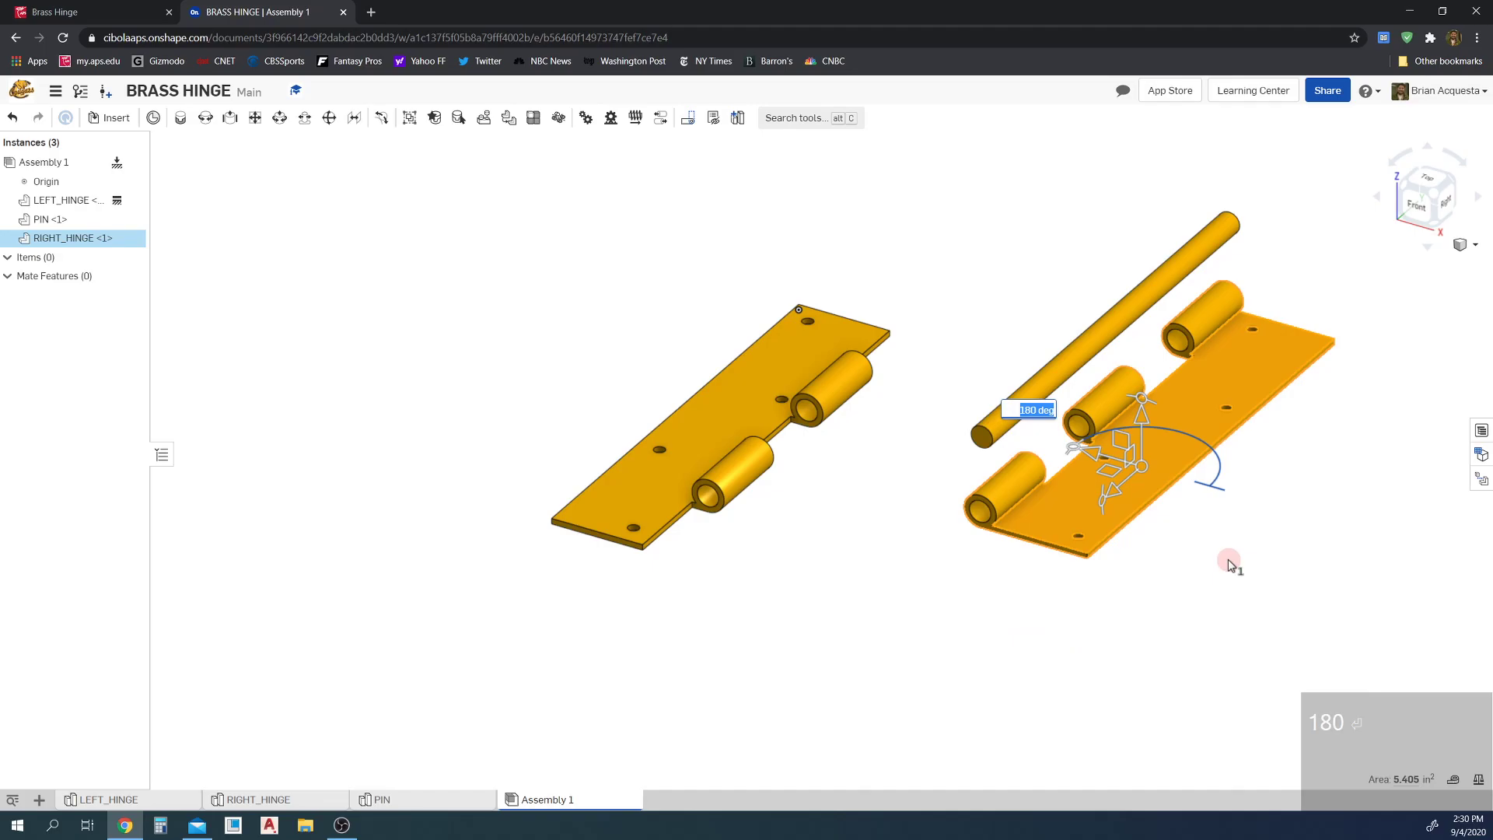
{"action": "key", "text": "Escape"}
{"action": "key", "text": "Escape"}
{"action": "key", "text": "Escape"}
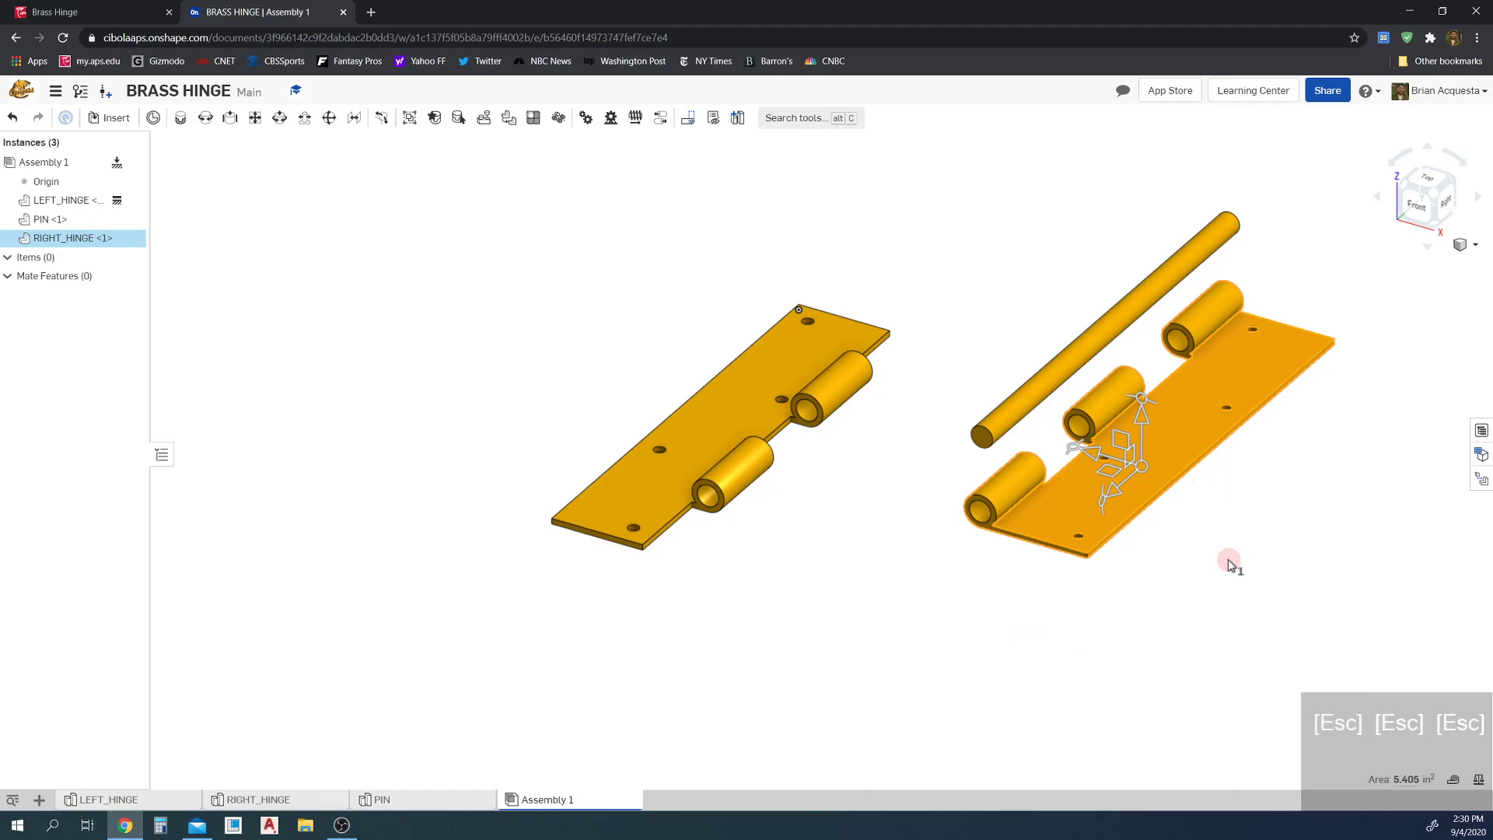
{"action": "left_click", "coordinate": [1196, 557]}
{"action": "key", "text": "Escape"}
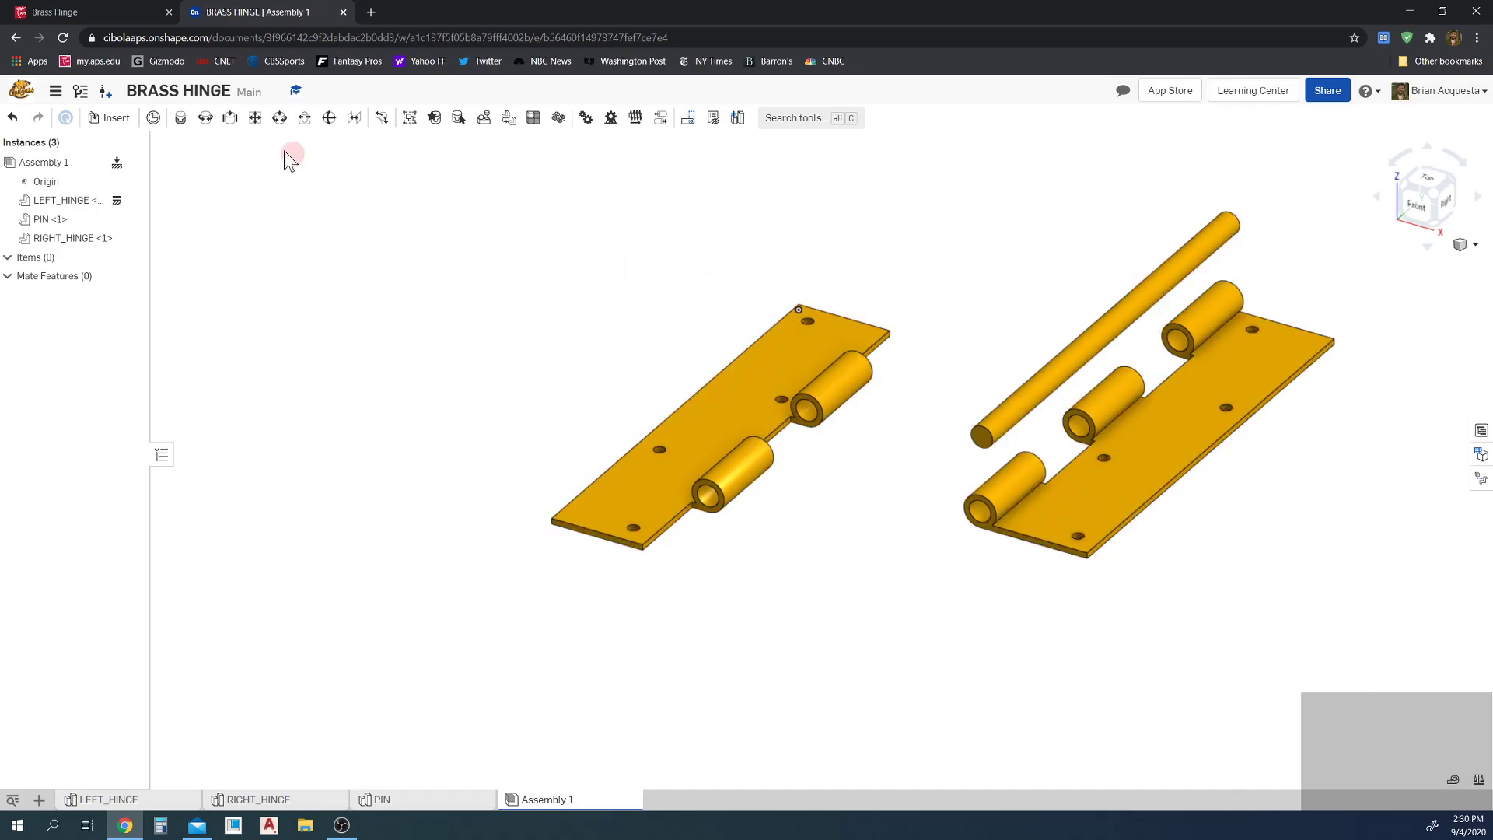
Step: Add a Revolute mate between the front end of LEFT_HINGE's front knuckle and the rear end of RIGHT_HINGE's front knuckle
{"action": "left_click", "coordinate": [204, 118]}
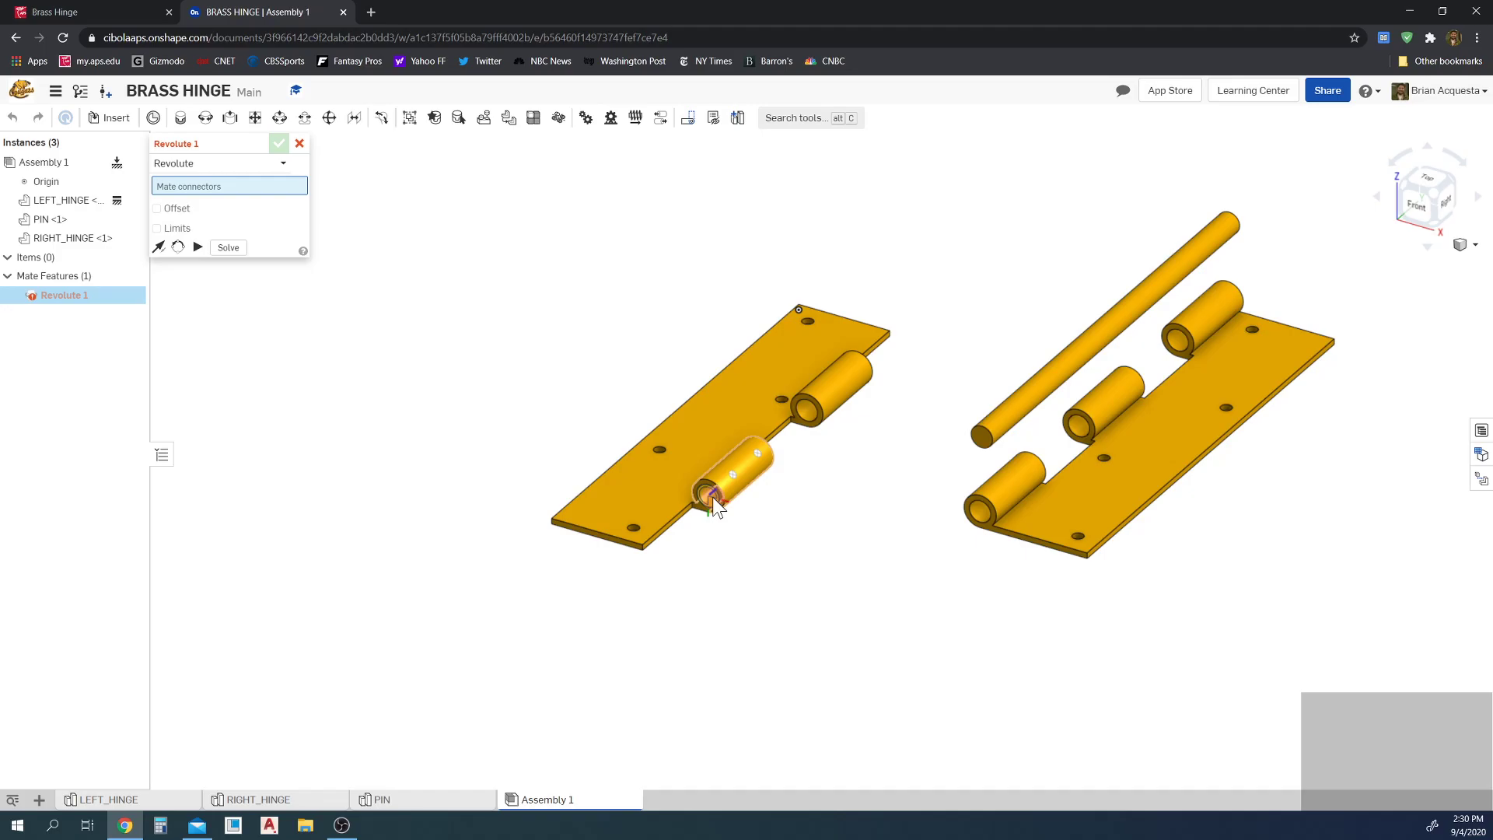
{"action": "left_click", "coordinate": [714, 501]}
{"action": "right_click_drag", "start_coordinate": [908, 555], "coordinate": [1102, 496]}
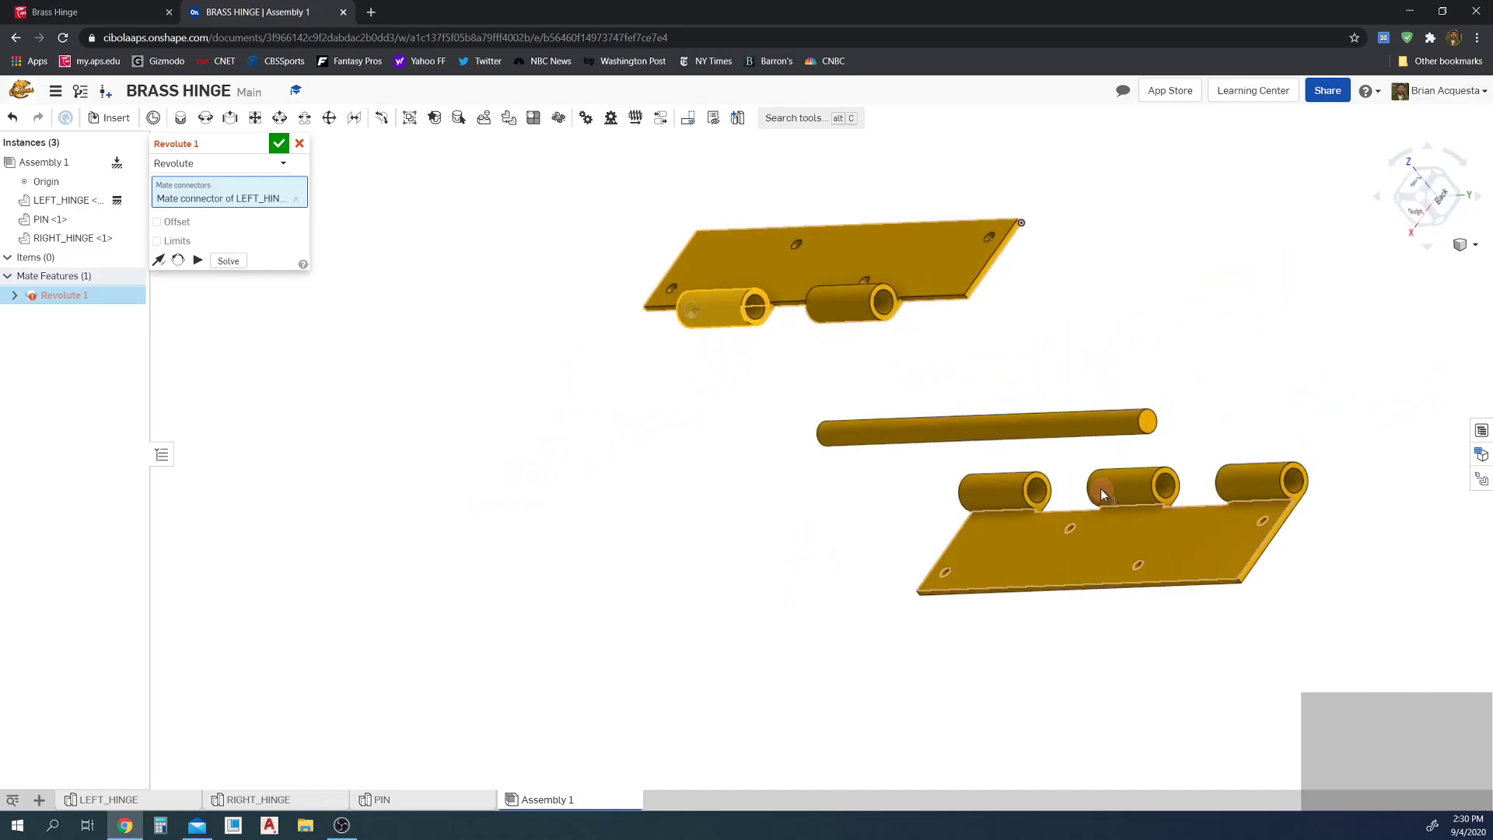
{"action": "left_click", "coordinate": [1039, 494]}
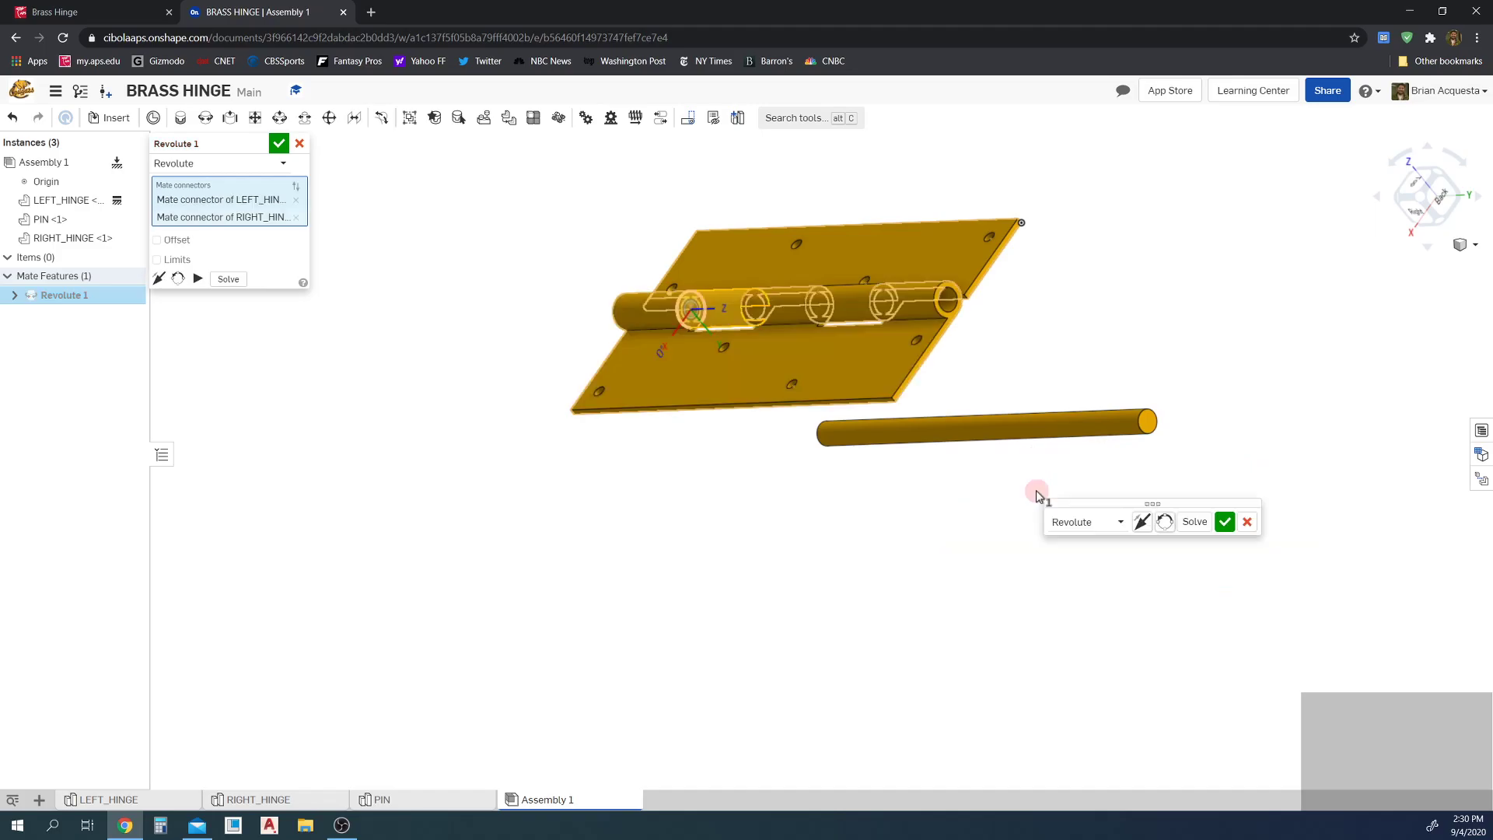
{"action": "left_click", "coordinate": [1225, 522]}
{"action": "right_click_drag", "start_coordinate": [698, 517], "coordinate": [833, 488]}
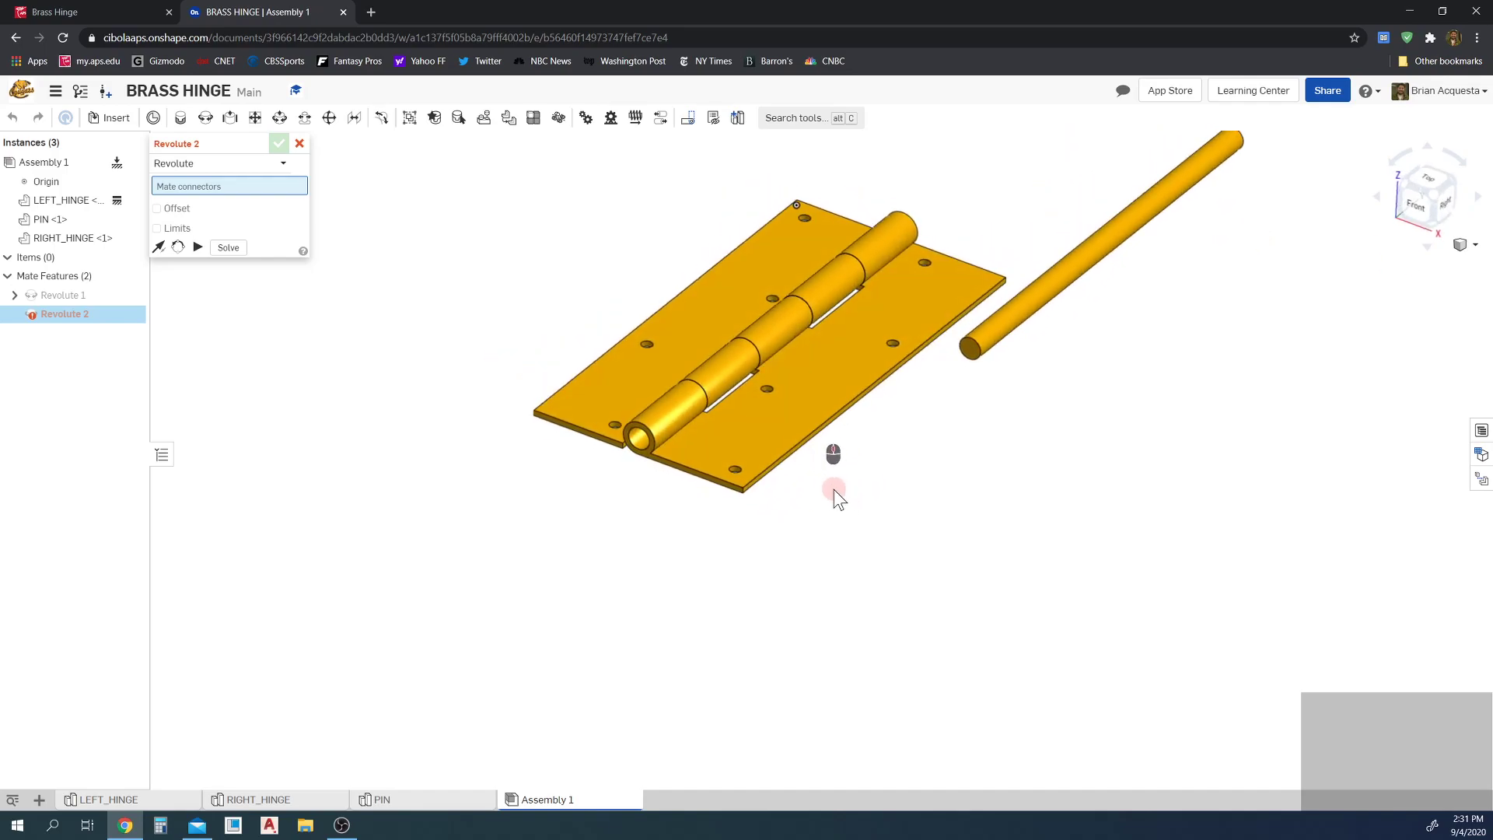
{"action": "left_click", "coordinate": [300, 143]}
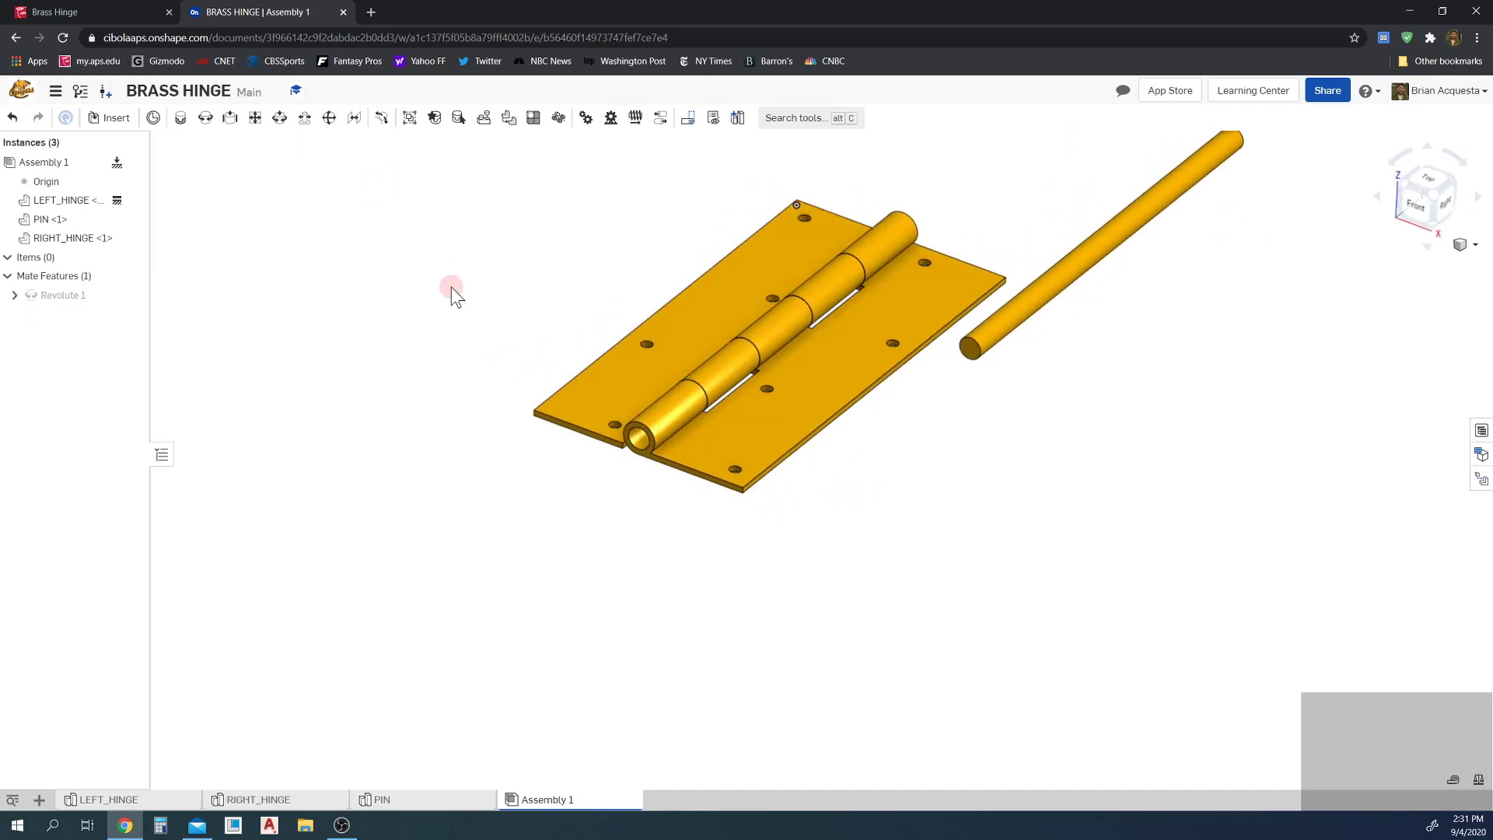
Step: Add a Pin slot mate joining the front end of PIN to the bore at the front end of the hinge barrel
{"action": "scroll", "coordinate": [506, 284], "scroll_direction": "down", "scroll_amount": 2}
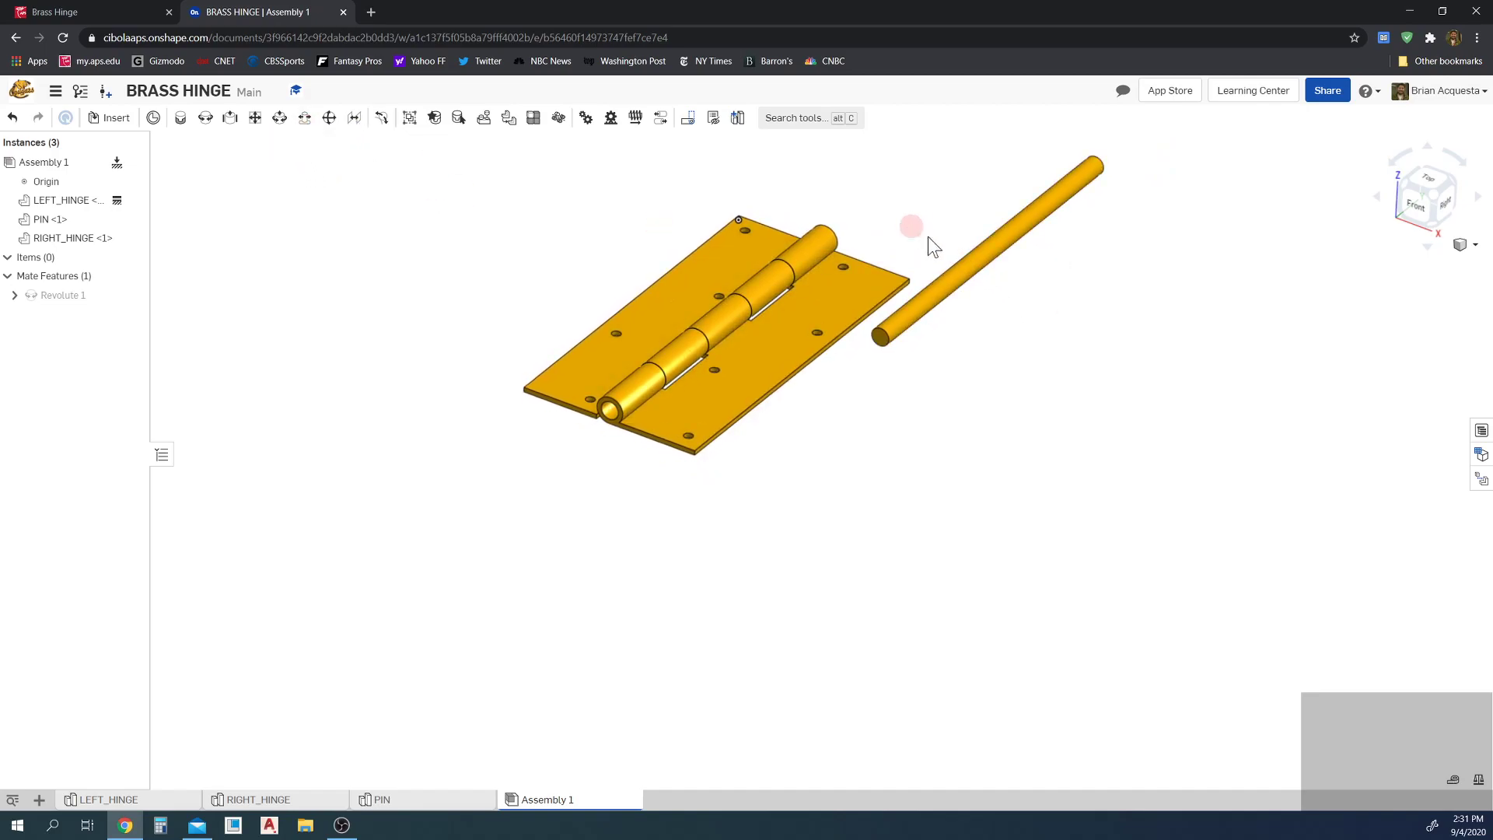
{"action": "left_click", "coordinate": [305, 118]}
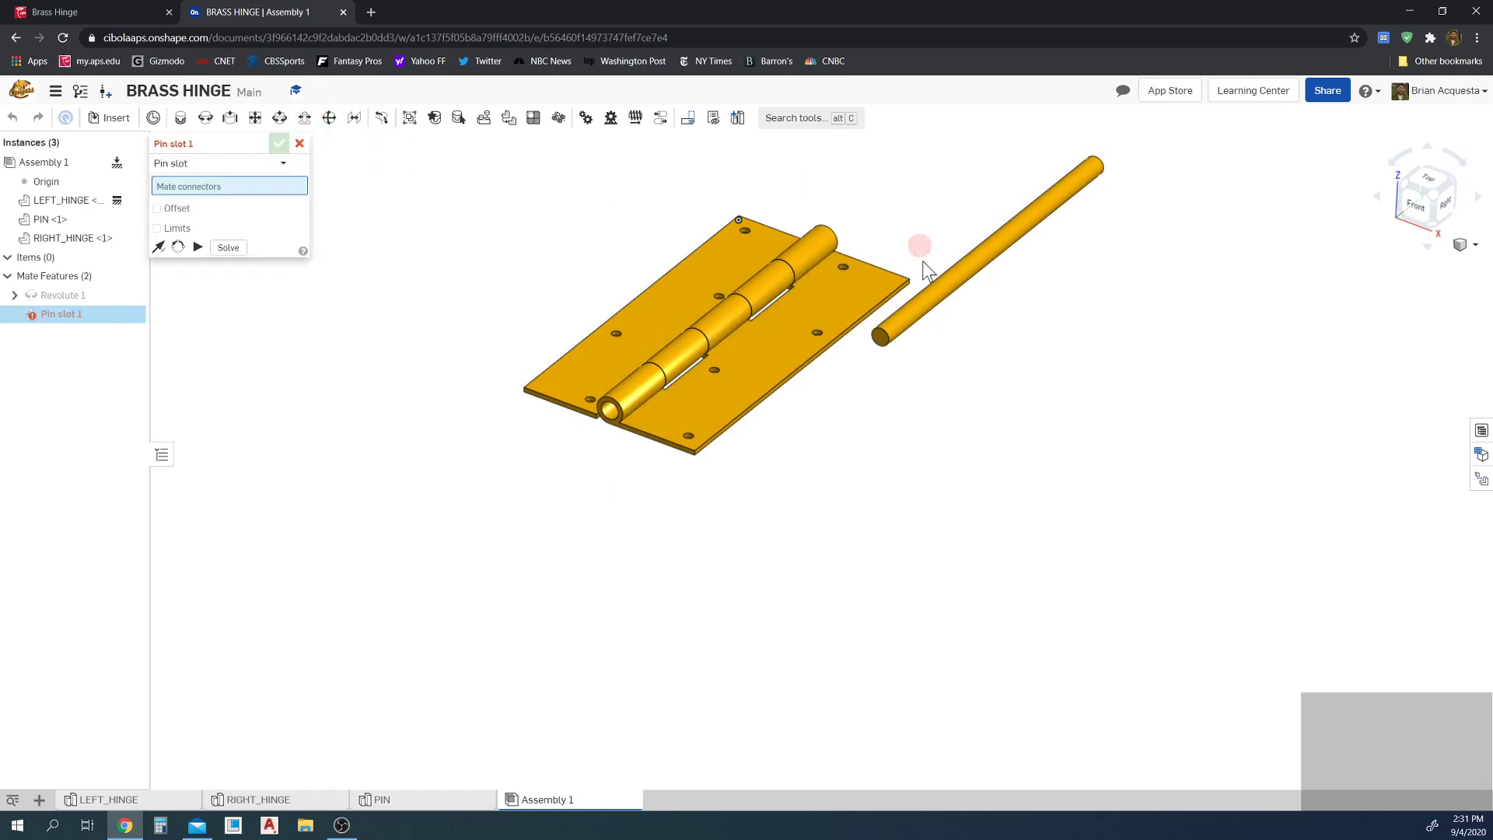
{"action": "left_click", "coordinate": [884, 336]}
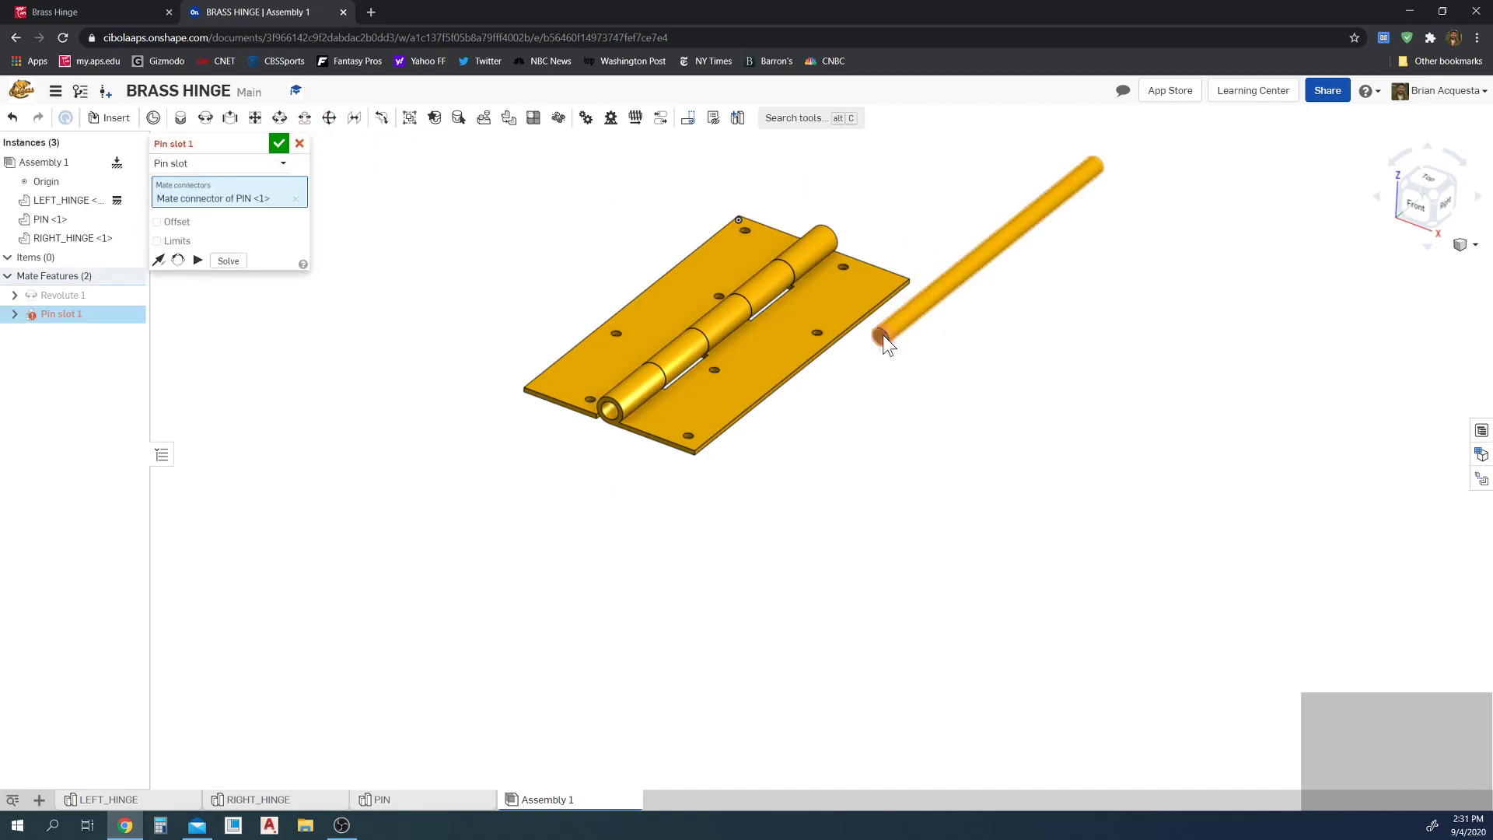
{"action": "left_click", "coordinate": [610, 413]}
{"action": "left_click", "coordinate": [798, 446]}
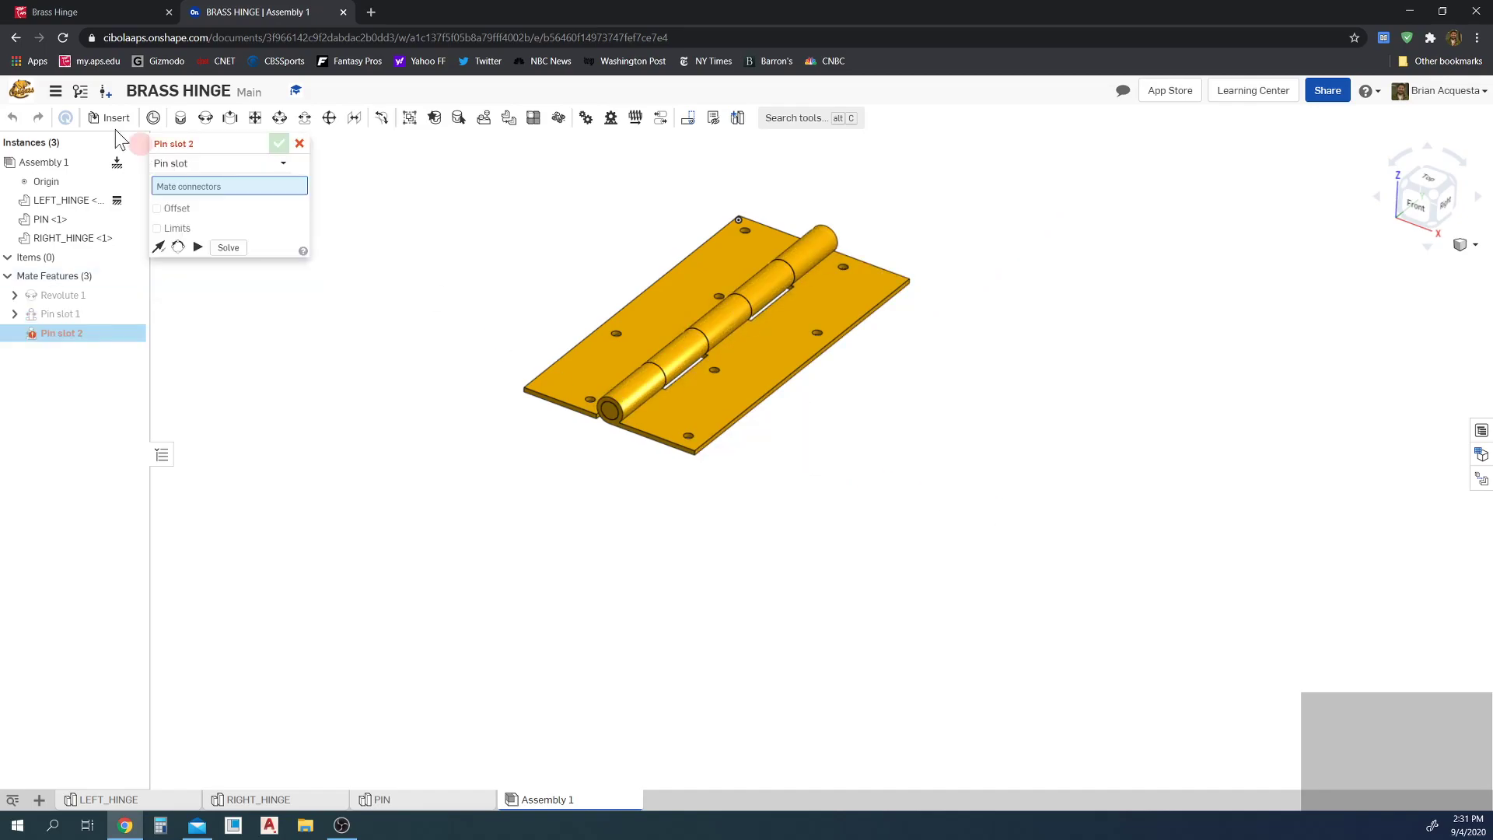
{"action": "left_click", "coordinate": [299, 143]}
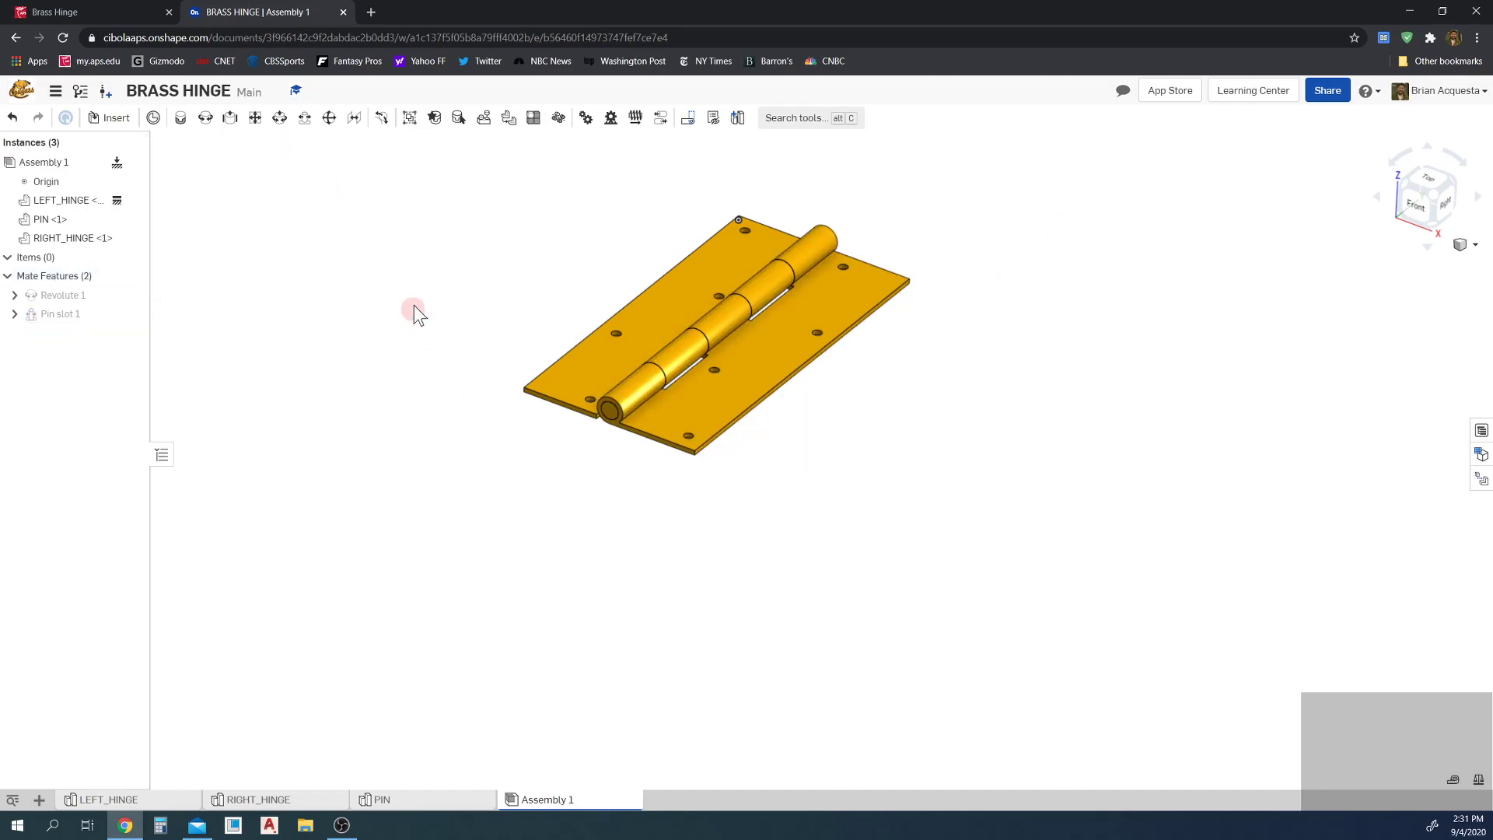
Step: Test RIGHT_HINGE's rotation, resetting it to 0 degrees, and try sliding it along the hinge axis
{"action": "scroll", "coordinate": [478, 210], "scroll_direction": "up", "scroll_amount": 3}
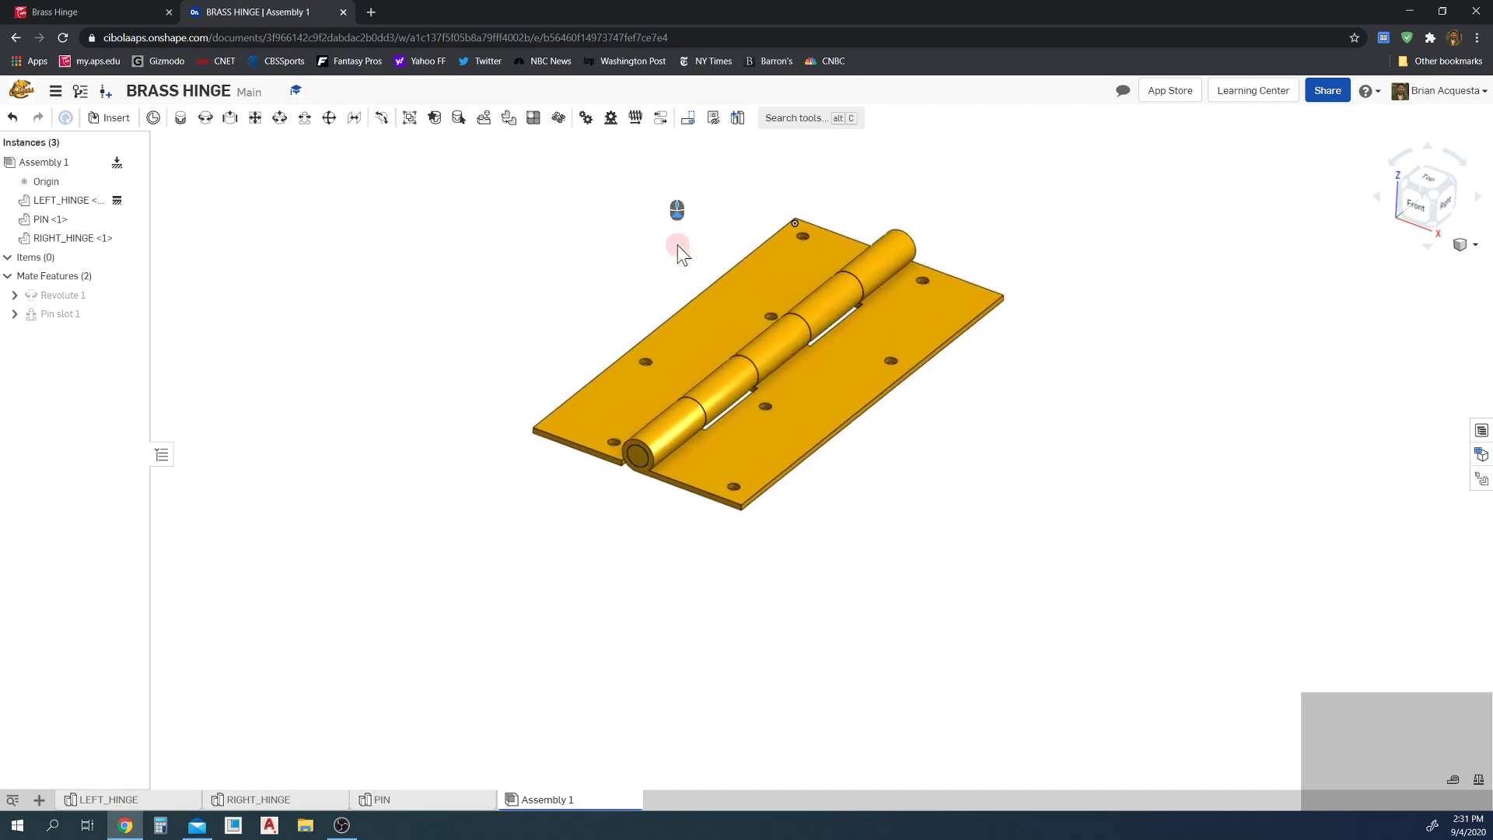
{"action": "left_click", "coordinate": [851, 395]}
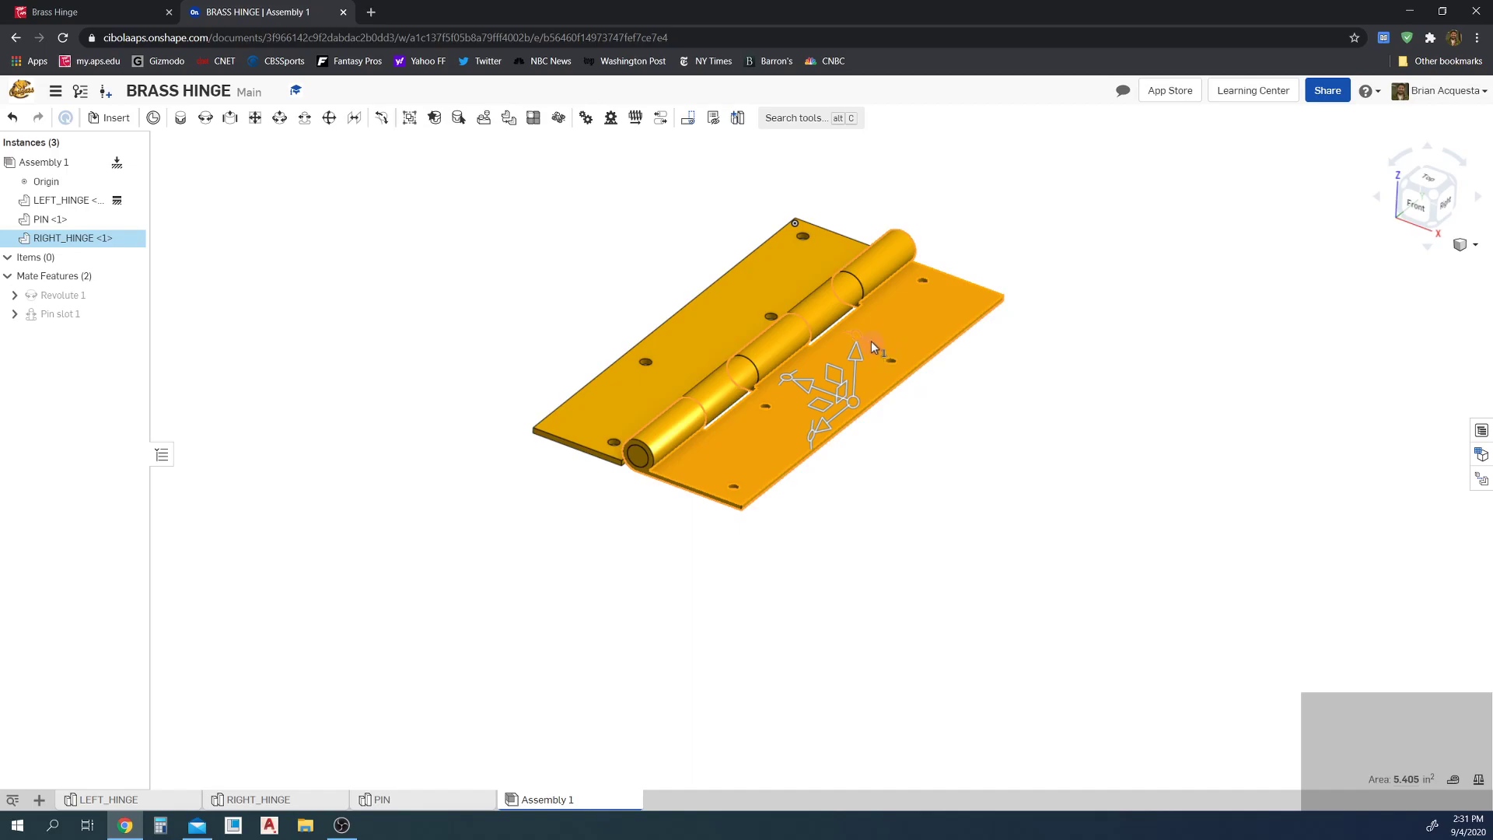
{"action": "left_click_drag", "start_coordinate": [865, 340], "coordinate": [899, 341]}
{"action": "type", "text": "0"}
{"action": "key", "text": "Return"}
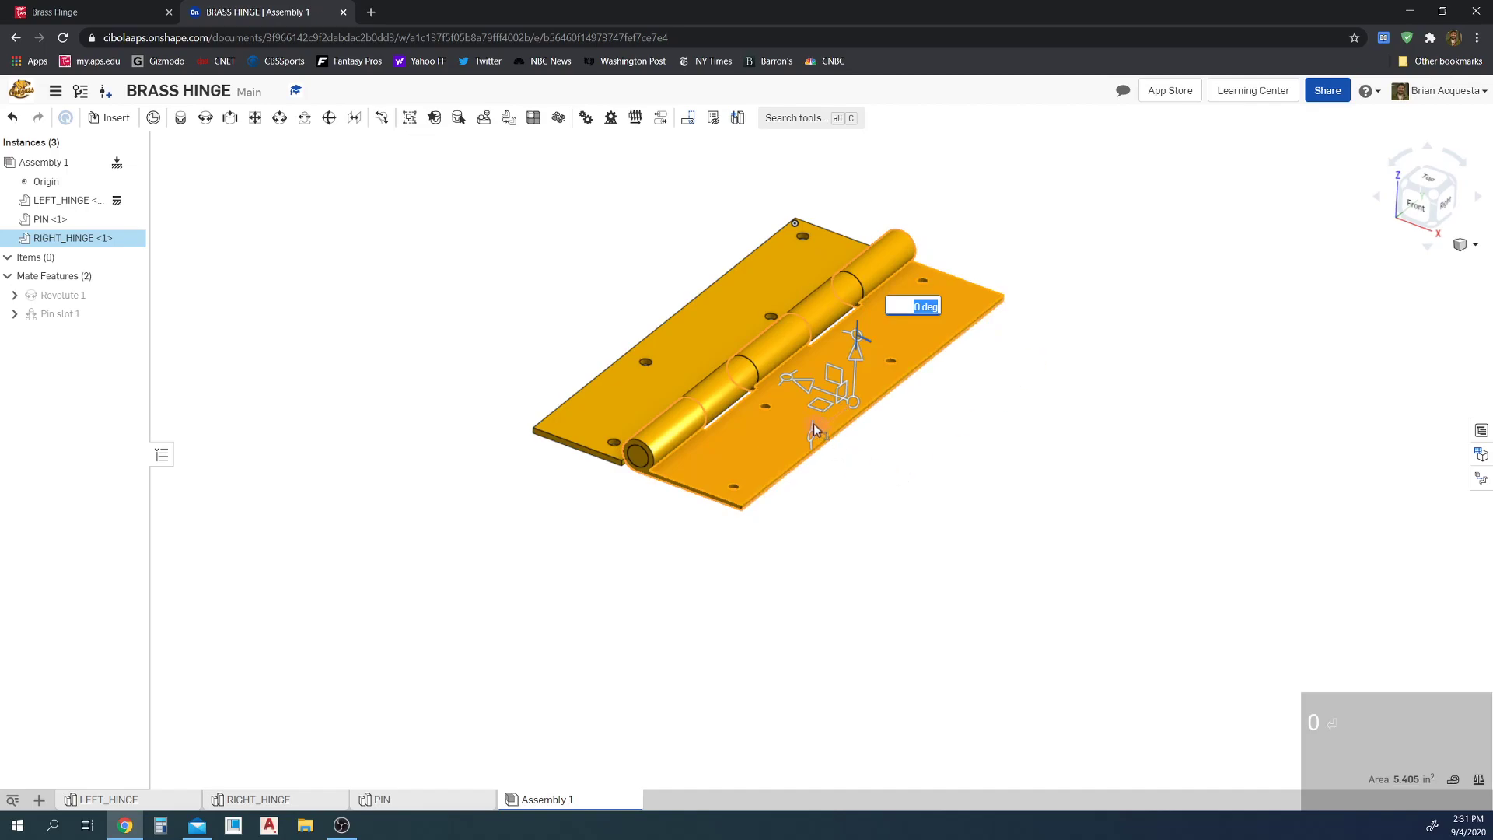
{"action": "left_click_drag", "start_coordinate": [819, 429], "coordinate": [883, 388]}
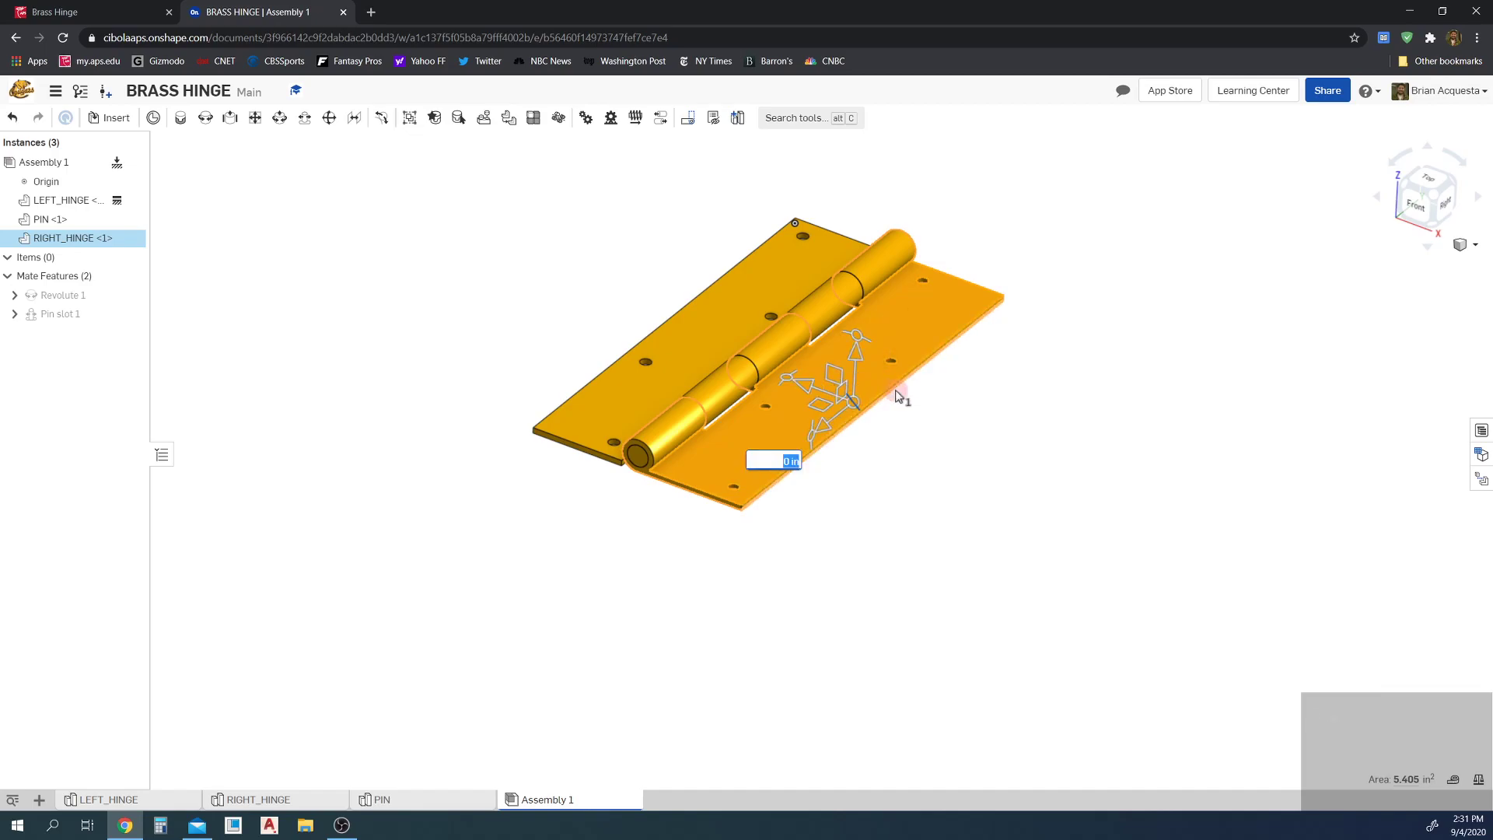
{"action": "key", "text": "Escape"}
{"action": "key", "text": "Escape"}
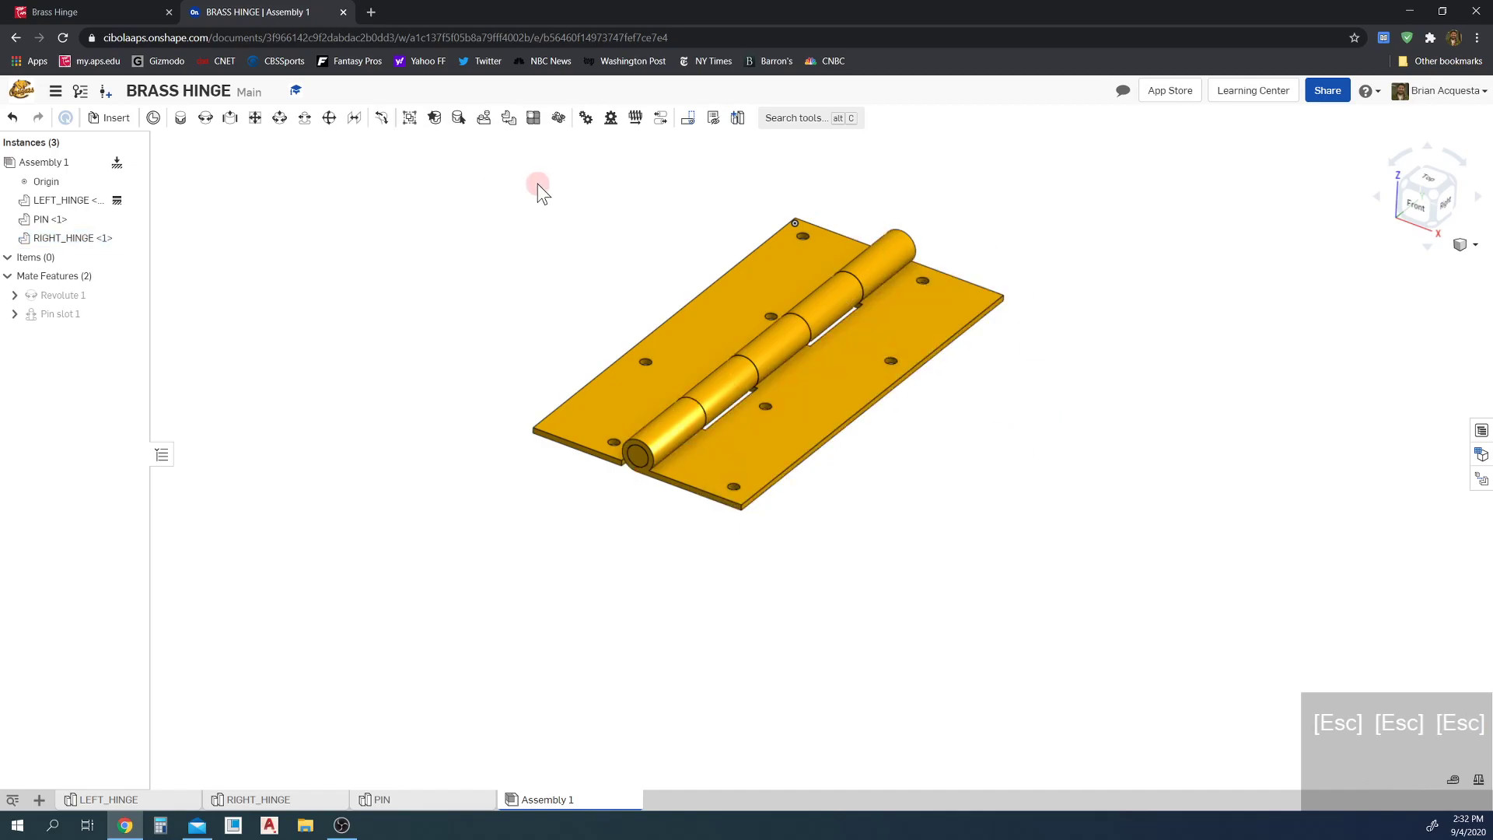
Step: Show the whole hinge assembly in an isometric view
{"action": "left_click", "coordinate": [1468, 245]}
{"action": "left_click", "coordinate": [1397, 268]}
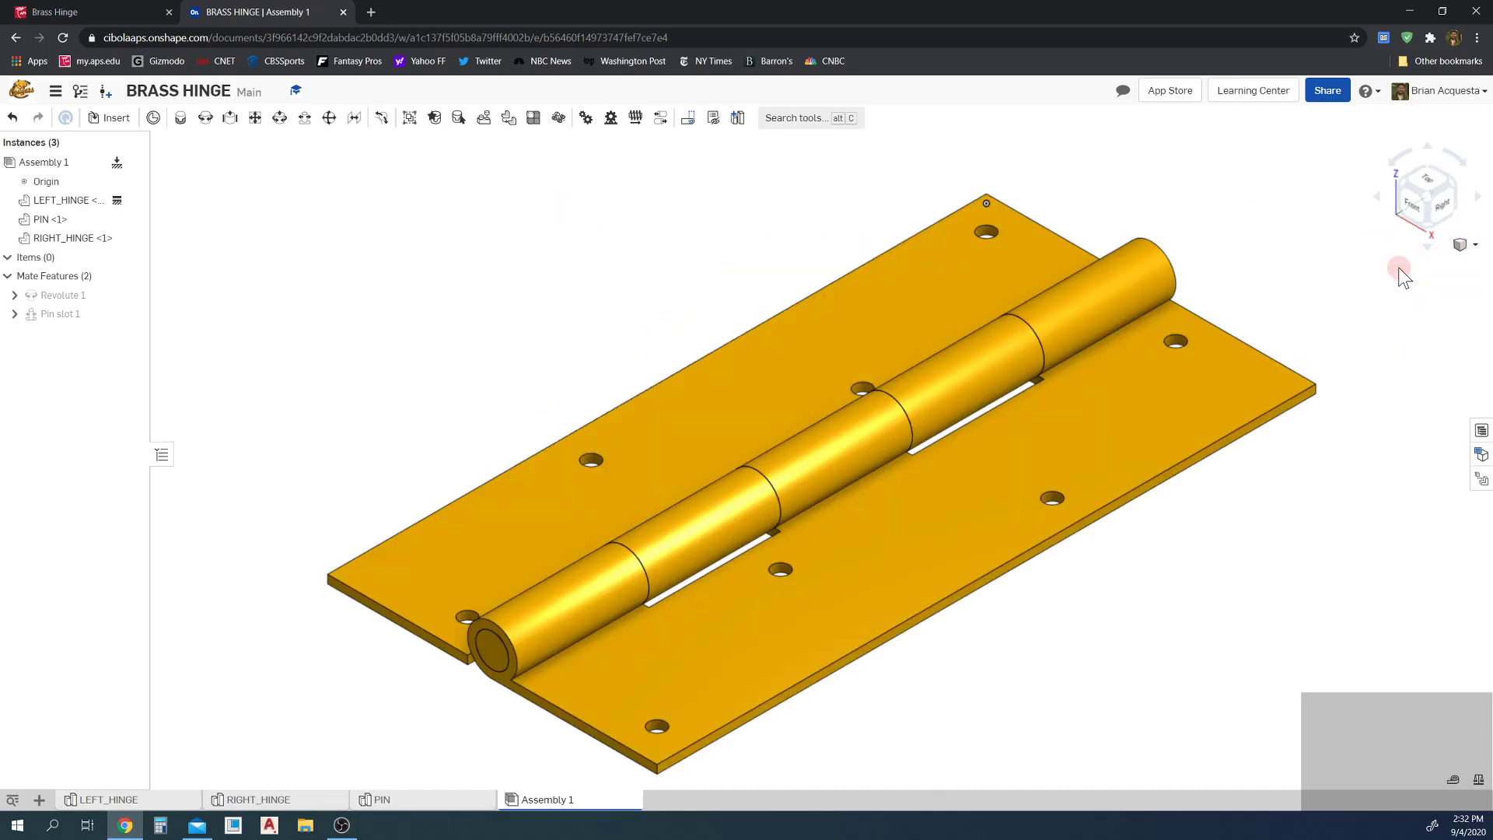
Step: Open the properties of Assembly 1 for editing its name
{"action": "scroll", "coordinate": [1057, 451], "scroll_direction": "down", "scroll_amount": 3}
{"action": "scroll", "coordinate": [1088, 526], "scroll_direction": "down", "scroll_amount": 2}
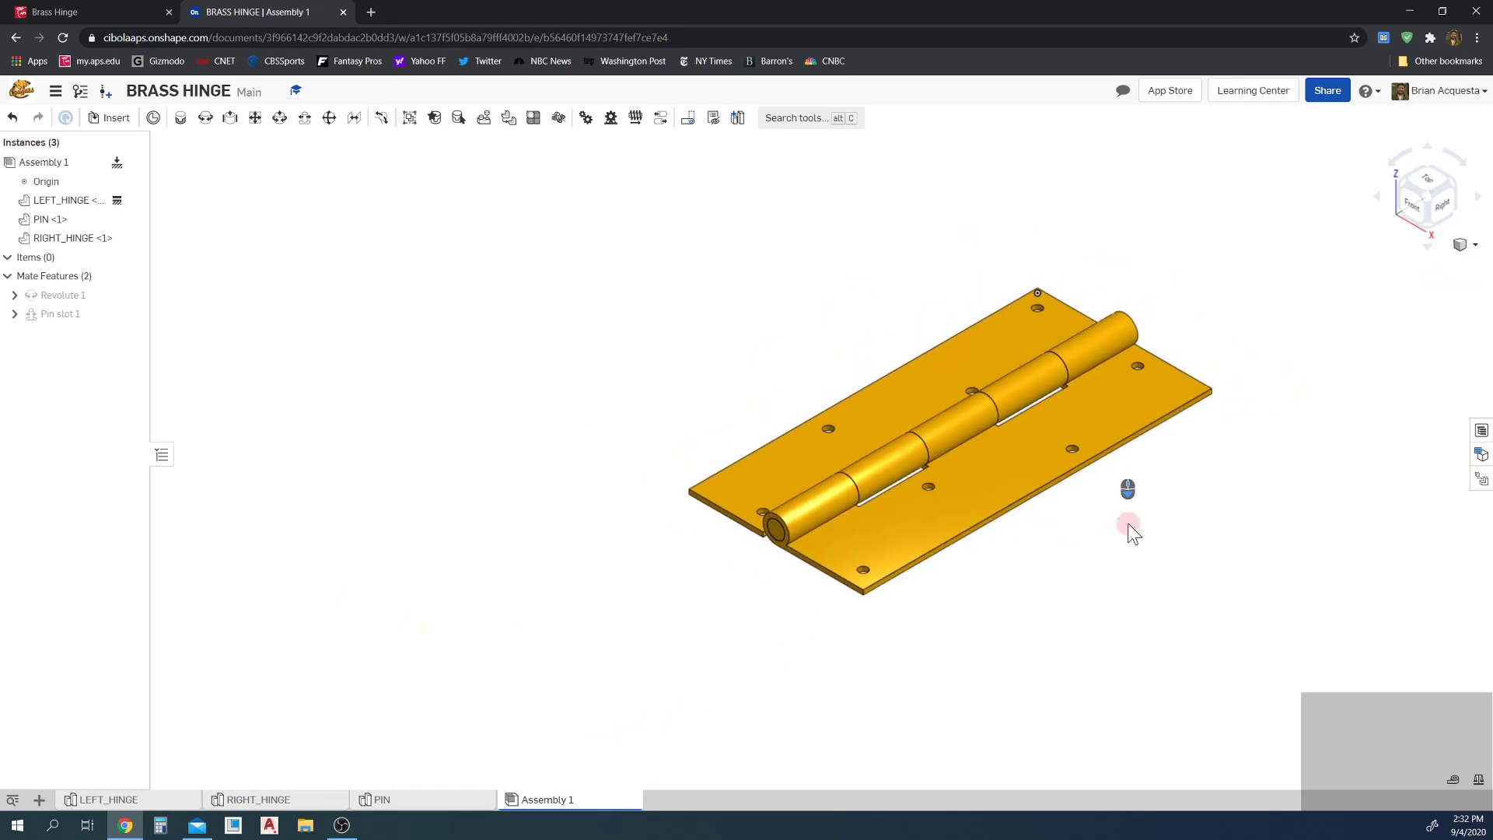
{"action": "middle_click_drag", "start_coordinate": [1079, 521], "coordinate": [725, 526]}
{"action": "right_click", "coordinate": [534, 799]}
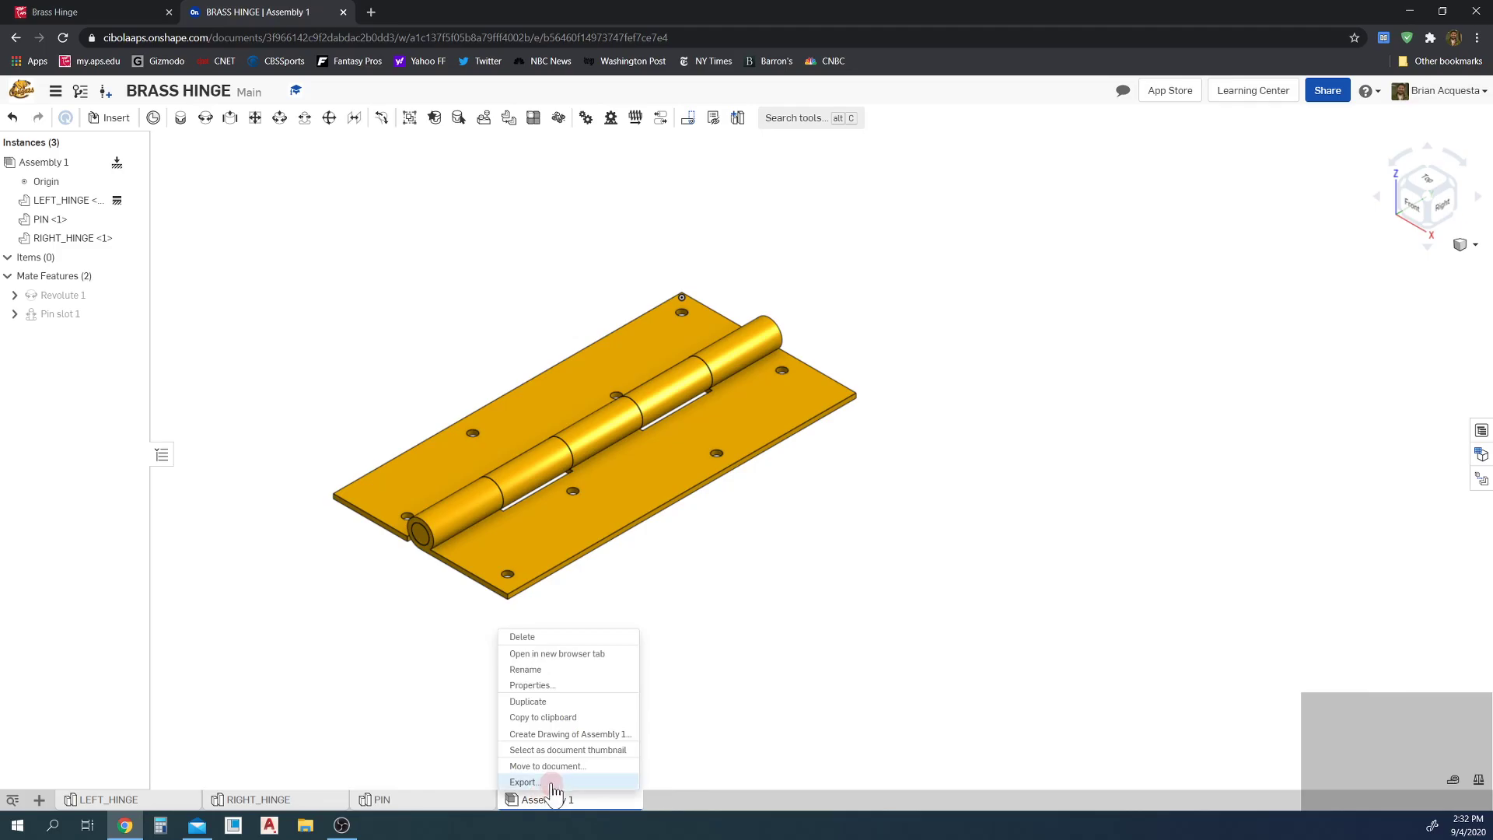
{"action": "left_click", "coordinate": [593, 686]}
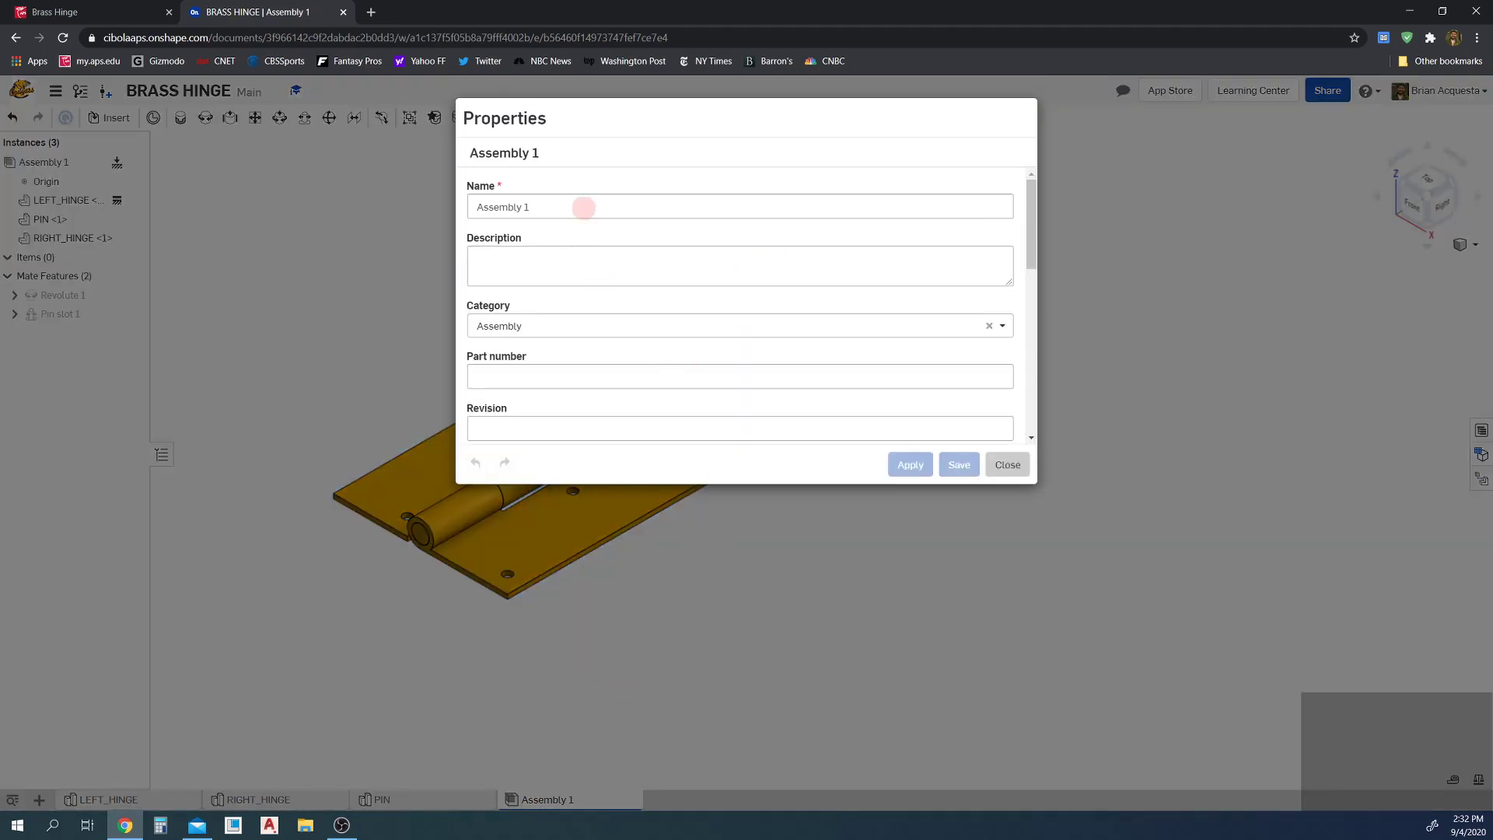
{"action": "left_click", "coordinate": [563, 209]}
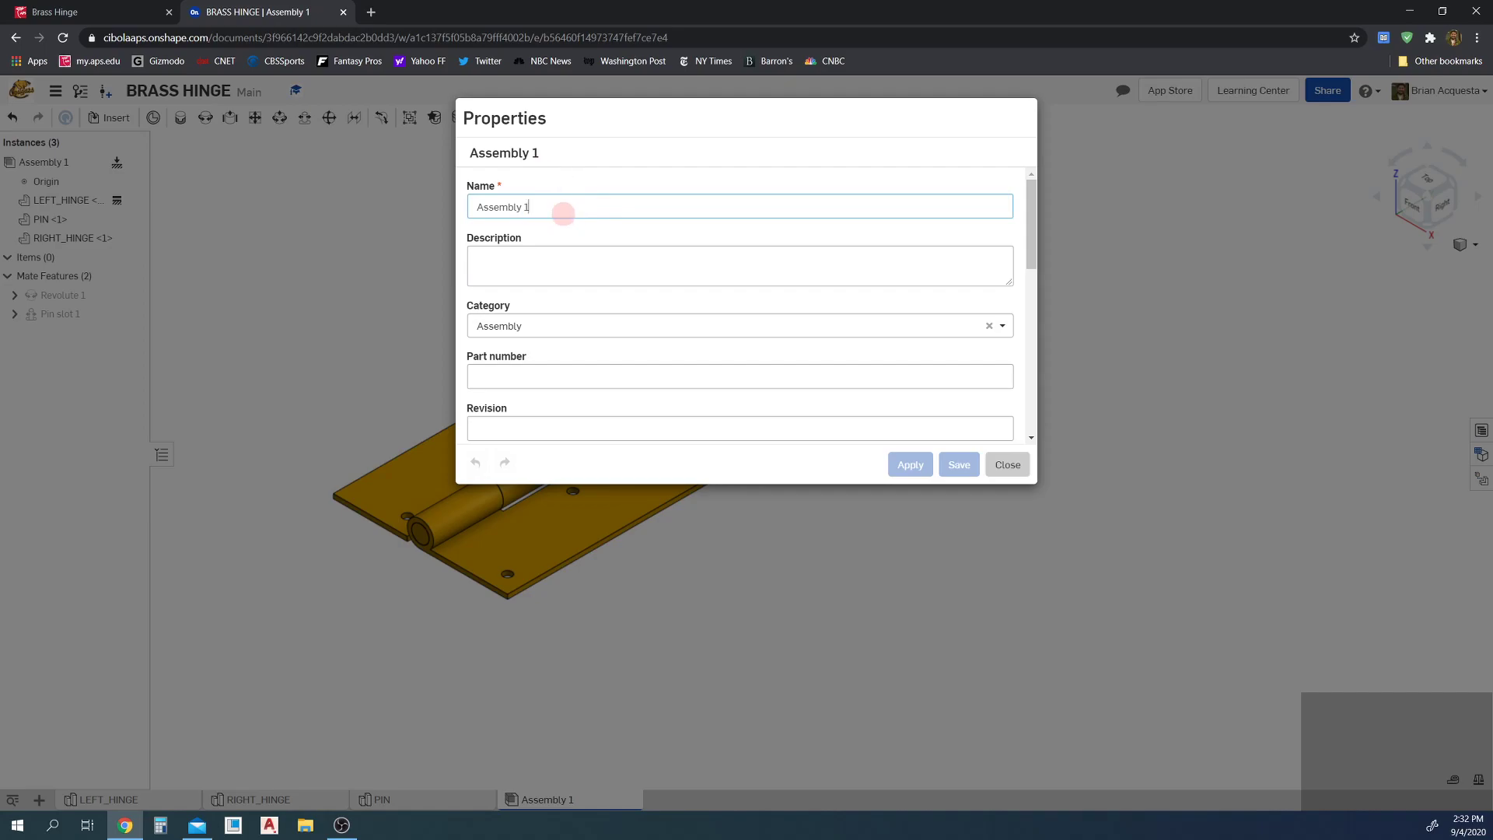
Step: Switch to the Brass Hinge assignment page and copy the assembly's part number, 187-235-001
{"action": "left_click", "coordinate": [127, 12]}
{"action": "scroll", "coordinate": [389, 564], "scroll_direction": "down", "scroll_amount": 2}
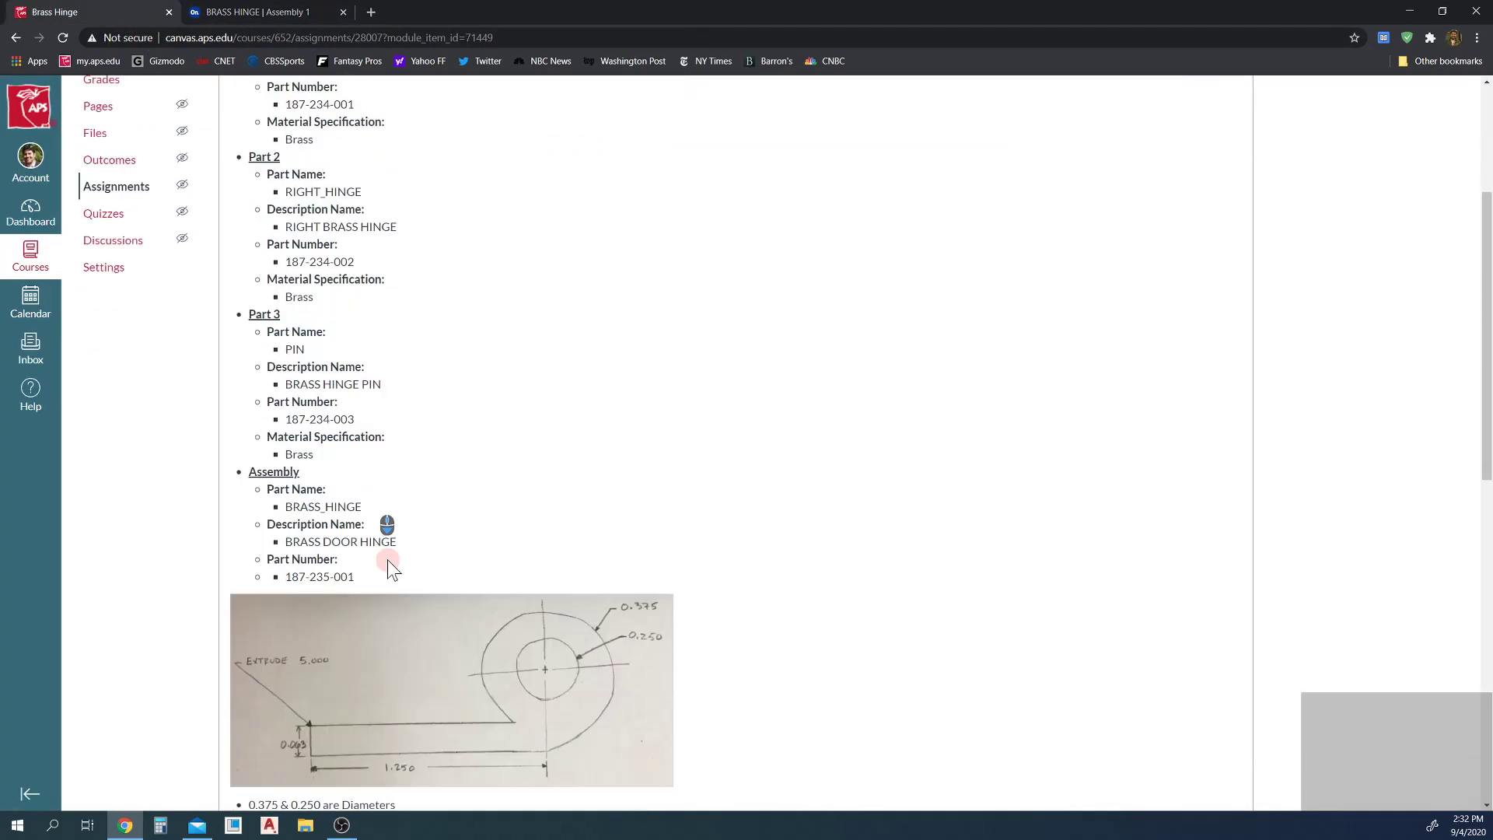
{"action": "scroll", "coordinate": [391, 570], "scroll_direction": "down", "scroll_amount": 1}
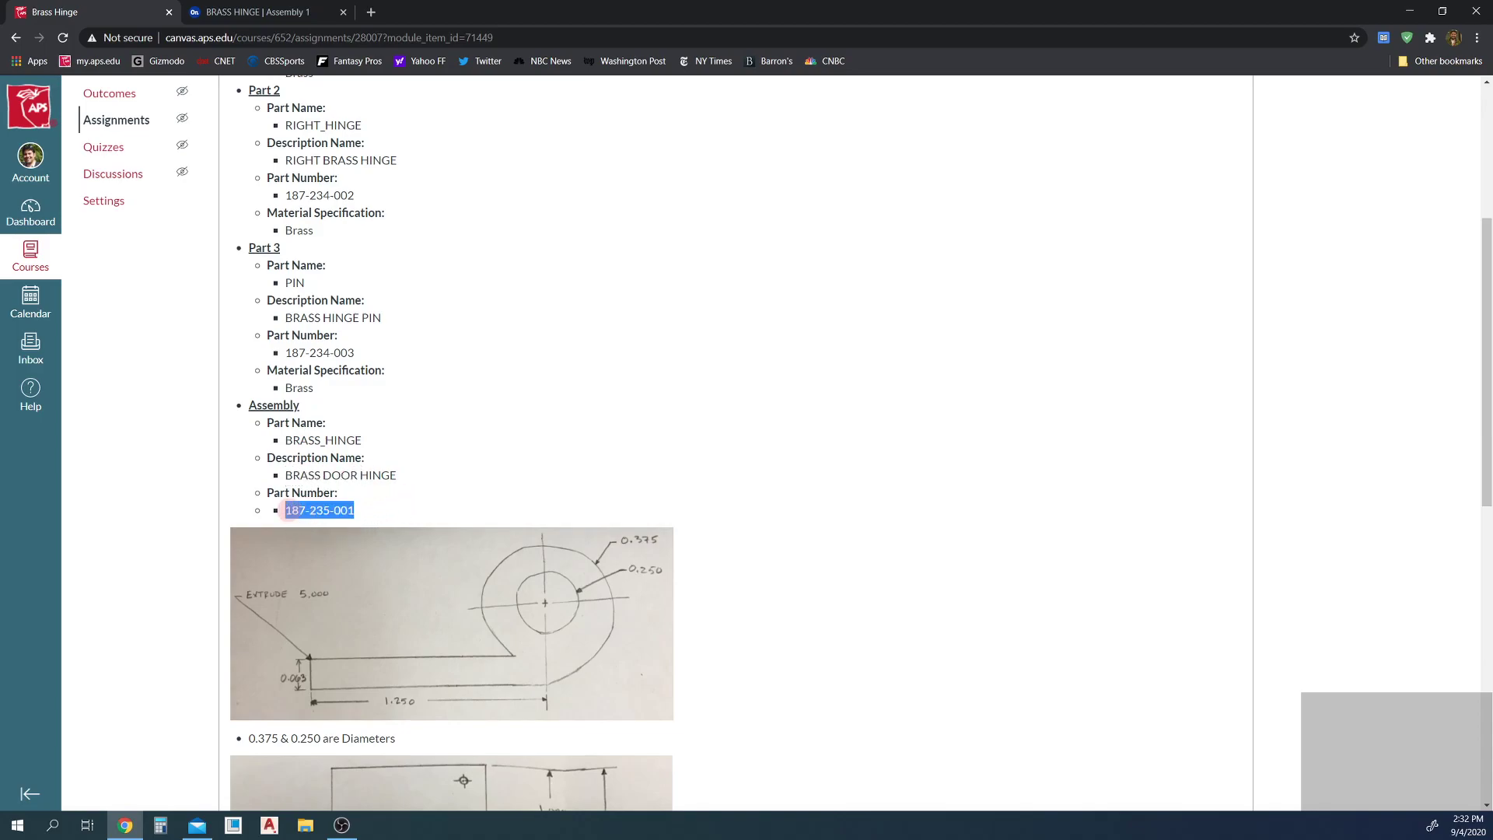
{"action": "key", "text": "ctrl+c"}
Step: Back in Onshape, name the assembly BRASS_HINGE and give it the description BRASS DOOR HINGE
{"action": "left_click", "coordinate": [266, 12]}
{"action": "triple_click", "coordinate": [568, 207]}
{"action": "type", "text": "BRASS_H"}
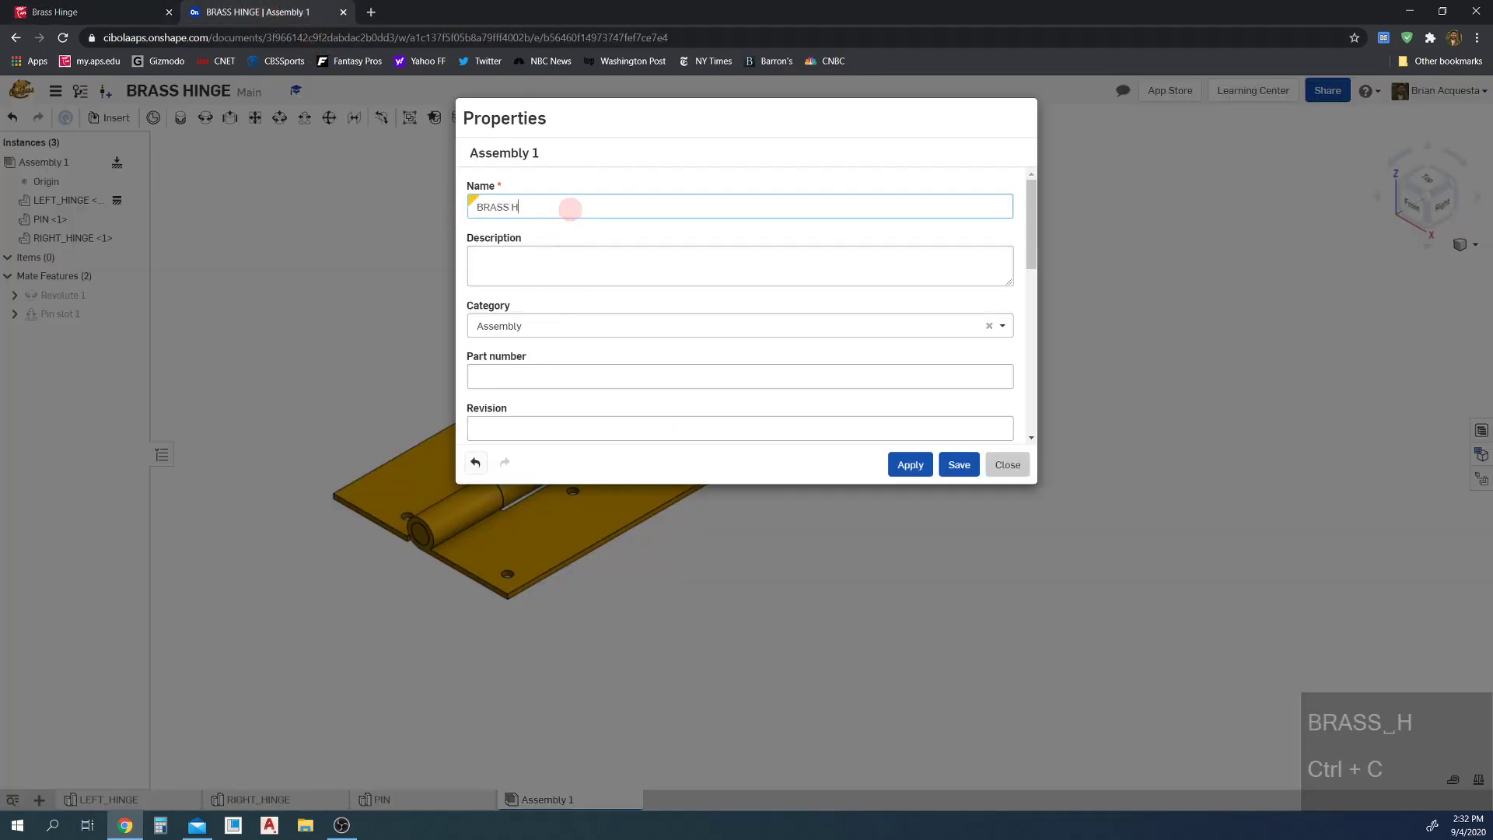
{"action": "type", "text": "INGE"}
{"action": "key", "text": "Tab"}
{"action": "type", "text": "BRASS DO"}
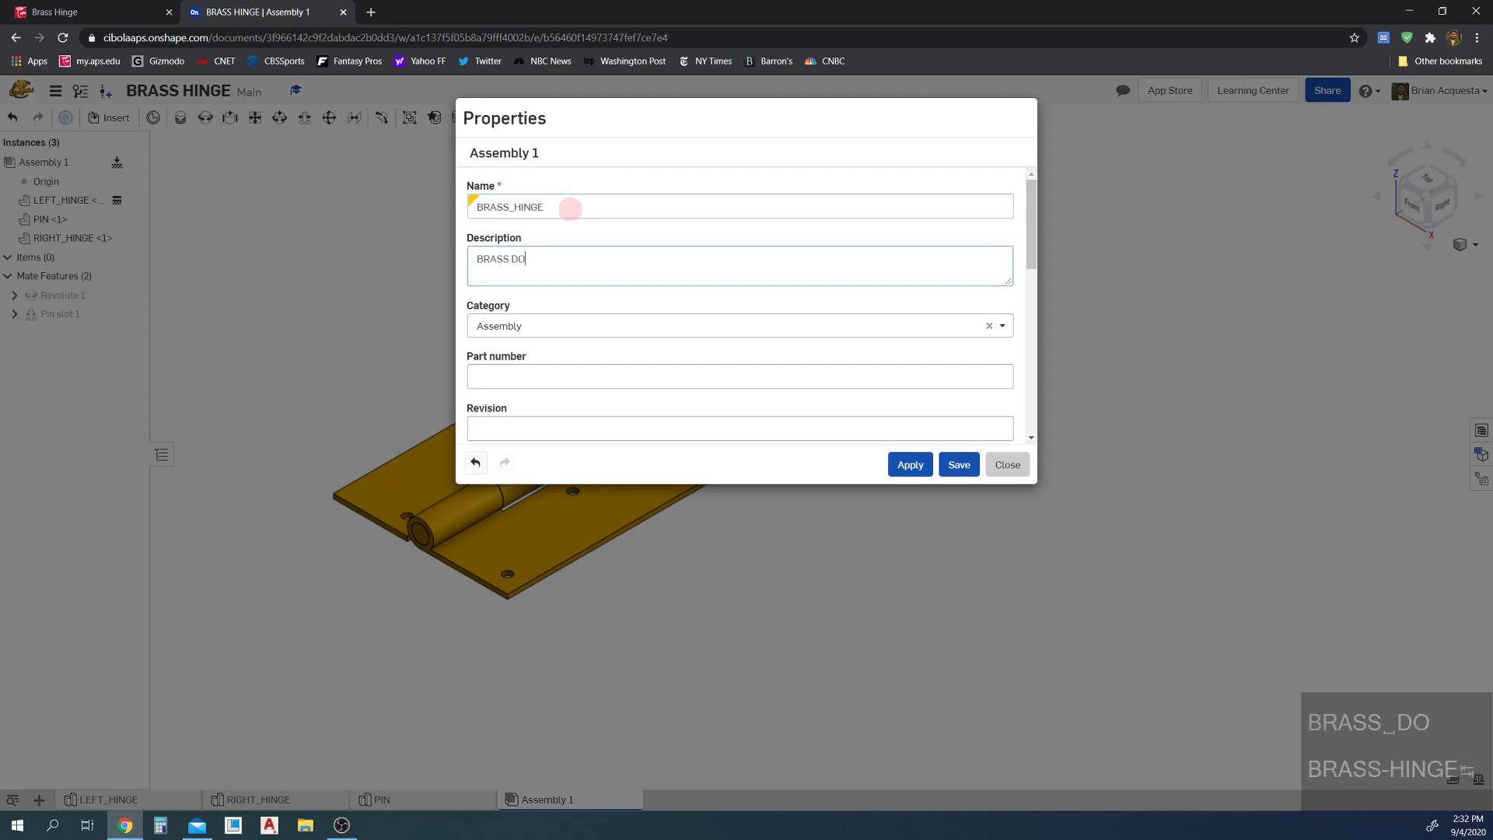
{"action": "type", "text": "OR HINGE"}
Step: Enter 187-235-001 as the assembly's part number and 1 as its revision, and save the properties
{"action": "left_click", "coordinate": [521, 379]}
{"action": "key", "text": "ctrl+v"}
{"action": "left_click", "coordinate": [537, 427]}
{"action": "type", "text": "1"}
{"action": "left_click", "coordinate": [911, 465]}
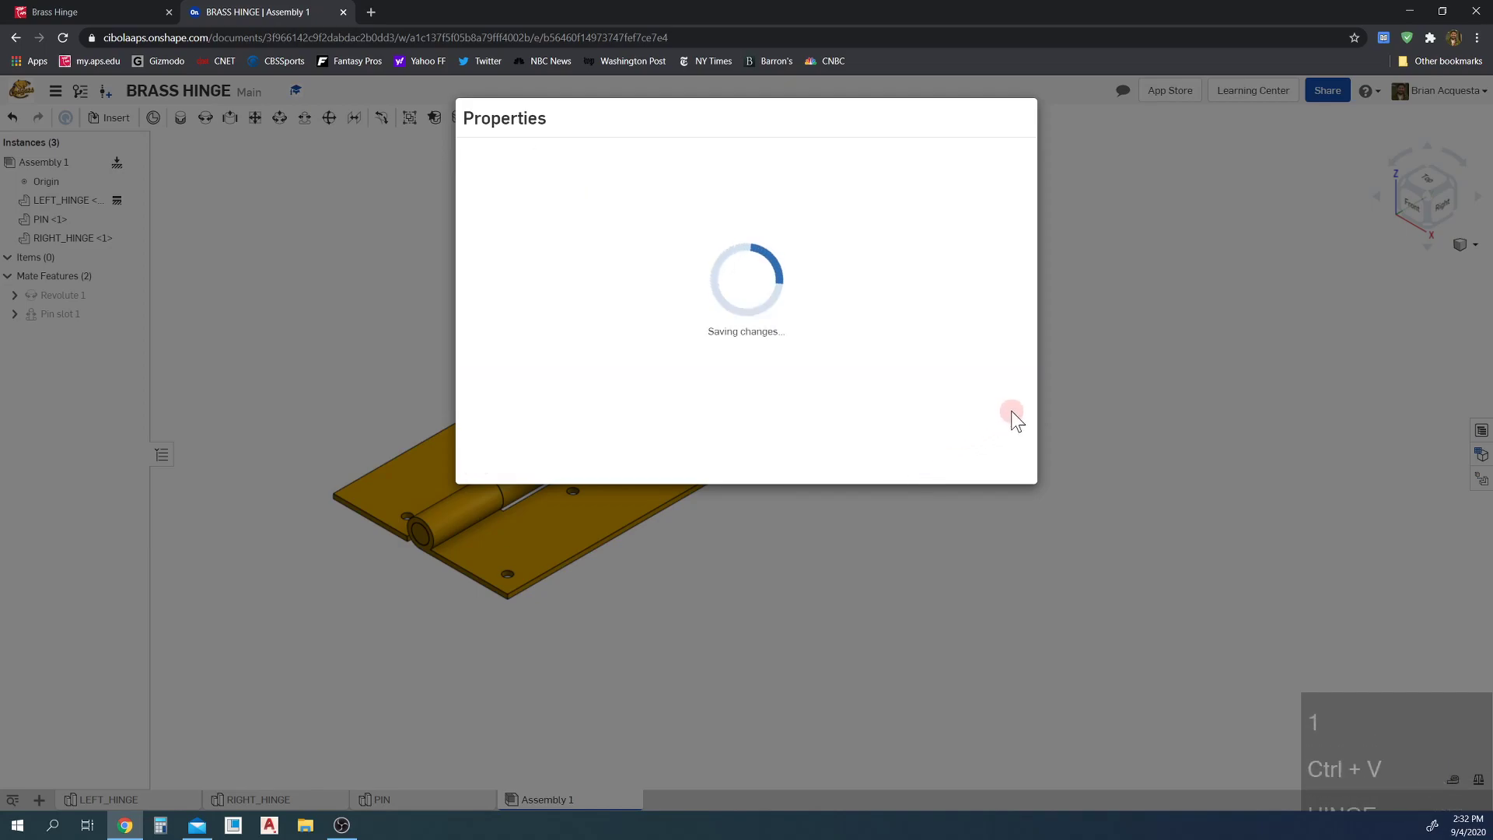
{"action": "left_click", "coordinate": [1008, 465]}
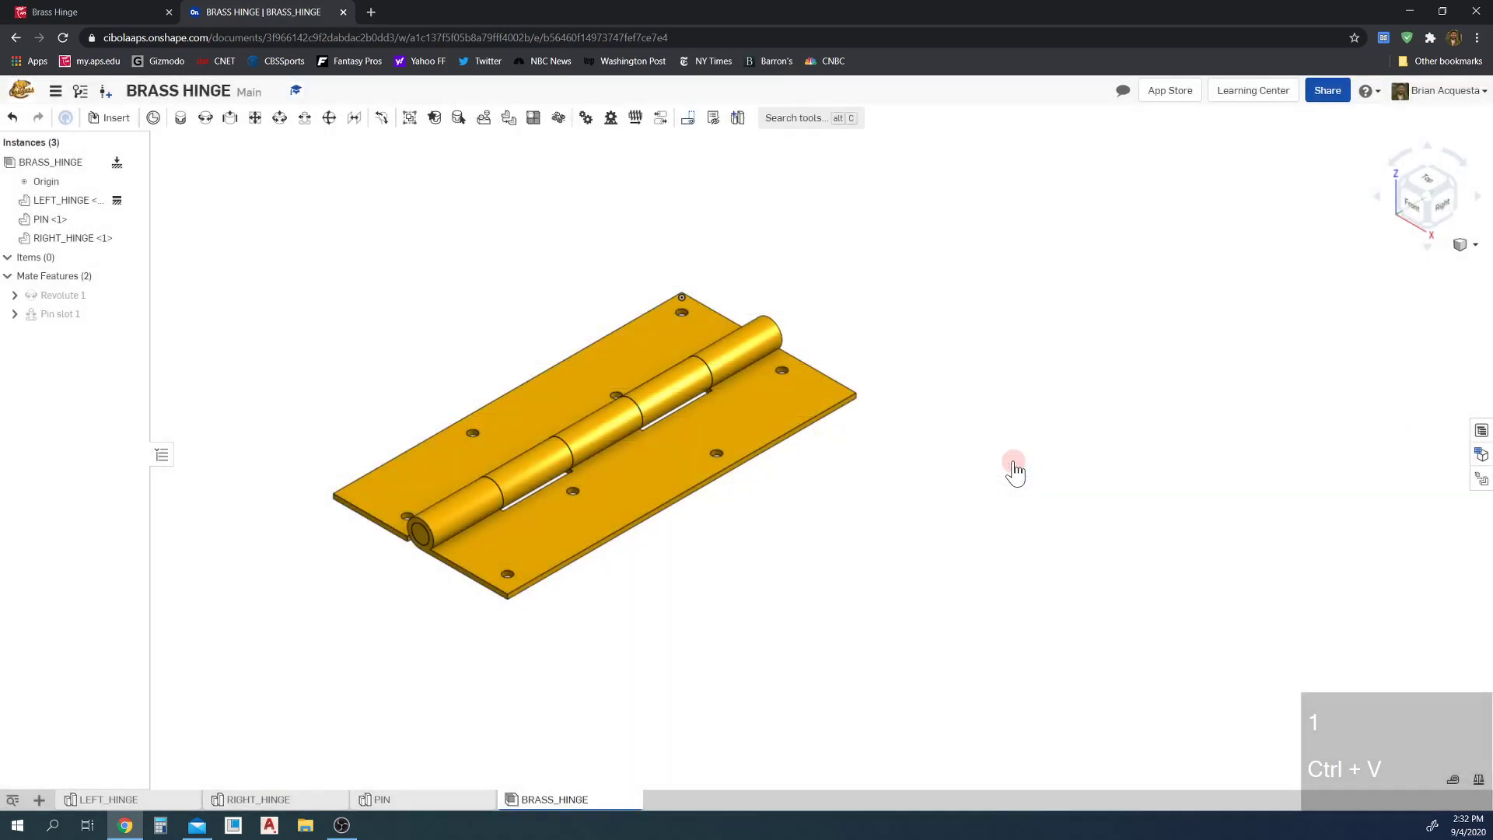
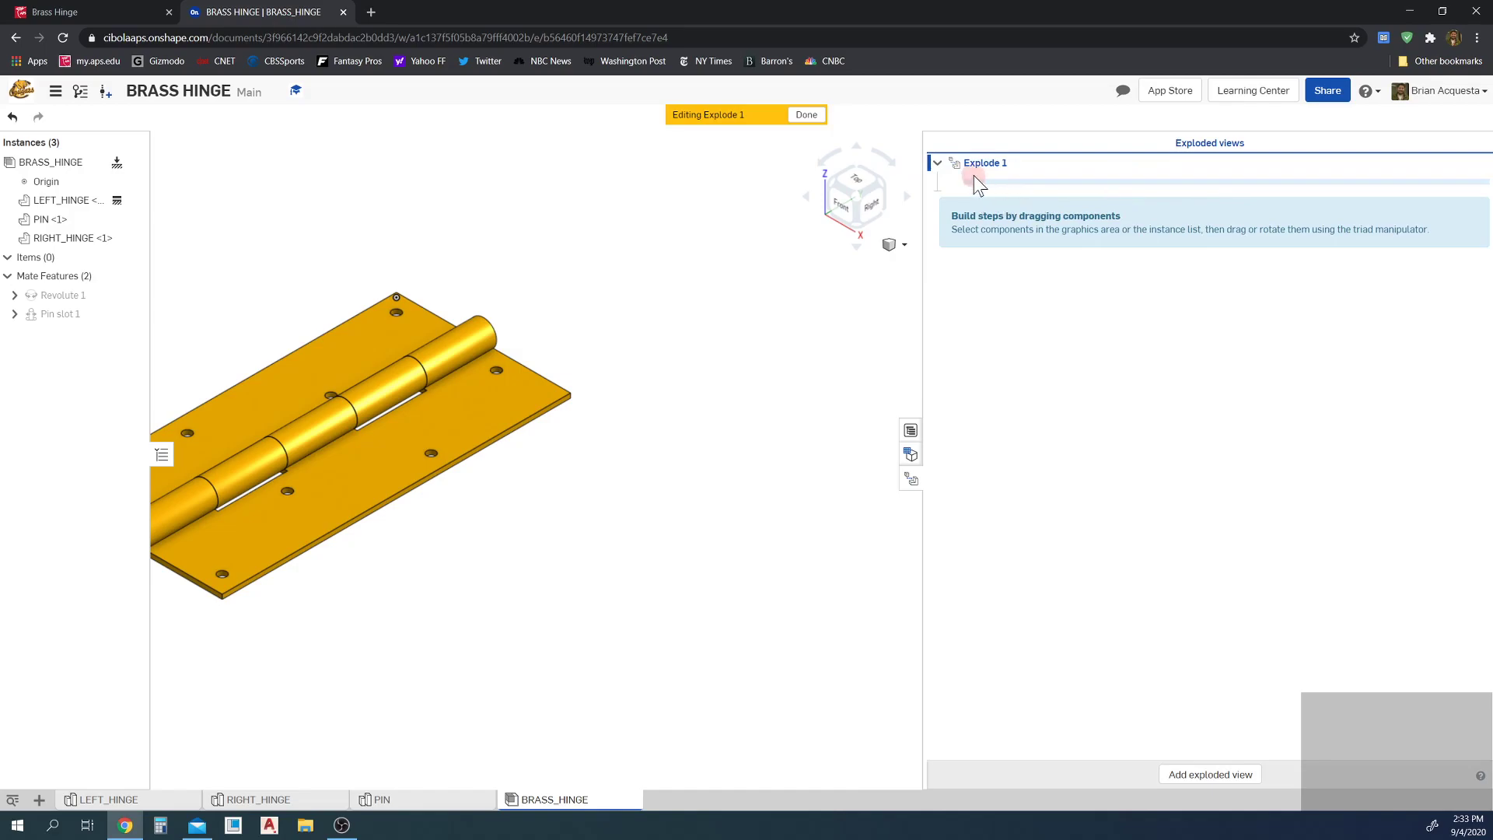
Step: Add a translation step to Explode 1 that moves RIGHT_HINGE -1 in away from LEFT_HINGE, across the hinge axis
{"action": "left_click", "coordinate": [356, 484]}
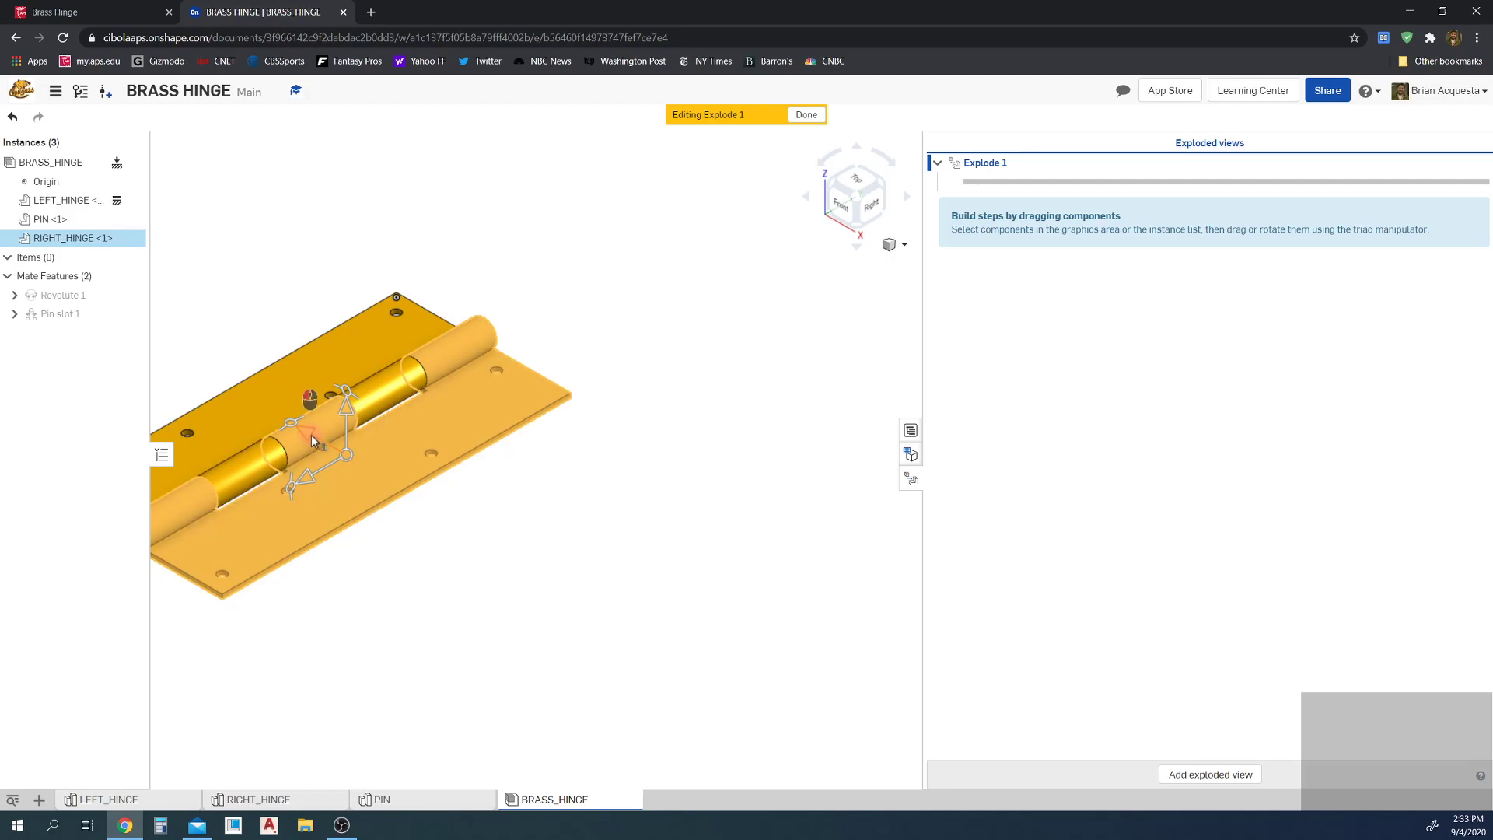
{"action": "left_click_drag", "start_coordinate": [311, 436], "coordinate": [389, 492]}
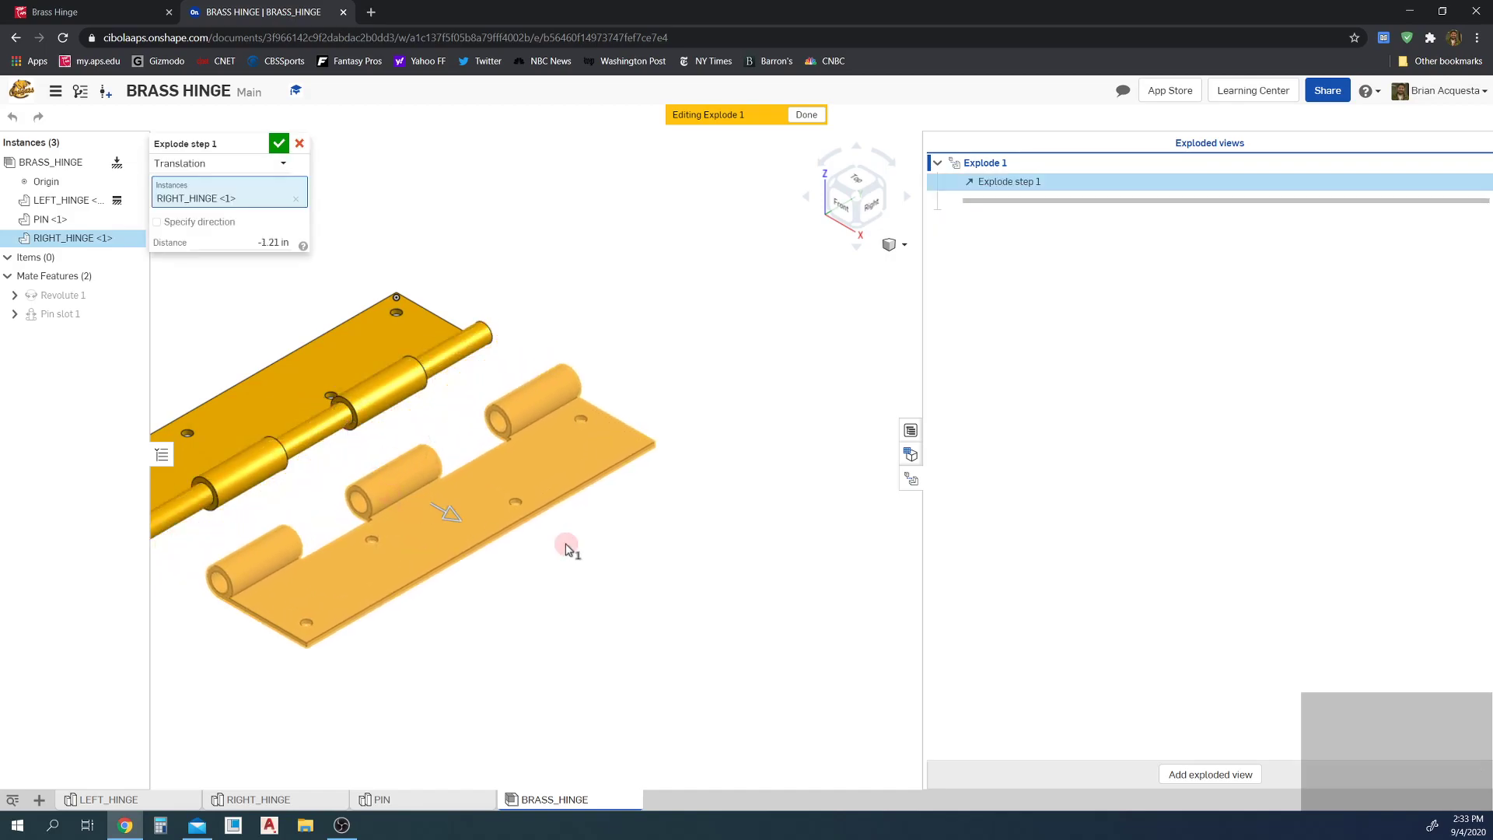
{"action": "double_click", "coordinate": [264, 241]}
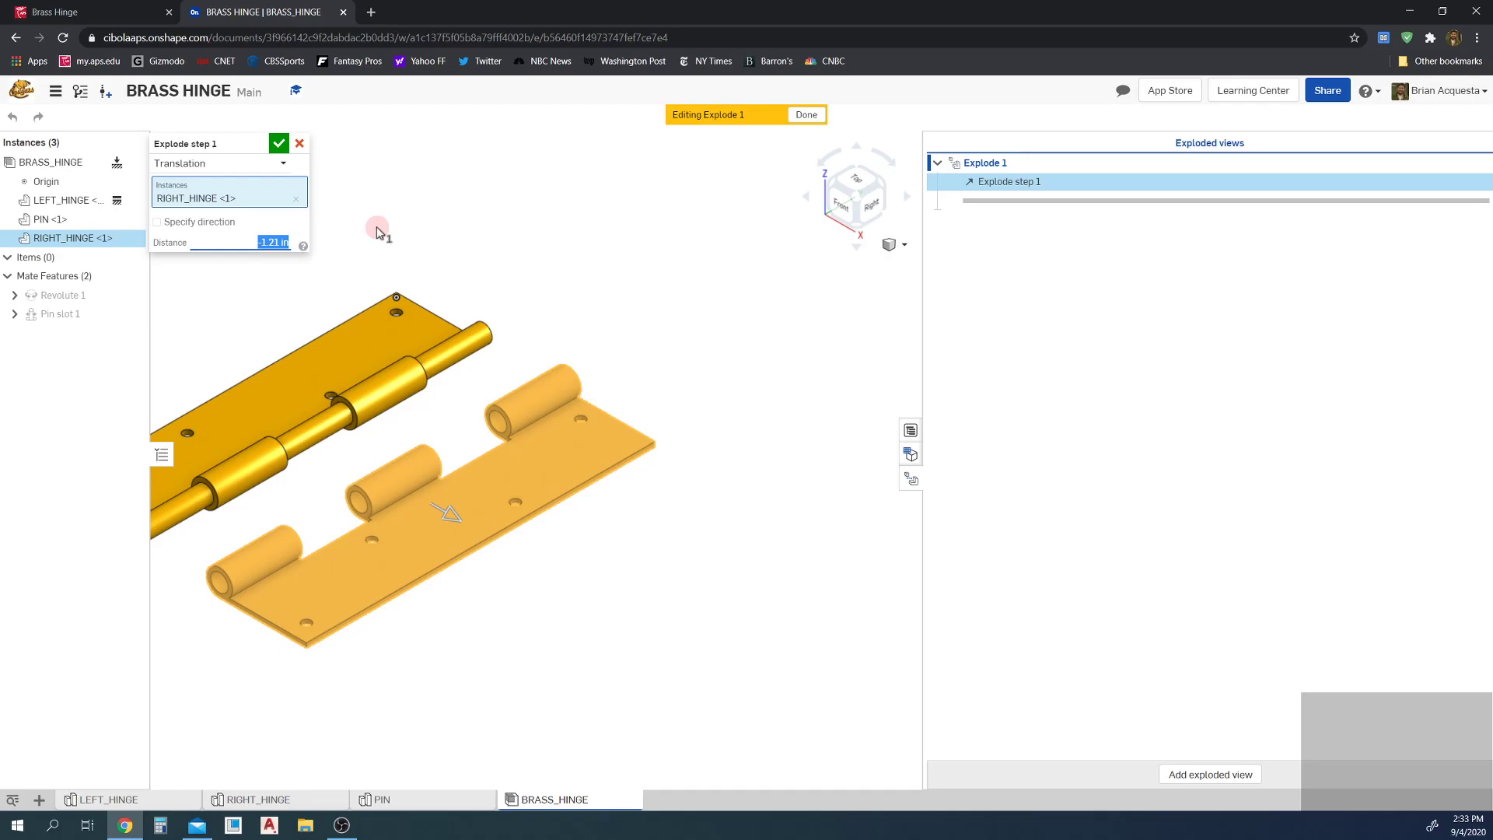
{"action": "type", "text": "1"}
{"action": "key", "text": "Return"}
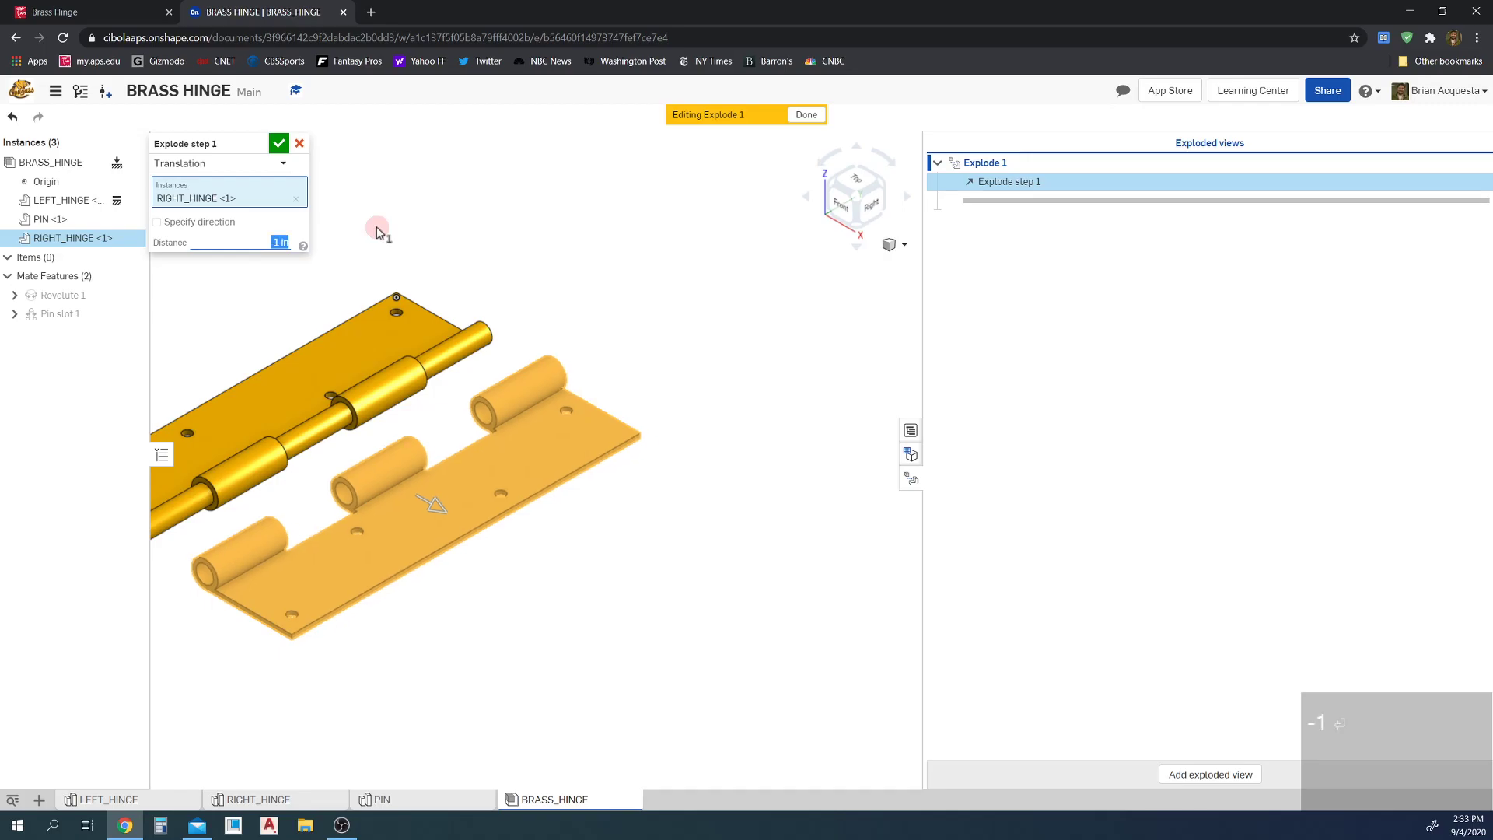
{"action": "left_click", "coordinate": [274, 145]}
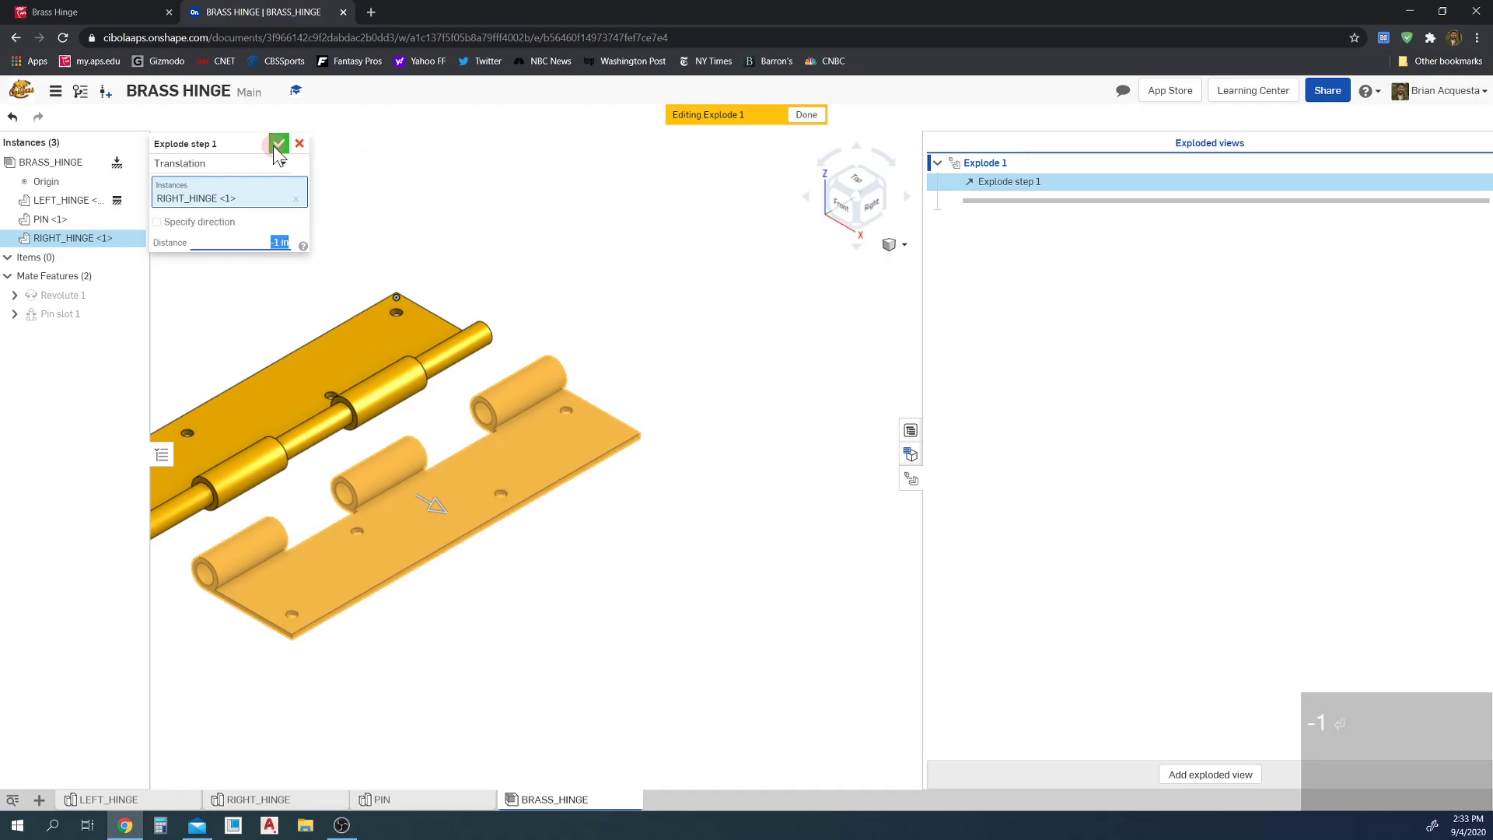
{"action": "left_click", "coordinate": [1111, 233]}
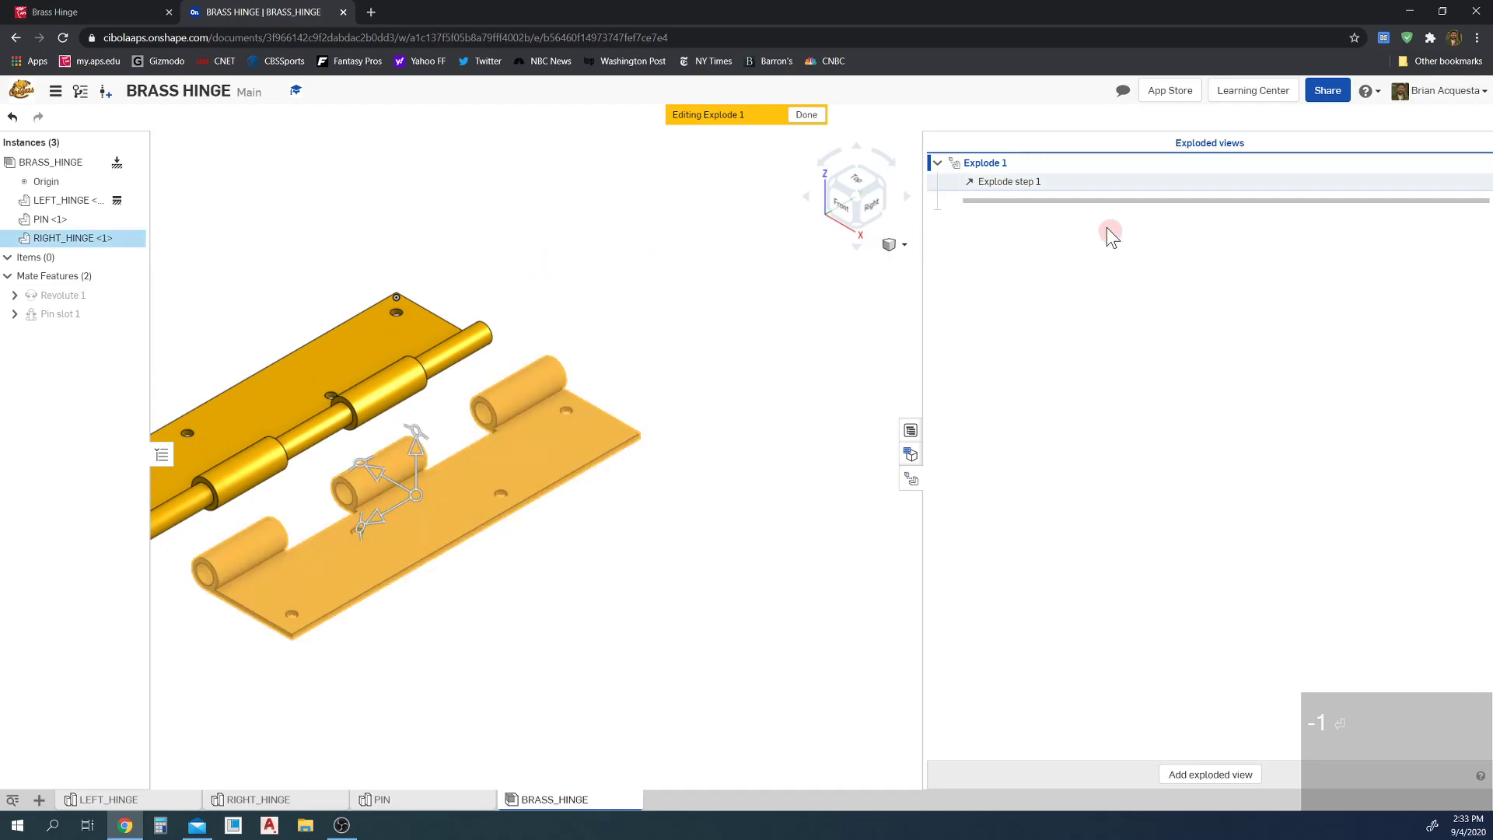
Step: Add a second translation step moving PIN -6 in along the hinge axis, out past the front end, and finish editing Explode 1
{"action": "middle_click_drag", "start_coordinate": [491, 310], "coordinate": [716, 222]}
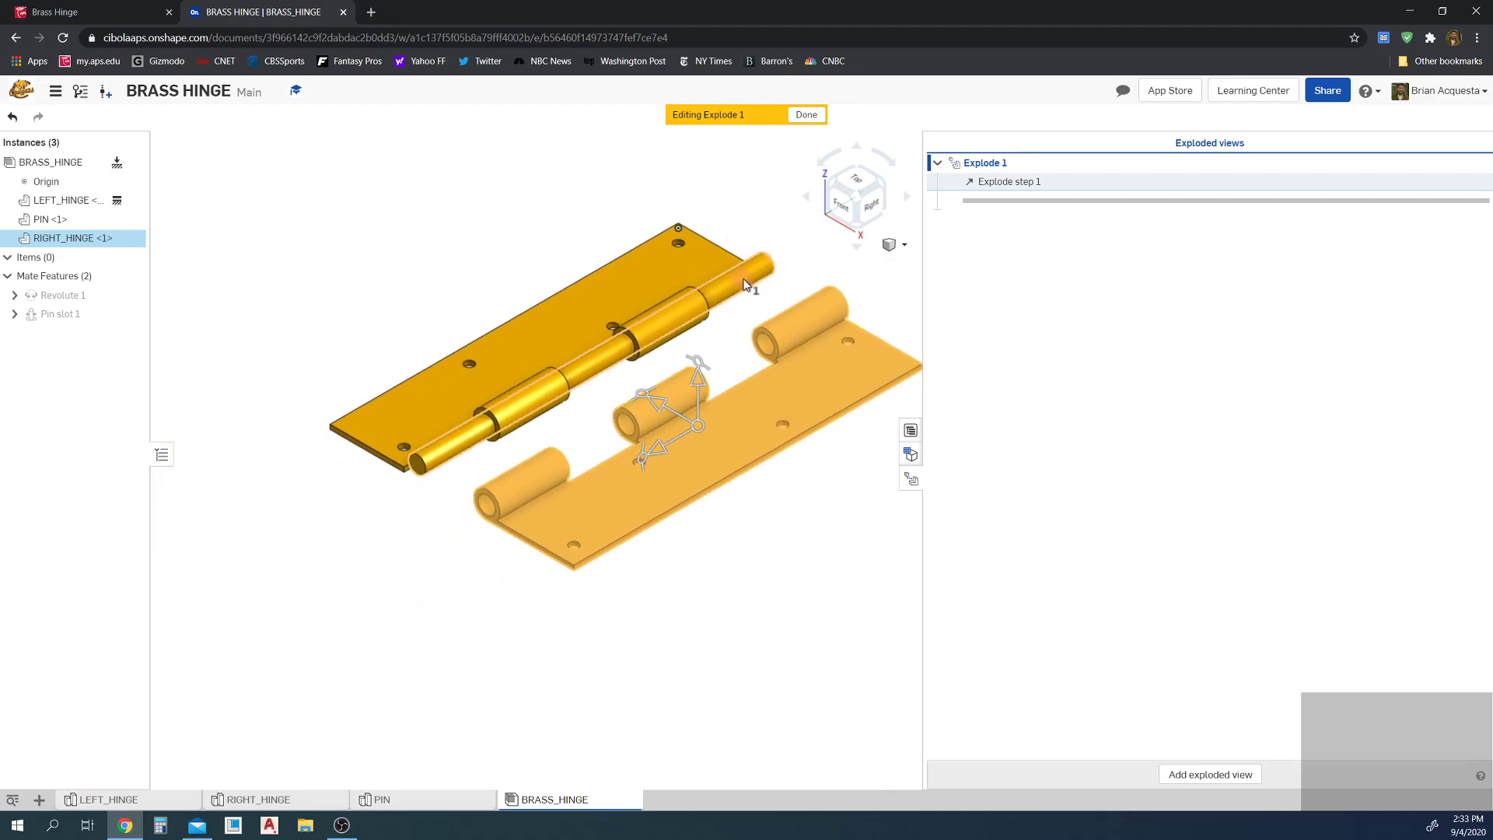
{"action": "left_click", "coordinate": [770, 269]}
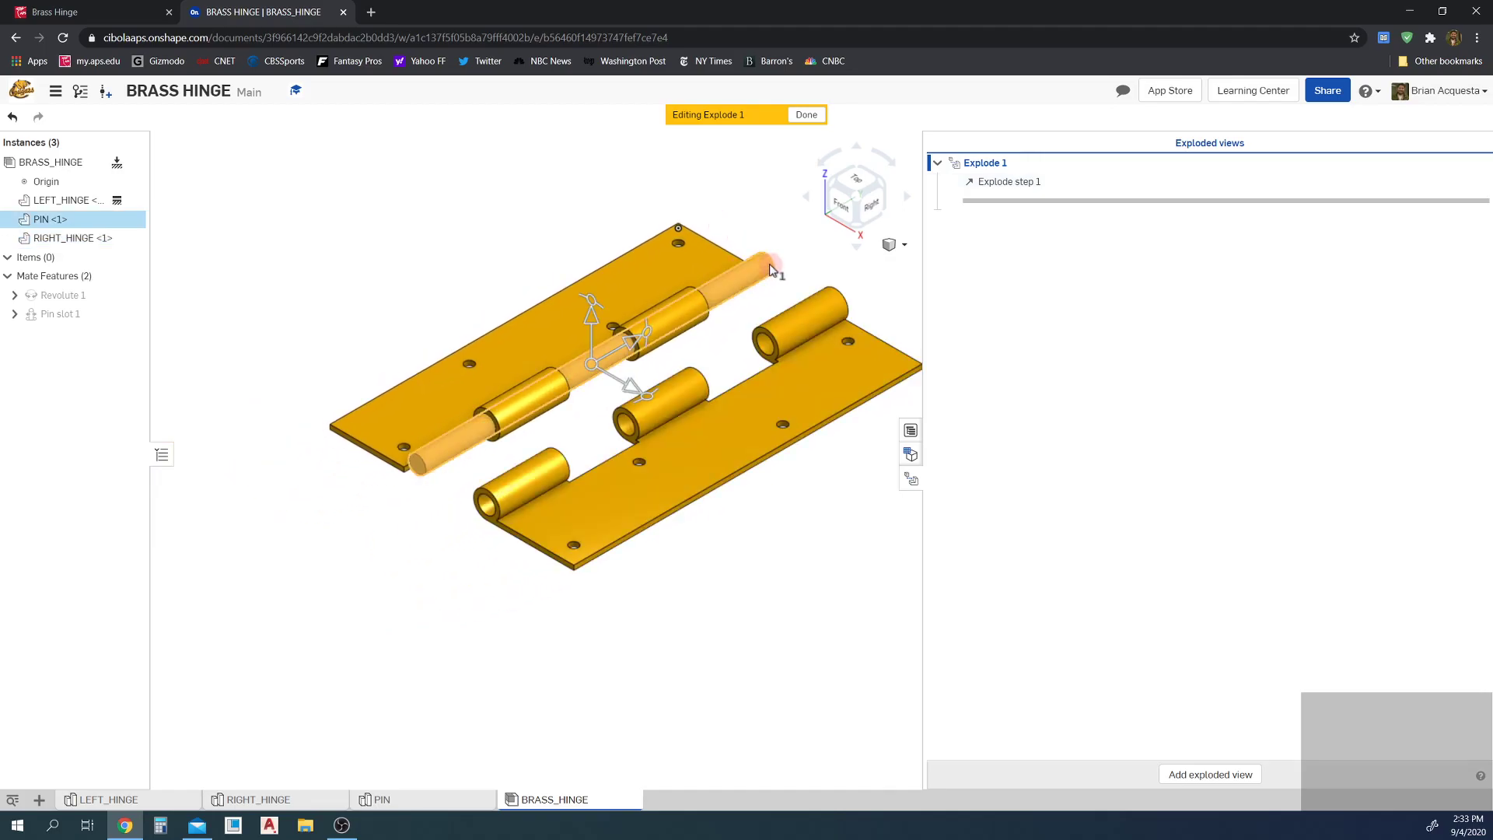
{"action": "left_click_drag", "start_coordinate": [630, 354], "coordinate": [464, 521]}
{"action": "left_click", "coordinate": [265, 241]}
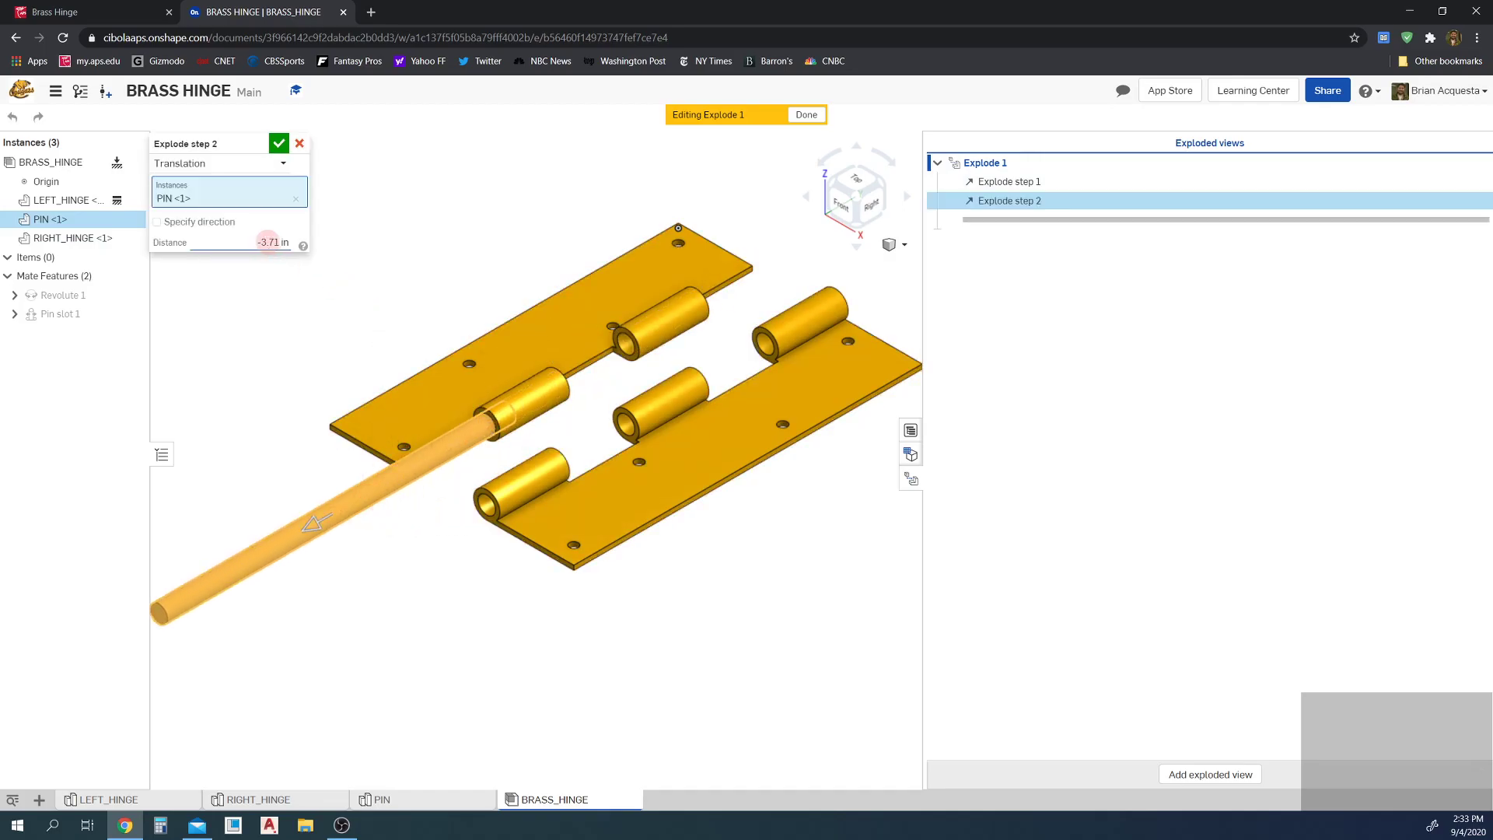
{"action": "type", "text": "-5"}
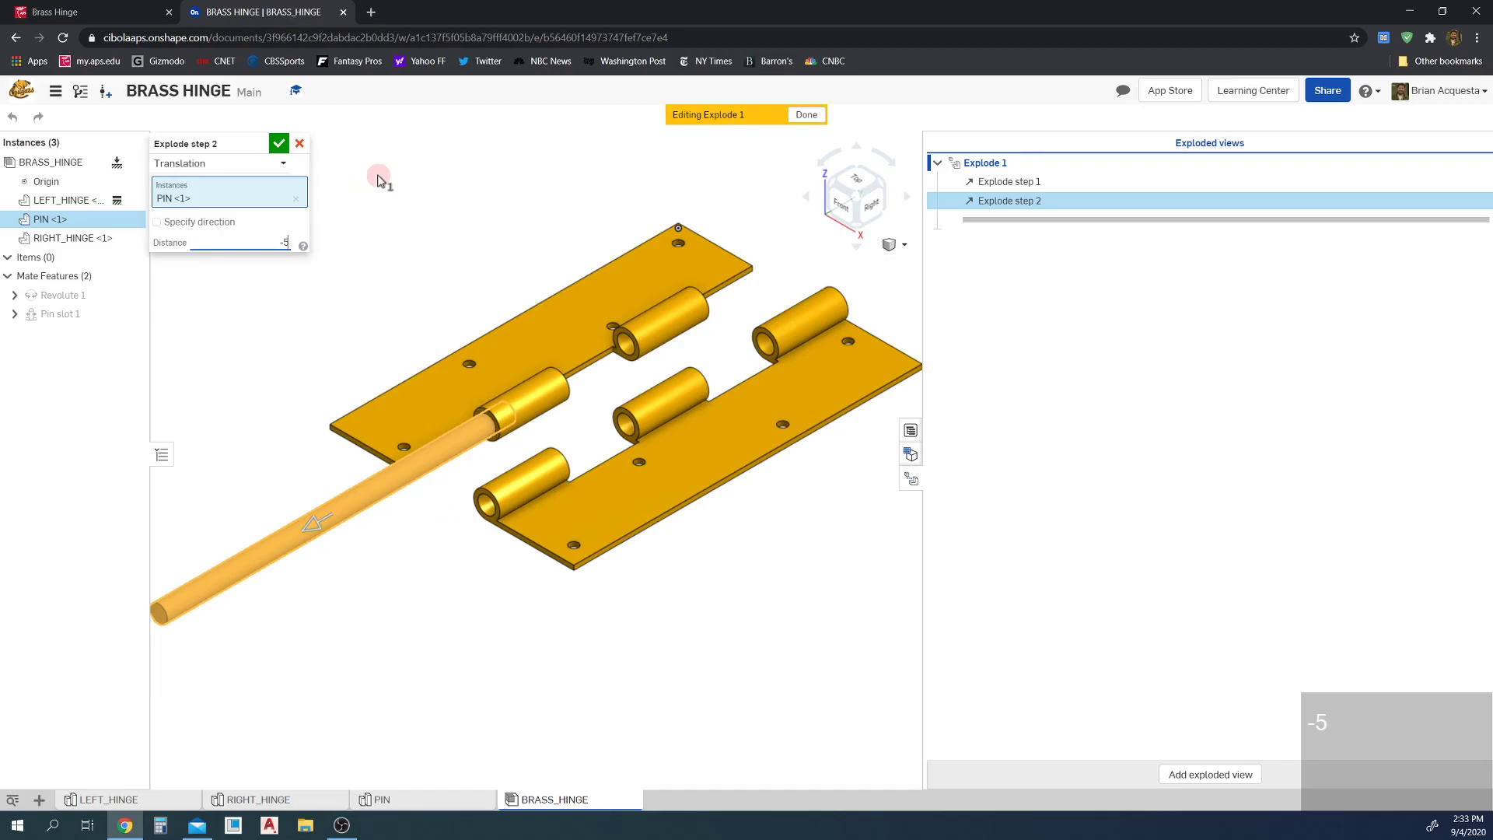
{"action": "key", "text": "Return"}
{"action": "type", "text": "-6"}
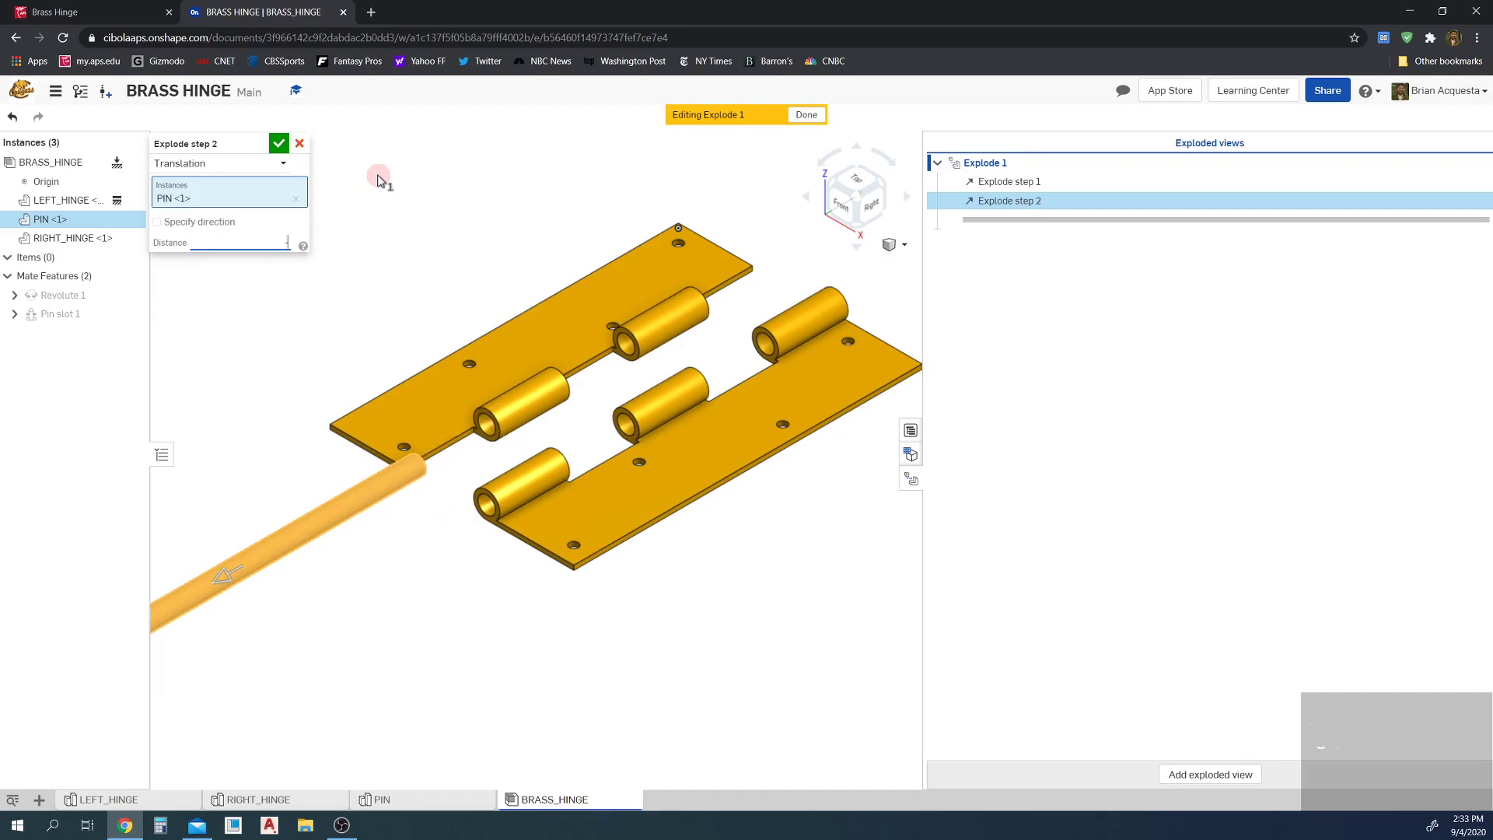
{"action": "key", "text": "Return"}
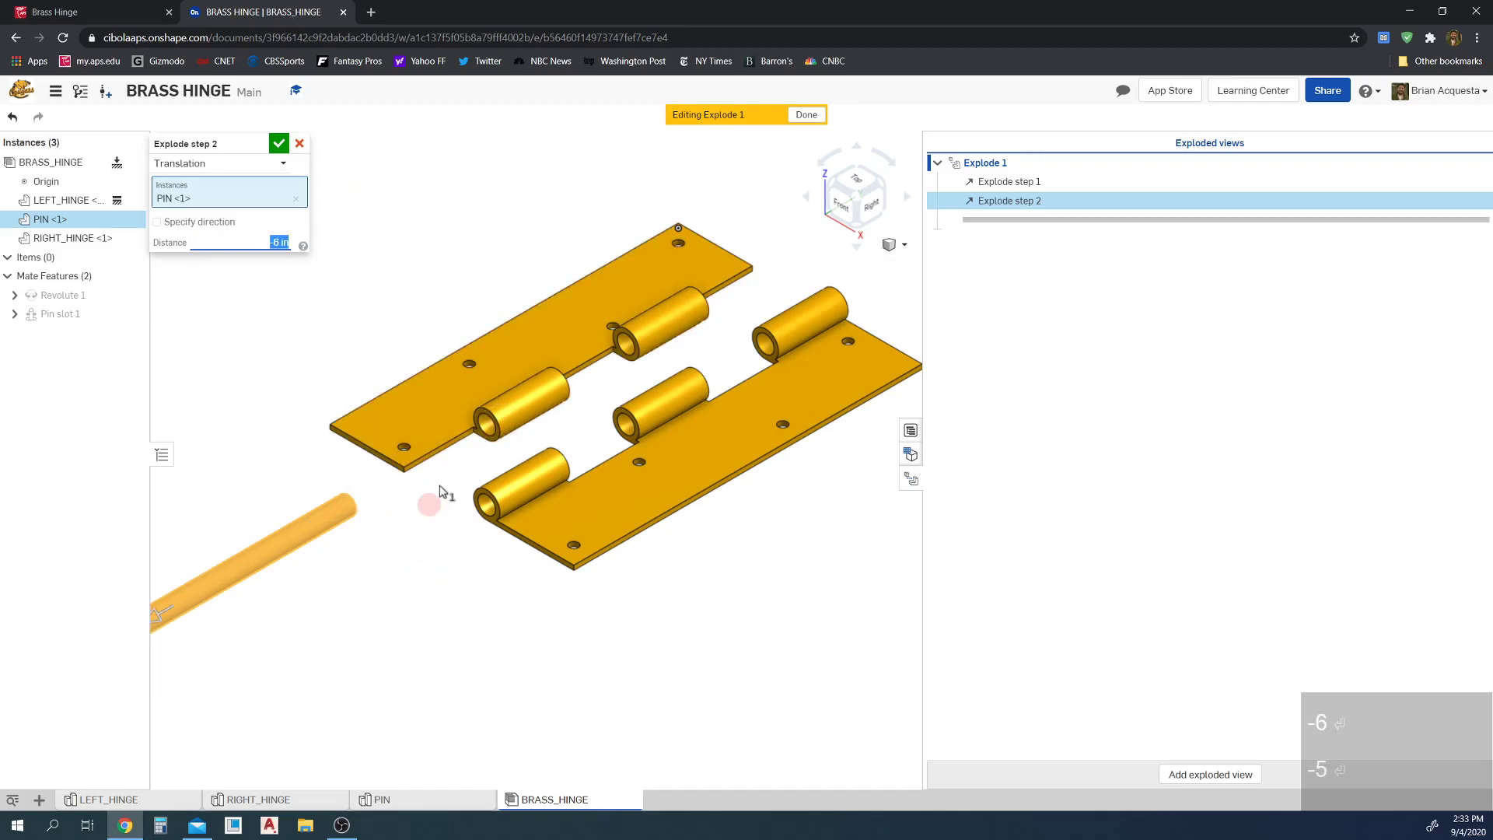
{"action": "left_click", "coordinate": [278, 145]}
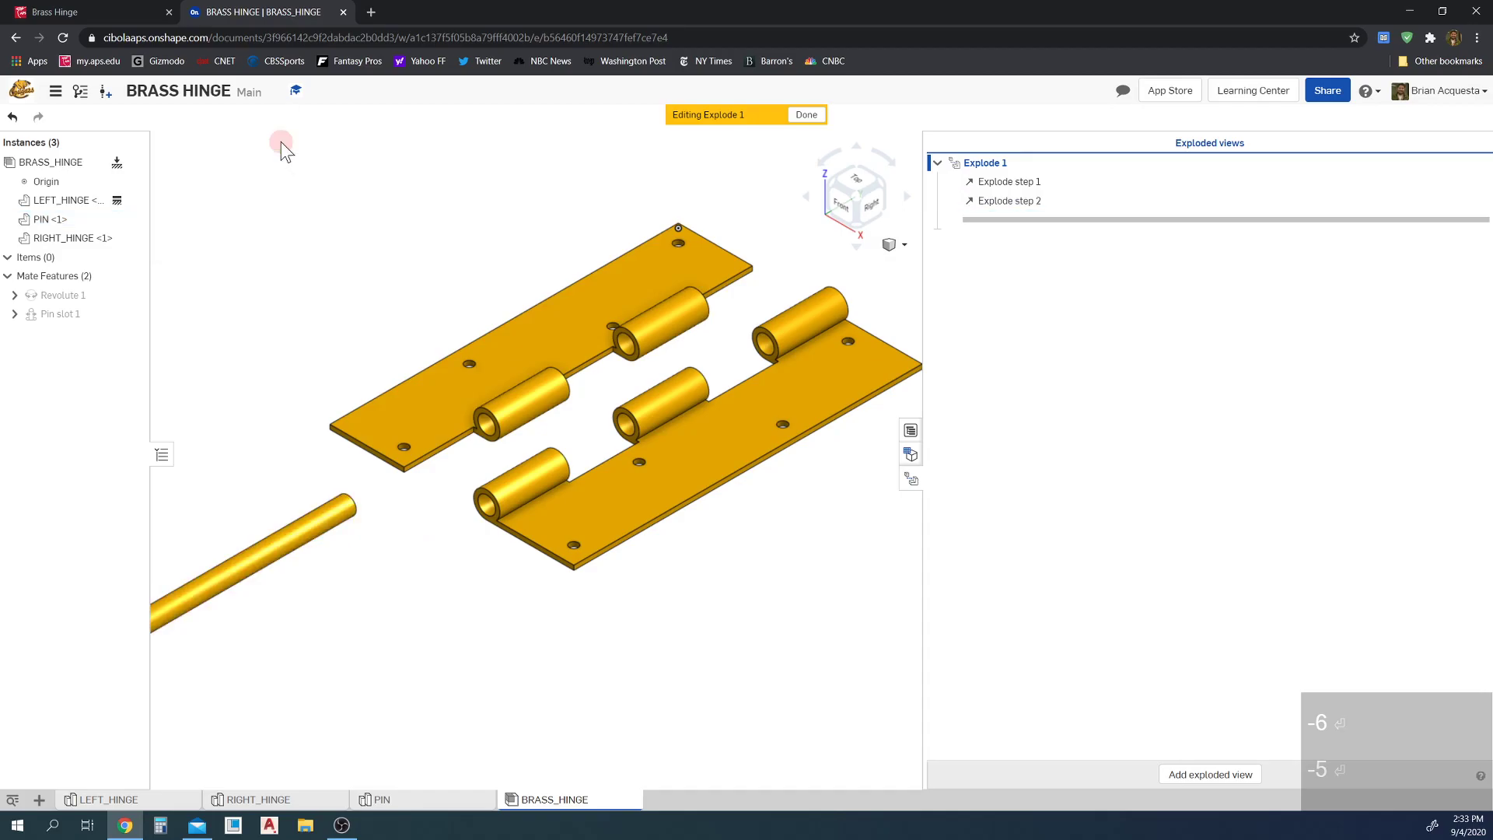
{"action": "left_click", "coordinate": [807, 115]}
Step: Check the hinge in exploded view Explode 1, return to the assembled state and close the exploded views list
{"action": "scroll", "coordinate": [420, 536], "scroll_direction": "up", "scroll_amount": 3}
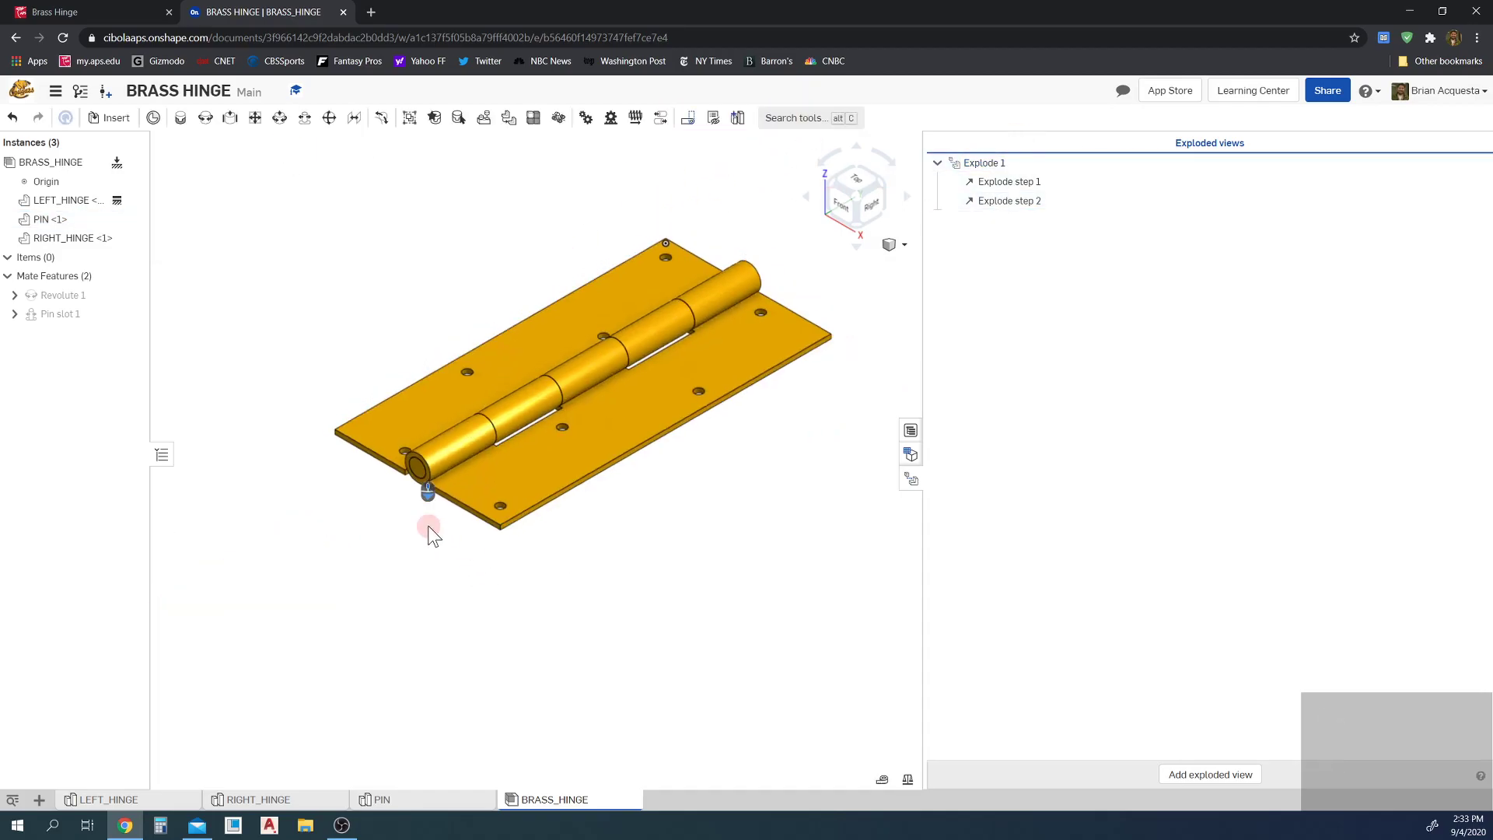
{"action": "middle_click_drag", "start_coordinate": [394, 573], "coordinate": [451, 569]}
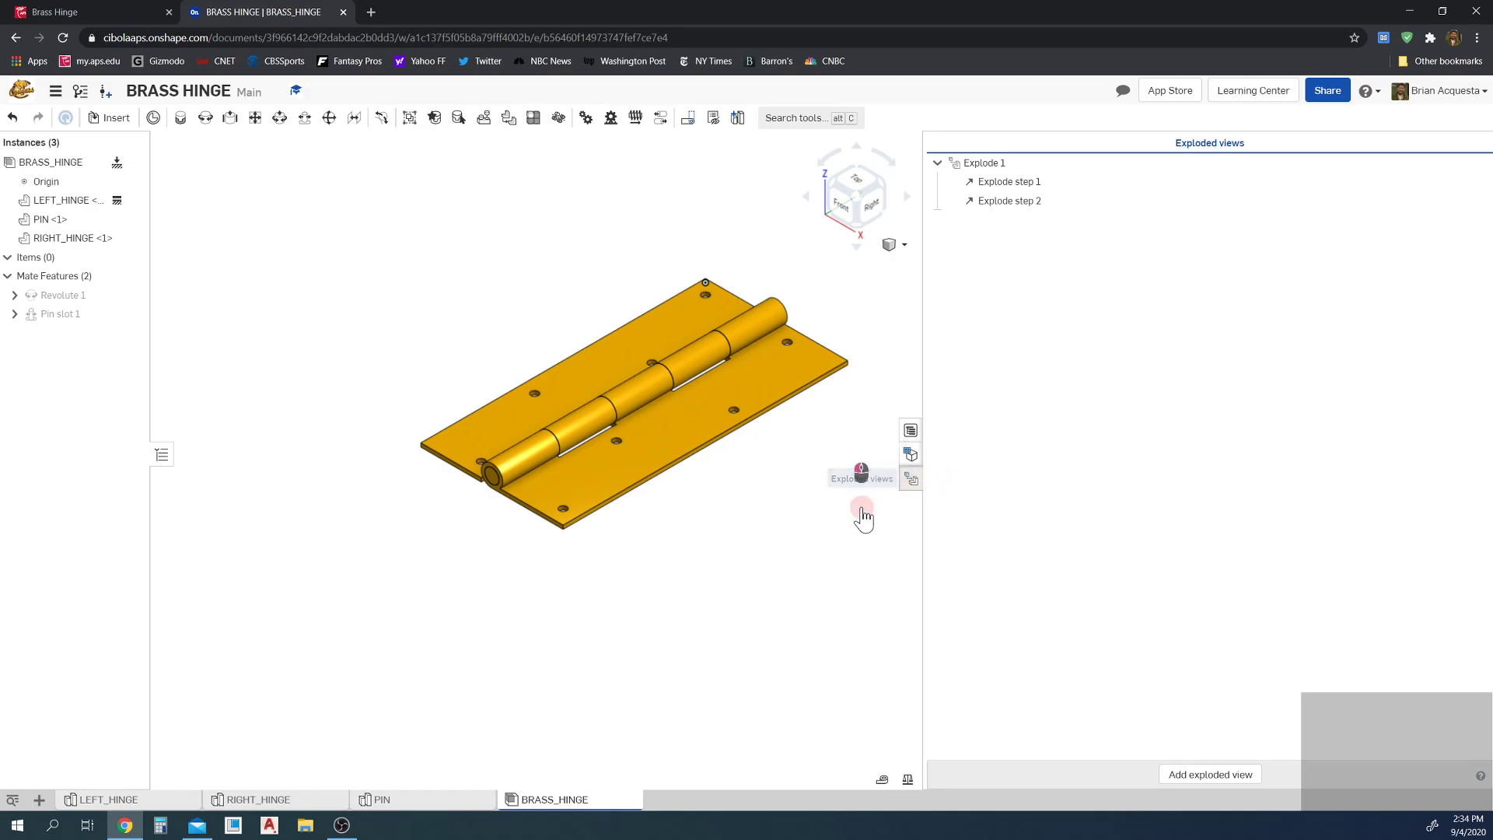
{"action": "scroll", "coordinate": [785, 501], "scroll_direction": "down", "scroll_amount": 2}
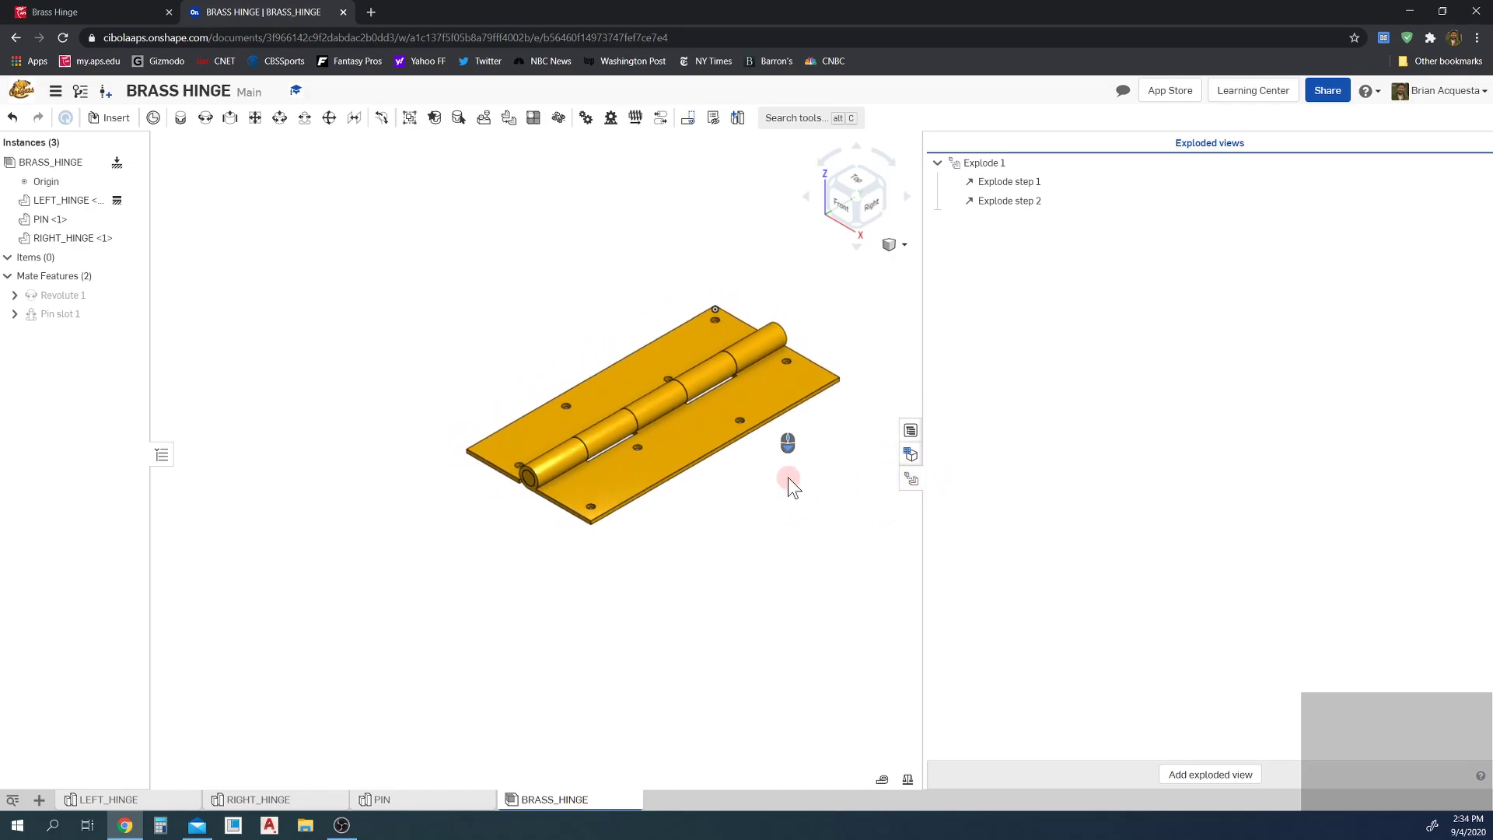
{"action": "middle_click_drag", "start_coordinate": [787, 490], "coordinate": [725, 498]}
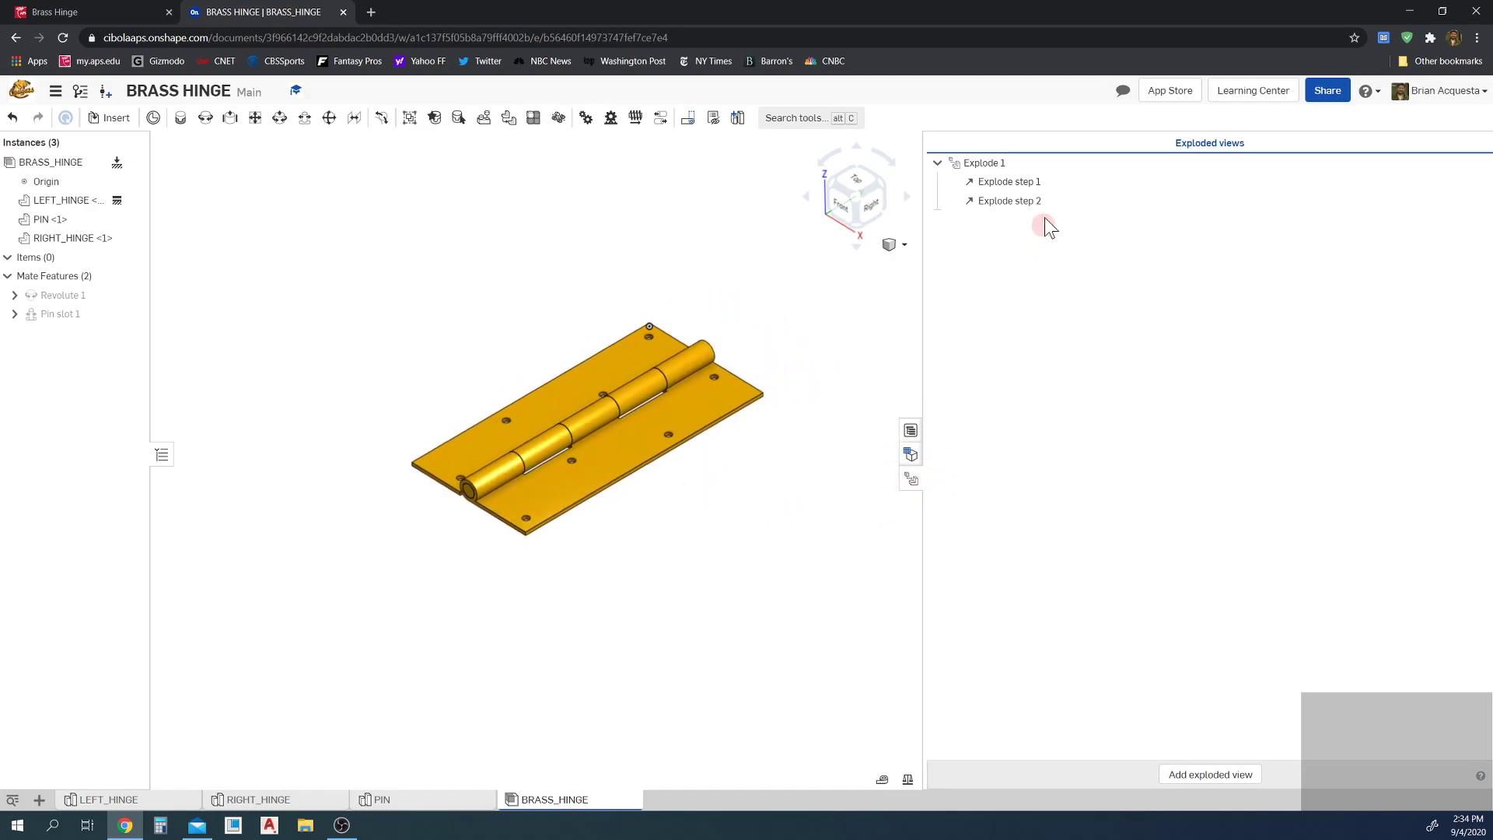
{"action": "left_click", "coordinate": [984, 165]}
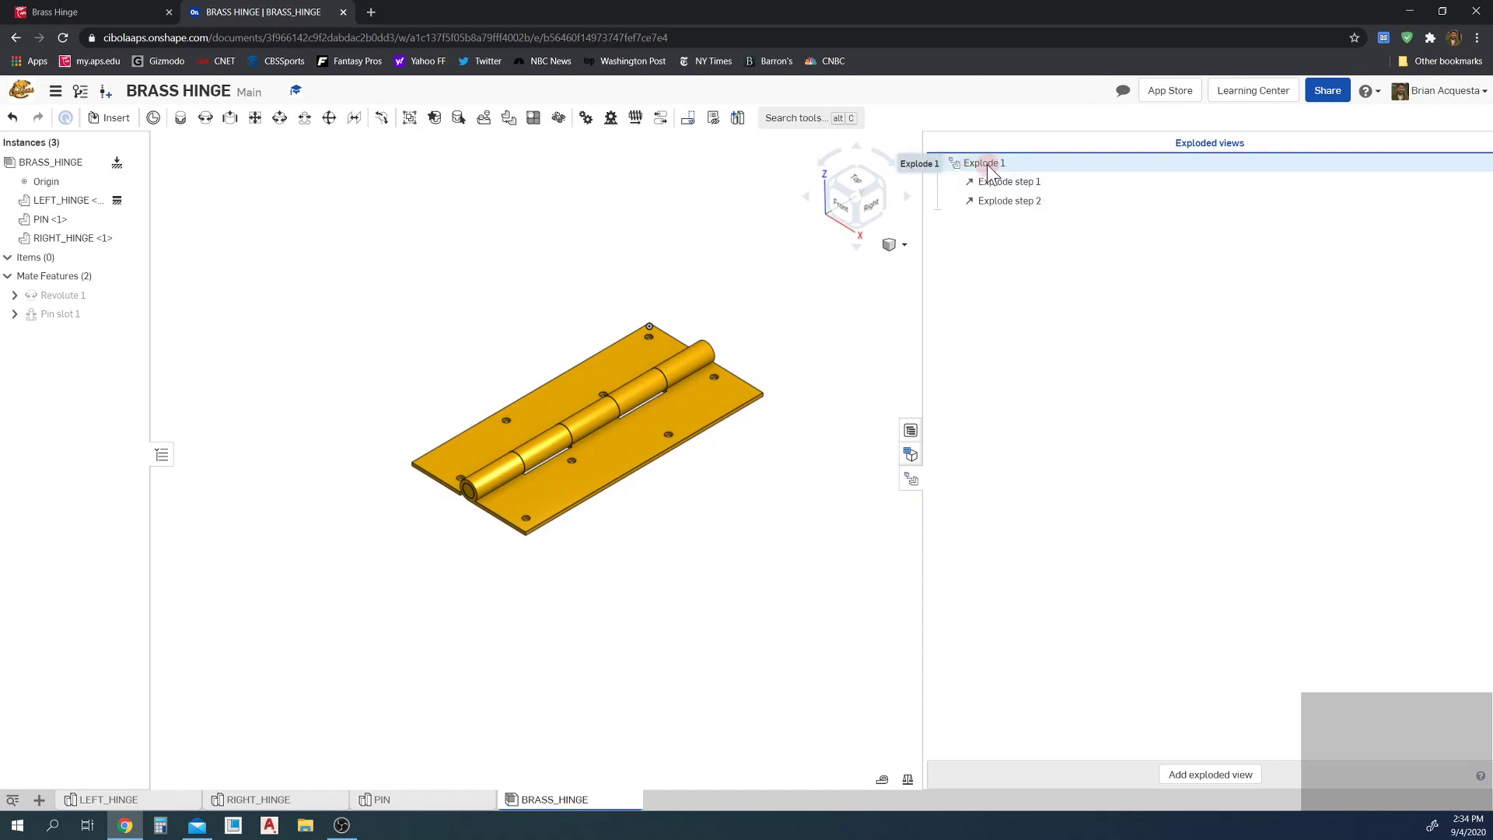
{"action": "left_click", "coordinate": [989, 169]}
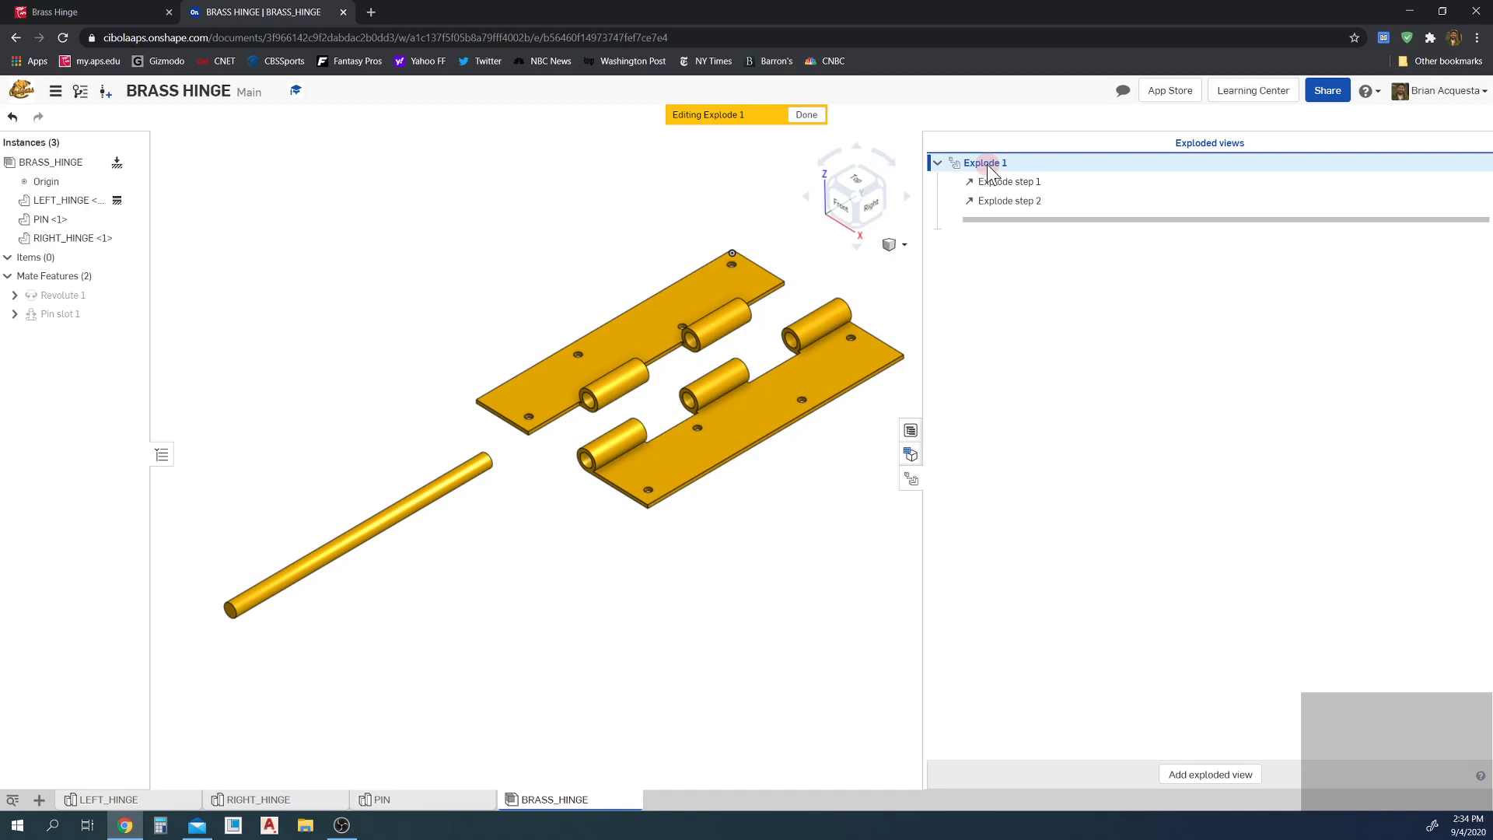
{"action": "left_click", "coordinate": [986, 164]}
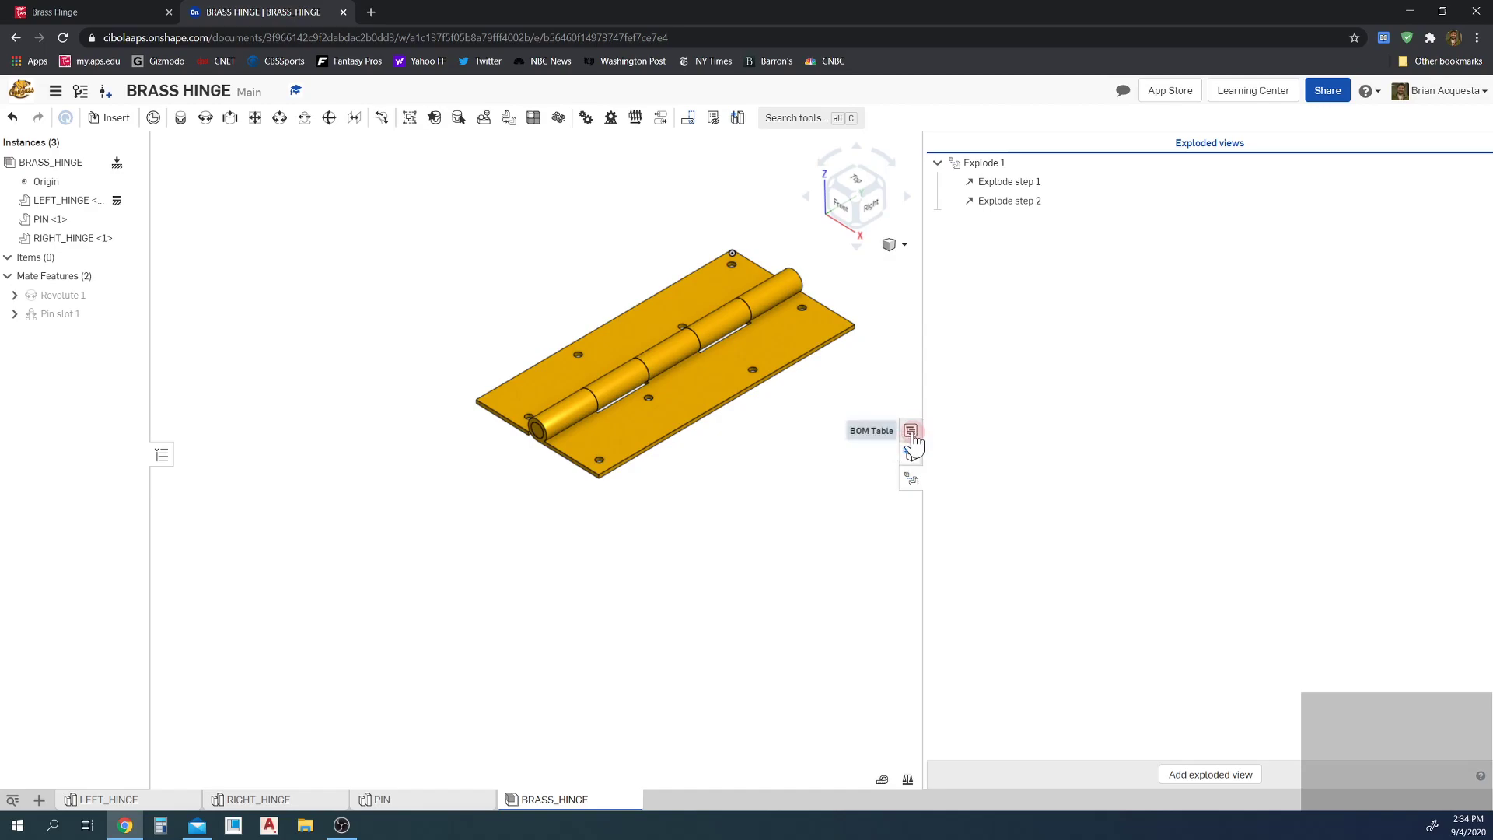
{"action": "left_click", "coordinate": [912, 479]}
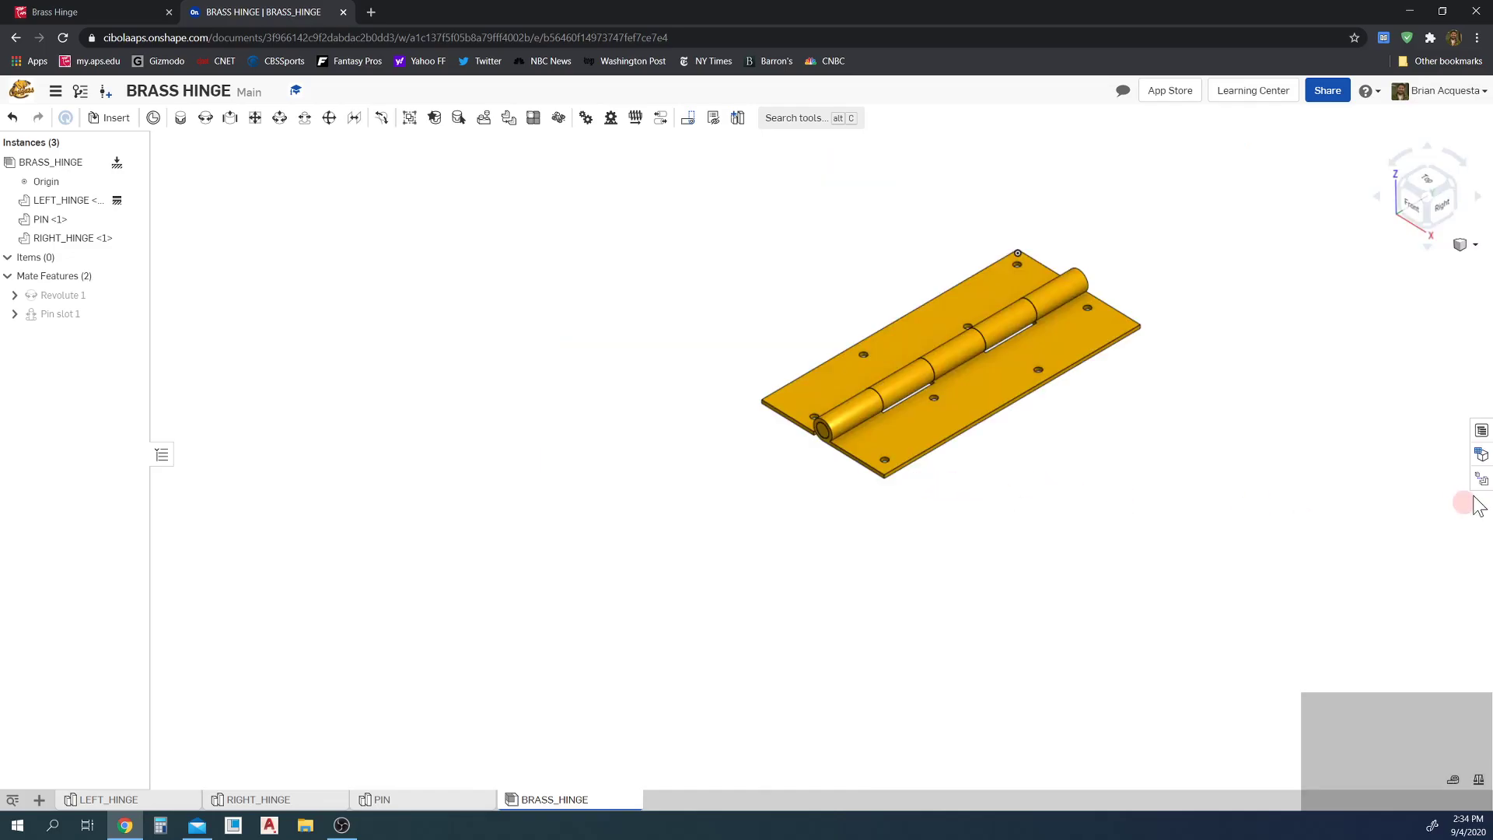
Step: Show the bill of materials for BRASS_HINGE and add a Material column to it
{"action": "left_click", "coordinate": [1479, 435]}
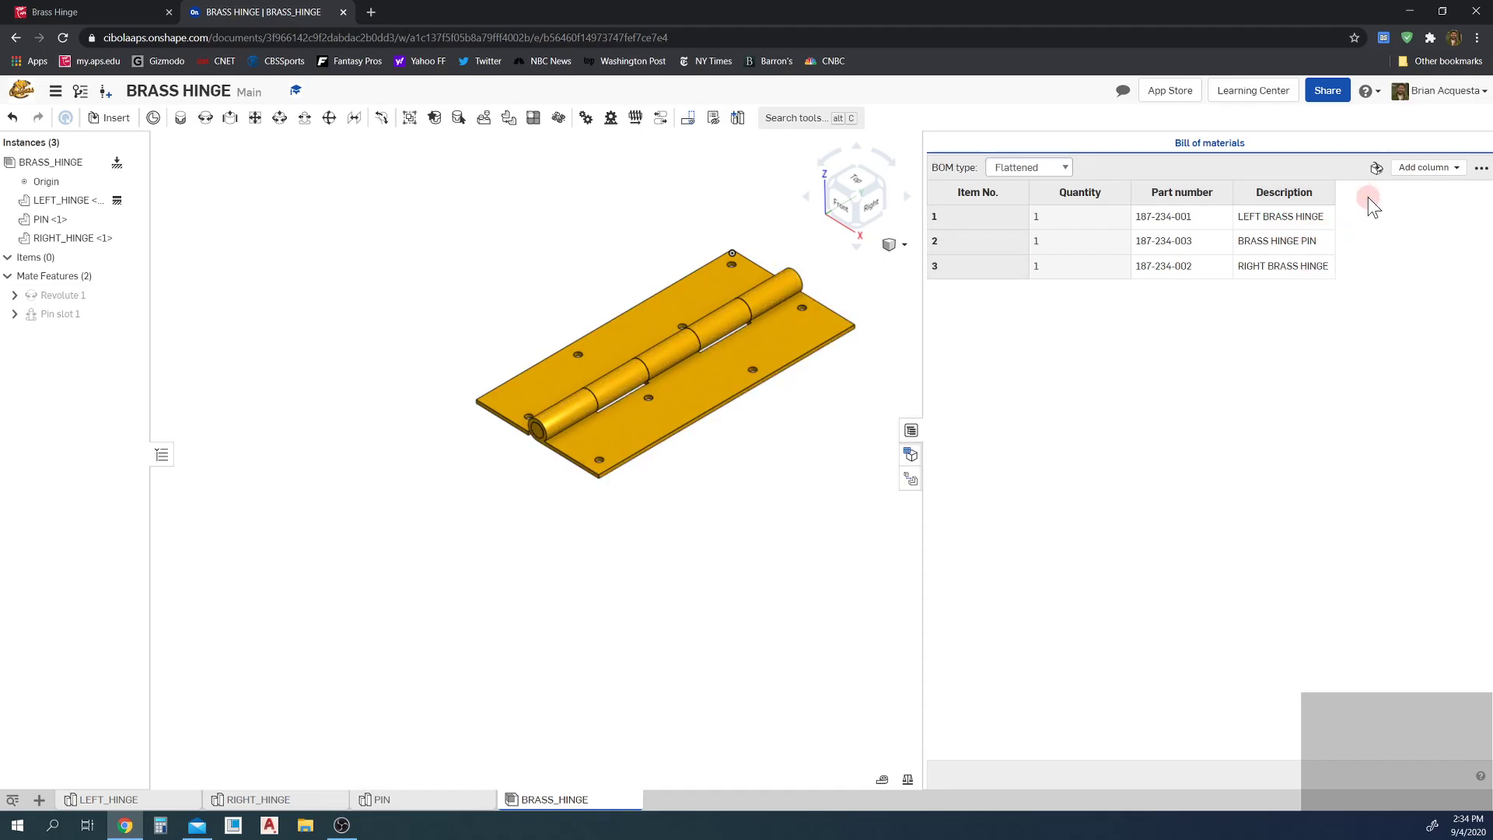
{"action": "left_click", "coordinate": [1427, 172]}
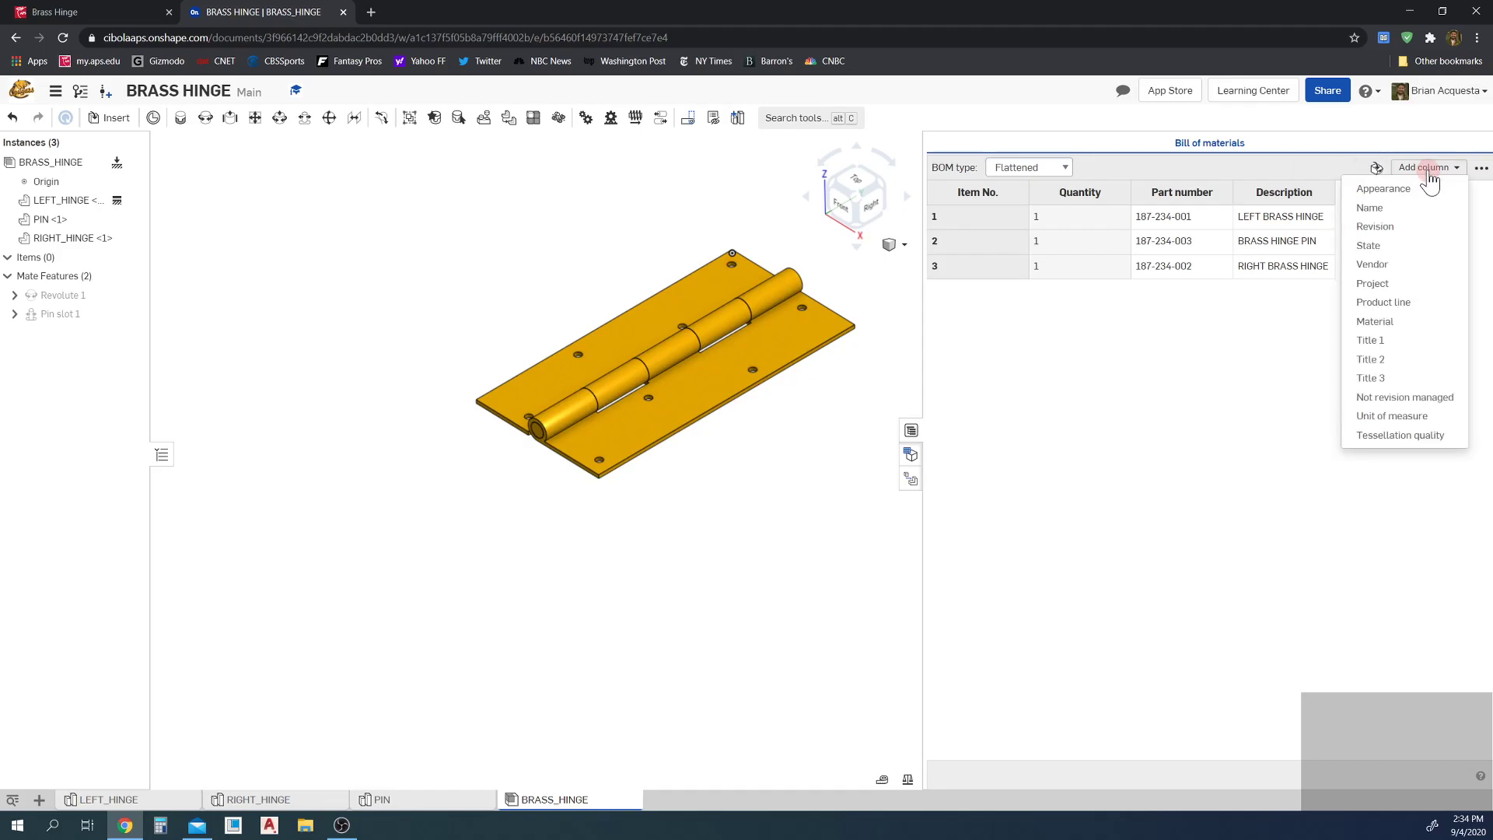
{"action": "left_click", "coordinate": [1386, 322]}
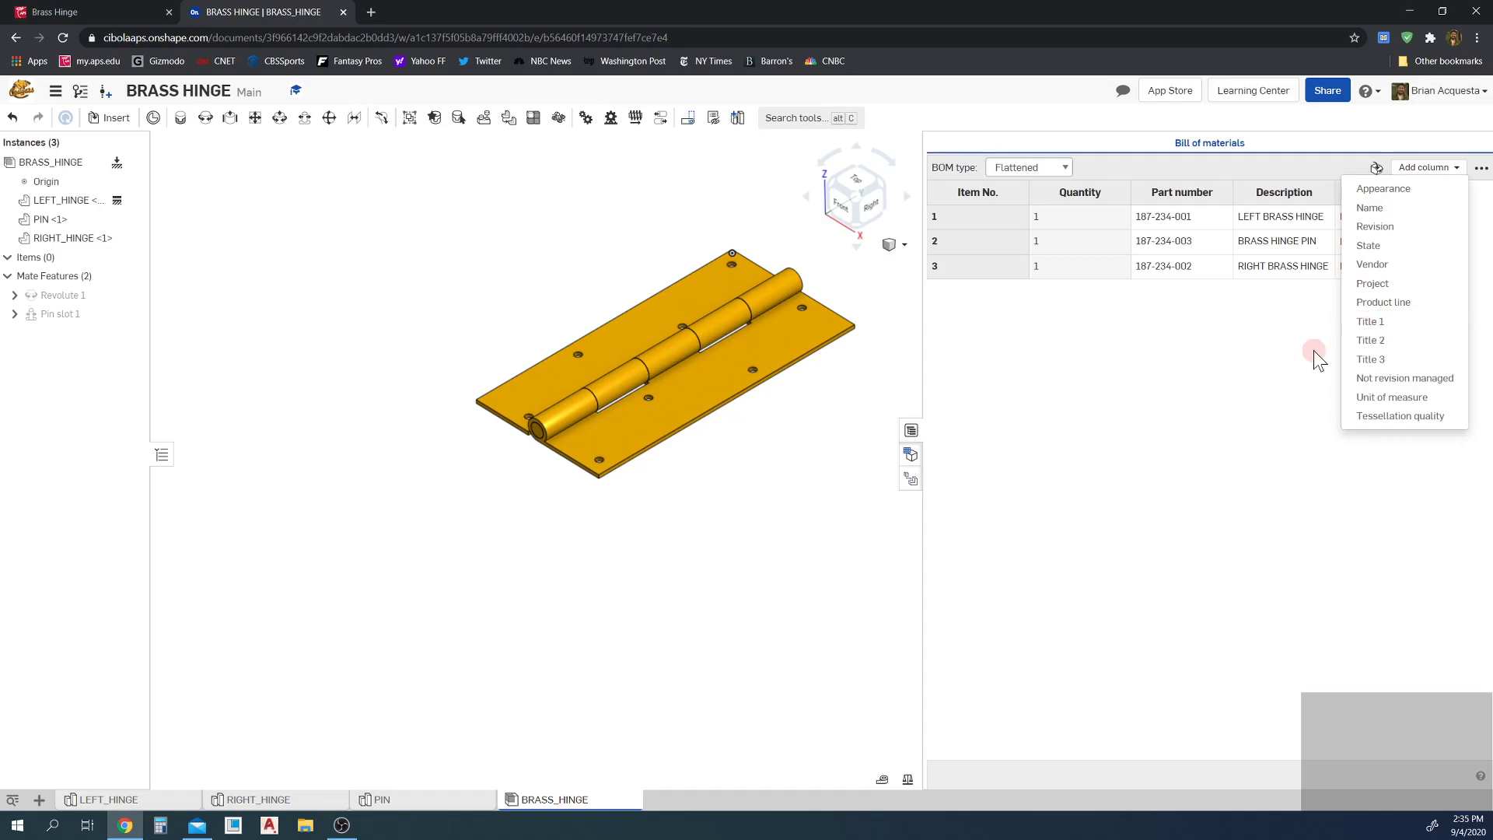
Step: Move the Material column ahead of the Description column in the bill of materials
{"action": "left_click", "coordinate": [1306, 170]}
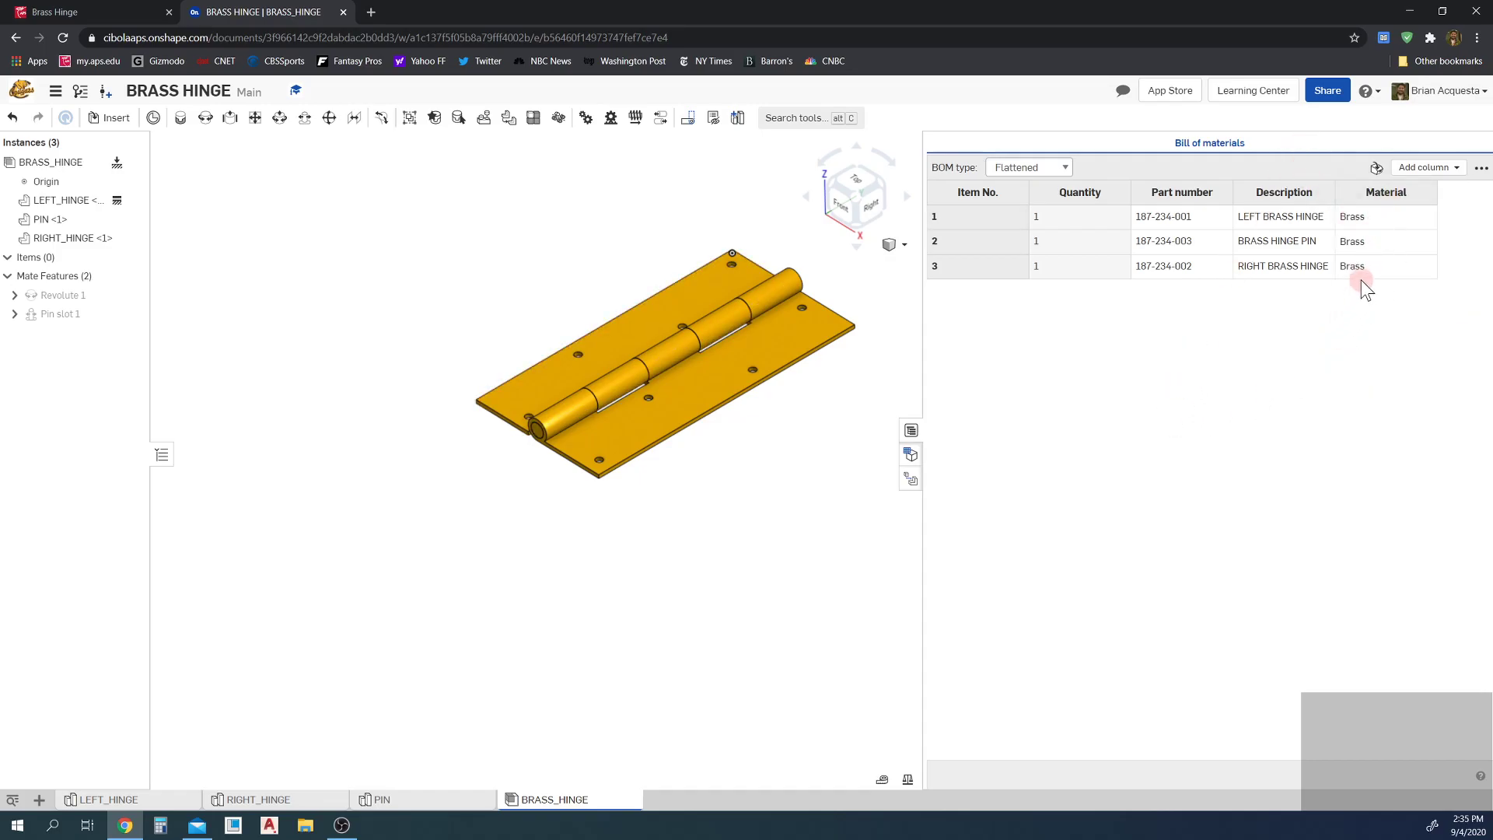
{"action": "left_click_drag", "start_coordinate": [1361, 203], "coordinate": [1408, 200]}
{"action": "right_click", "coordinate": [1410, 203]}
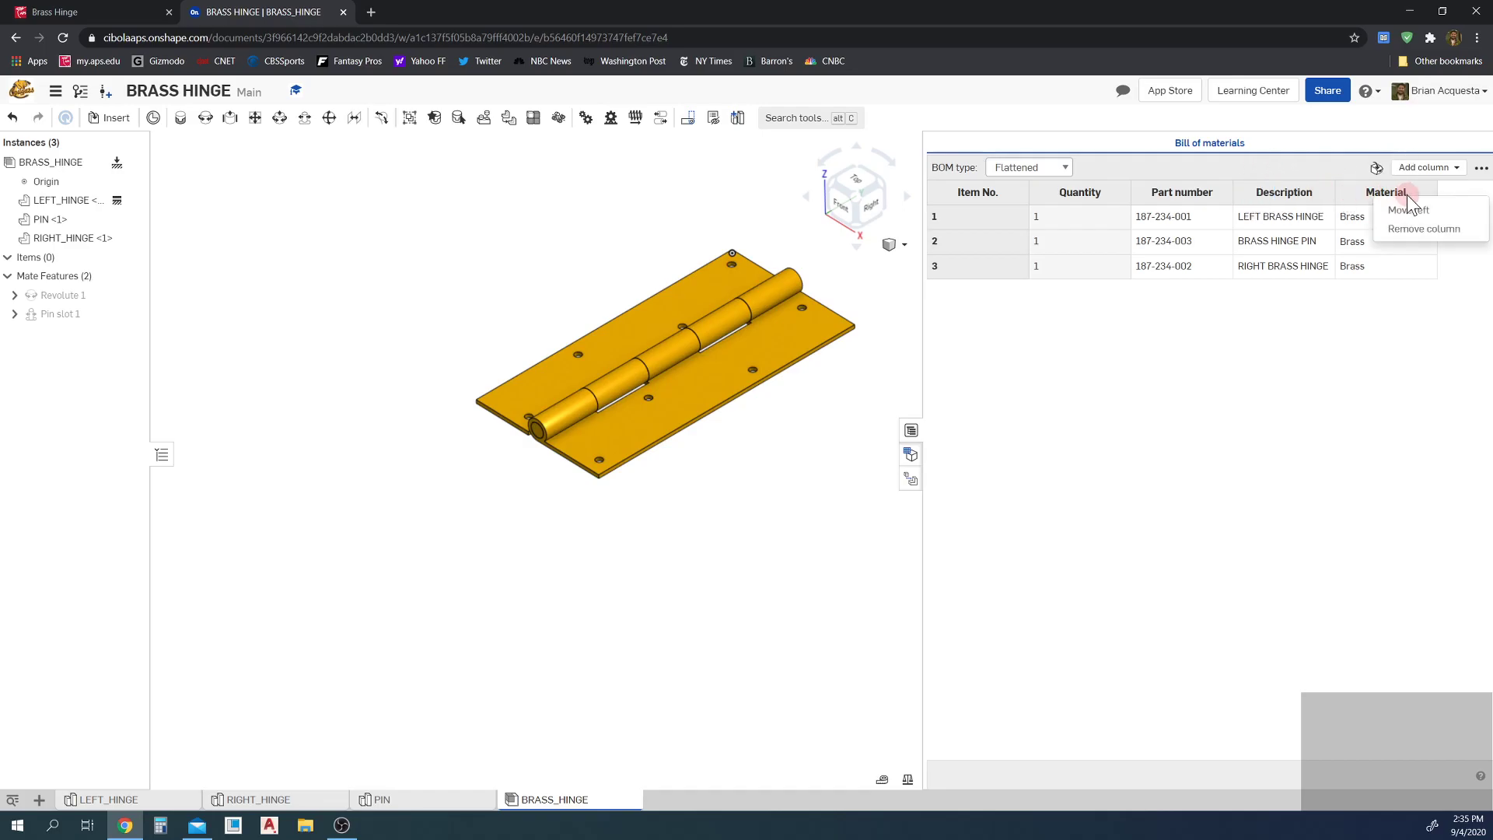
{"action": "left_click", "coordinate": [1420, 210]}
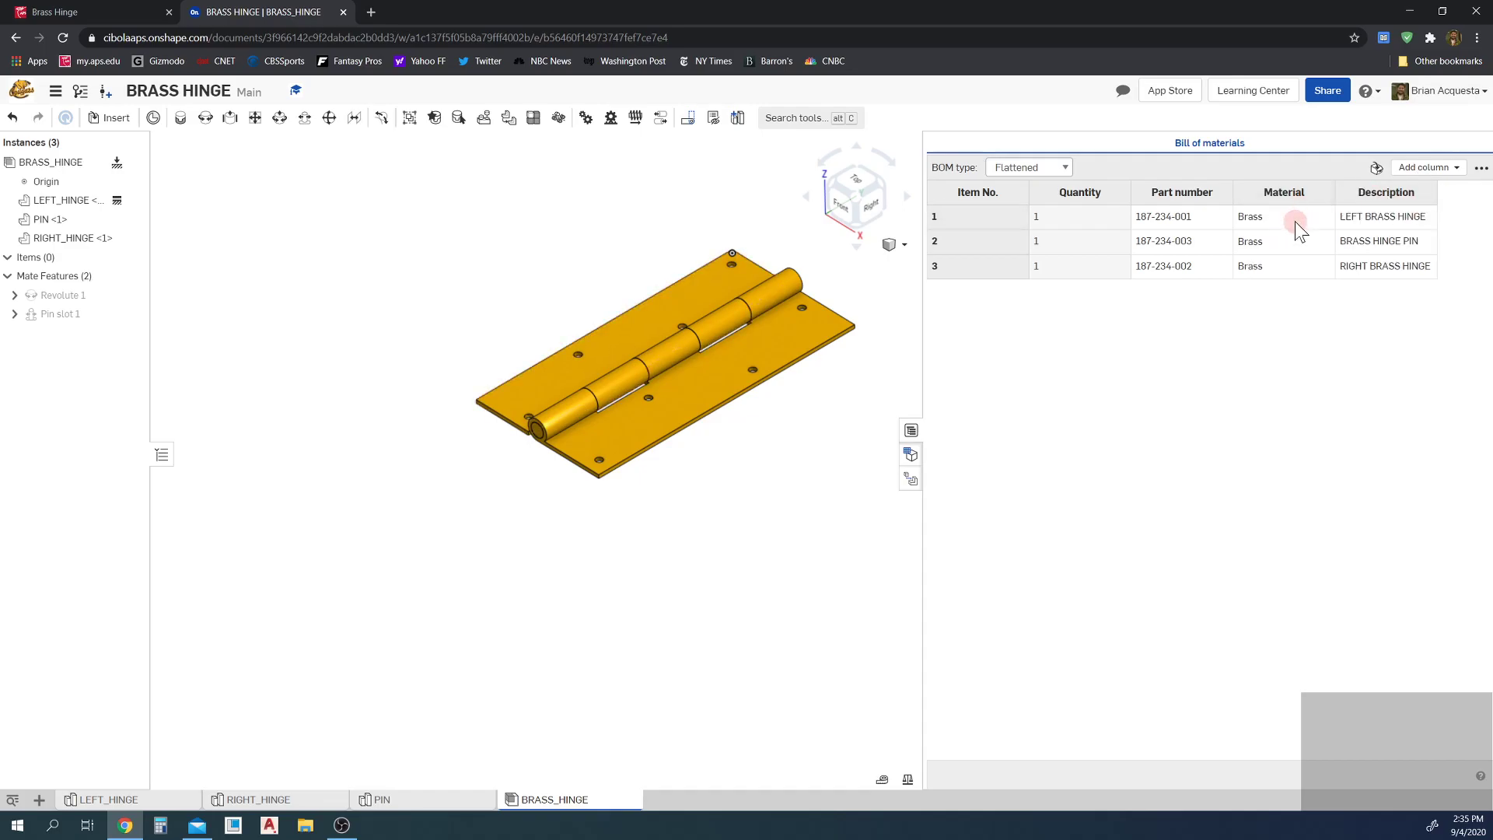
Step: Hide the bill of materials and show the BRASS_HINGE assembly in isometric view
{"action": "left_click", "coordinate": [956, 246]}
{"action": "left_click", "coordinate": [910, 432]}
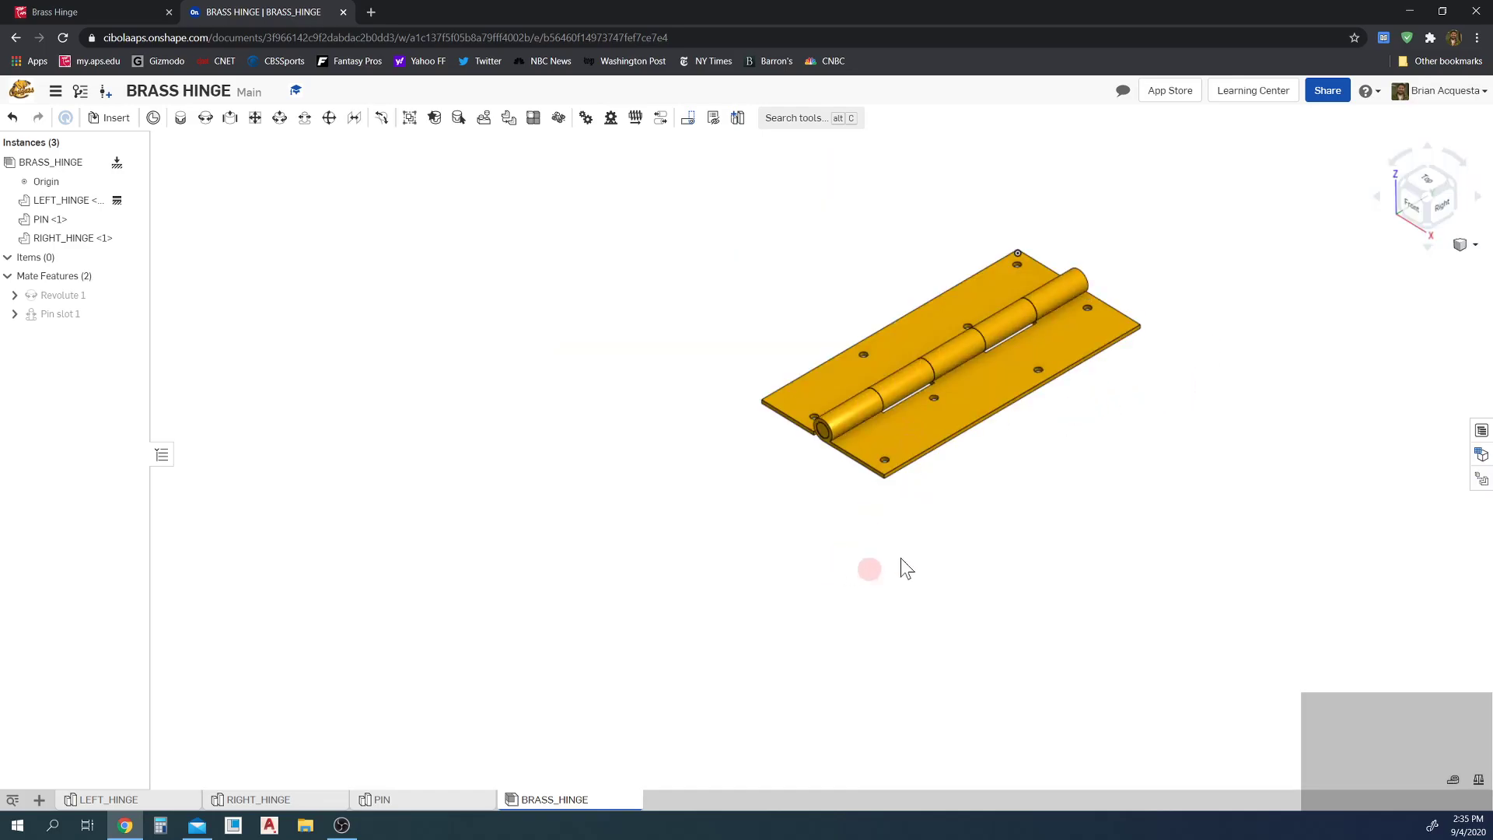
{"action": "left_click", "coordinate": [1469, 244]}
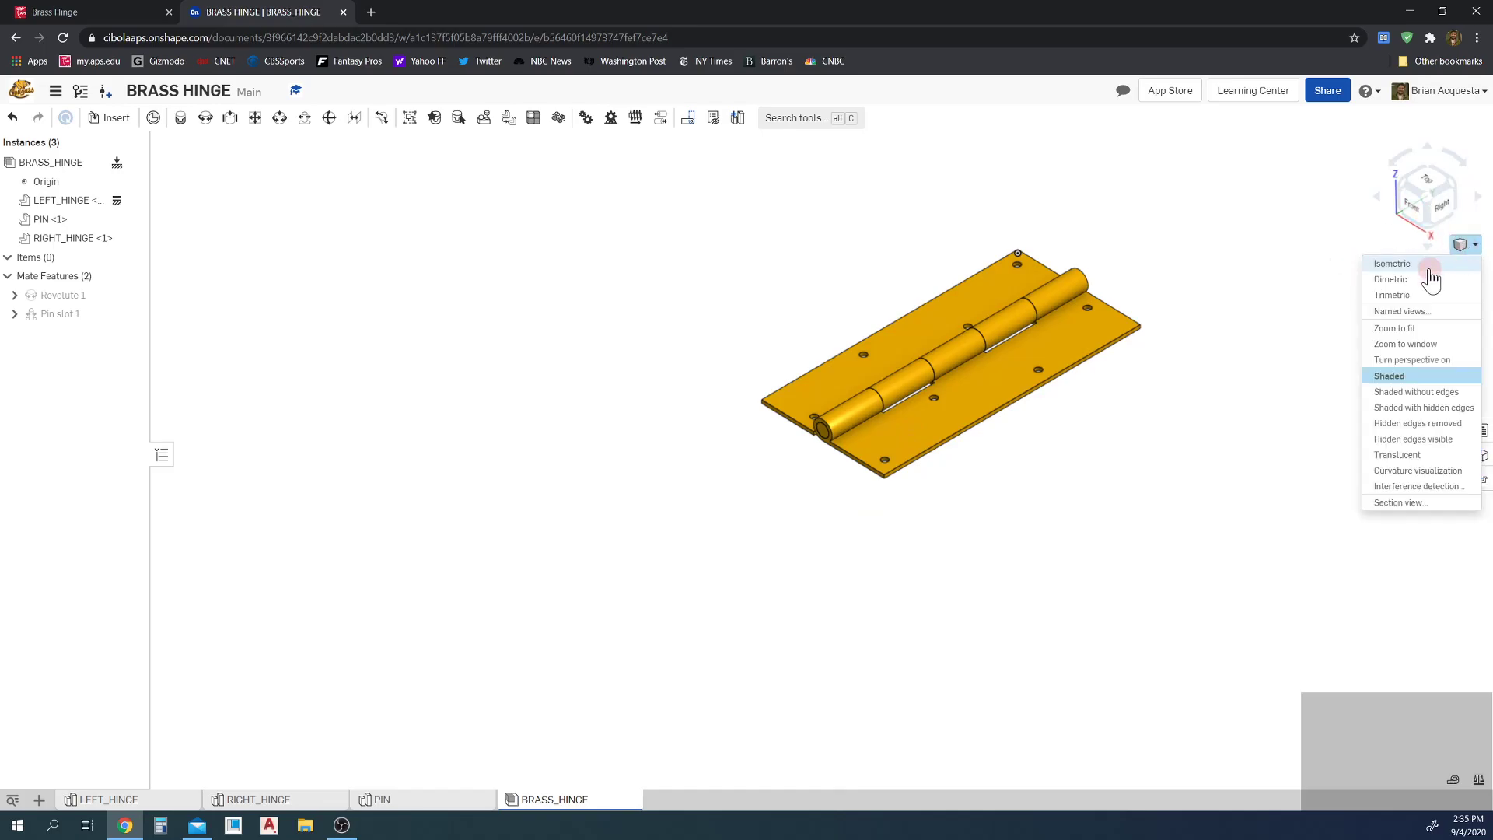
{"action": "left_click", "coordinate": [1429, 268]}
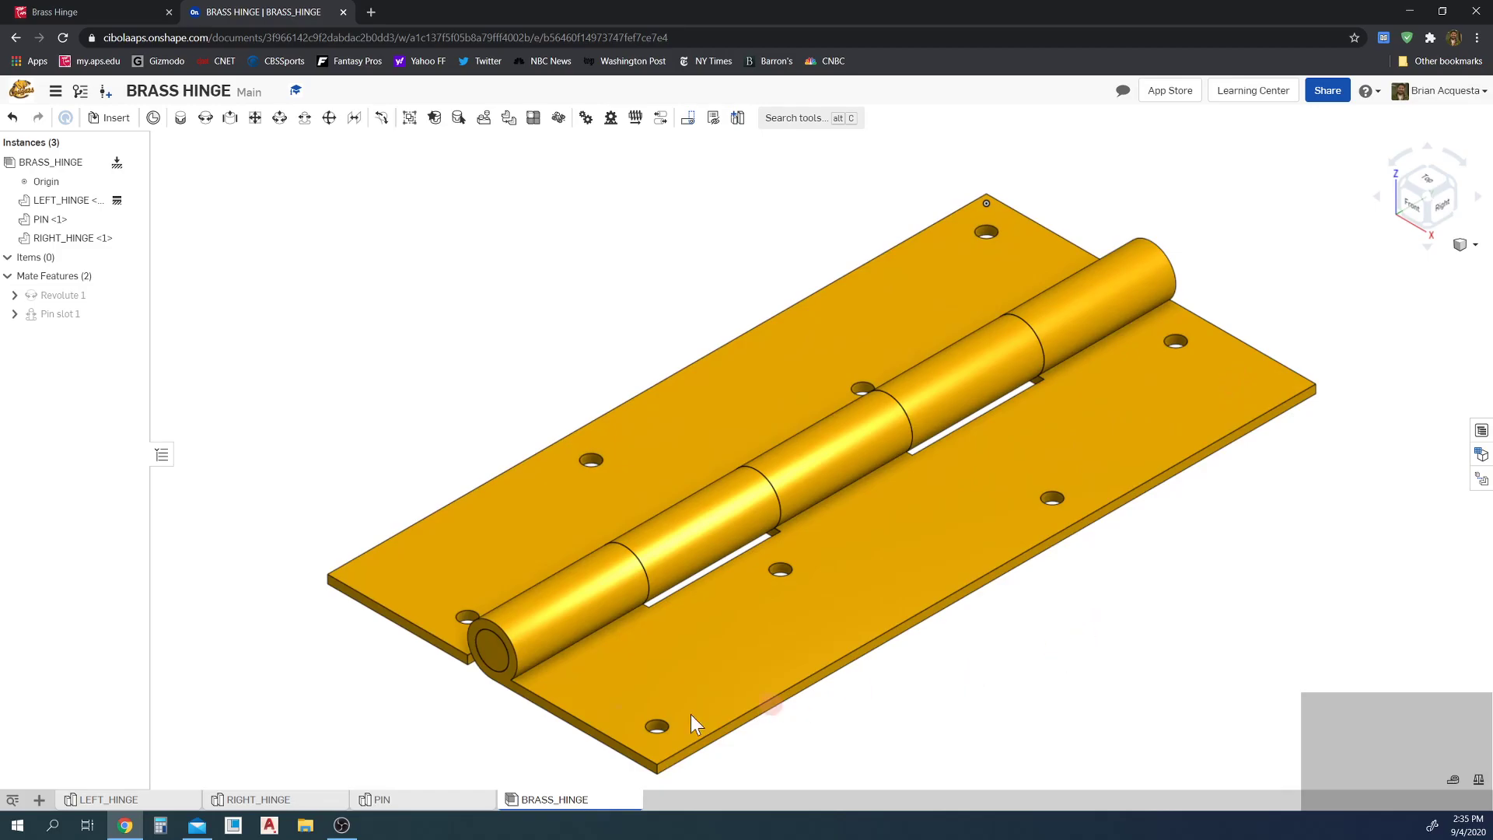
Step: Create a drawing in the document from the My Onshape template CHS_ANSI_A_INCH.dwt with no views
{"action": "left_click", "coordinate": [39, 800]}
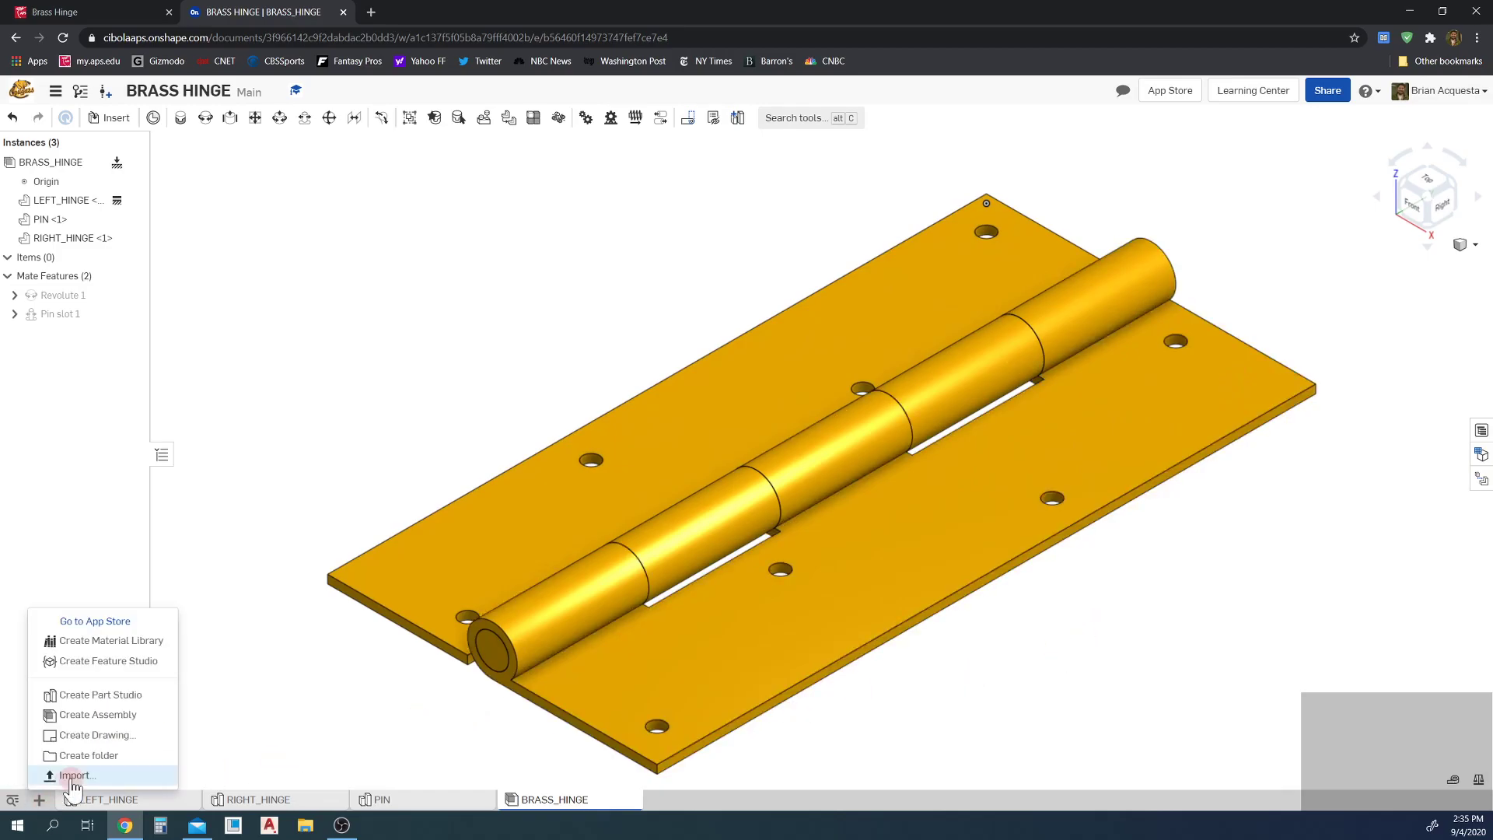
{"action": "left_click", "coordinate": [153, 735]}
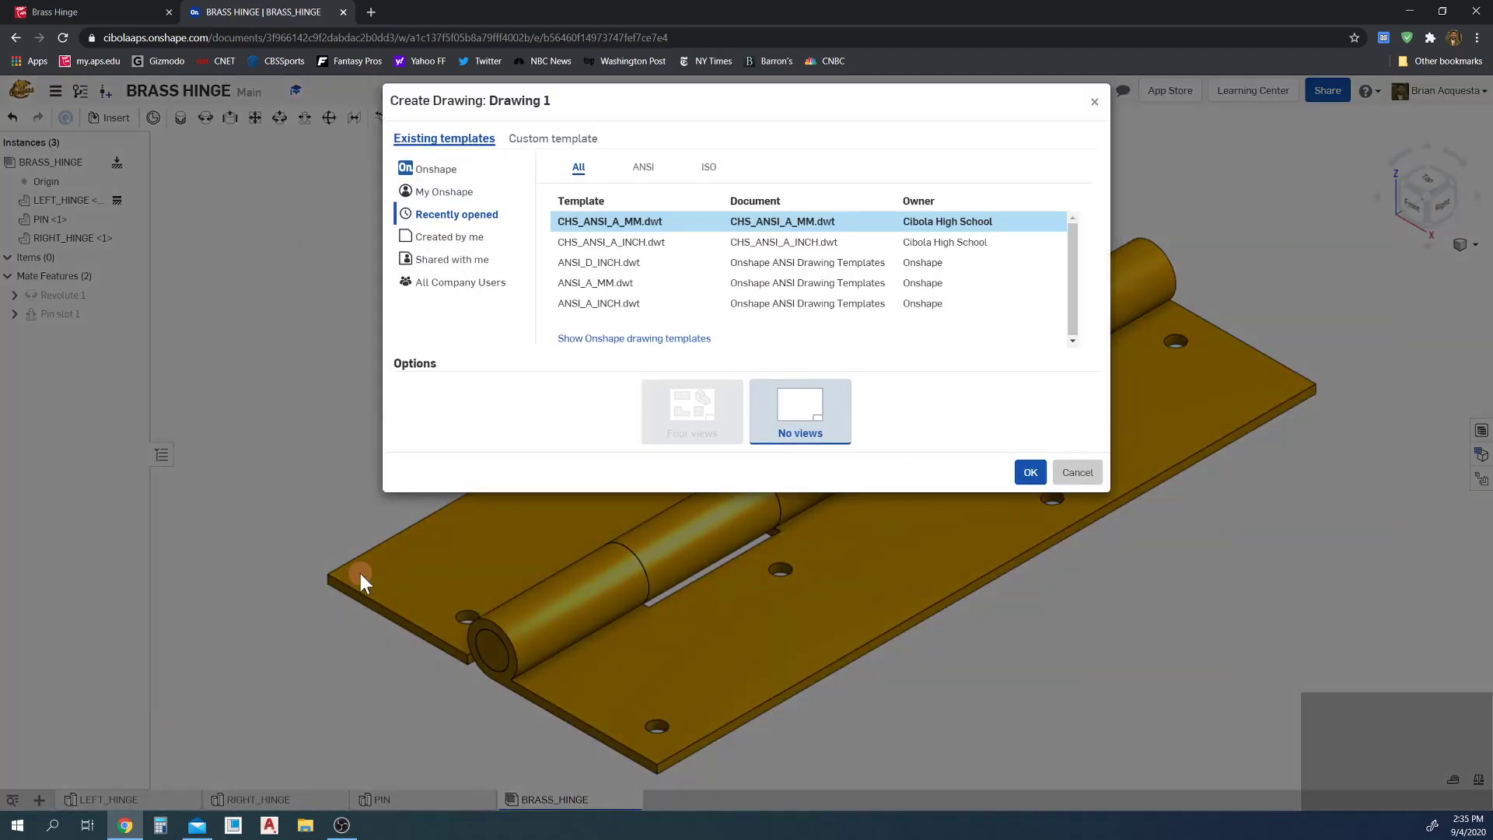
{"action": "left_click", "coordinate": [467, 201]}
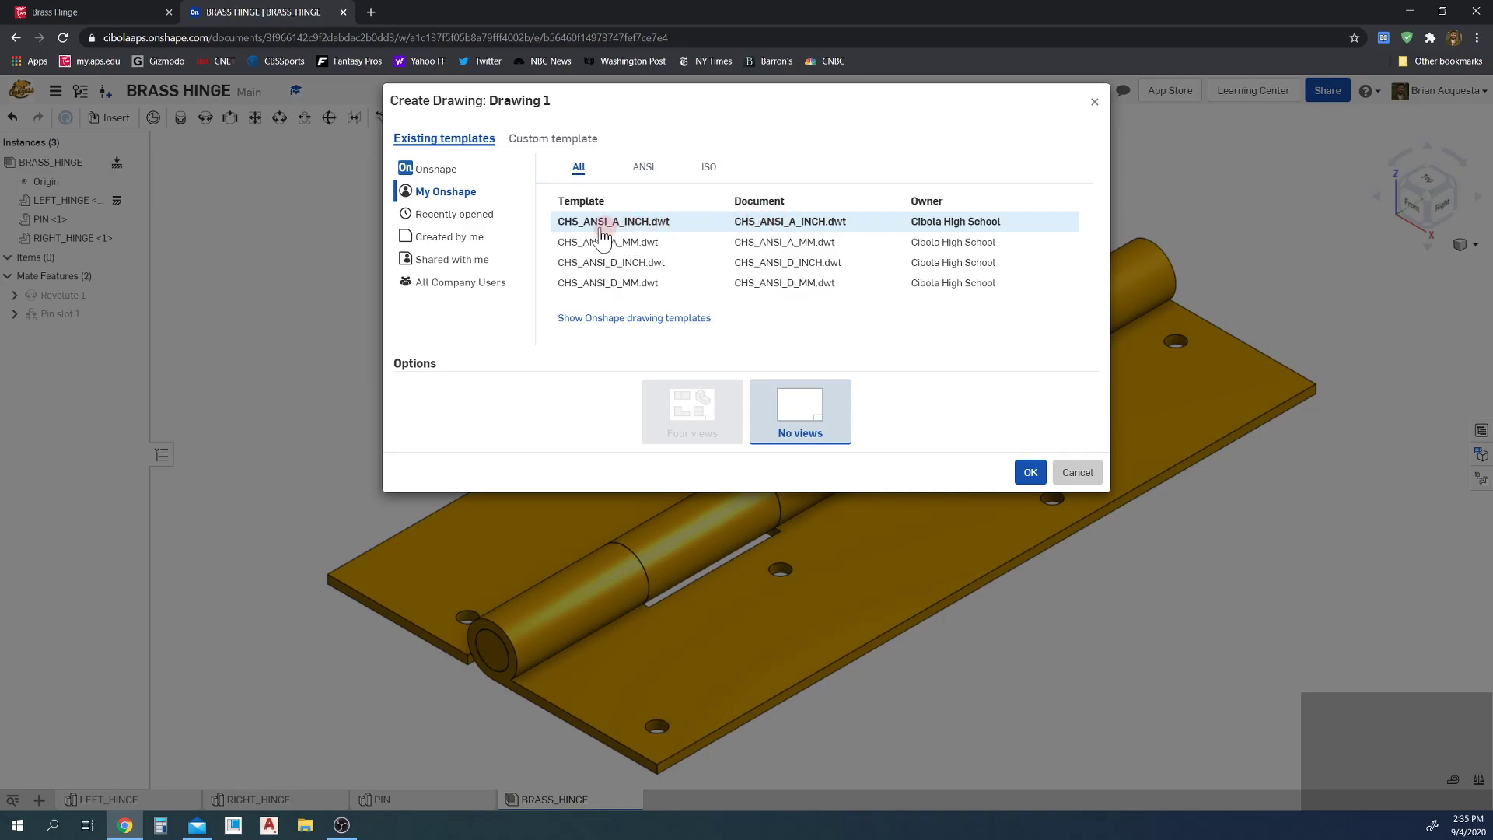
{"action": "left_click", "coordinate": [670, 228]}
{"action": "left_click", "coordinate": [1030, 472]}
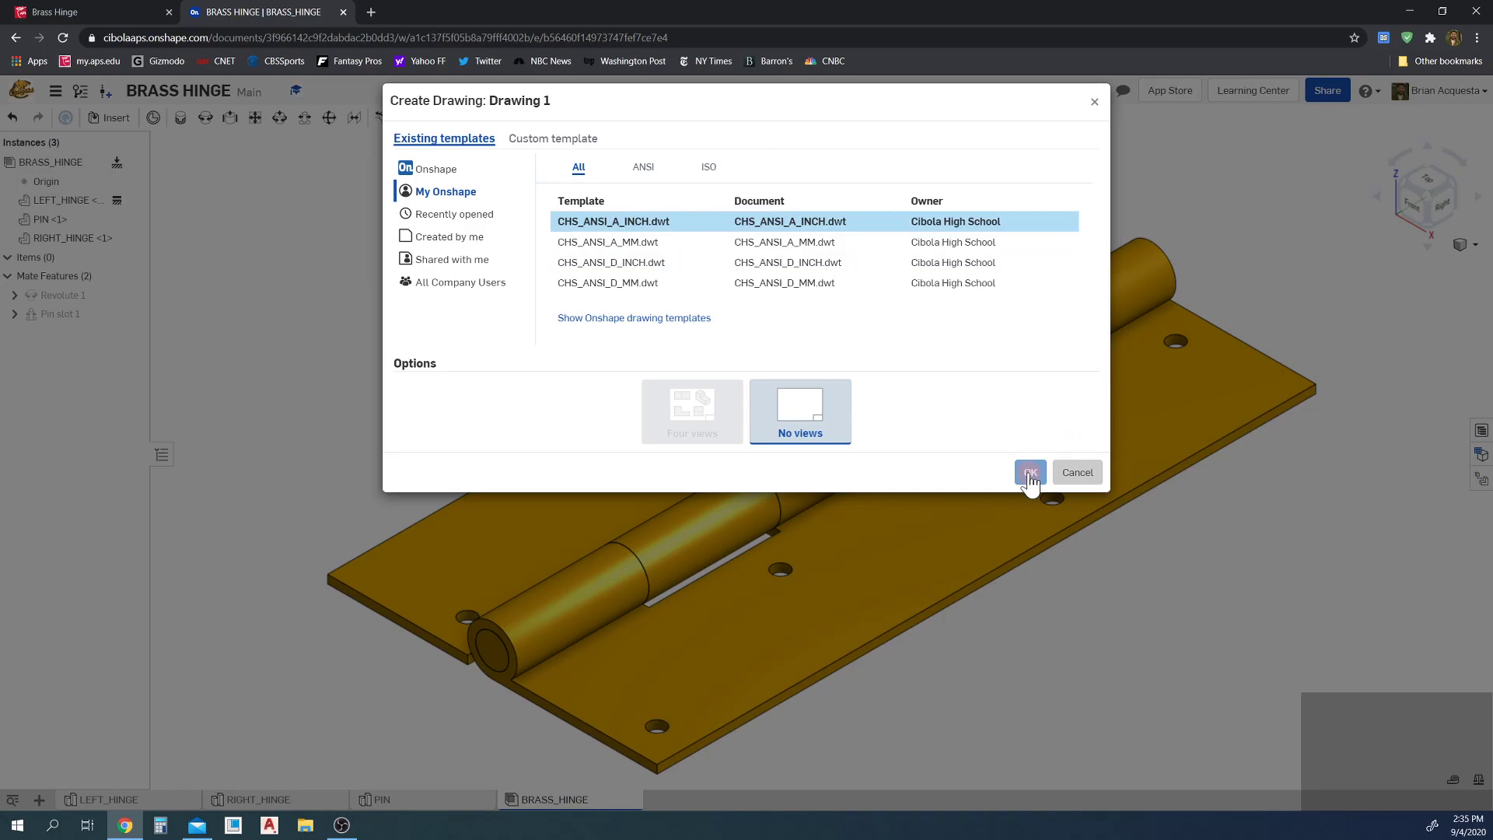
{"action": "left_click", "coordinate": [1032, 376]}
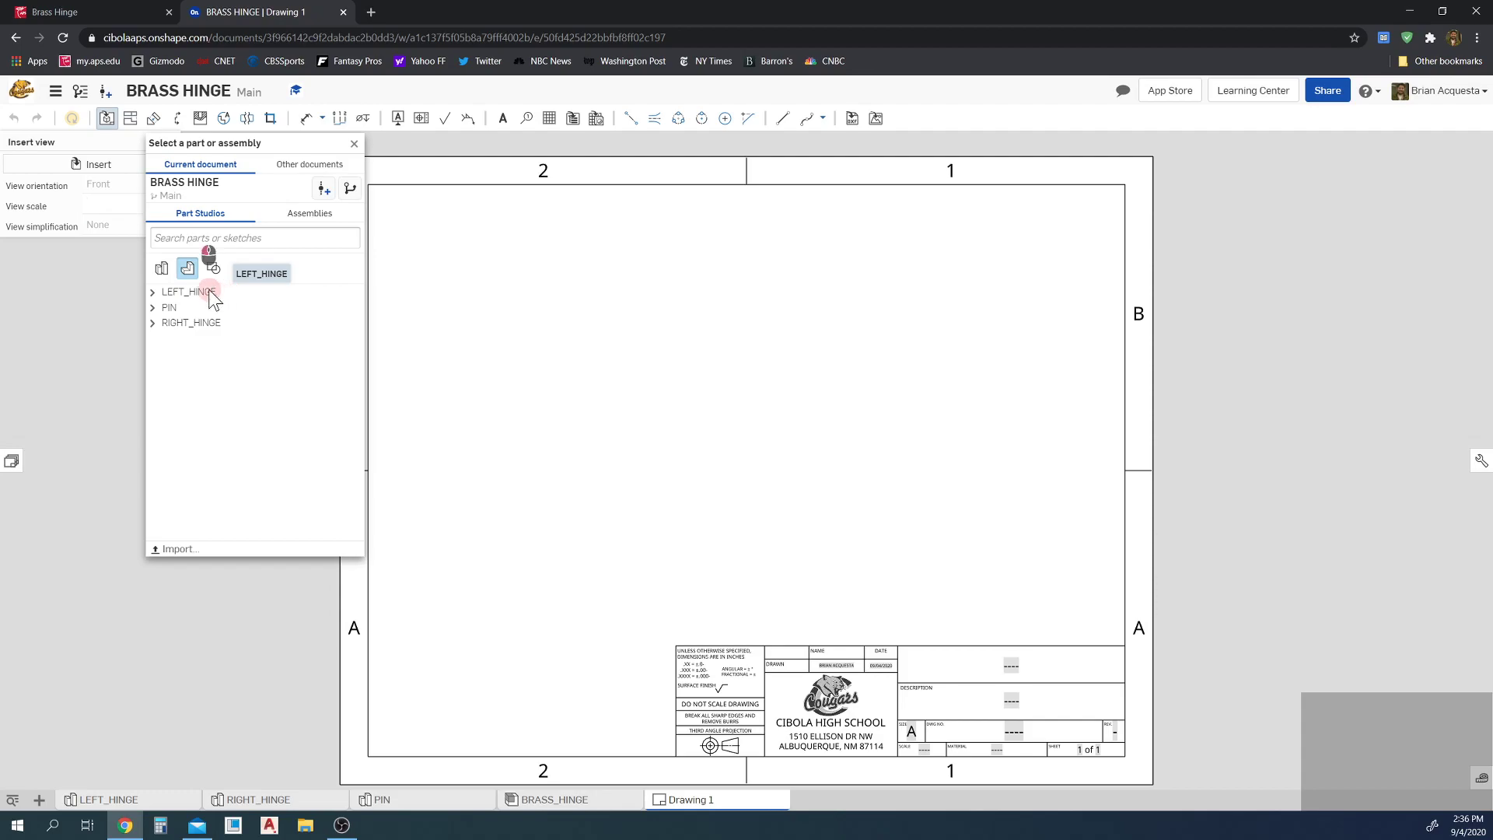
Step: Insert a 2:1 front view of the LEFT_HINGE part near the sheet's lower left and project its top view above it
{"action": "left_click", "coordinate": [210, 293]}
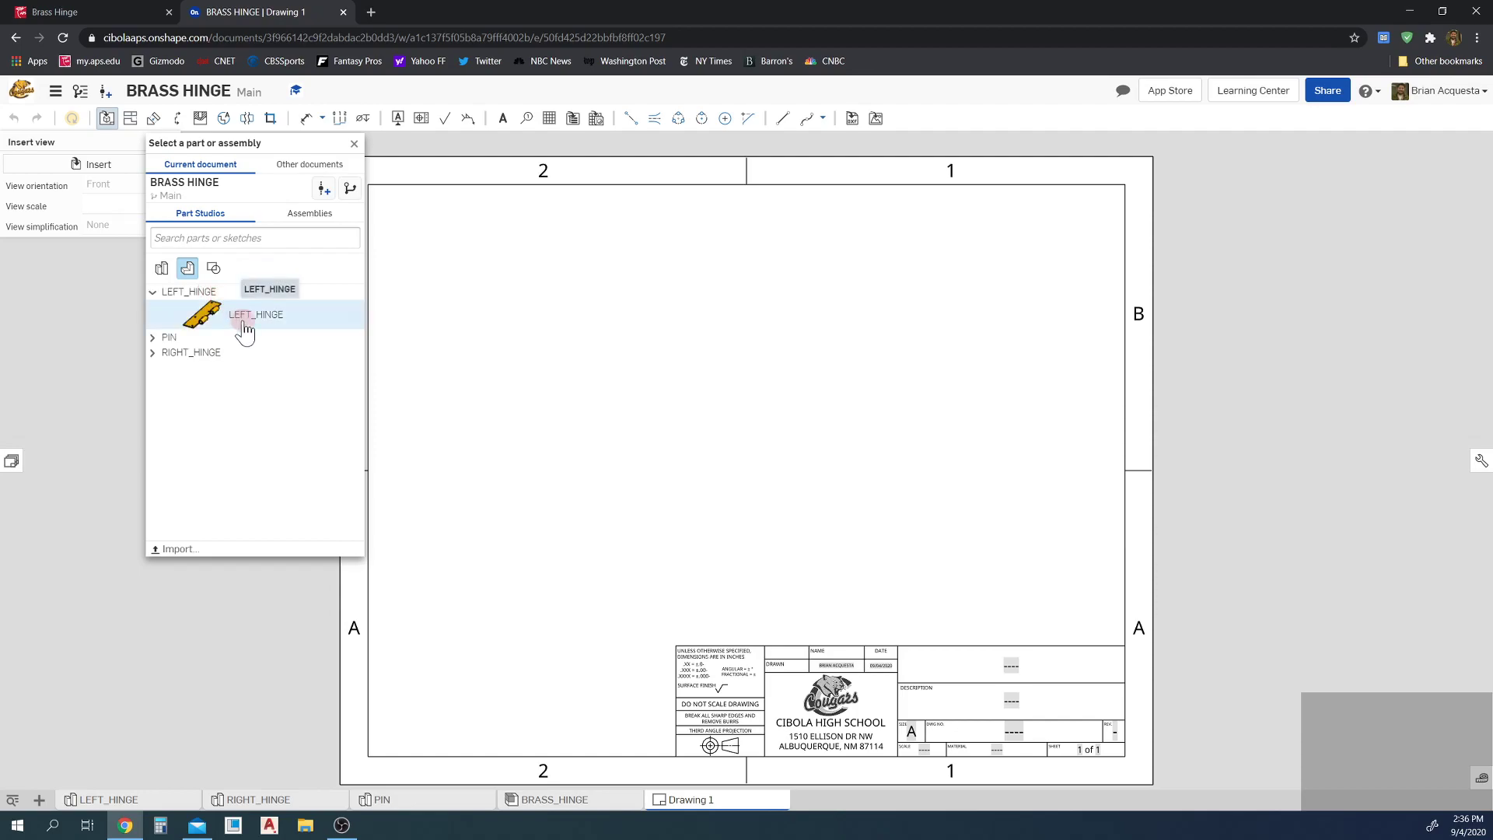
{"action": "left_click_drag", "start_coordinate": [240, 328], "coordinate": [376, 374]}
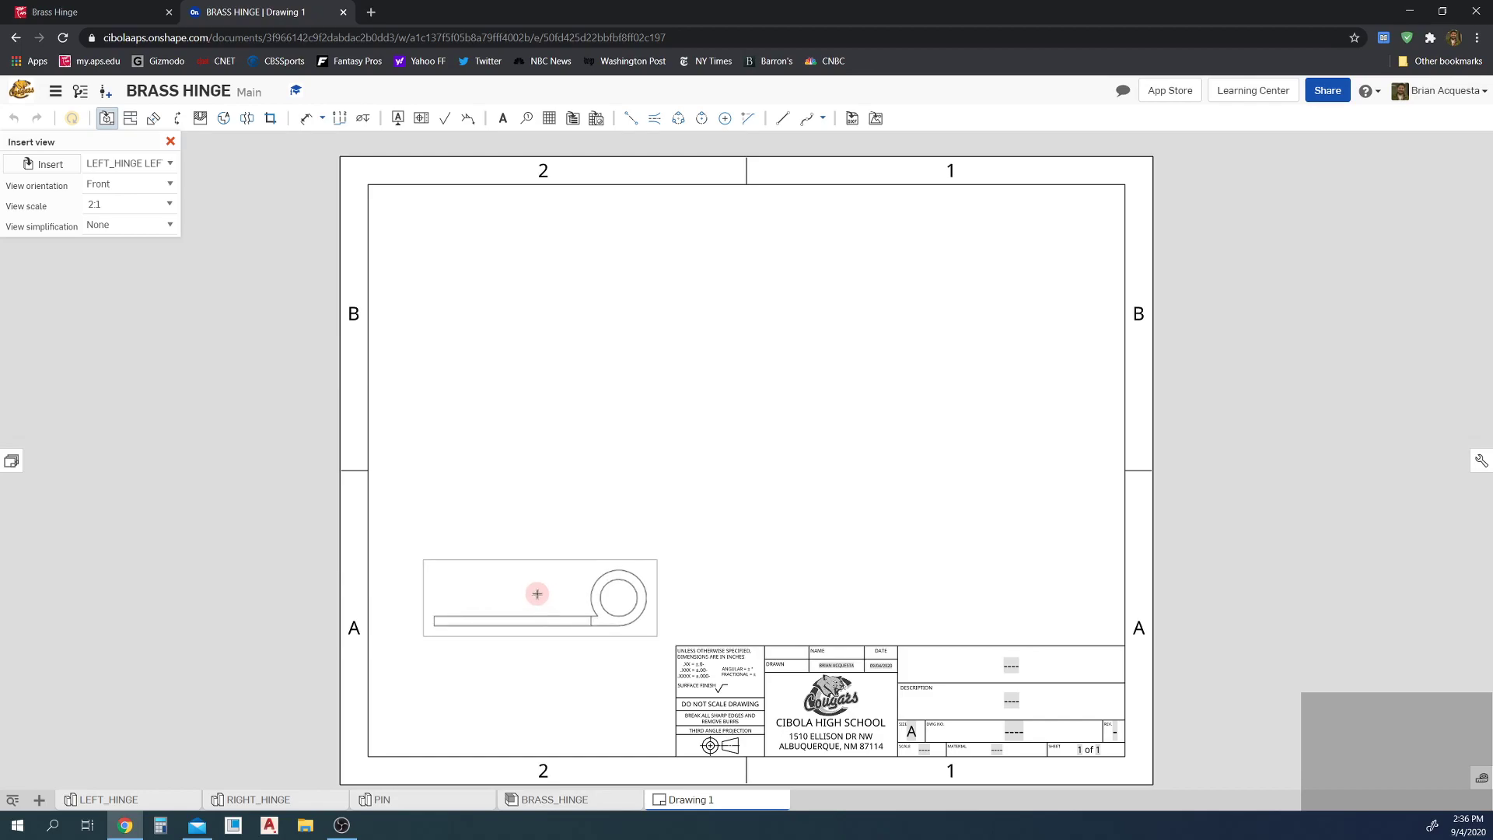
{"action": "left_click", "coordinate": [536, 593]}
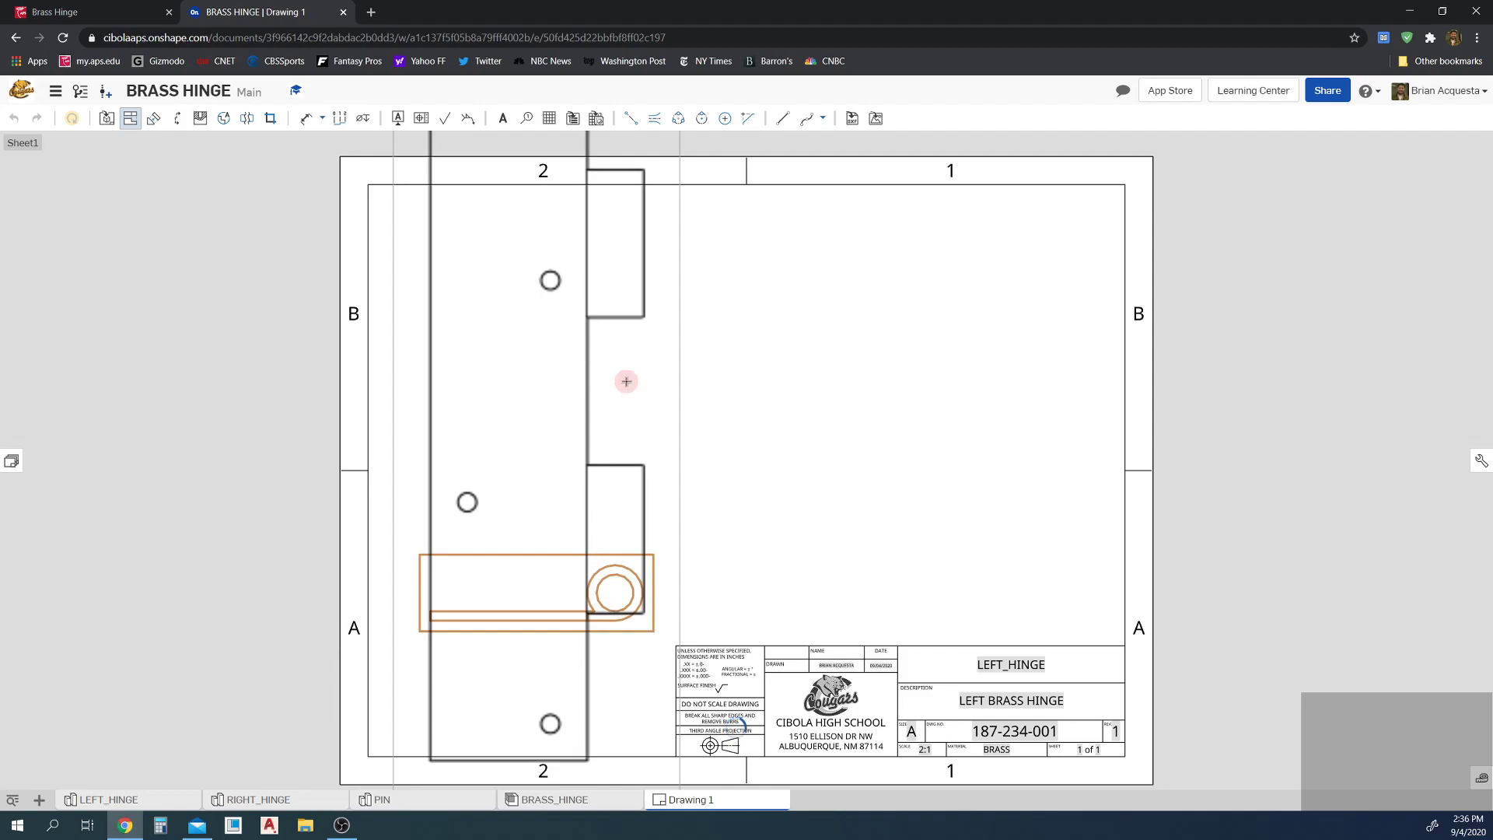
{"action": "key", "text": "Escape"}
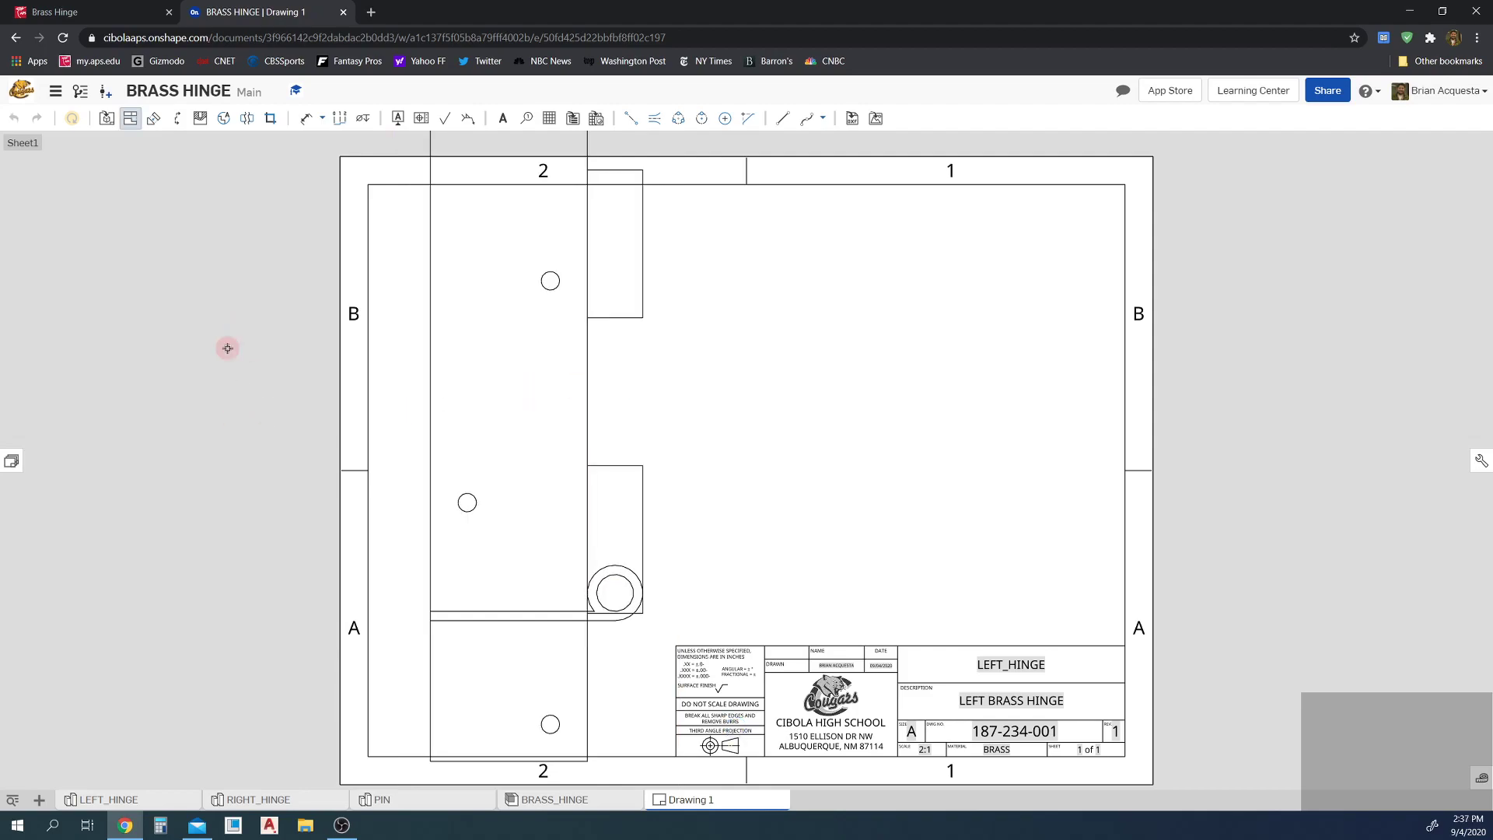
{"action": "key", "text": "Escape"}
{"action": "key", "text": "Escape"}
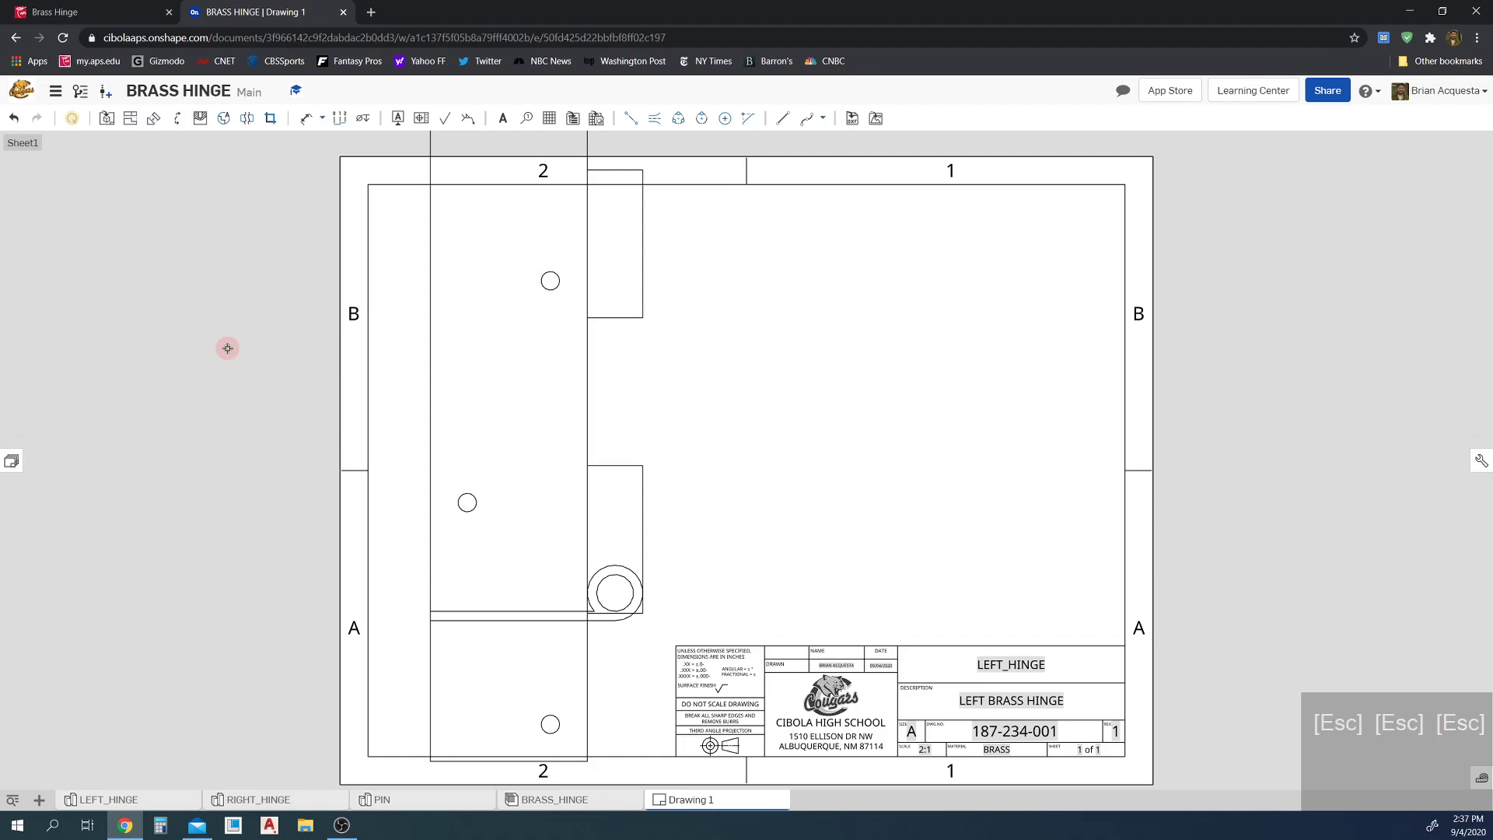
Step: Set the scale of Sheet1 to 1:1 in the sheet properties and hide the sheets list
{"action": "left_click", "coordinate": [11, 465]}
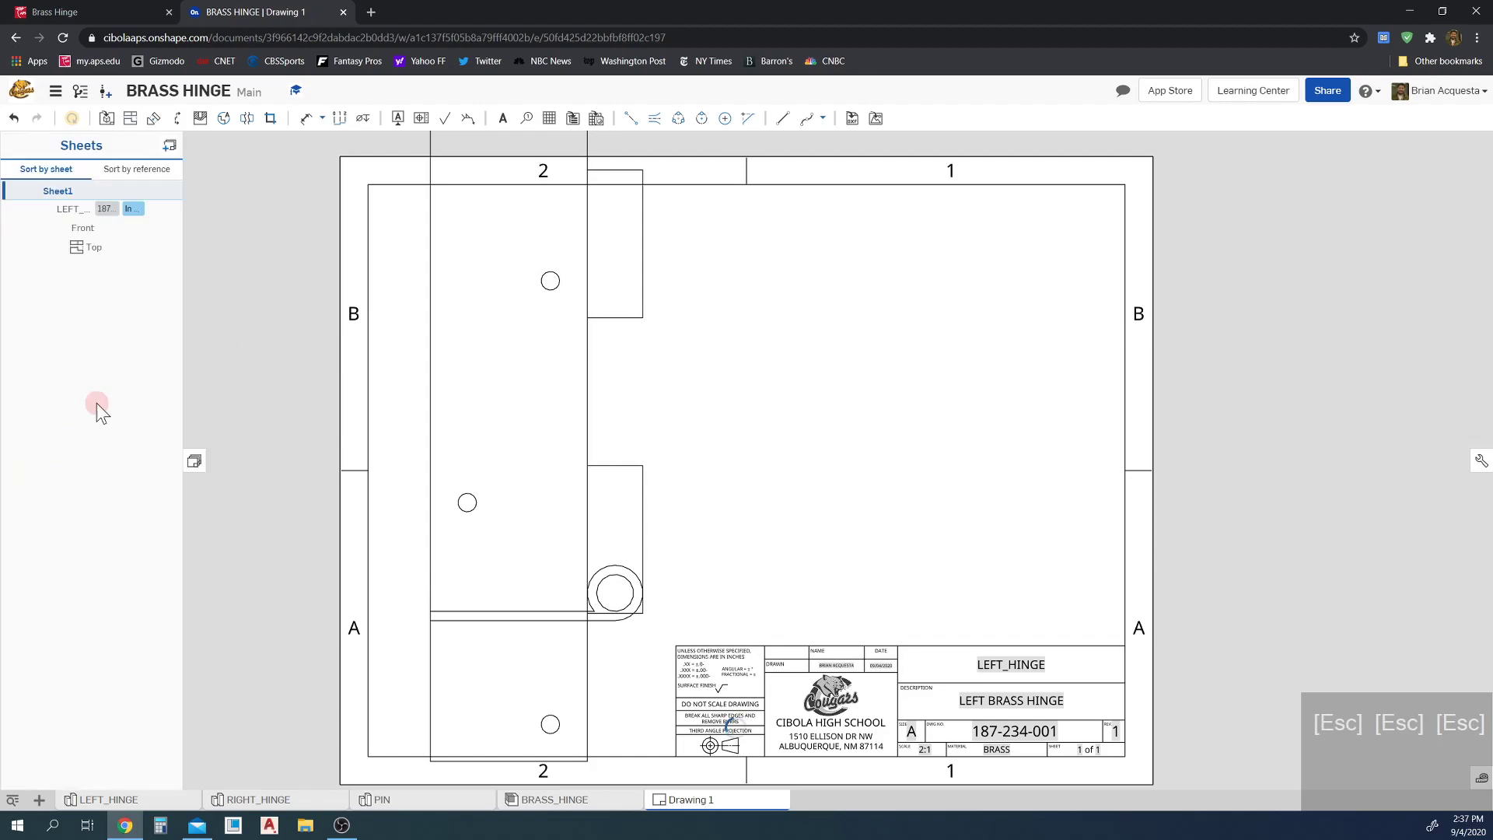
{"action": "right_click", "coordinate": [61, 196]}
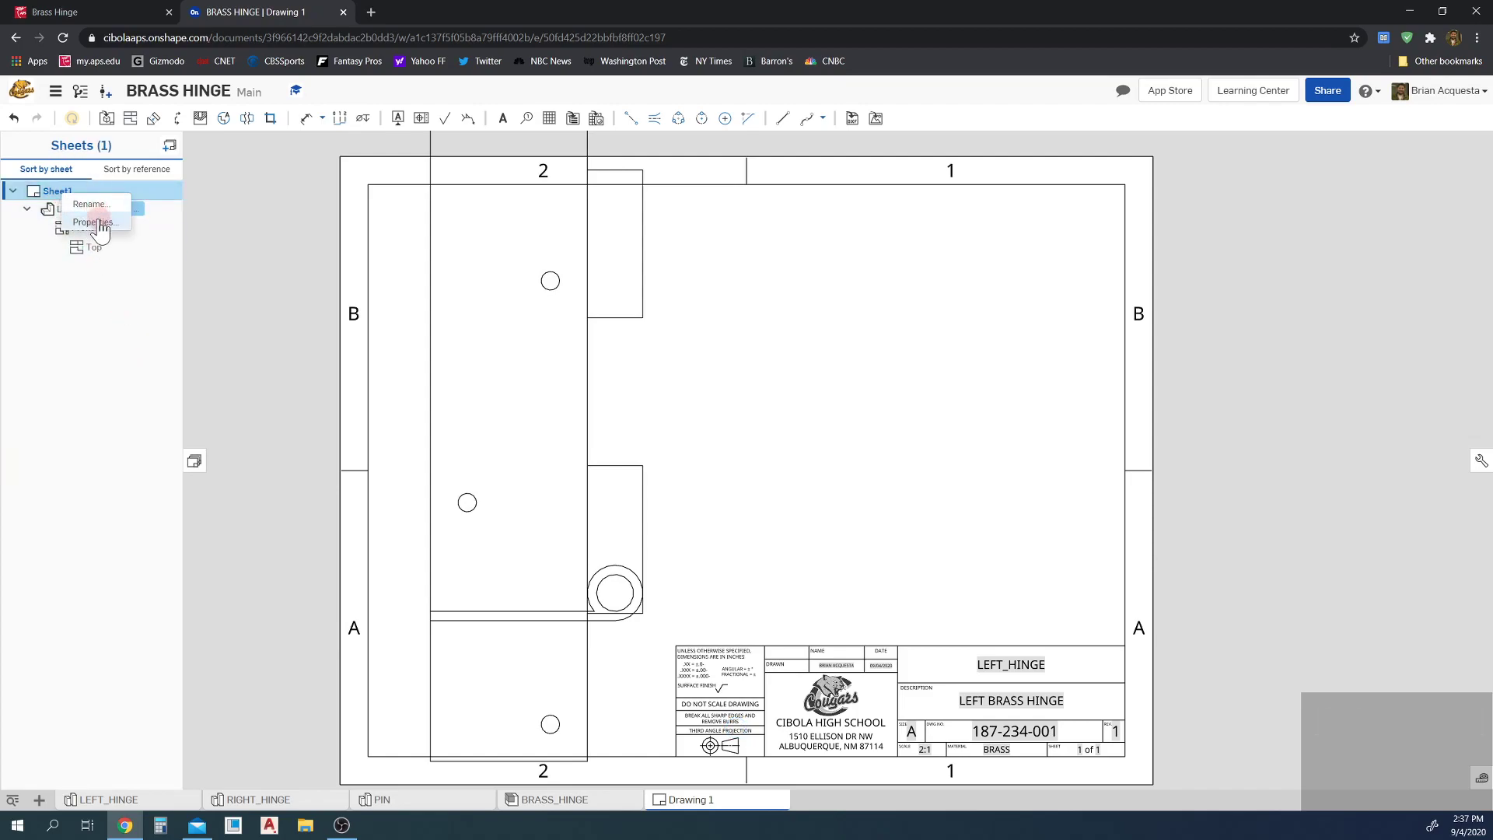
{"action": "left_click", "coordinate": [85, 208]}
{"action": "left_click", "coordinate": [288, 156]}
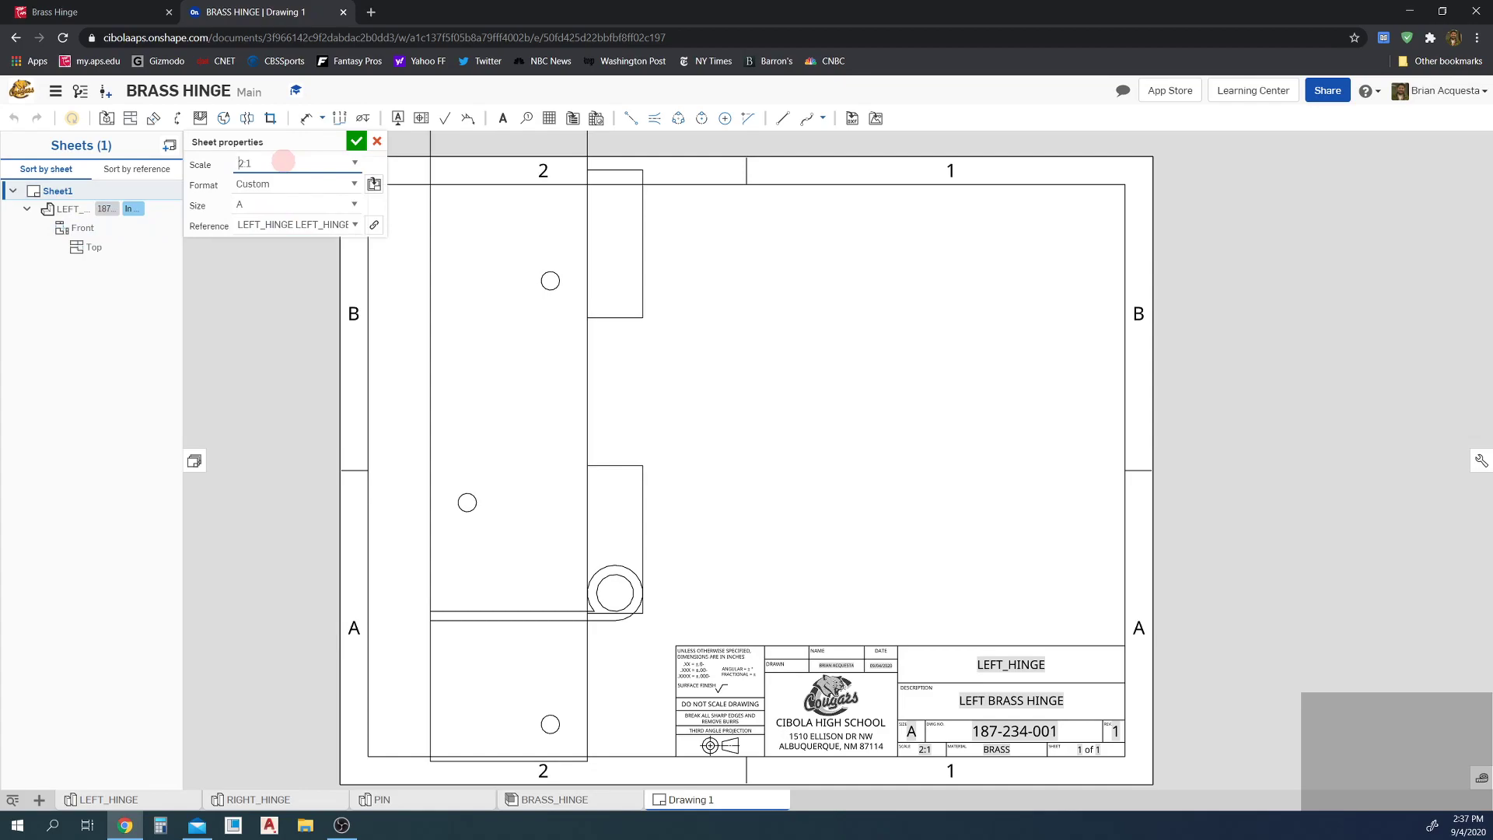
{"action": "left_click", "coordinate": [355, 162]}
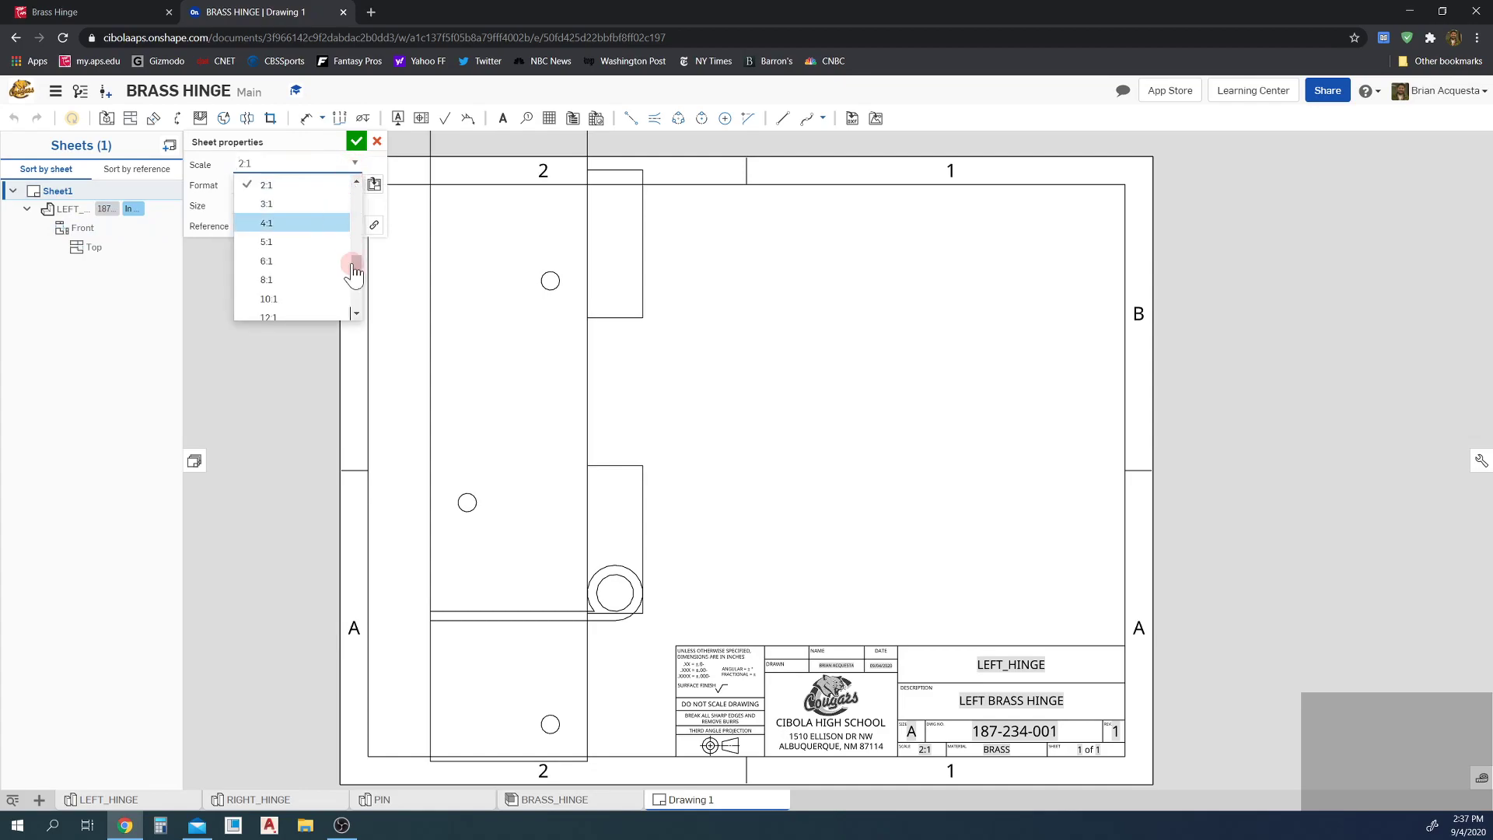
{"action": "left_click_drag", "start_coordinate": [355, 282], "coordinate": [363, 214]}
{"action": "left_click", "coordinate": [311, 186]}
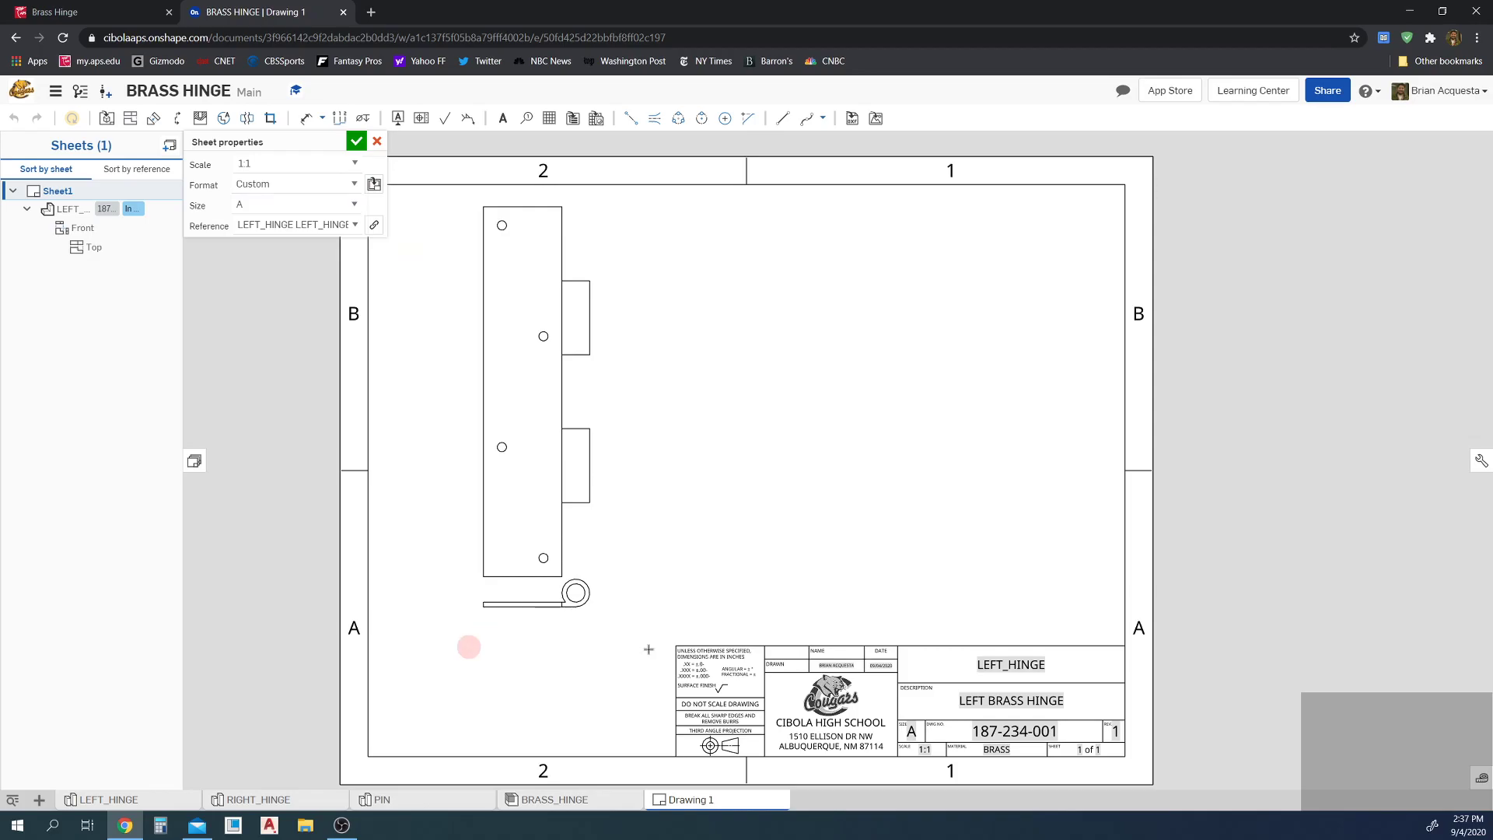
{"action": "left_click", "coordinate": [357, 140]}
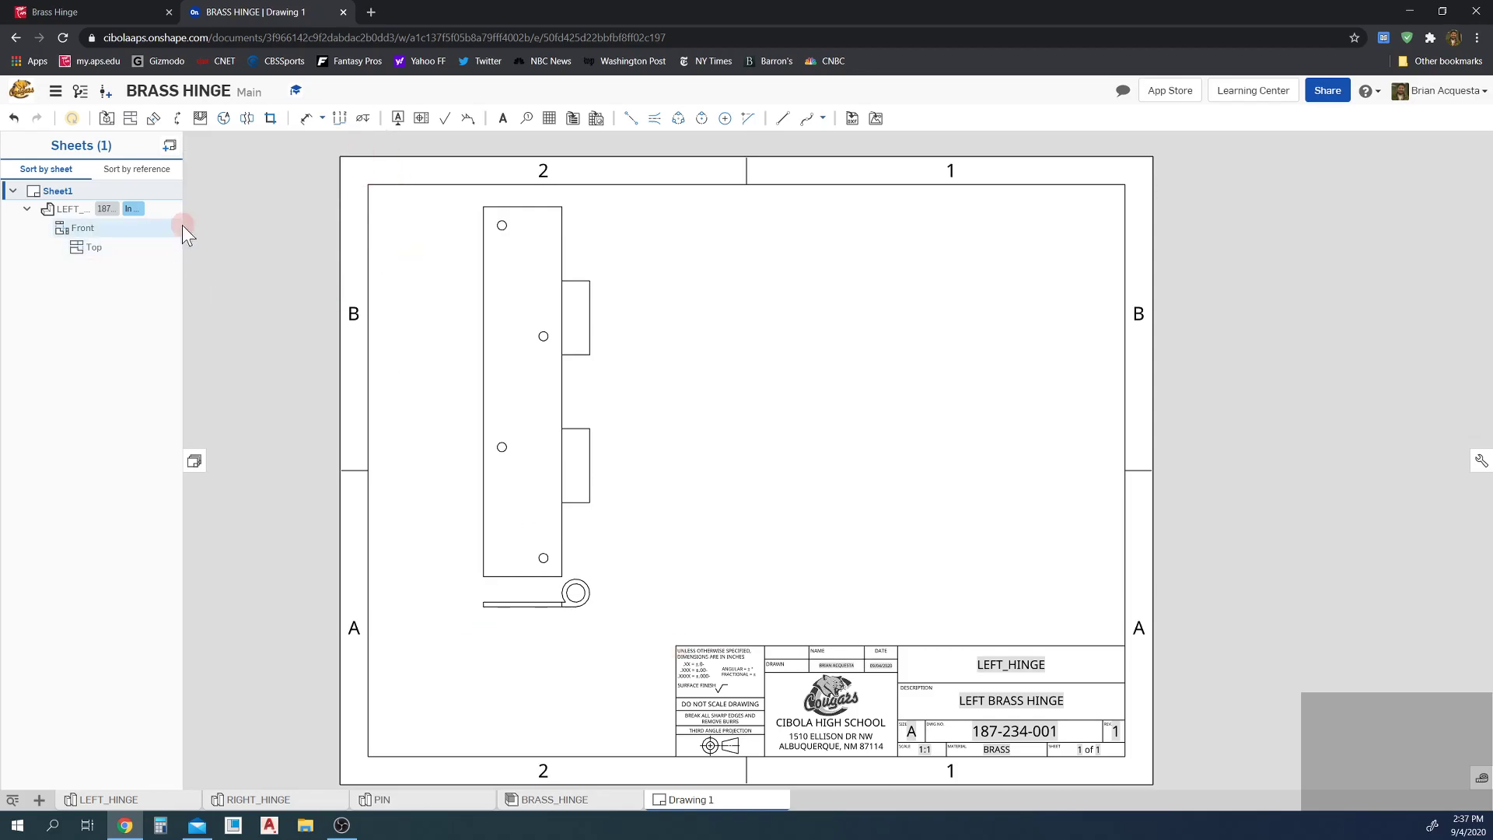
{"action": "left_click", "coordinate": [196, 460]}
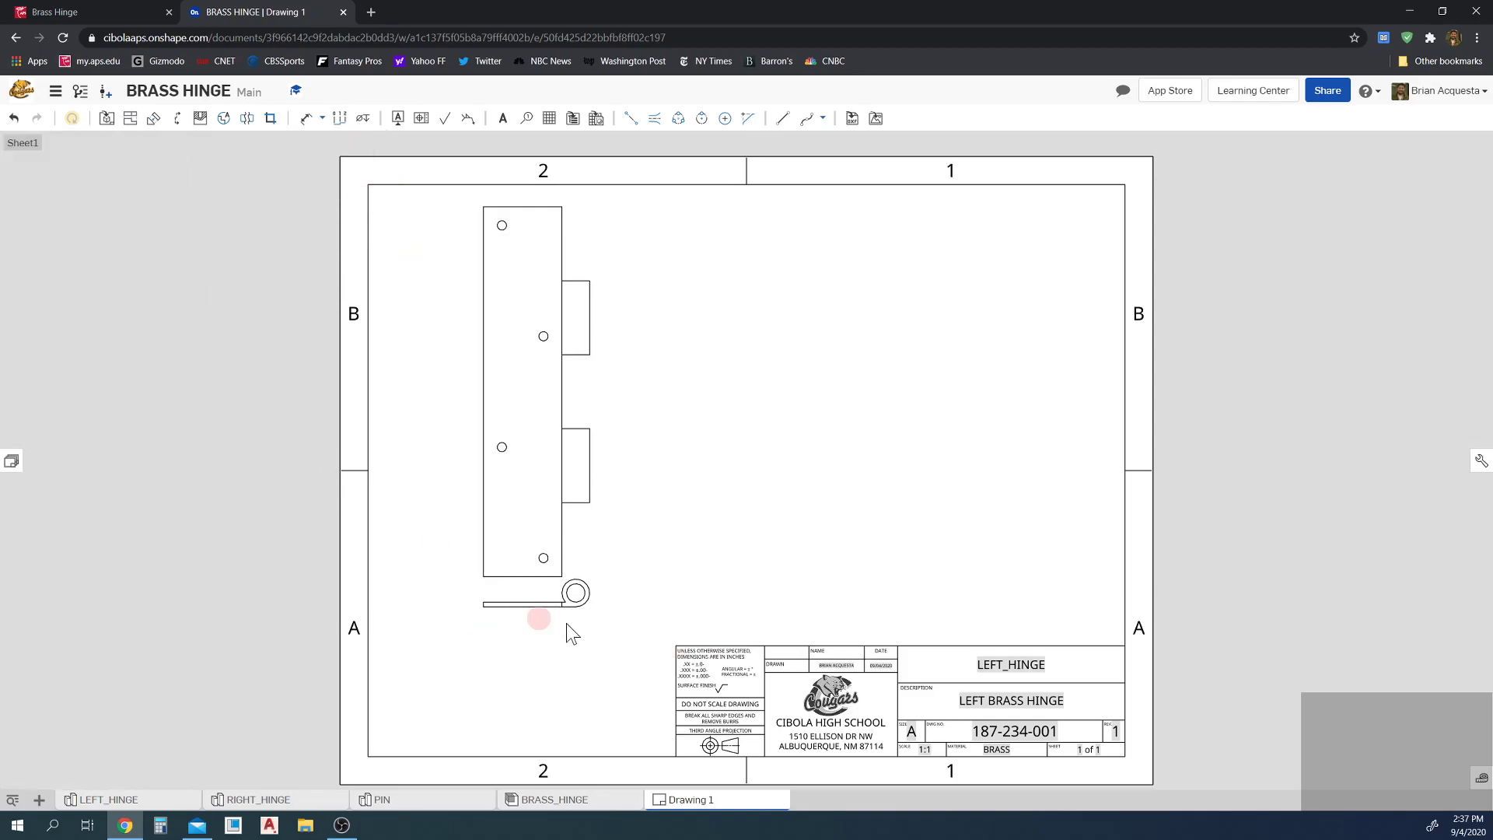
Step: Reposition the front and top views on the left half of the sheet, leaving a clear gap between them
{"action": "left_click", "coordinate": [527, 606]}
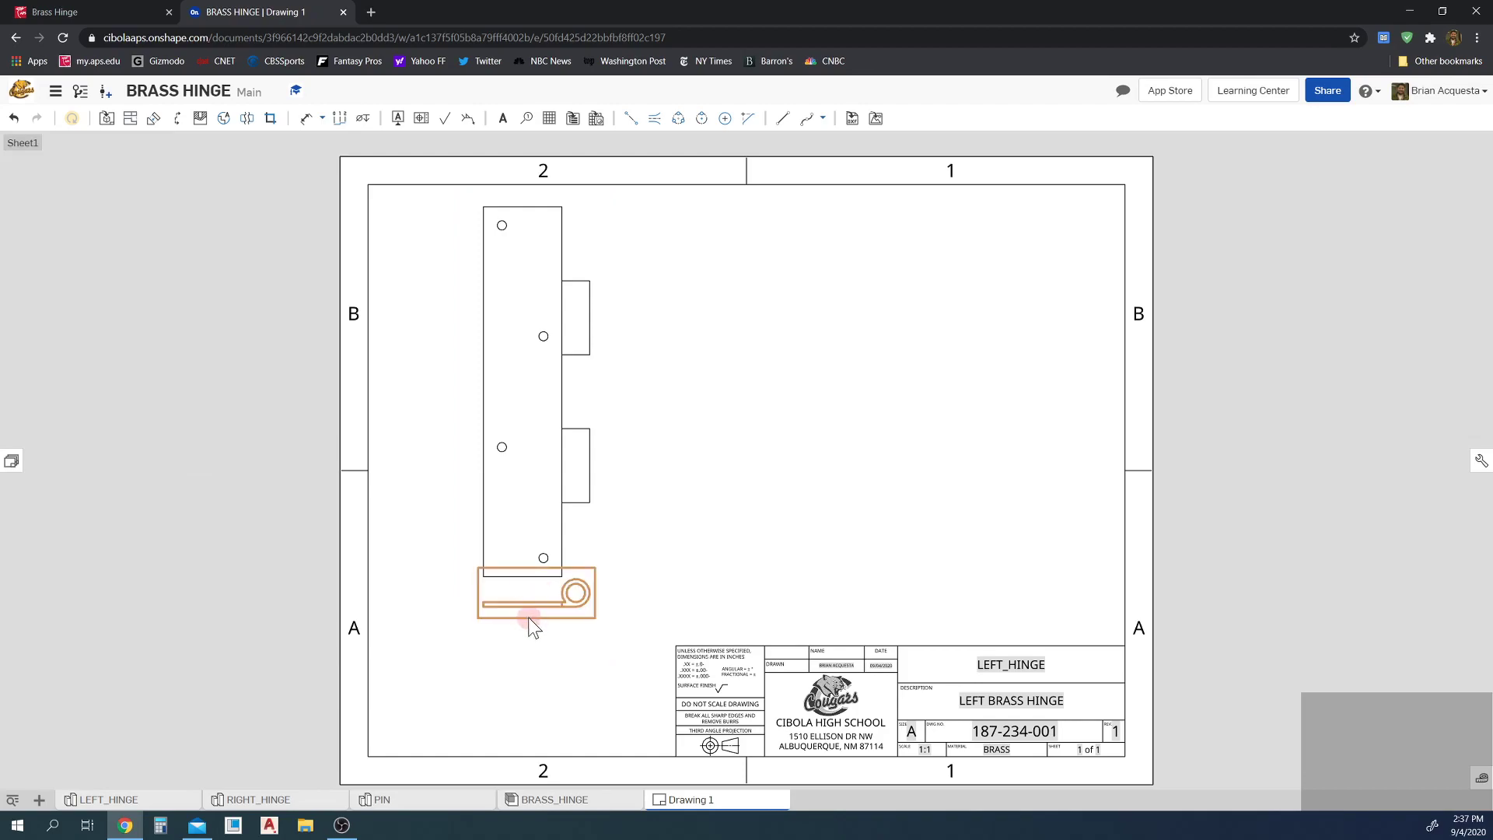
{"action": "left_click_drag", "start_coordinate": [533, 587], "coordinate": [510, 616]}
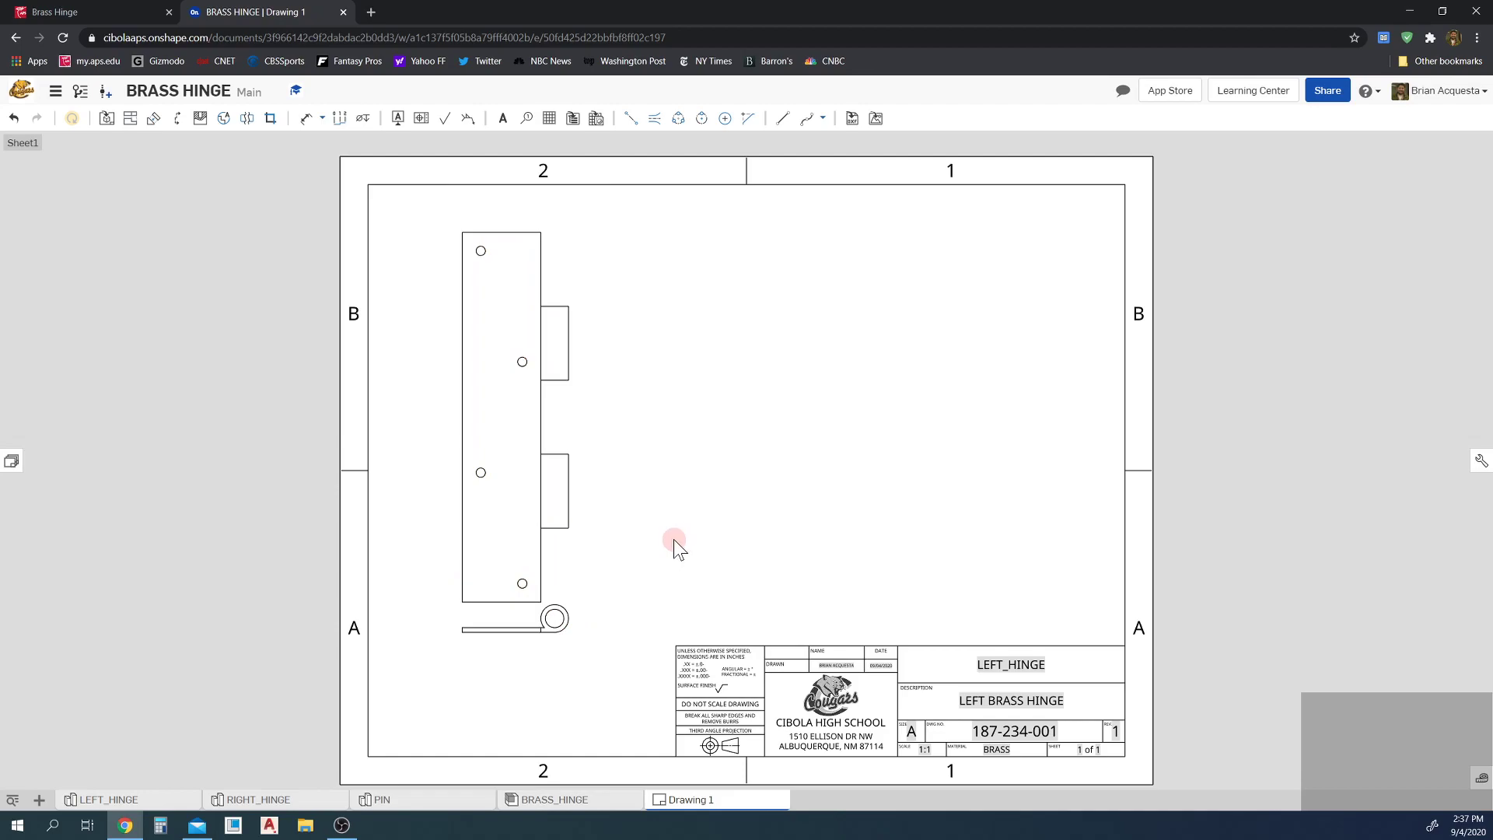
{"action": "left_click", "coordinate": [547, 535]}
{"action": "left_click_drag", "start_coordinate": [532, 527], "coordinate": [535, 501]}
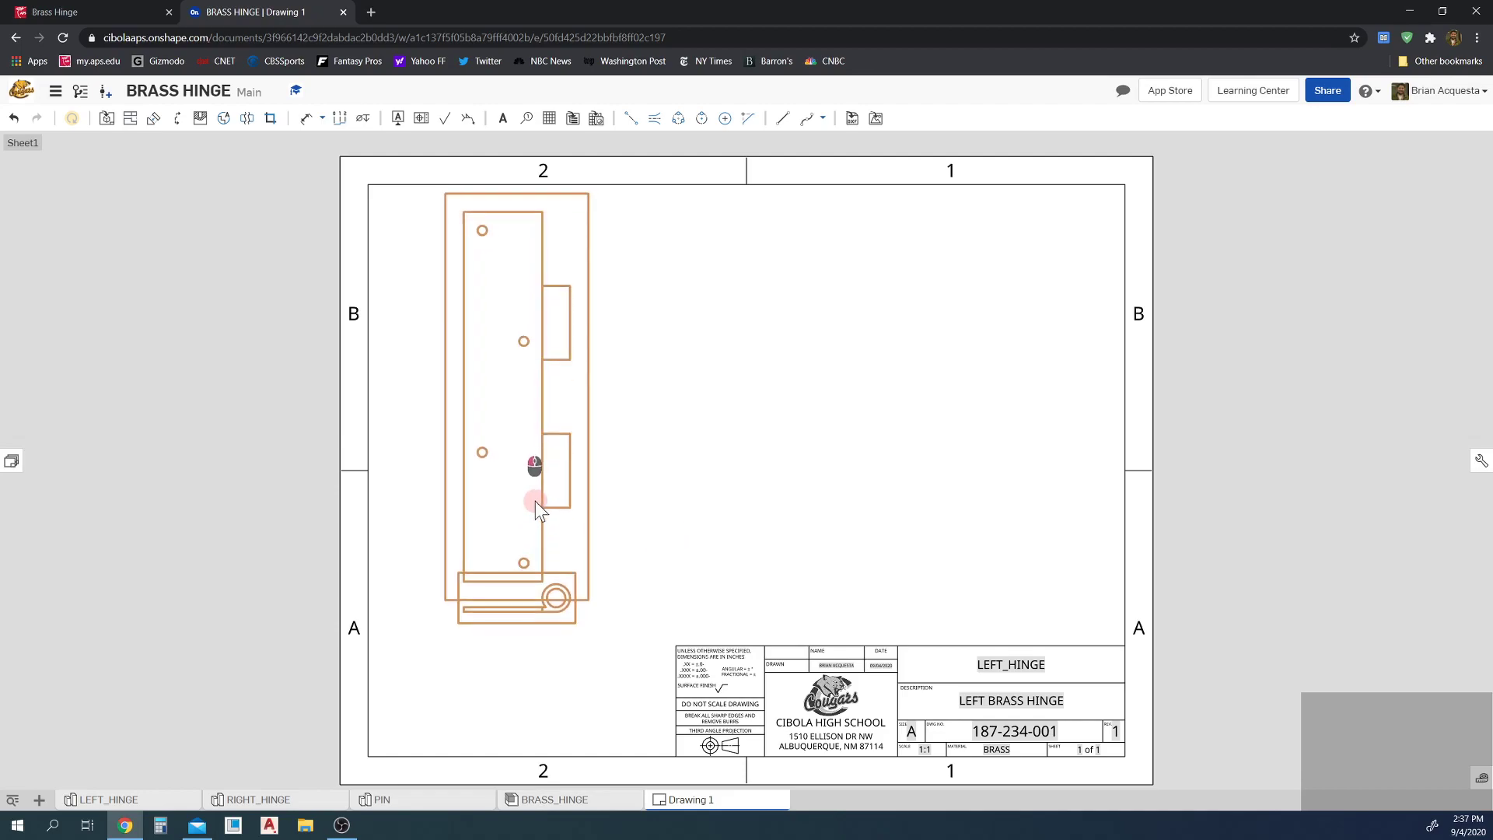
{"action": "left_click", "coordinate": [511, 600]}
{"action": "left_click_drag", "start_coordinate": [510, 636], "coordinate": [507, 639]}
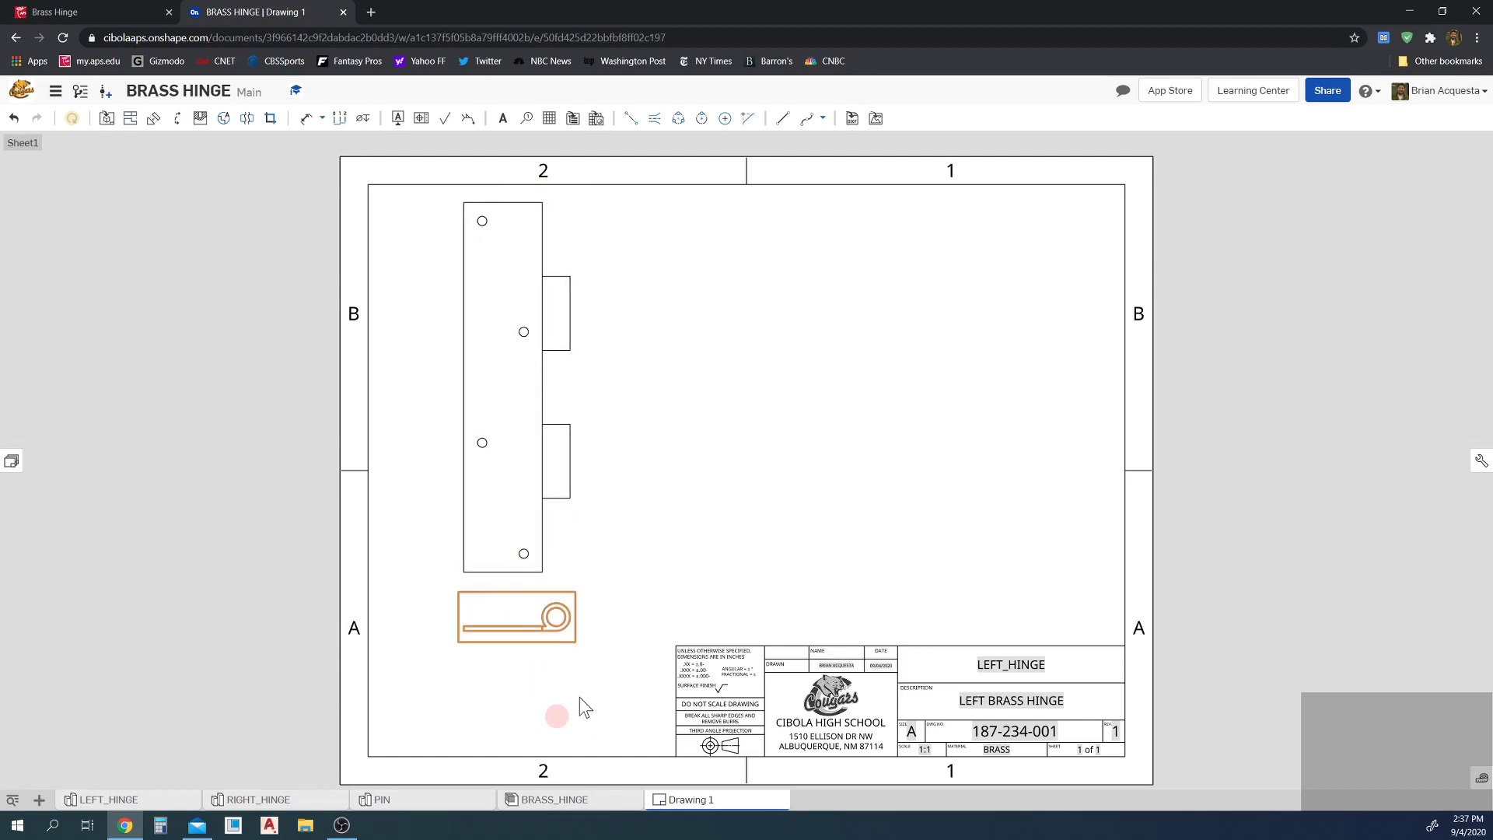
{"action": "left_click", "coordinate": [677, 395]}
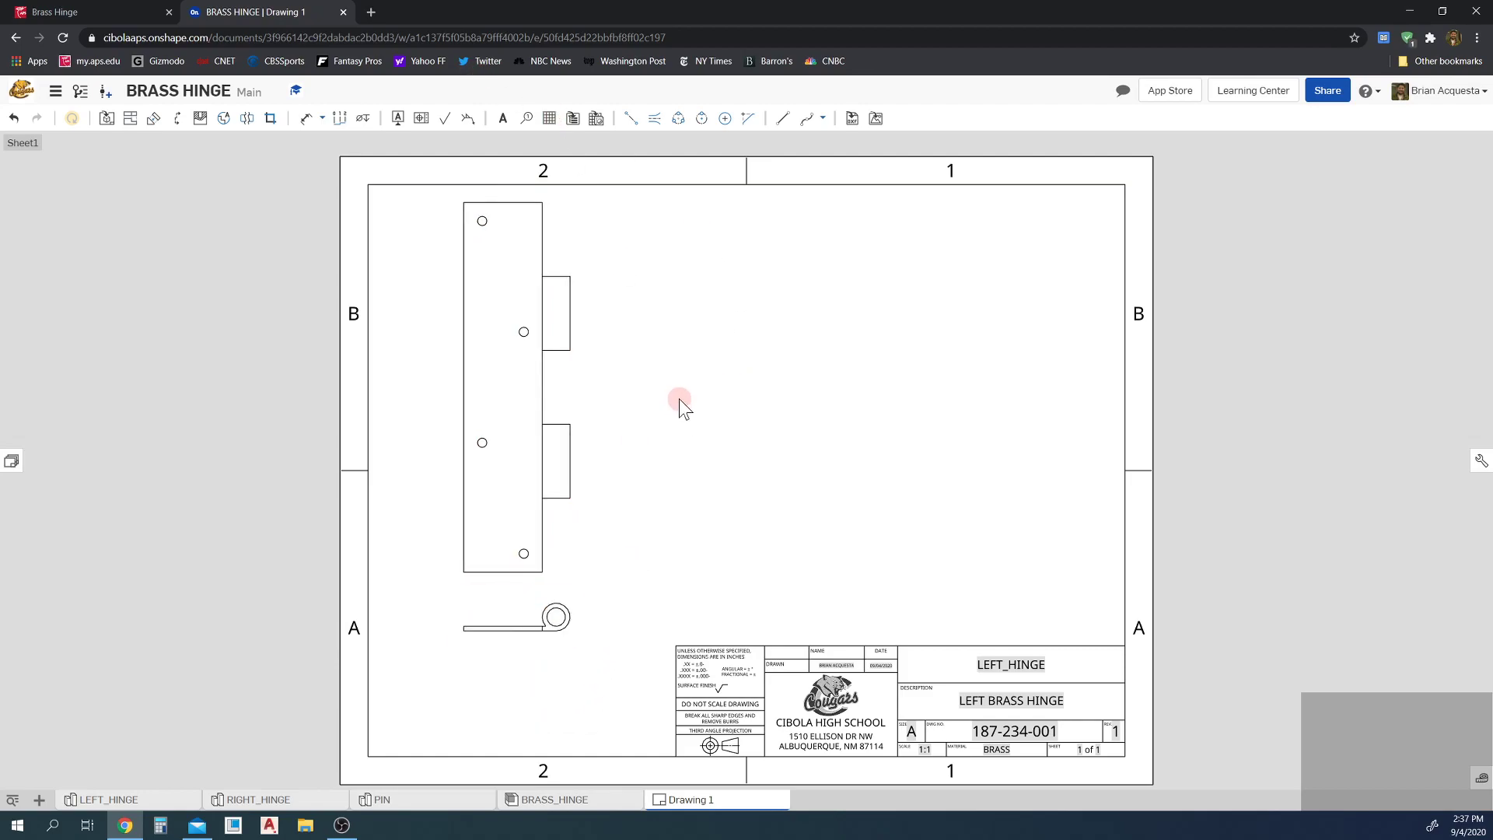
Step: Project a right side view and an isometric view of LEFT_HINGE from the front view, with the isometric in the upper right area
{"action": "left_click", "coordinate": [531, 616]}
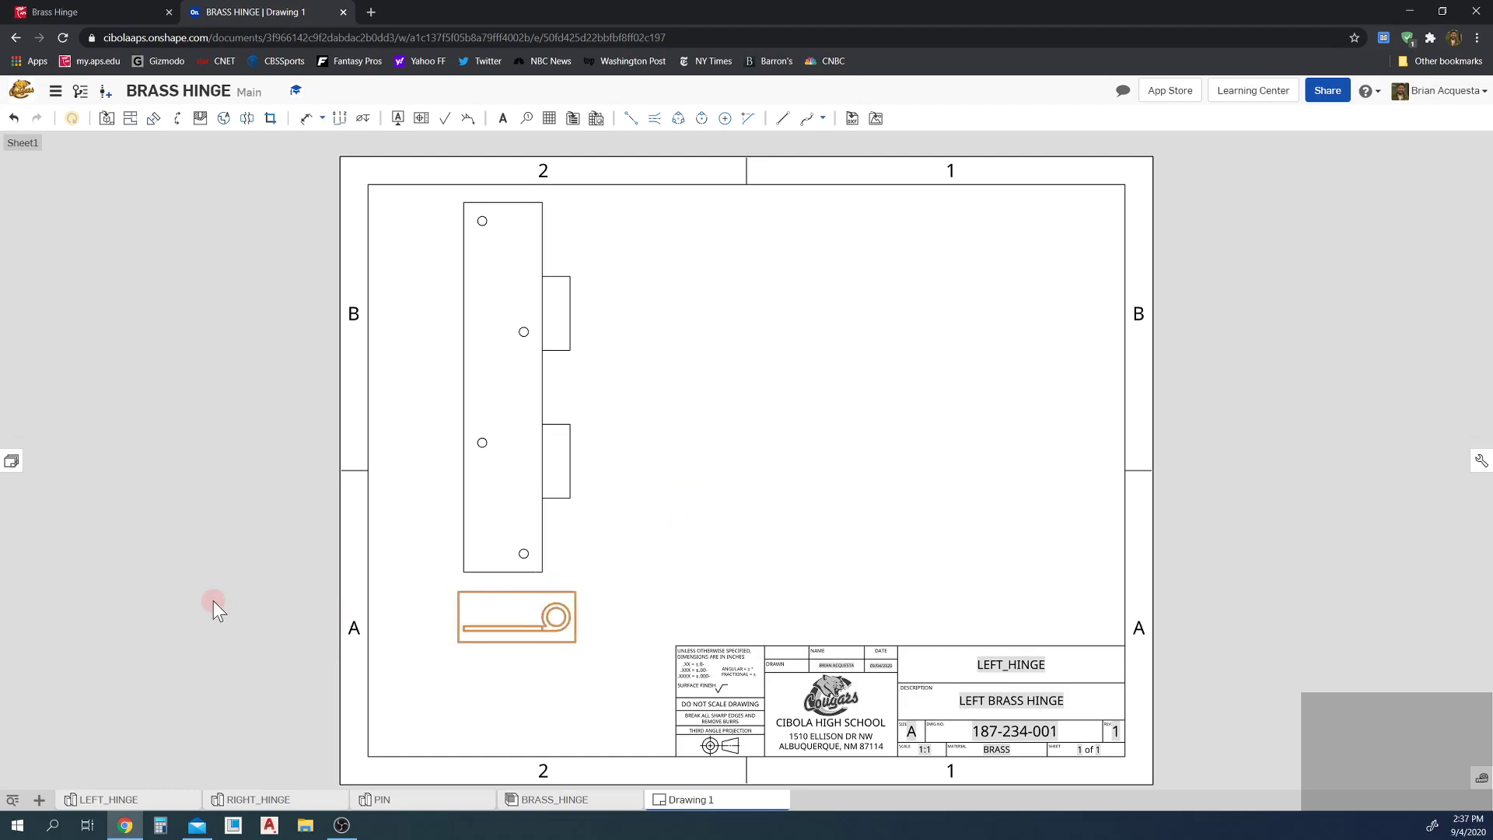
{"action": "left_click", "coordinate": [153, 122]}
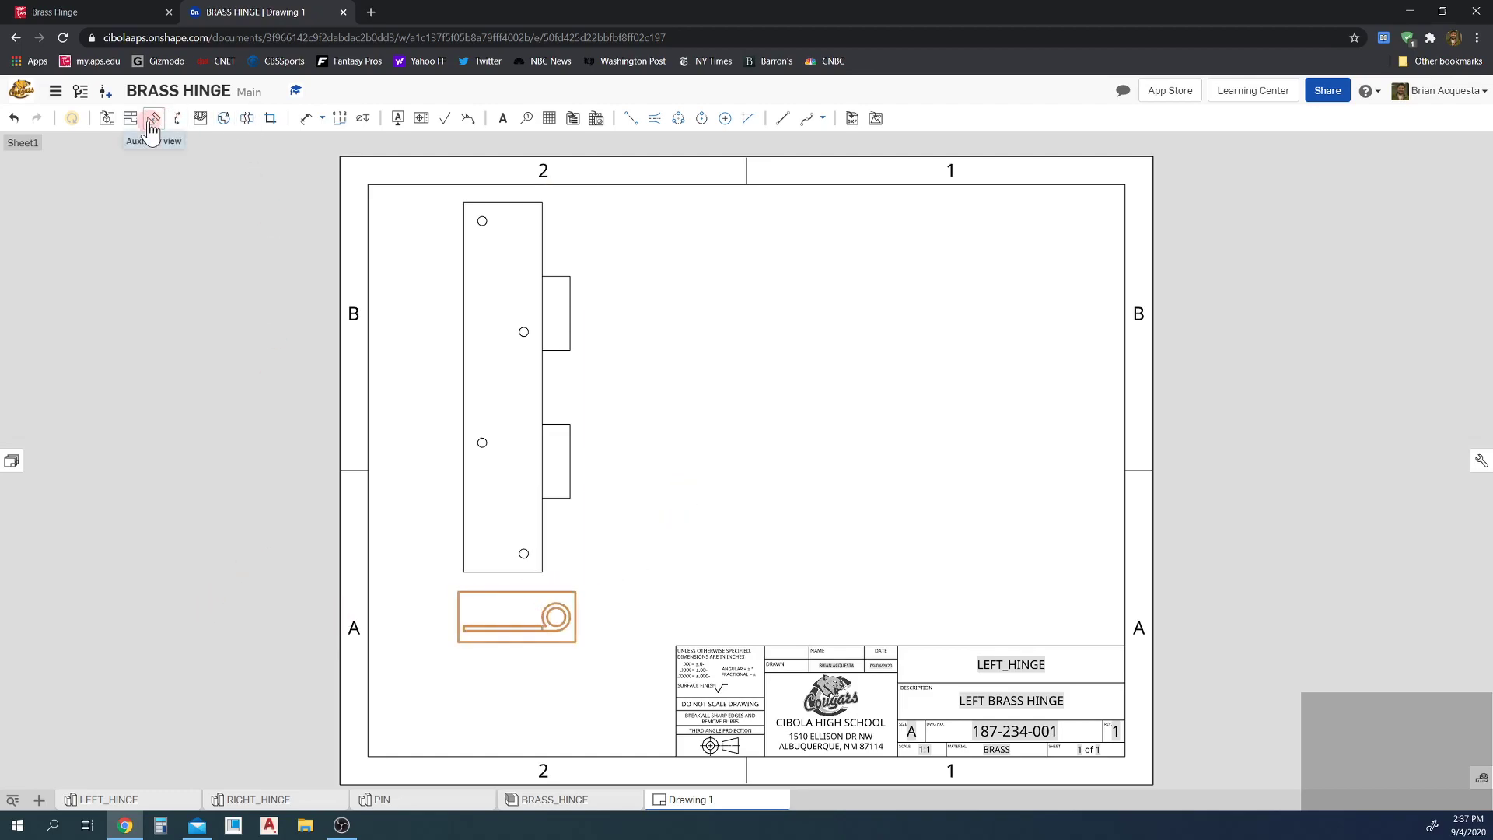
{"action": "left_click", "coordinate": [131, 120]}
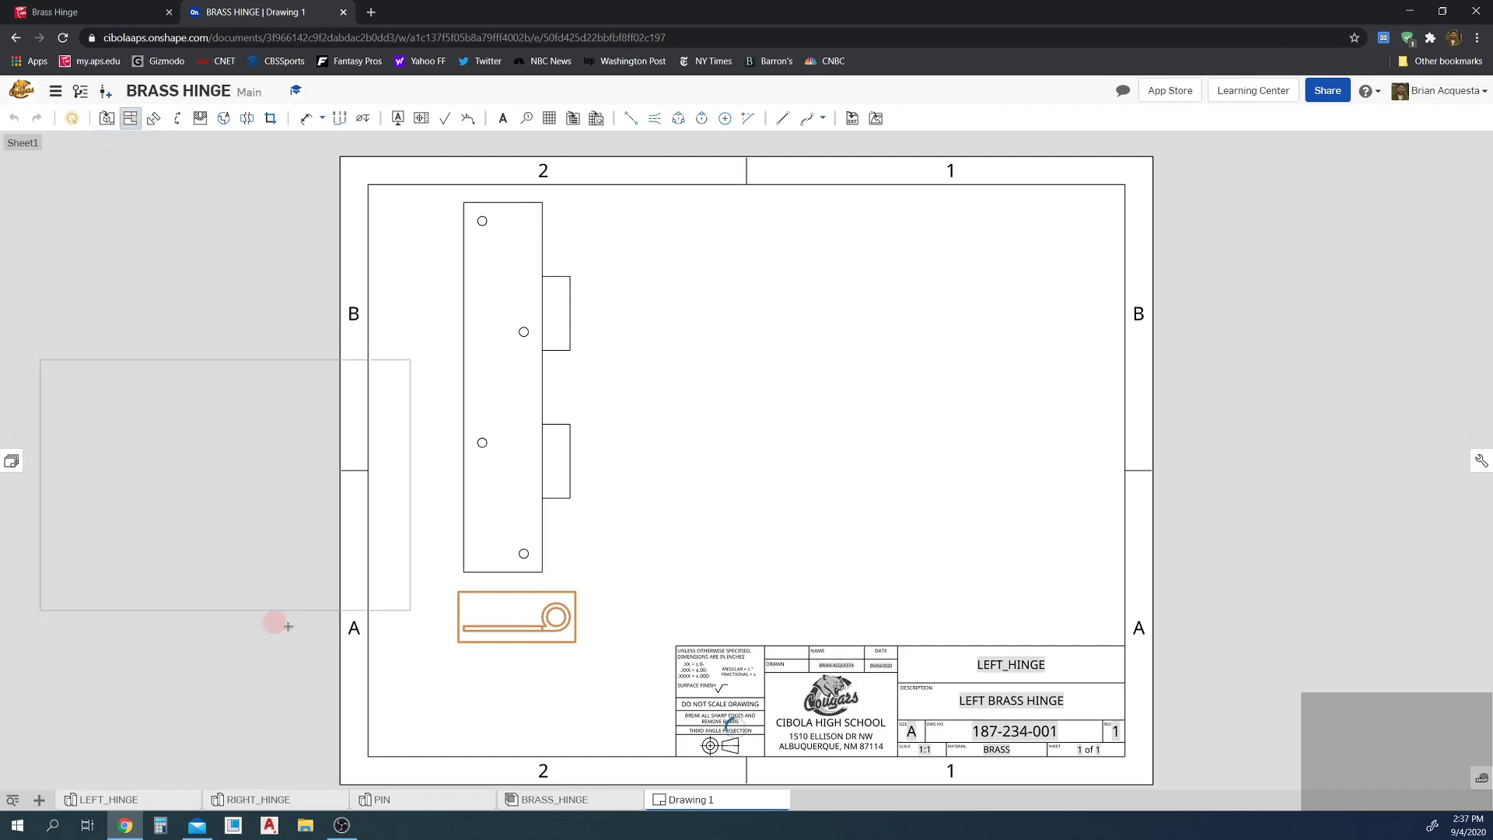
{"action": "left_click", "coordinate": [854, 611]}
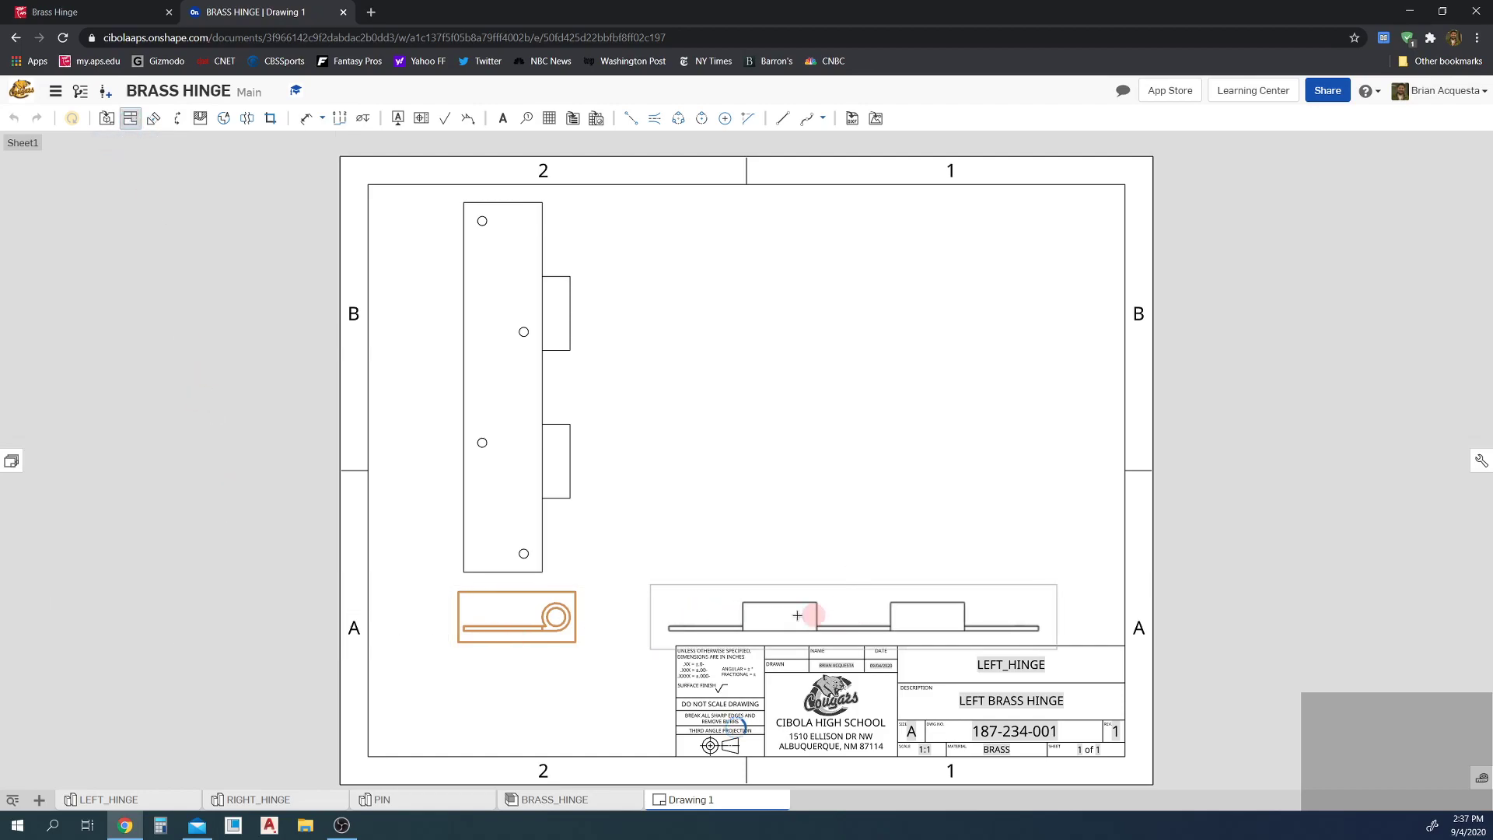
{"action": "left_click", "coordinate": [518, 617]}
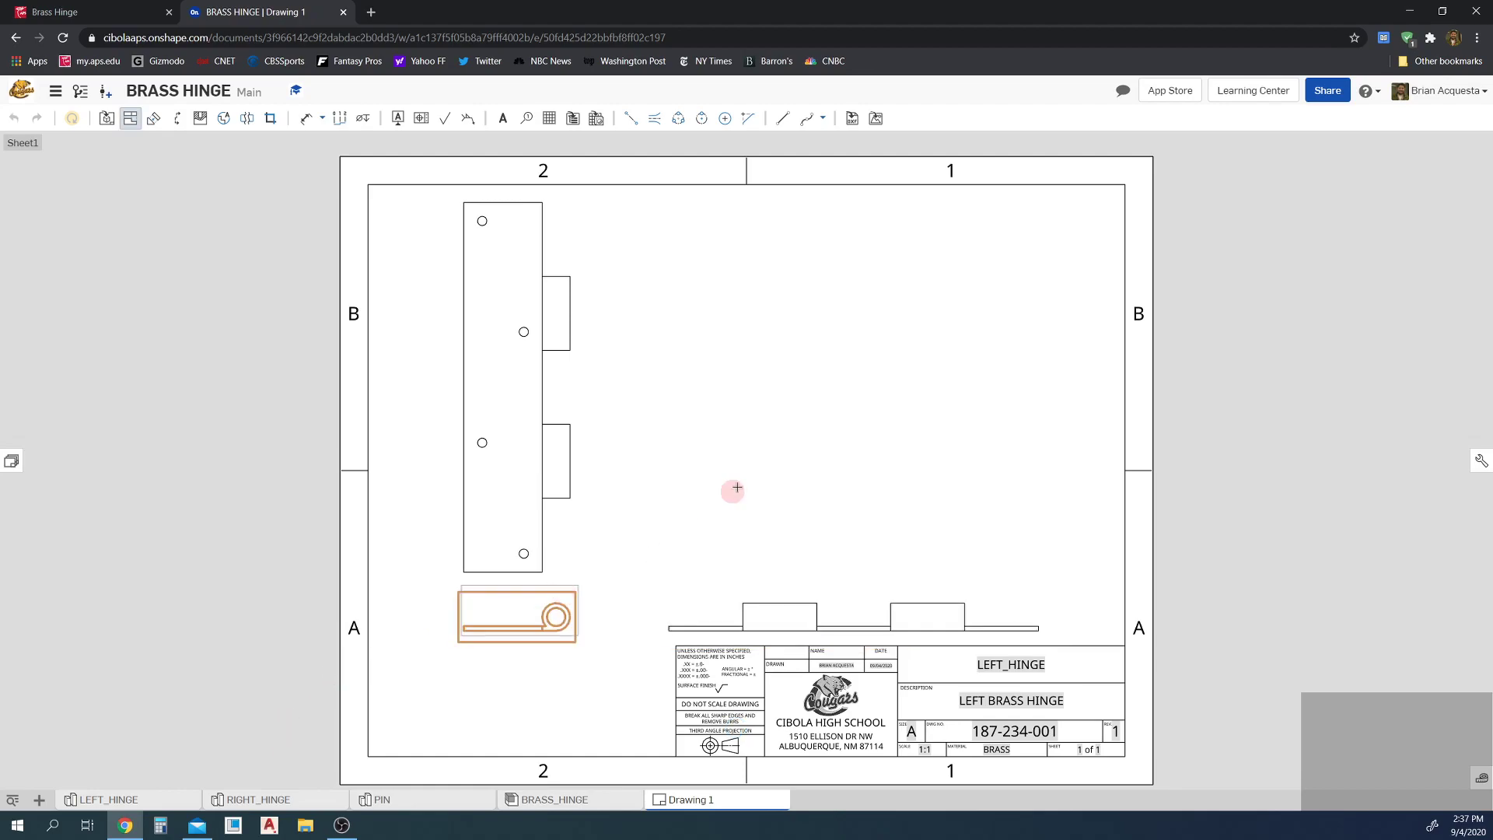
{"action": "left_click", "coordinate": [869, 378]}
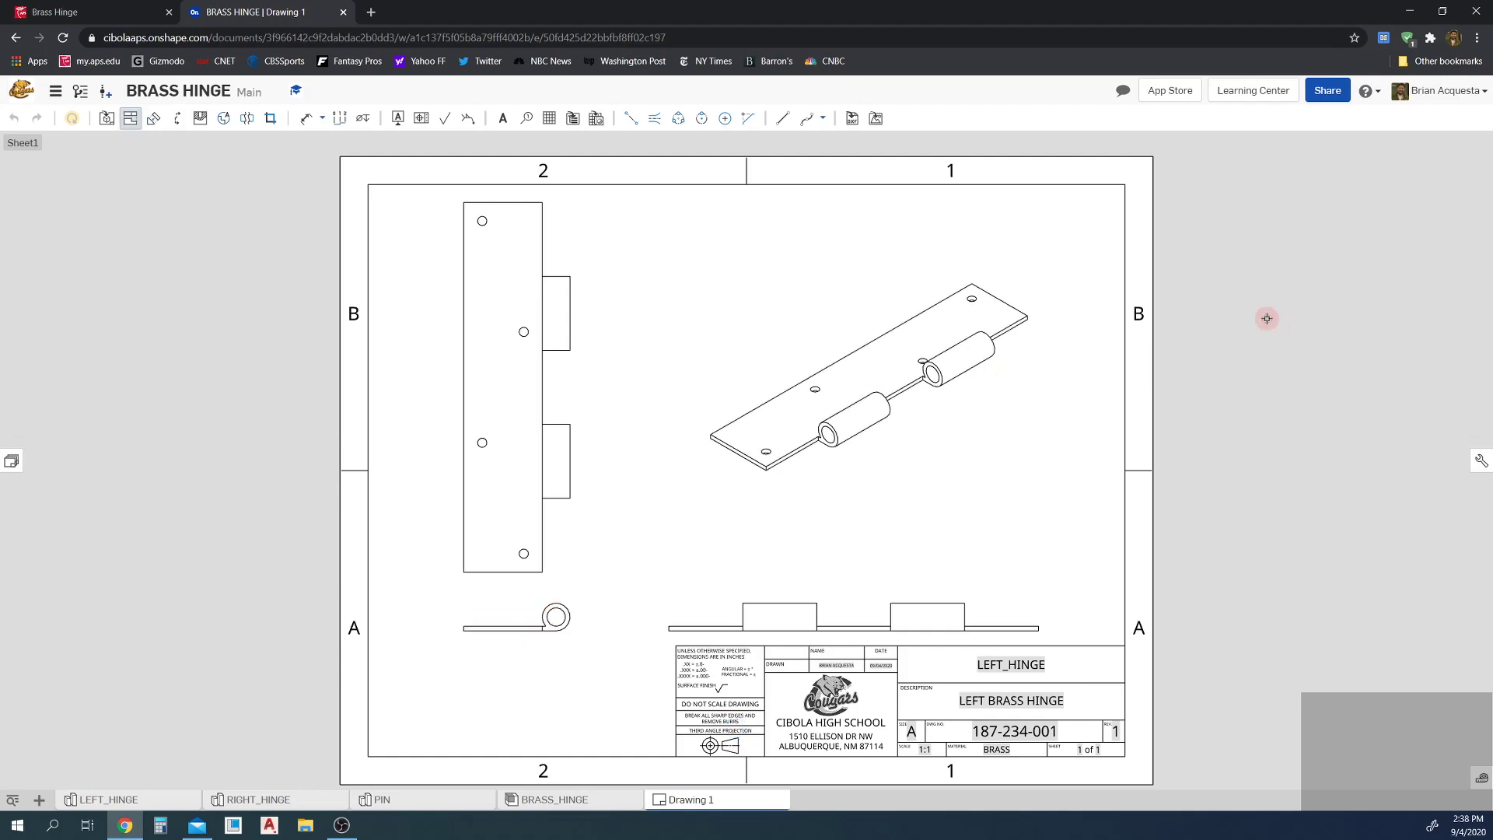
{"action": "key", "text": "Escape"}
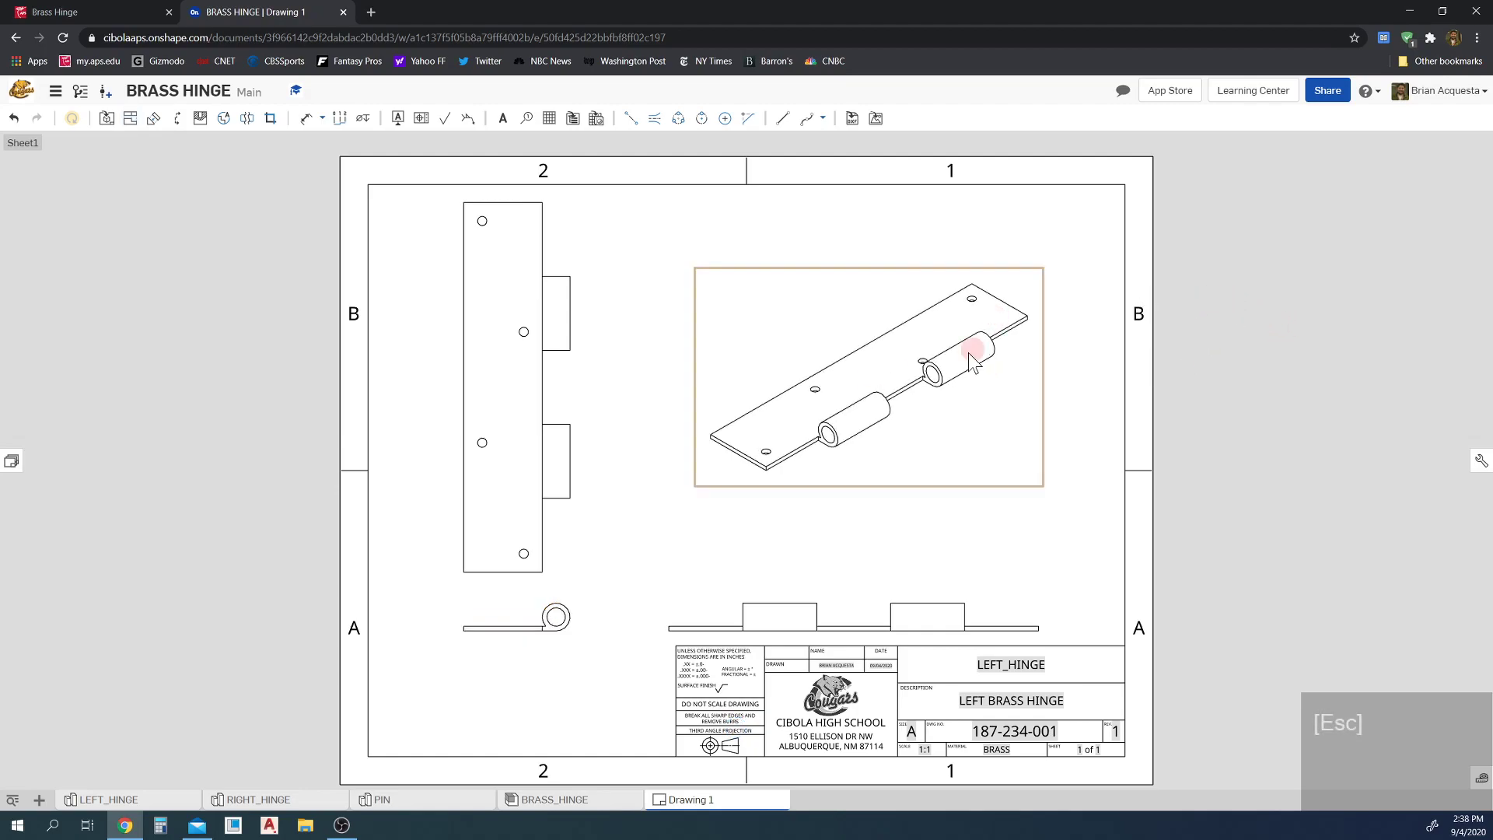
Step: Display the isometric view of LEFT_HINGE as a shaded view
{"action": "left_click", "coordinate": [876, 297]}
{"action": "right_click", "coordinate": [875, 297]}
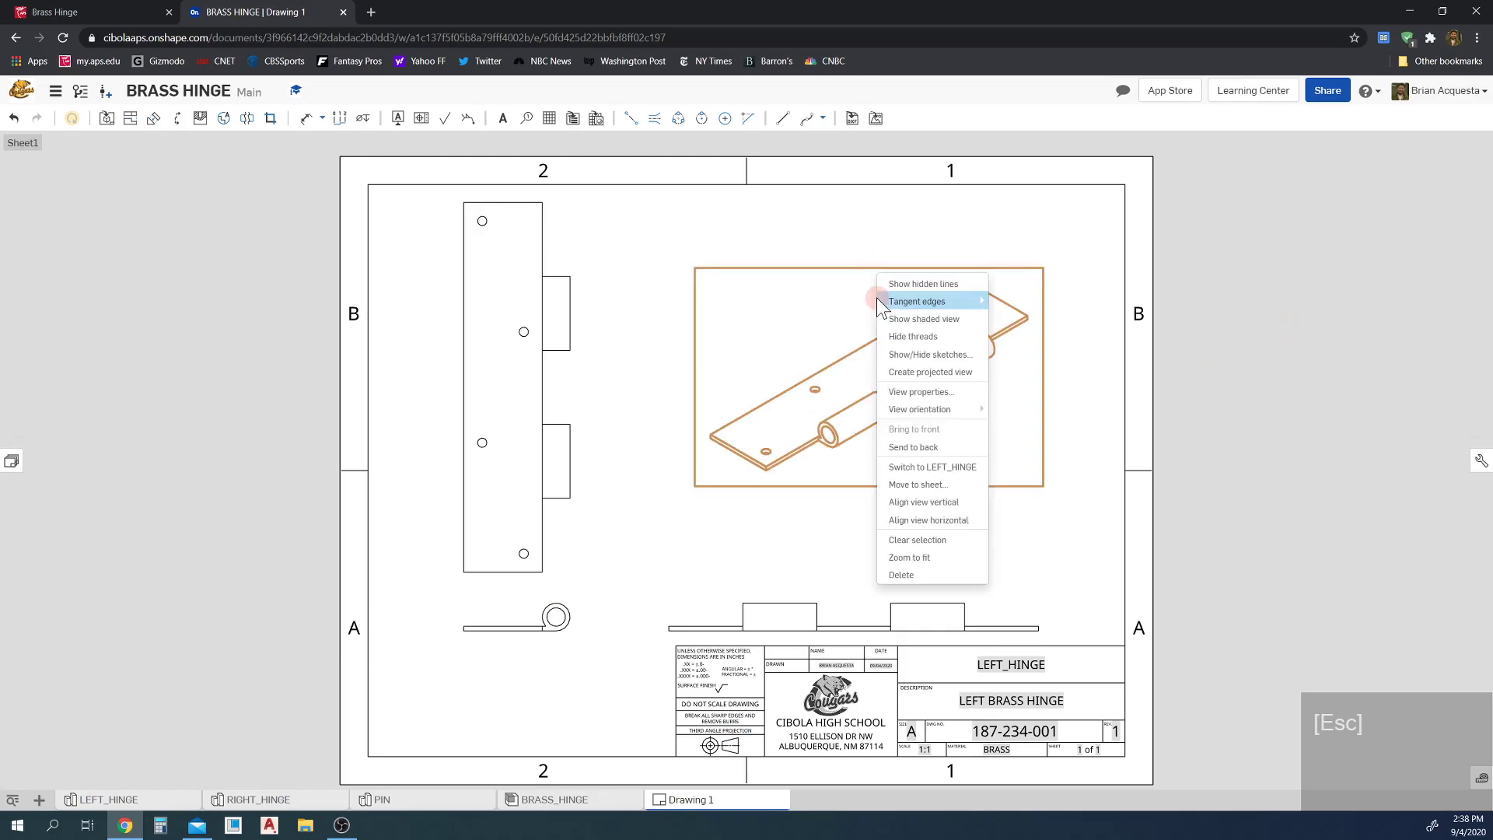
{"action": "mouse_move", "coordinate": [933, 311]}
{"action": "left_click", "coordinate": [1187, 314]}
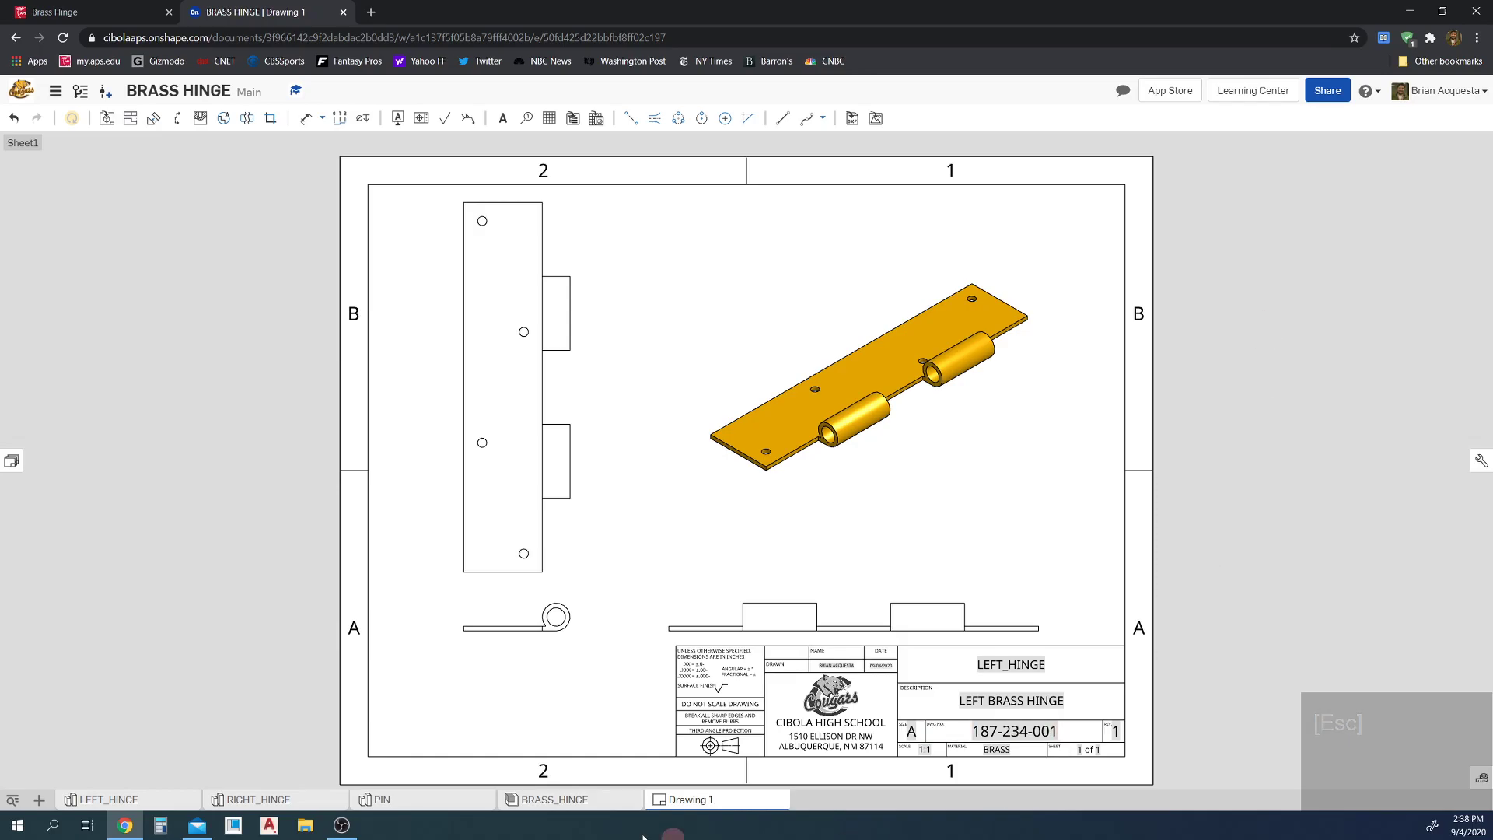
Step: In the properties of Drawing 1, set the name to LEFT_HINGE and the description to LEFT BRASS HINGE
{"action": "right_click", "coordinate": [690, 802]}
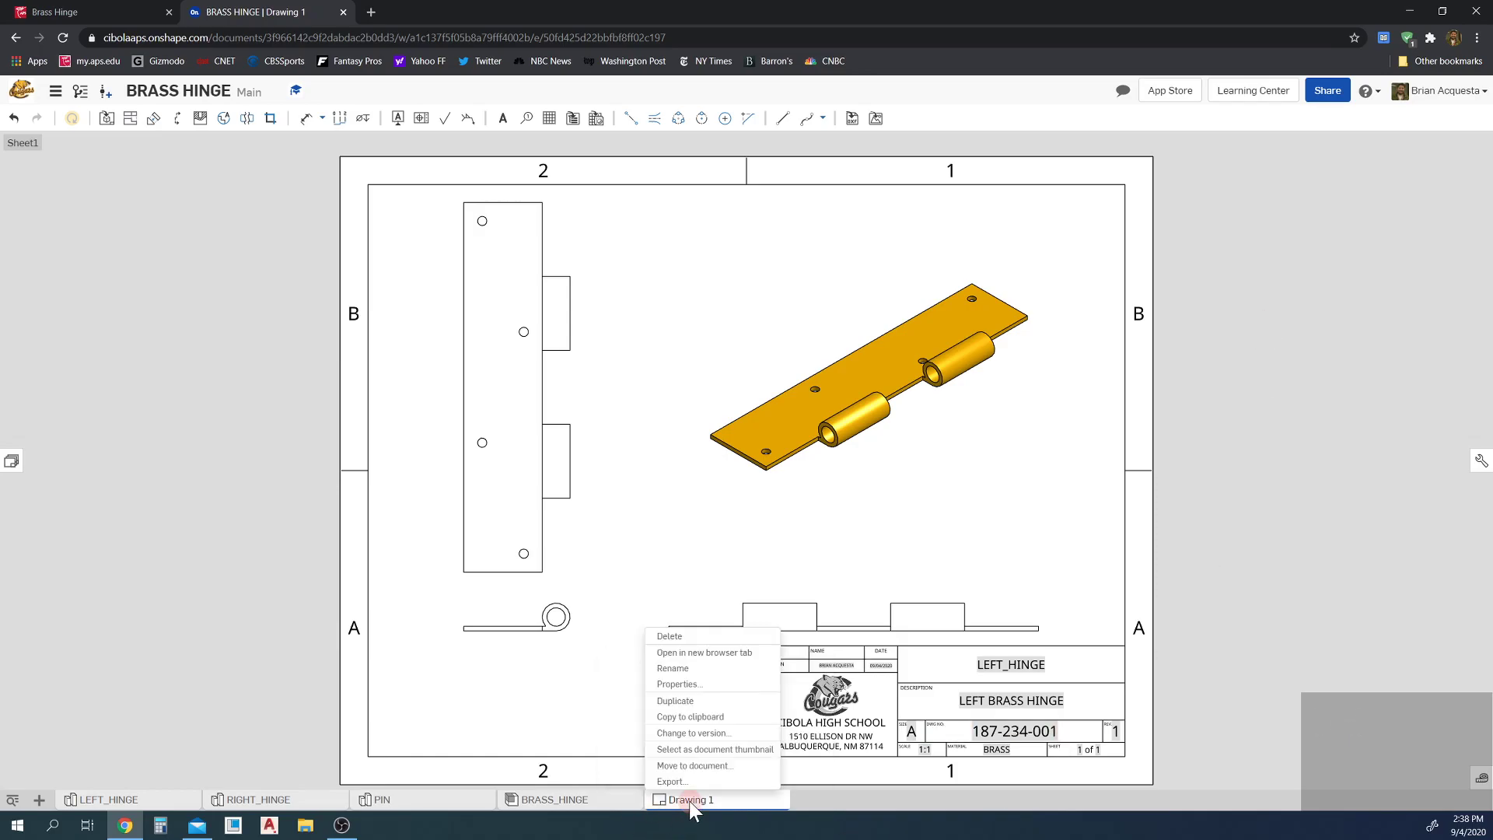
{"action": "left_click", "coordinate": [704, 684]}
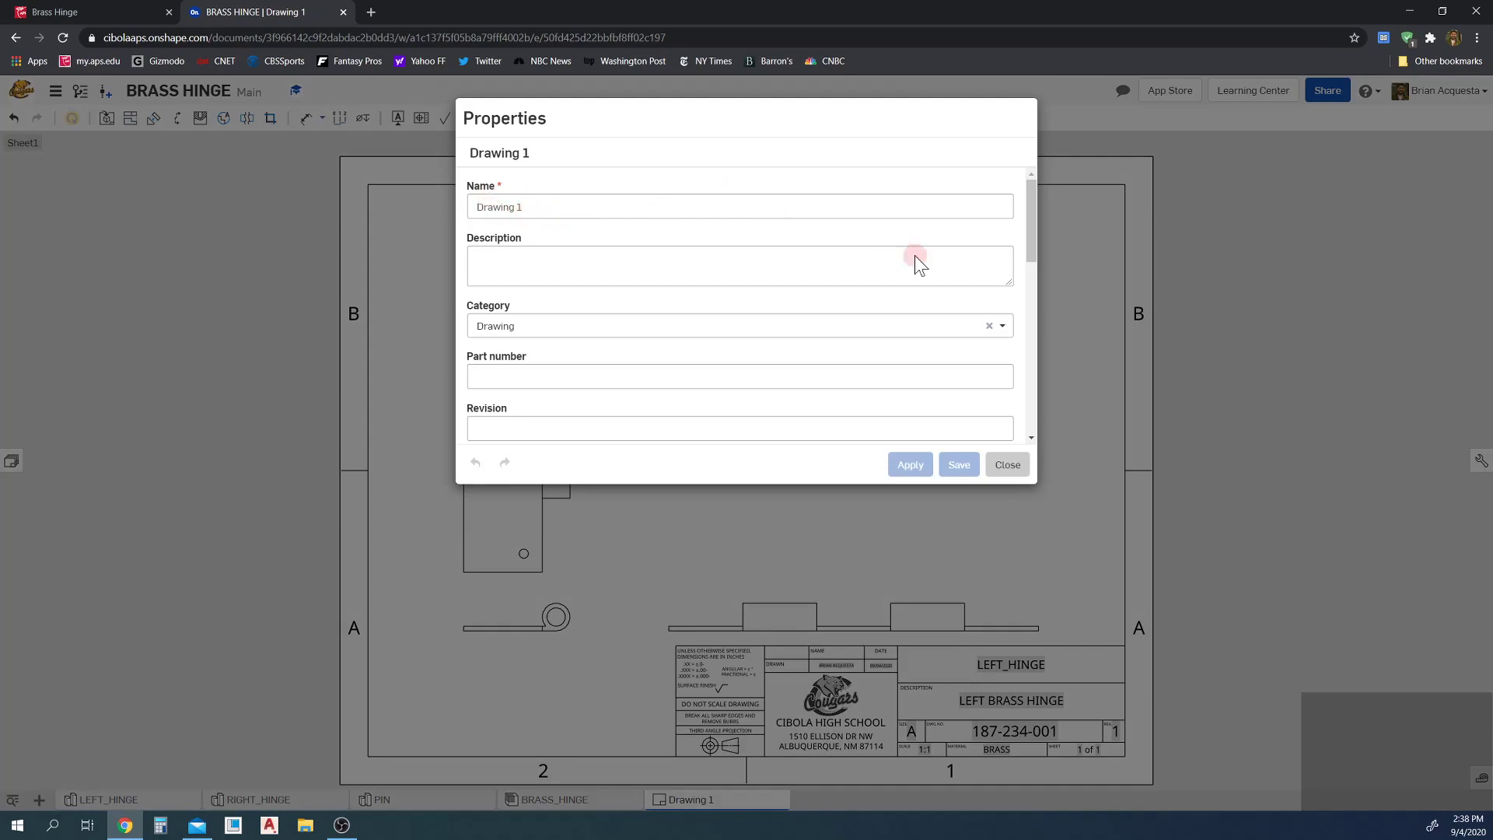
{"action": "triple_click", "coordinate": [598, 202]}
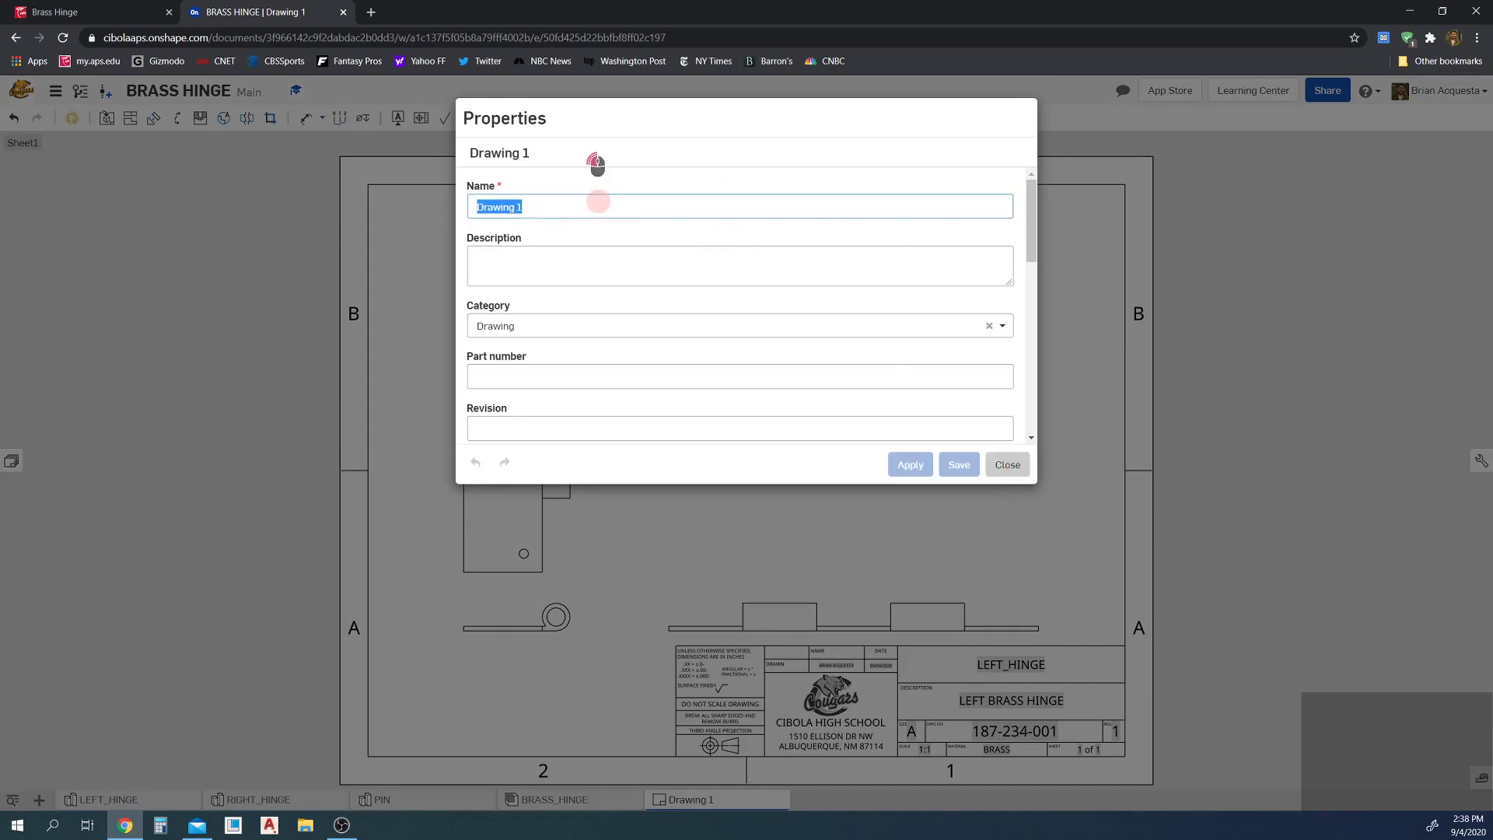
{"action": "type", "text": "LEFT_"}
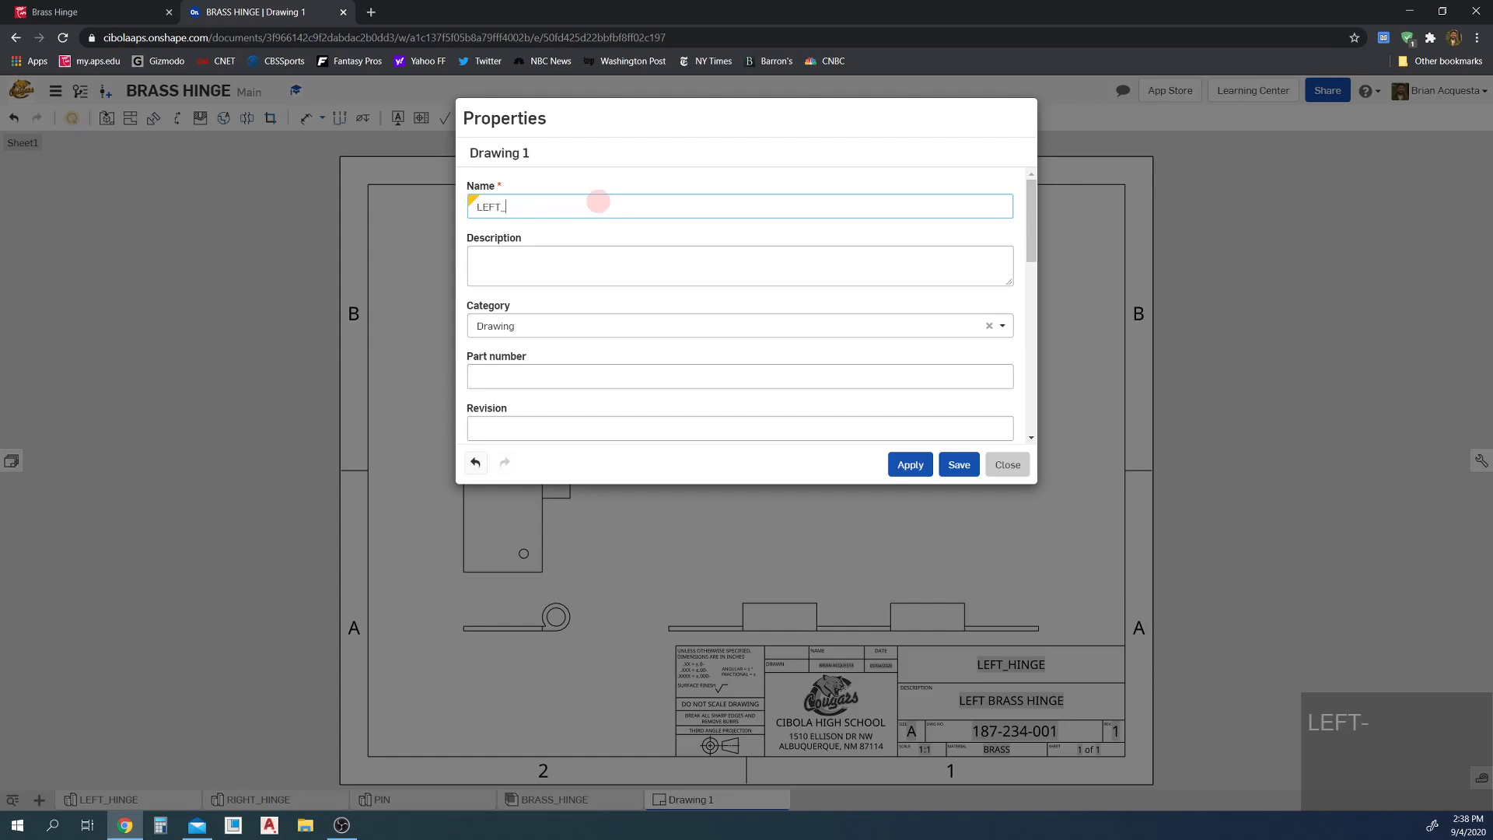
{"action": "type", "text": "HINGE"}
{"action": "left_click", "coordinate": [517, 271]}
{"action": "type", "text": "LEF"}
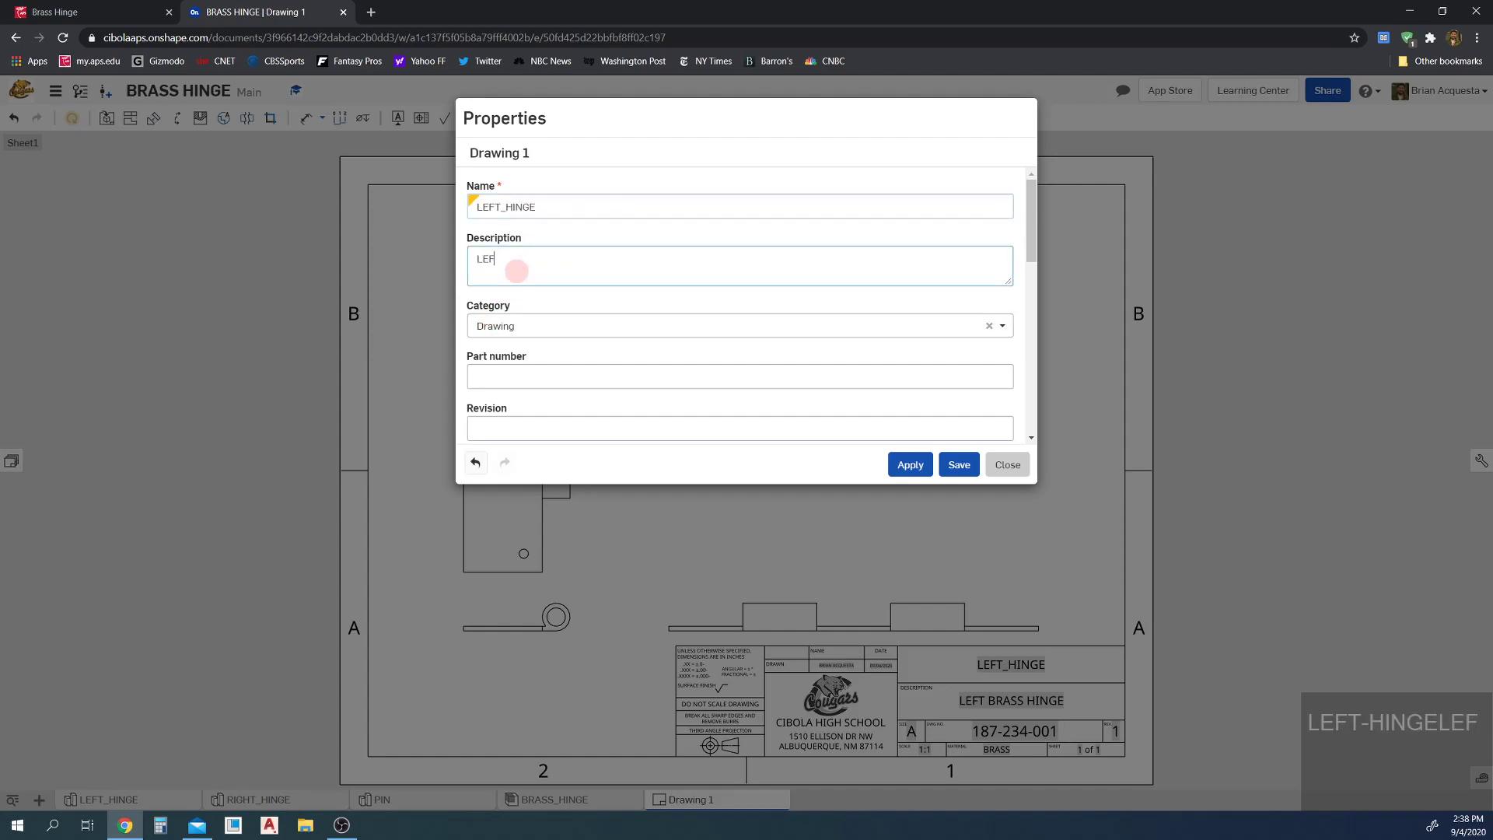
{"action": "type", "text": "T BRAS"}
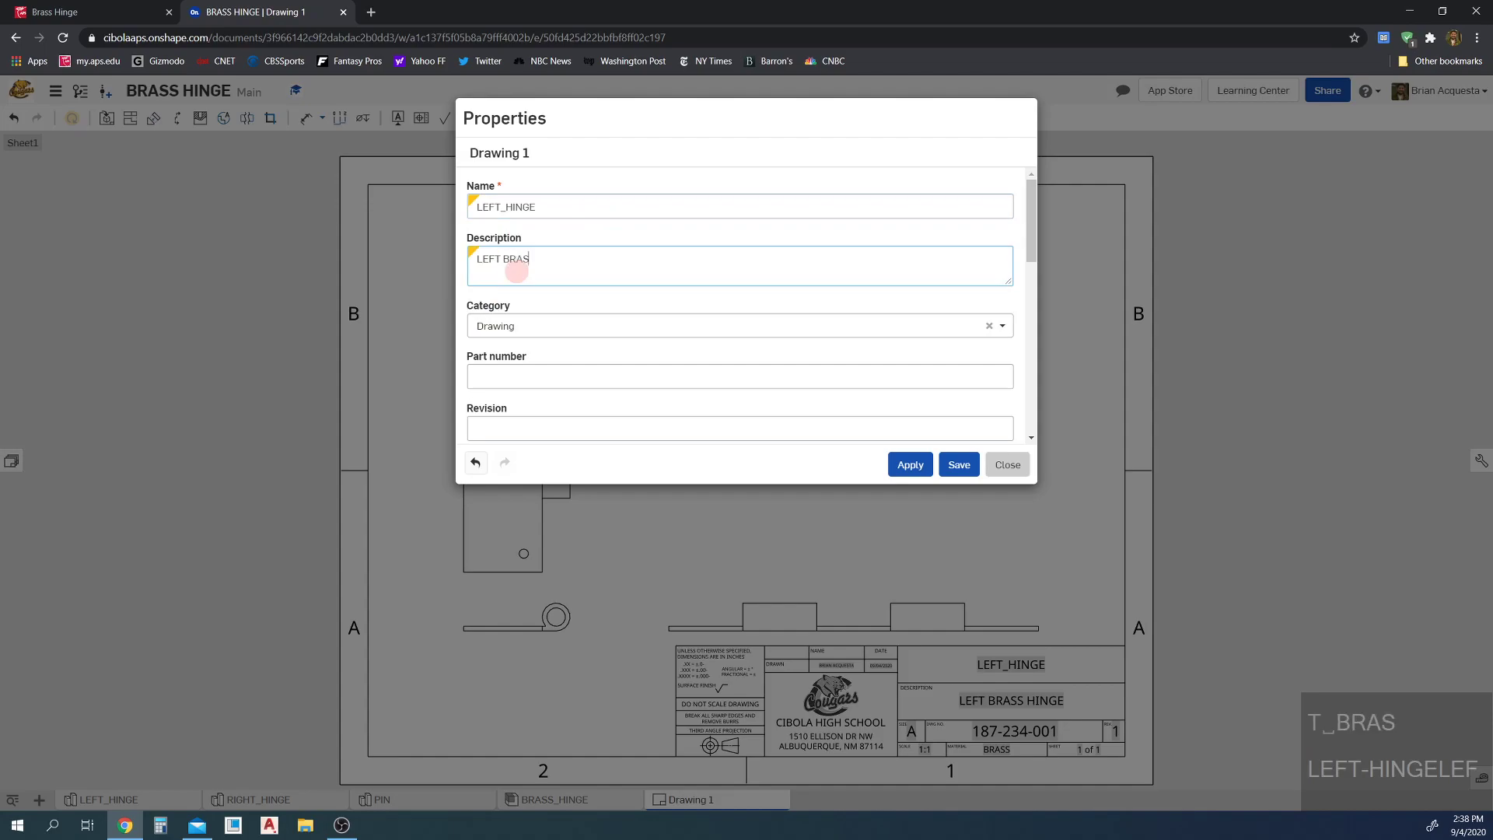
{"action": "type", "text": "S HINGE"}
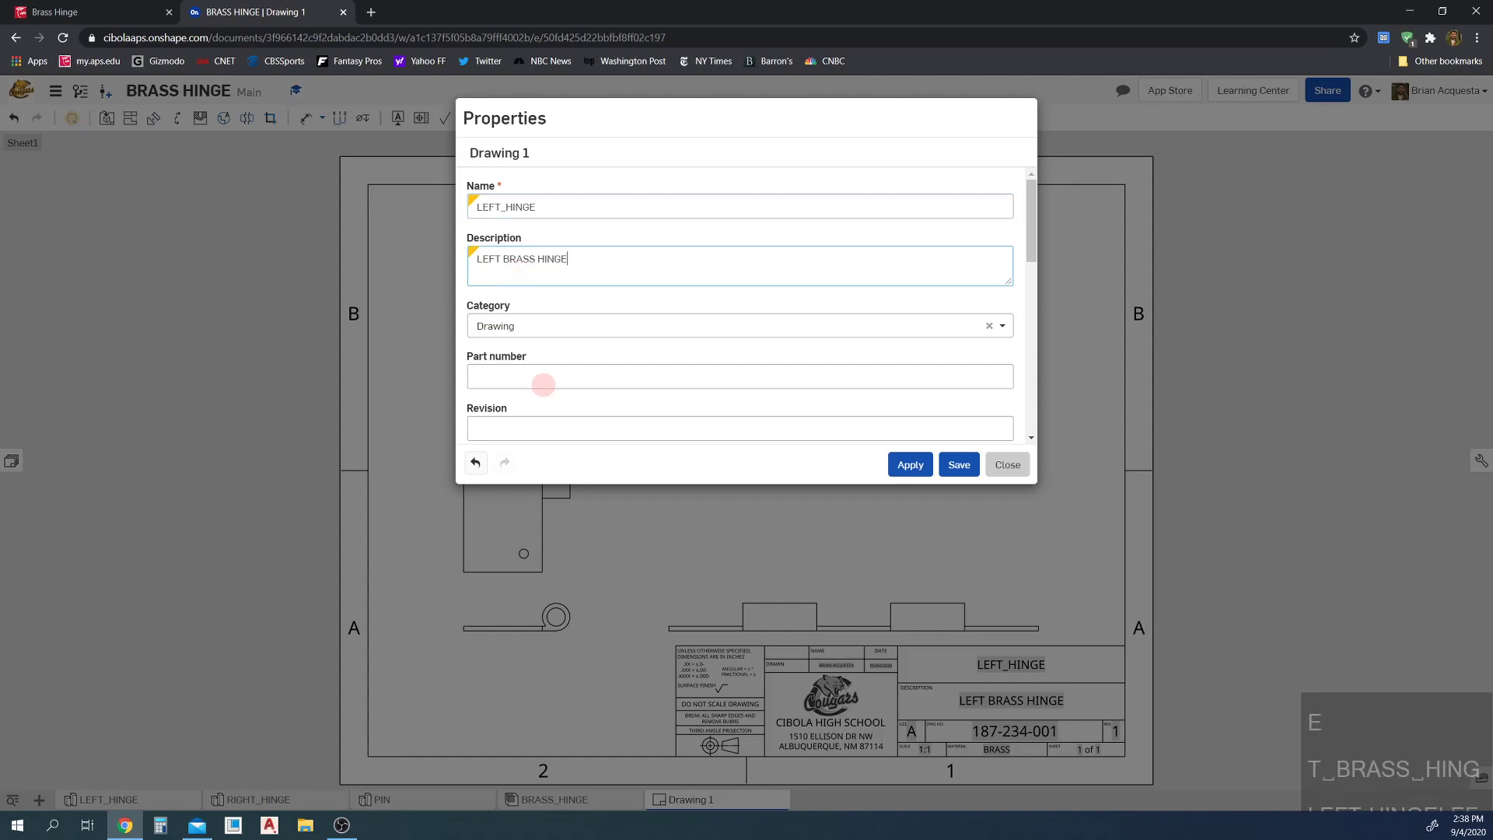
Step: Set the drawing's part number to 187-234-001 and its revision to 1, and save the properties
{"action": "left_click", "coordinate": [543, 384]}
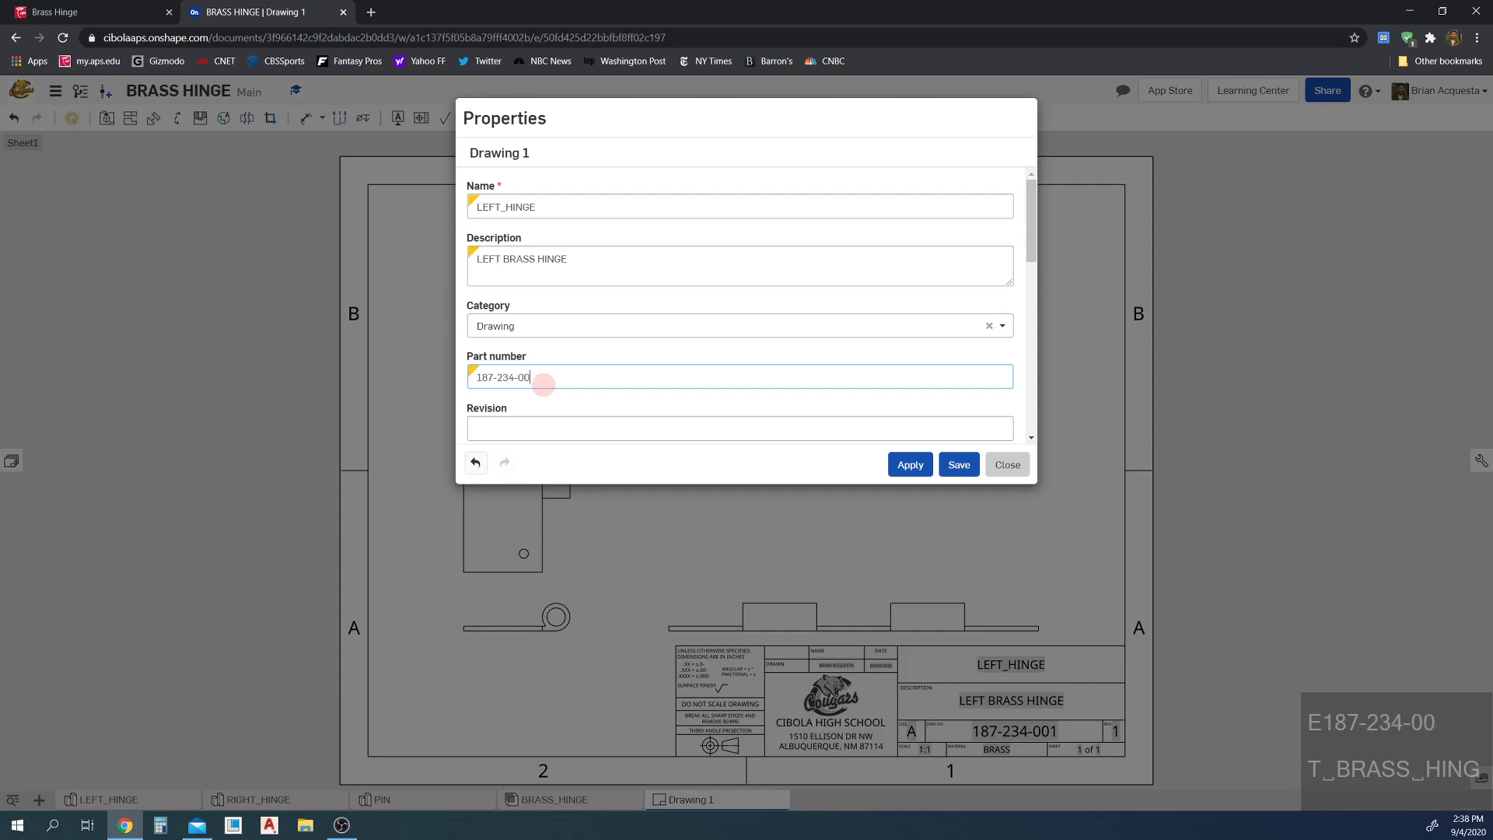
{"action": "type", "text": "187-234-001"}
{"action": "left_click", "coordinate": [537, 428]}
{"action": "type", "text": "1"}
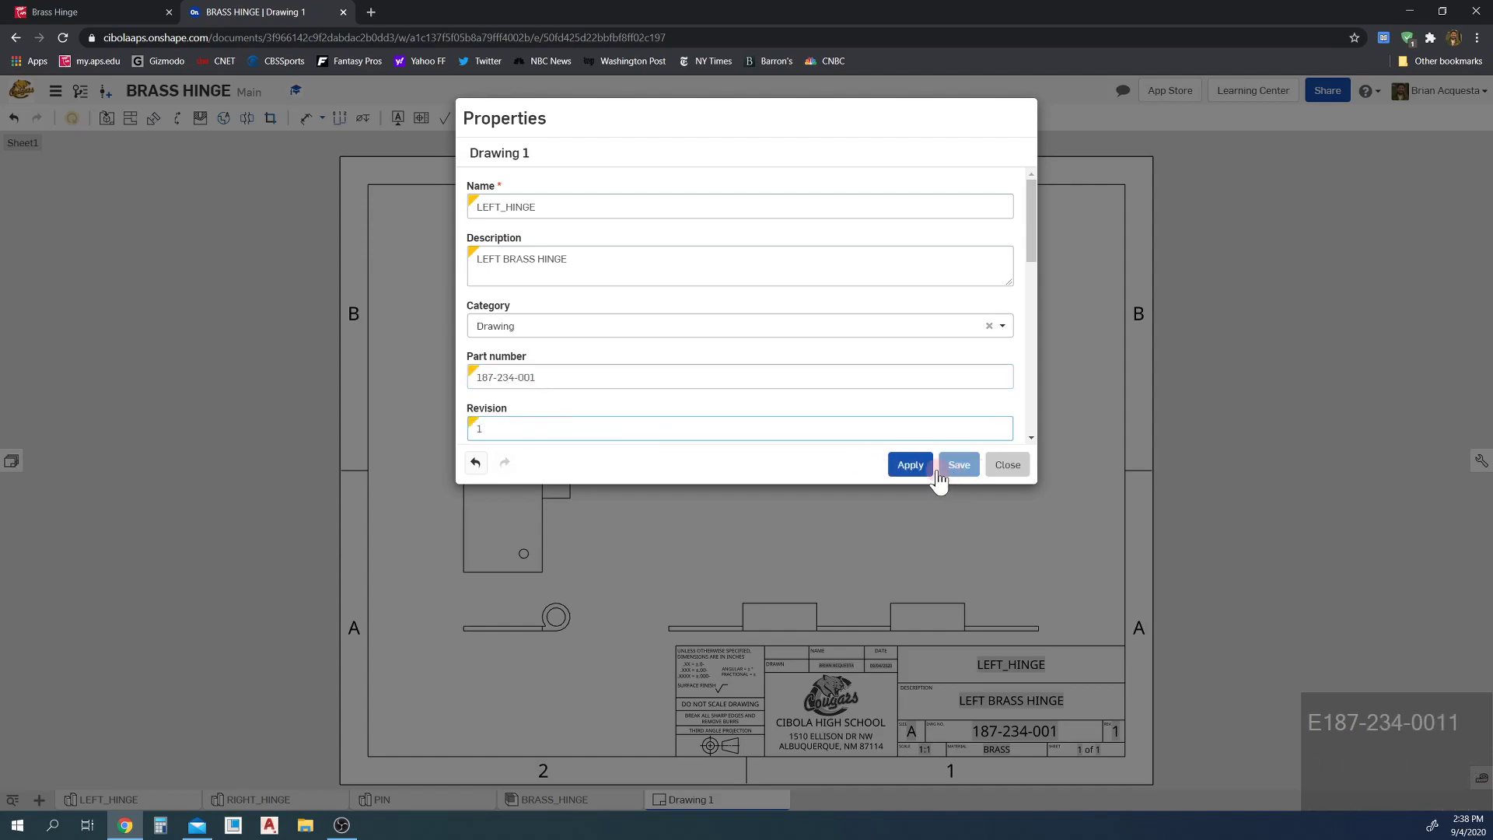
{"action": "left_click", "coordinate": [975, 468]}
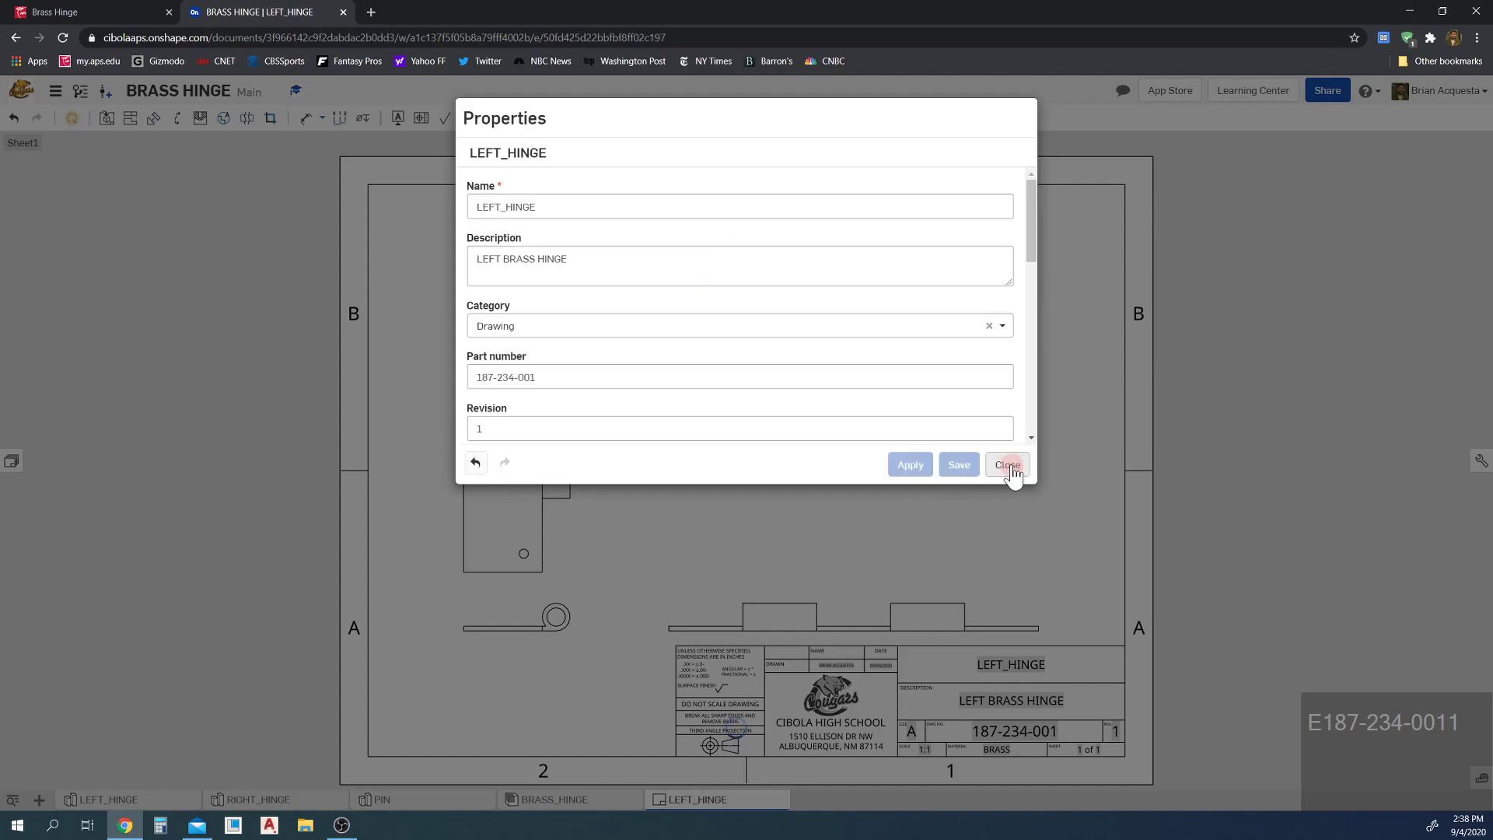
{"action": "left_click", "coordinate": [981, 613]}
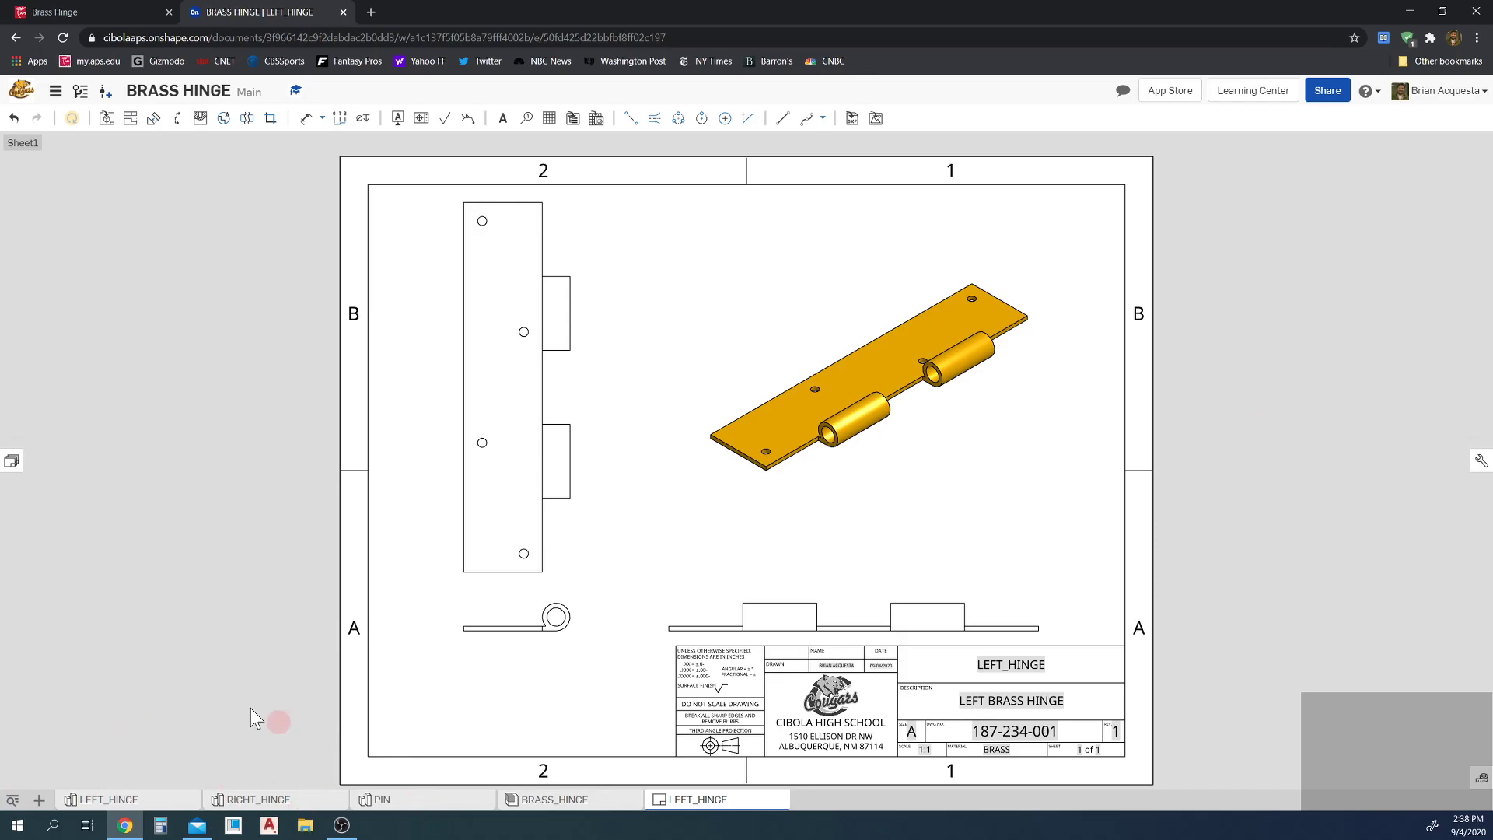
Step: Create a new drawing without views from the custom CHS_ANSI_A_INCH.dwt template
{"action": "left_click", "coordinate": [38, 799]}
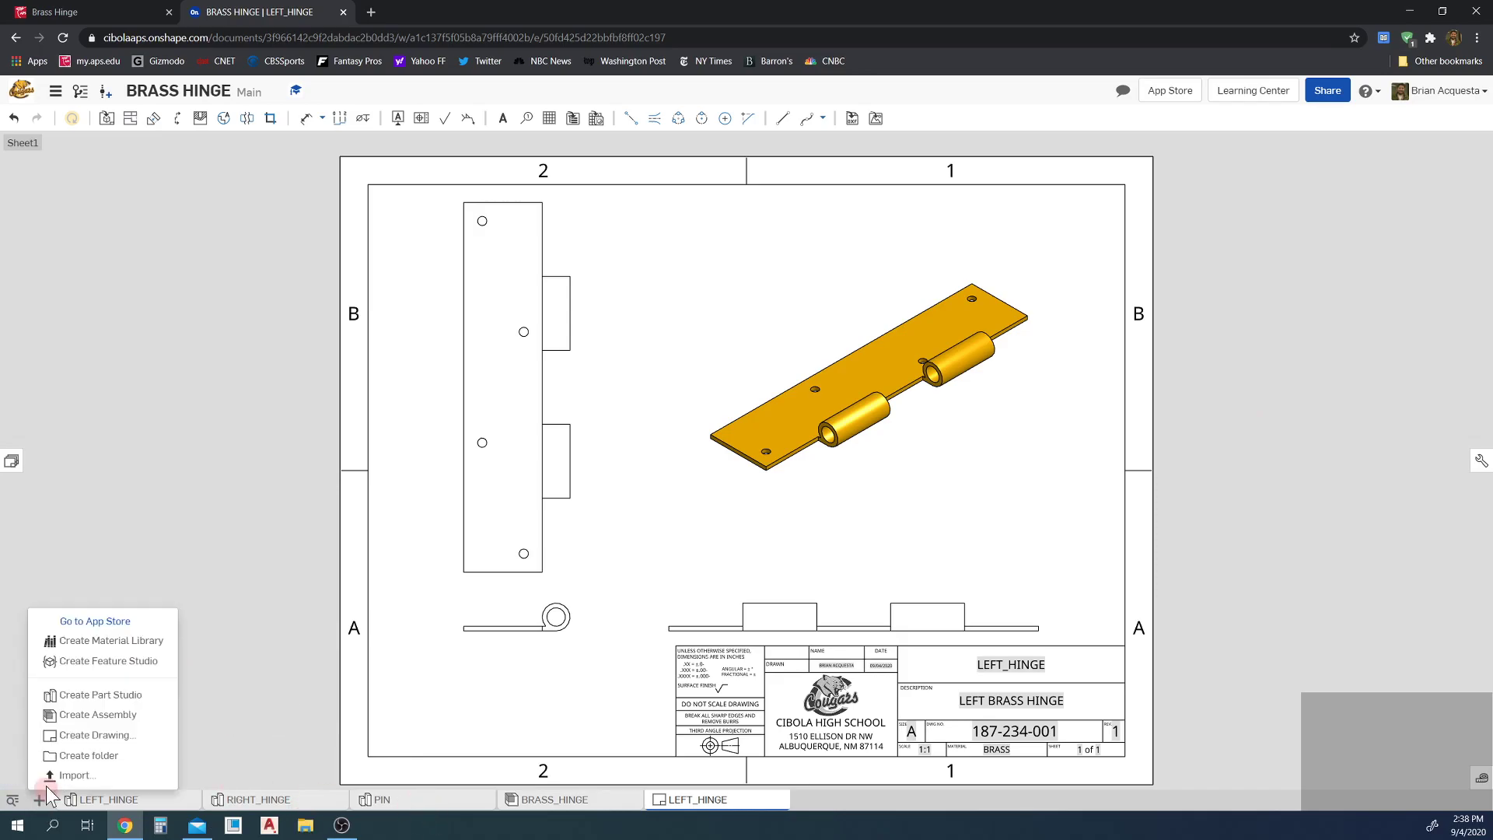
{"action": "left_click", "coordinate": [116, 735]}
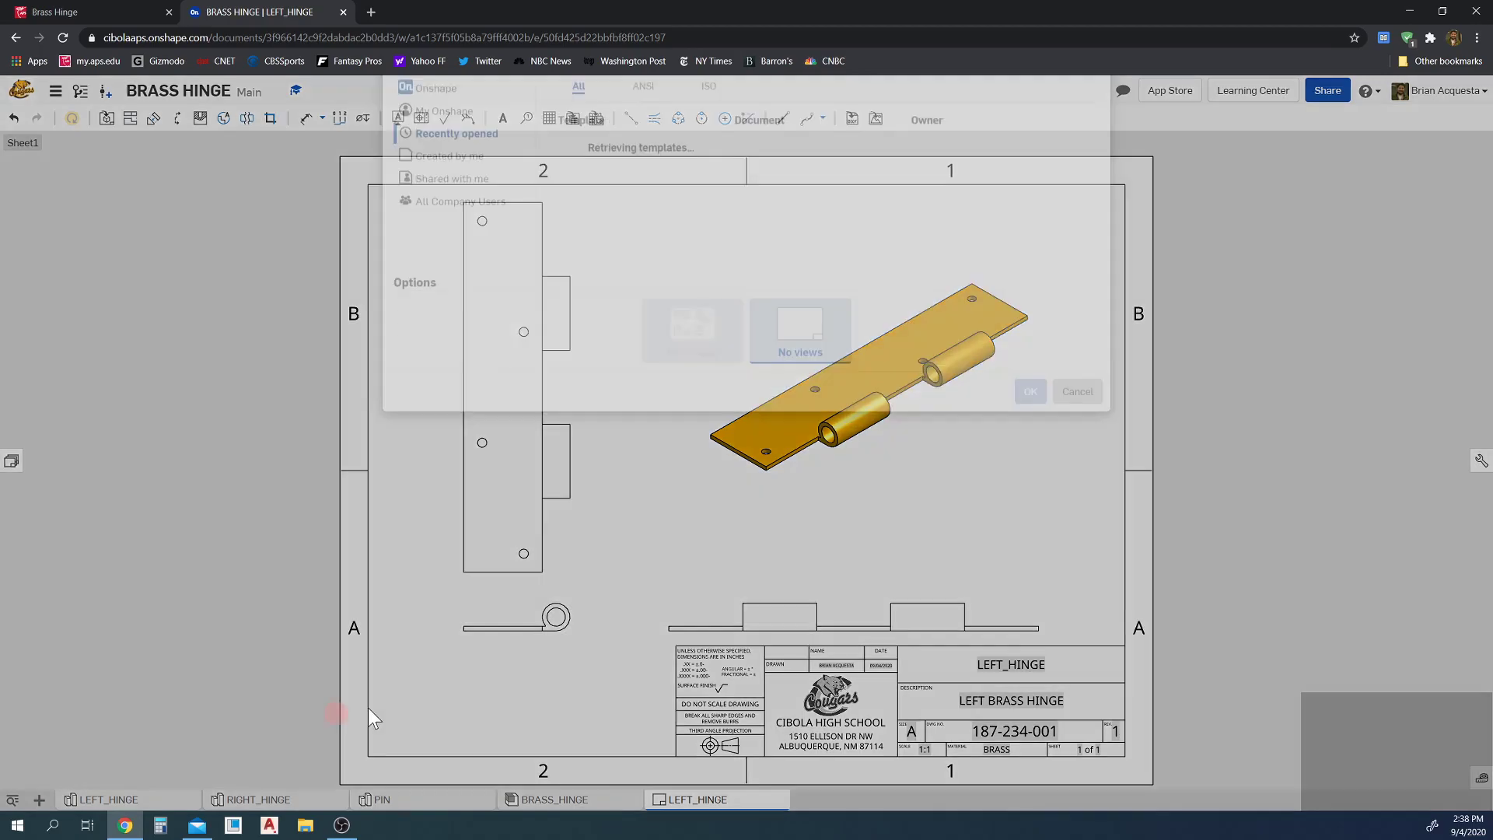
{"action": "left_click", "coordinate": [440, 191]}
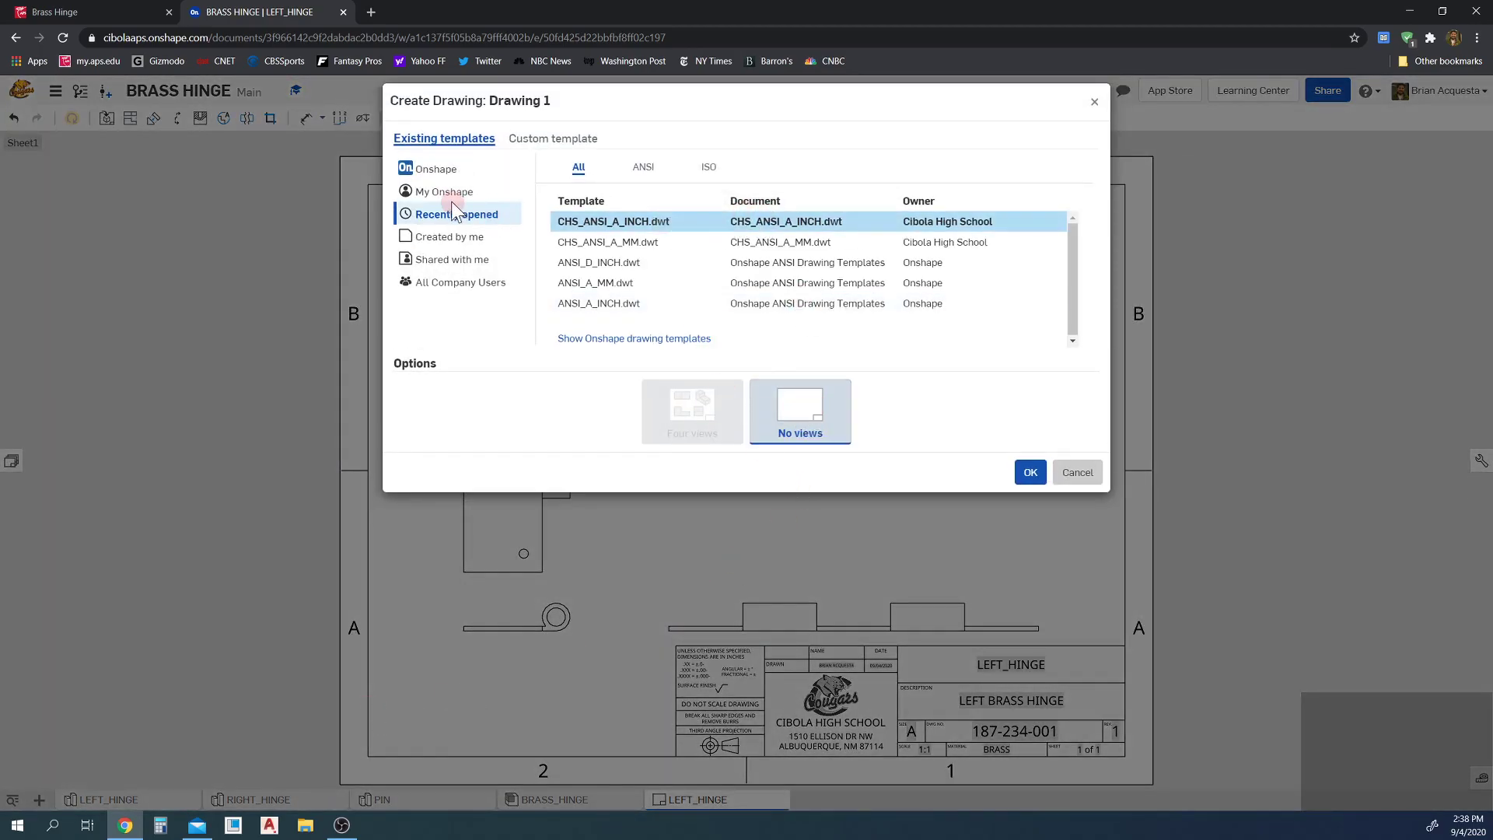
{"action": "left_click", "coordinate": [660, 223]}
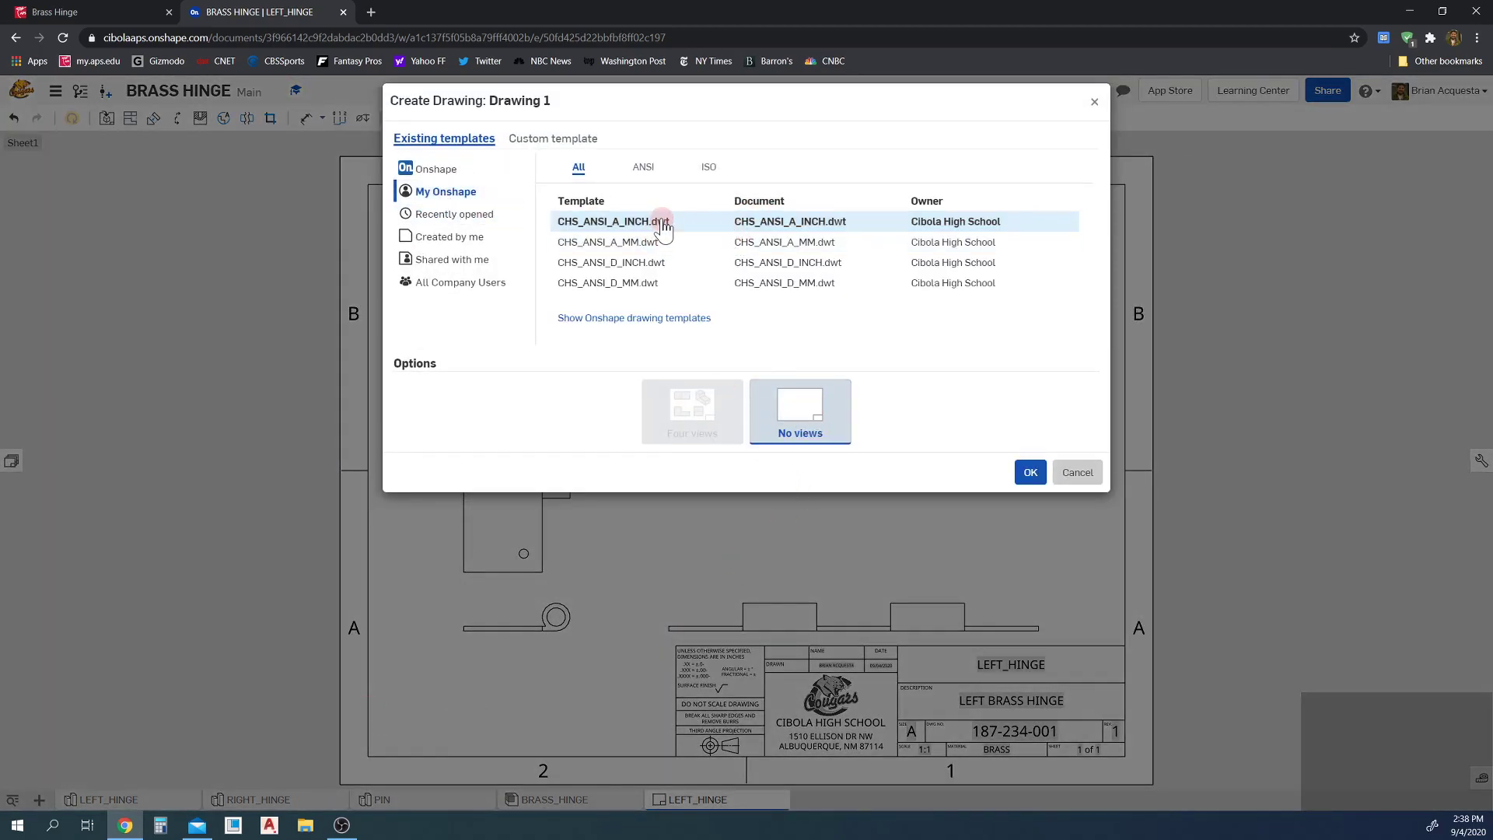
{"action": "left_click", "coordinate": [1014, 434]}
{"action": "left_click", "coordinate": [1030, 473]}
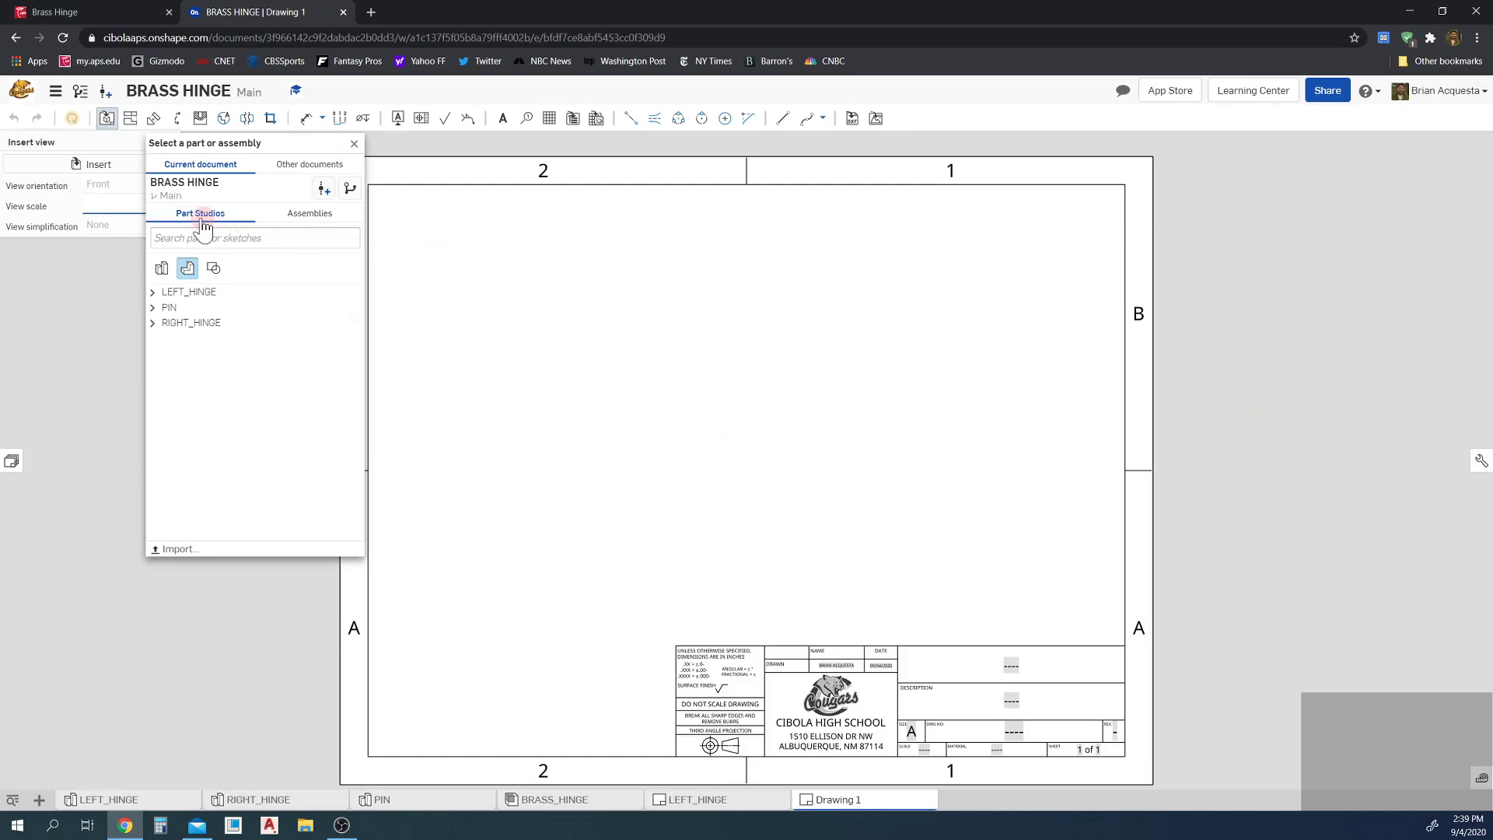
Step: Insert a 1:1 isometric view of the BRASS_HINGE assembly in its Explode 1 position, placed in the middle of the sheet
{"action": "left_click", "coordinate": [301, 220]}
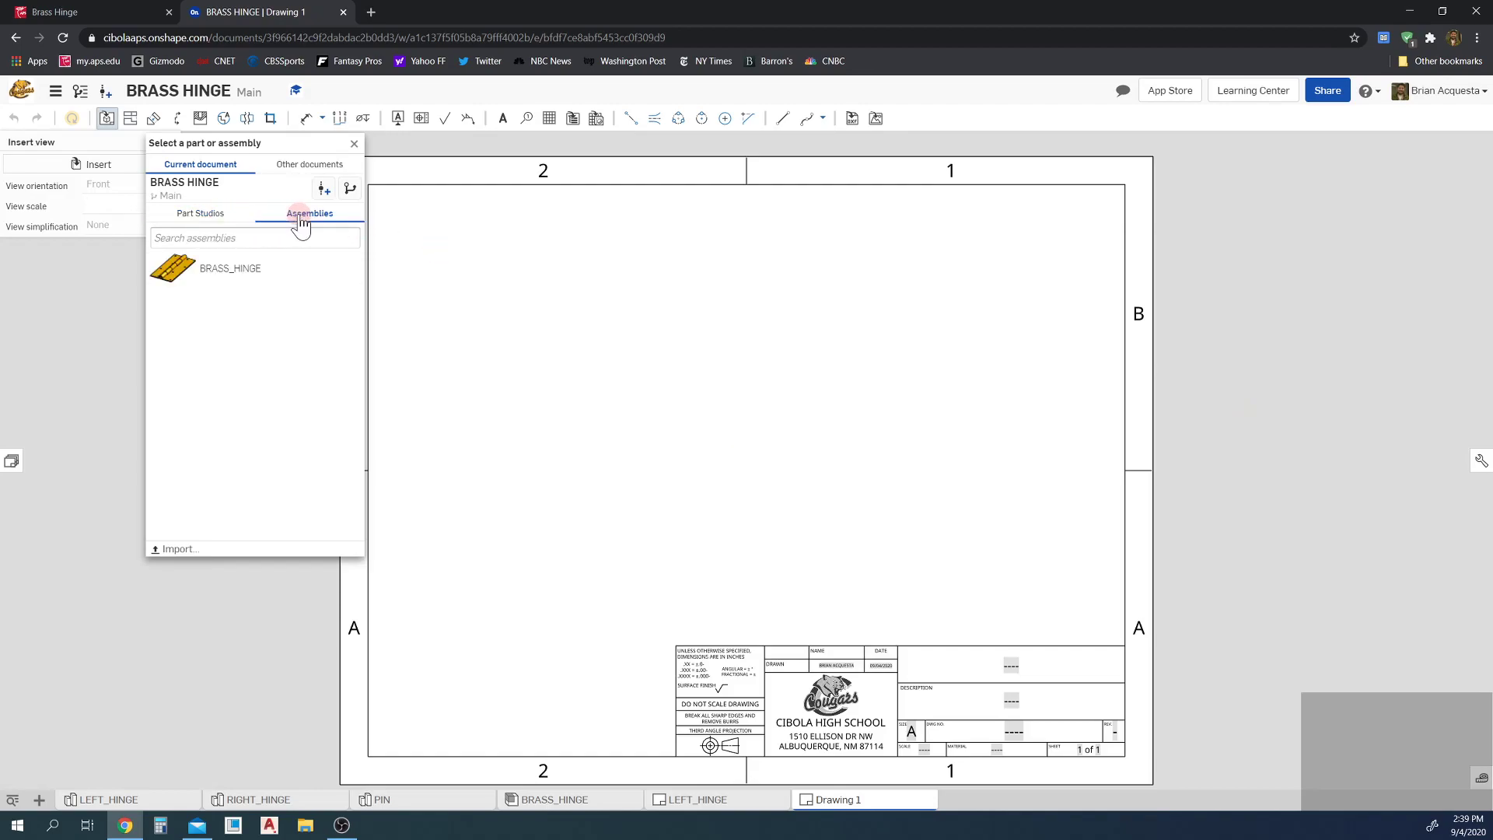
{"action": "left_click", "coordinate": [247, 275]}
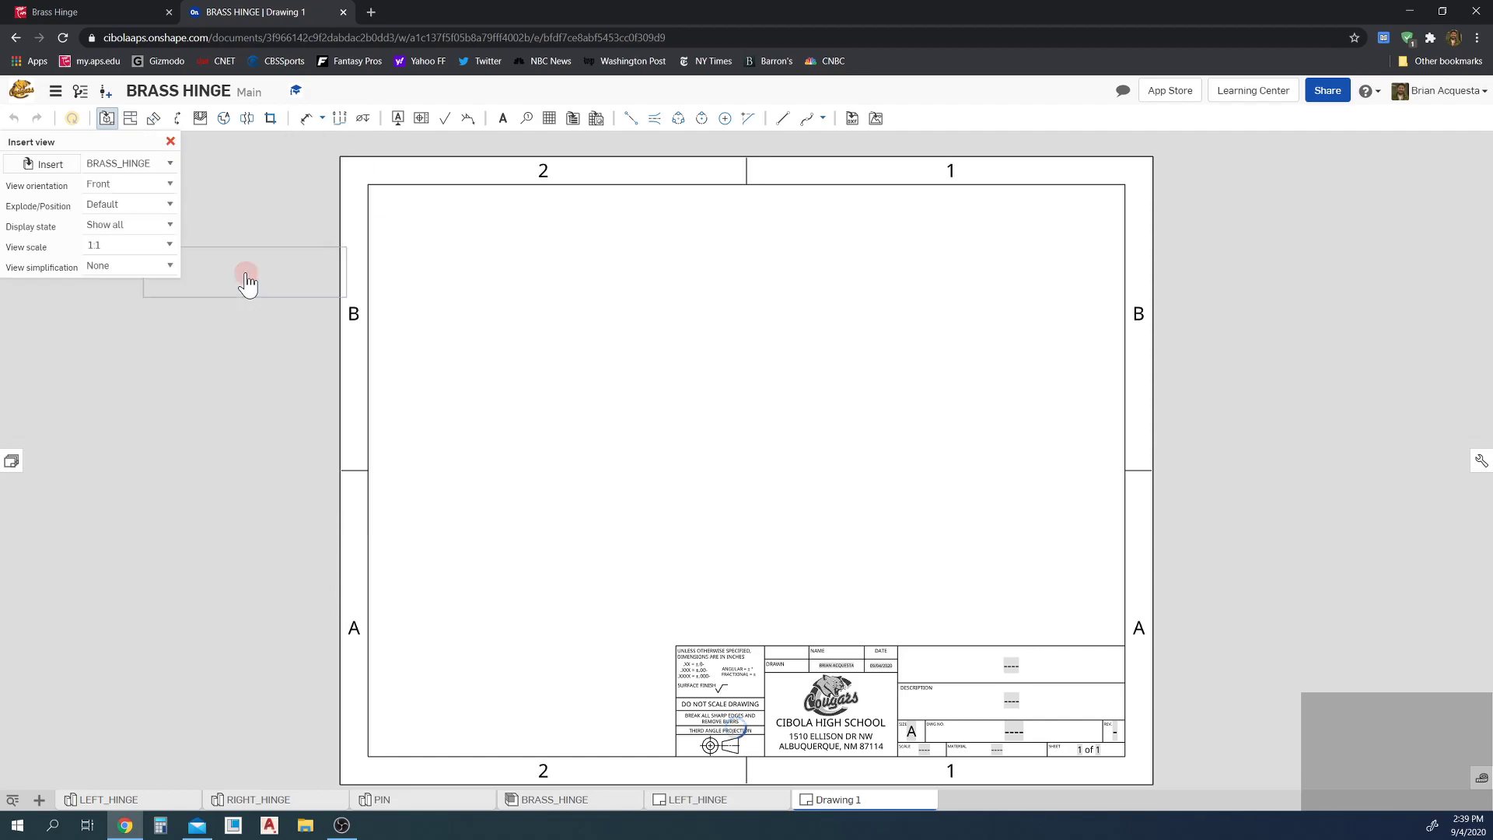
{"action": "left_click", "coordinate": [264, 250]}
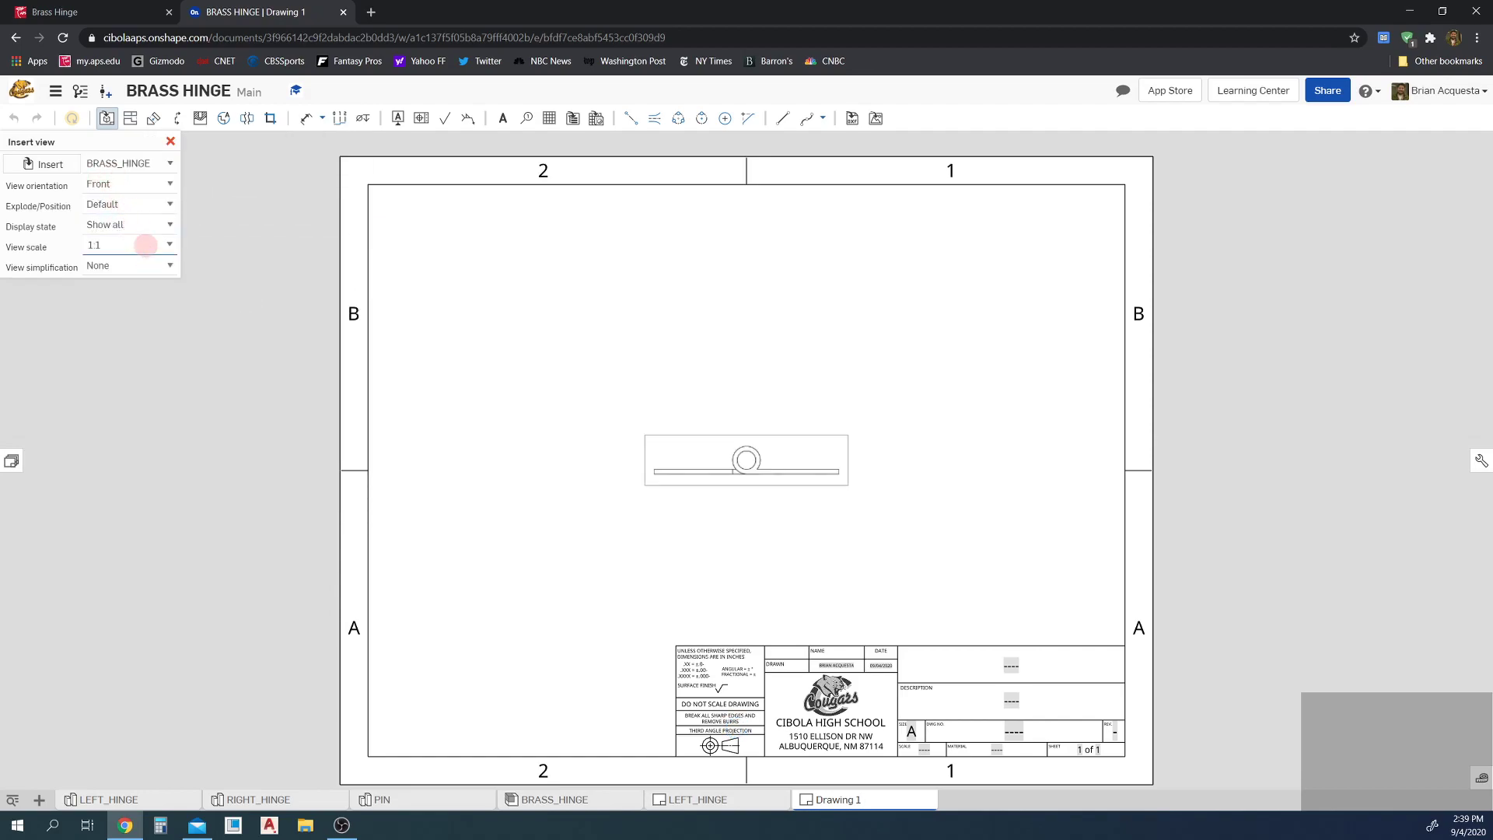
{"action": "left_click", "coordinate": [148, 189]}
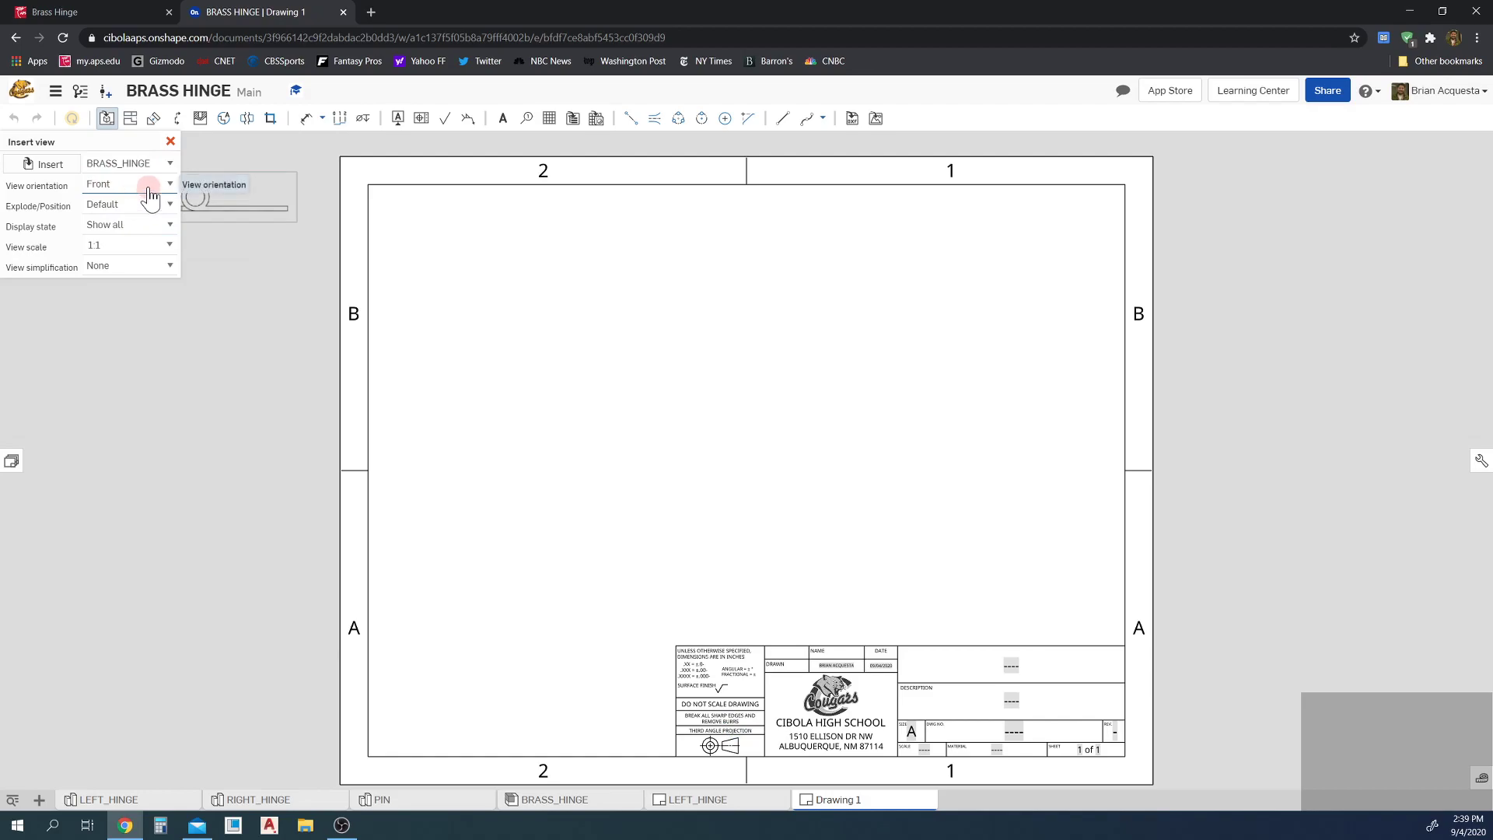
{"action": "left_click", "coordinate": [138, 323]}
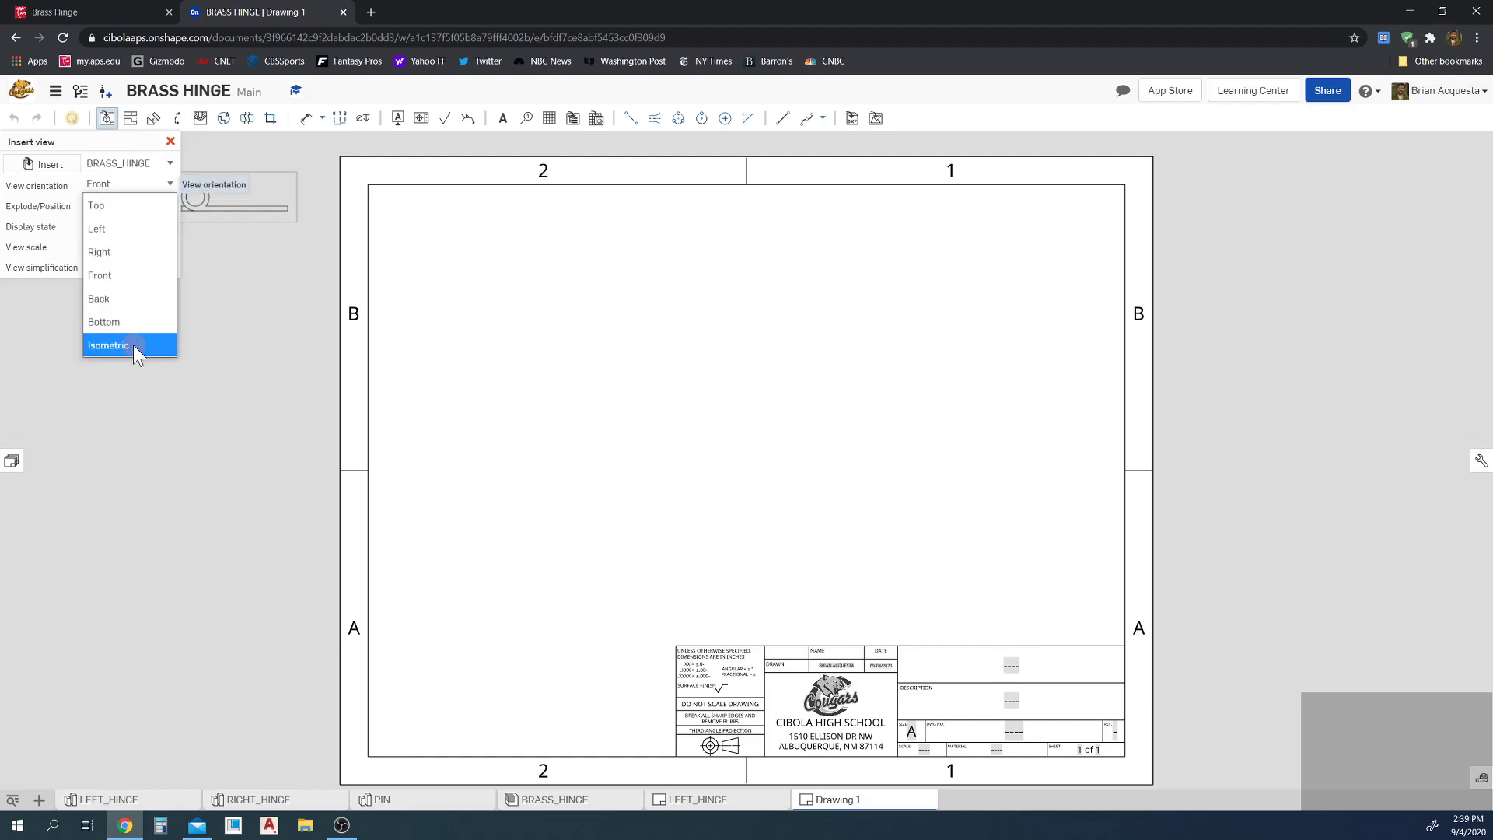
{"action": "left_click", "coordinate": [133, 345]}
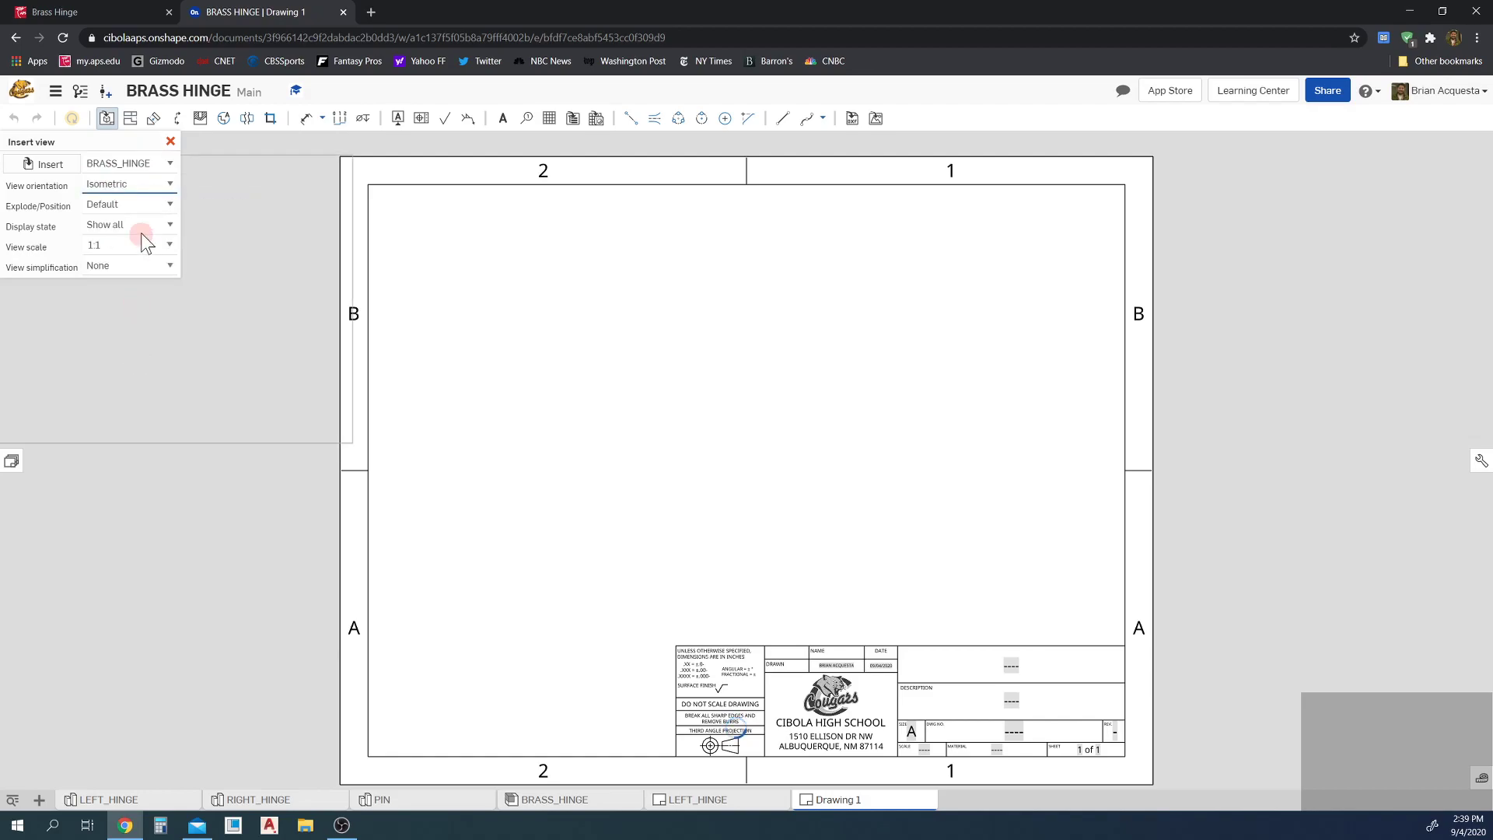
{"action": "left_click", "coordinate": [147, 207]}
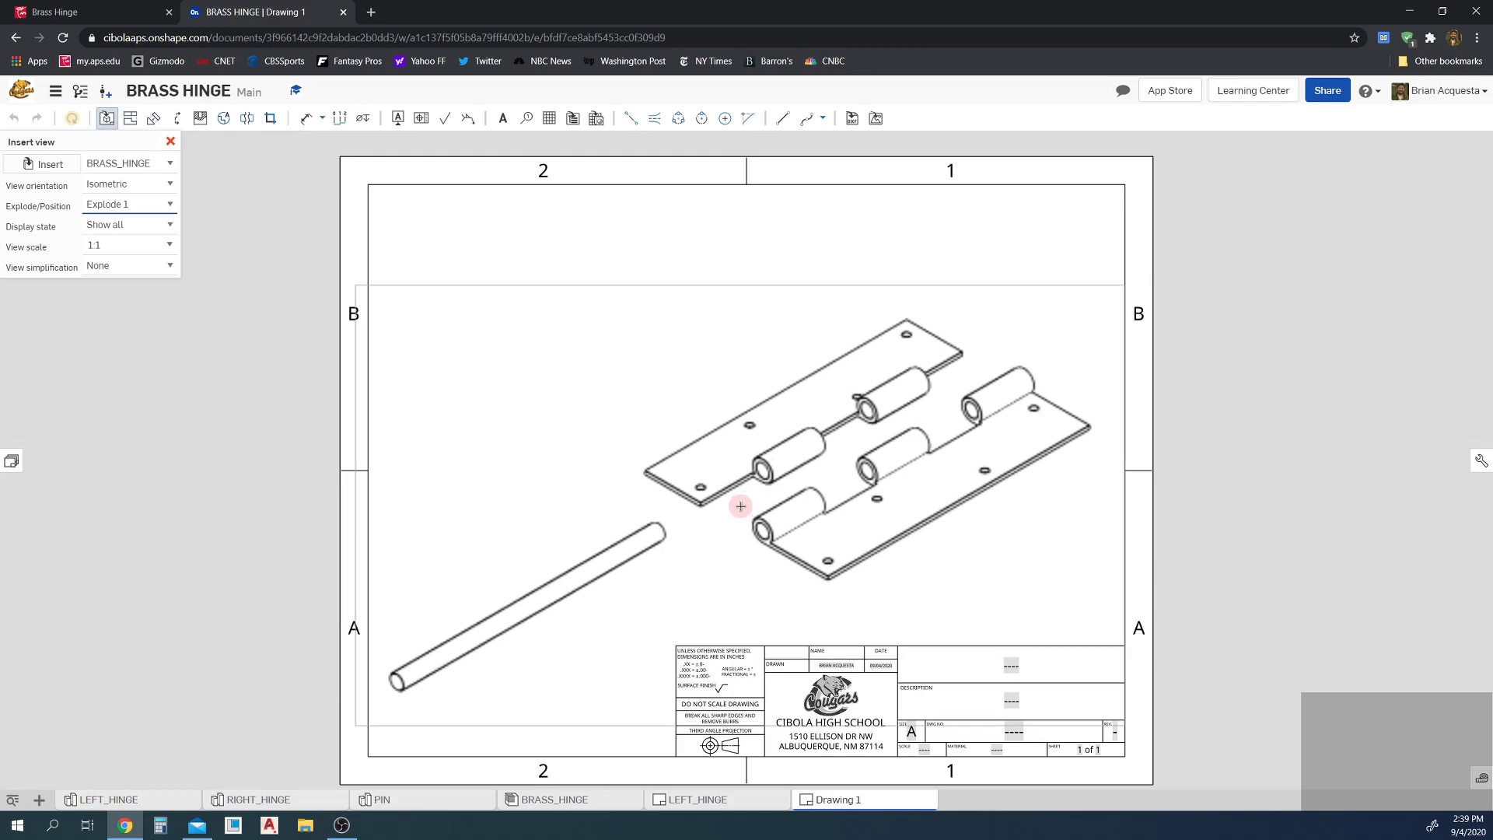
{"action": "left_click", "coordinate": [740, 506]}
{"action": "left_click", "coordinate": [1284, 338]}
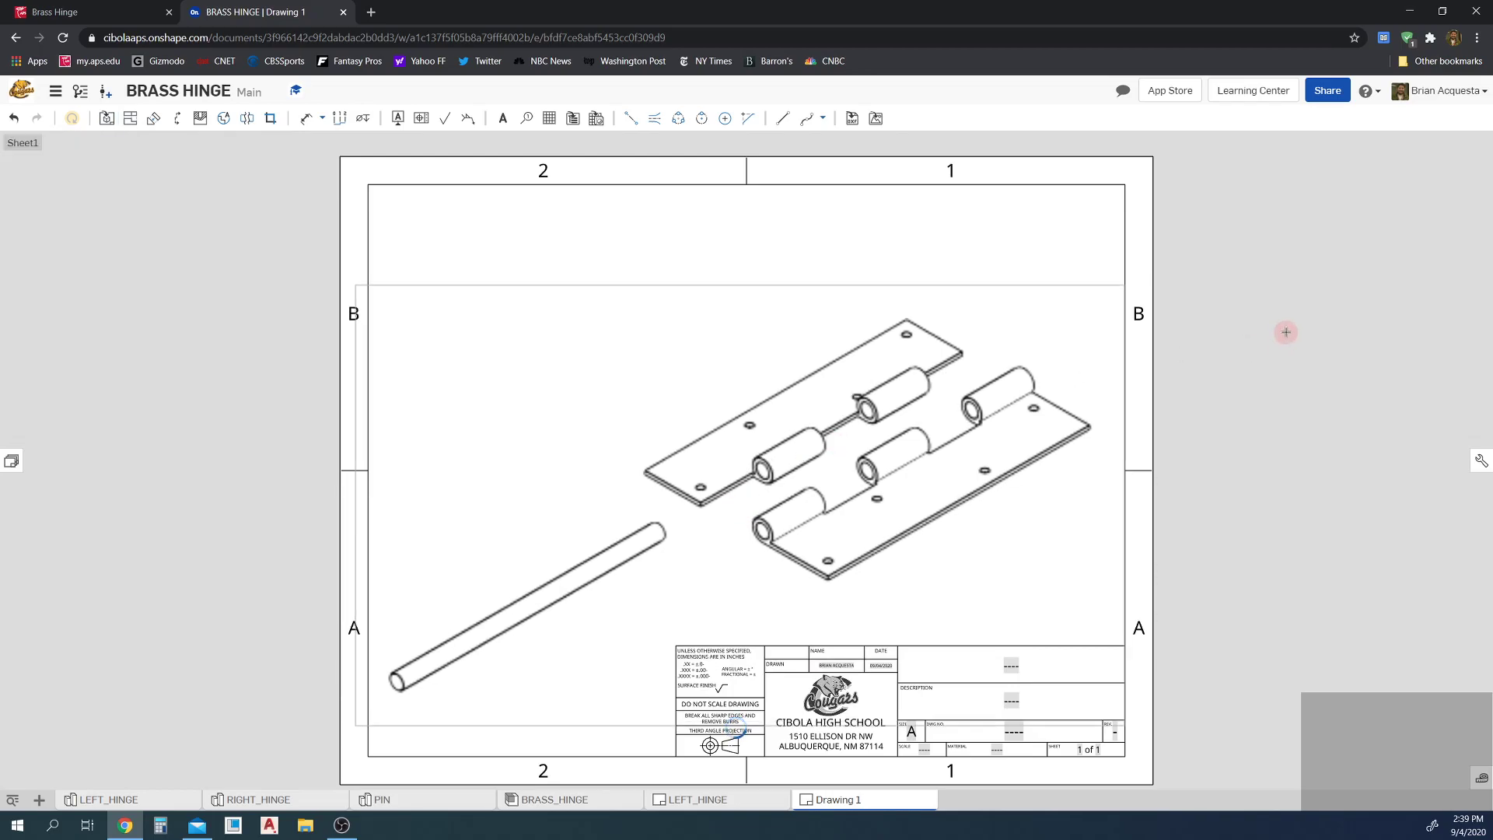
Step: Display the exploded BRASS_HINGE view as a shaded view
{"action": "right_click", "coordinate": [975, 333]}
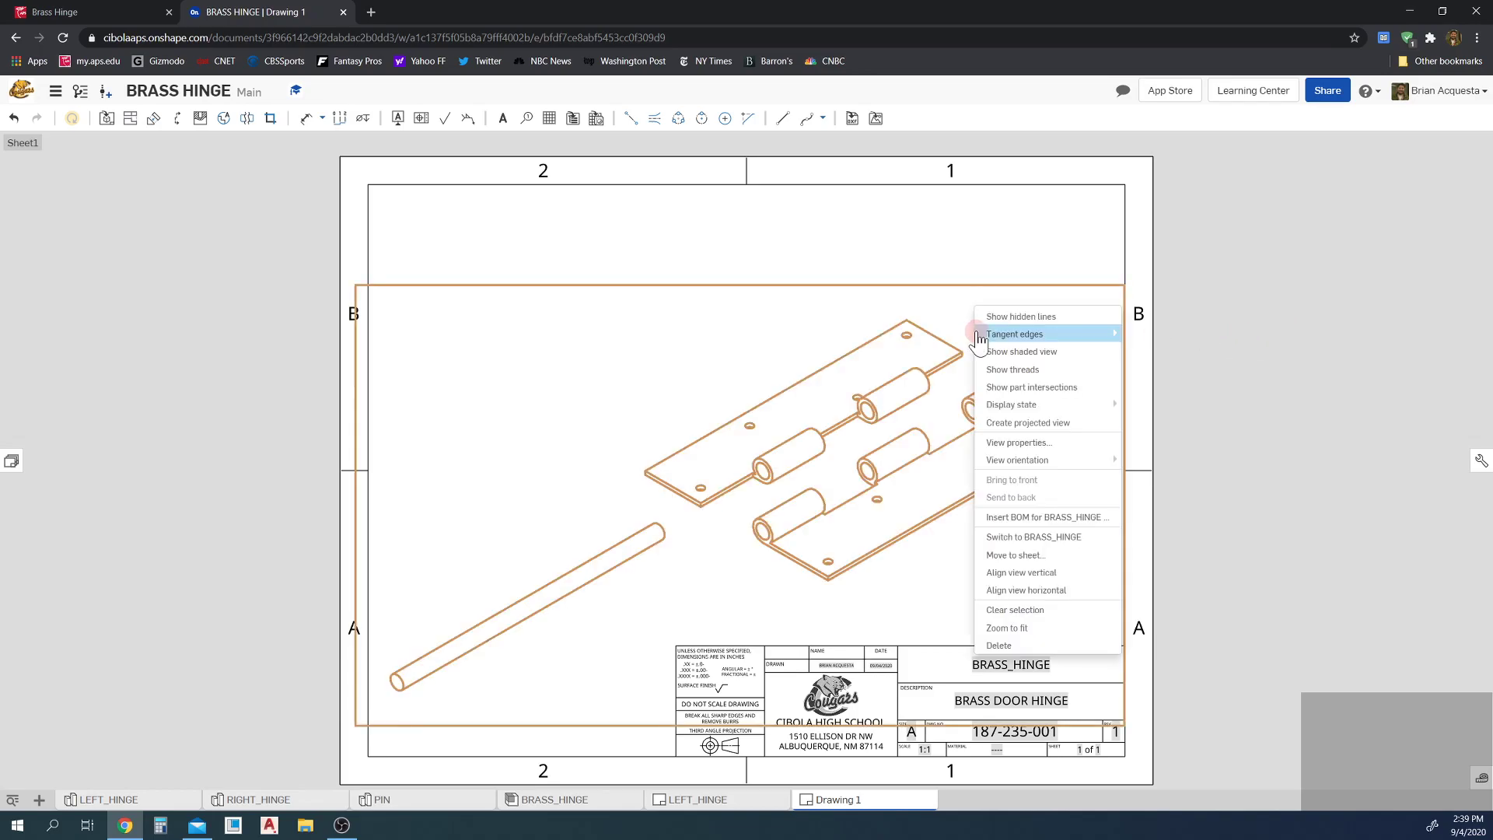
{"action": "left_click", "coordinate": [1057, 363]}
{"action": "left_click", "coordinate": [1298, 333]}
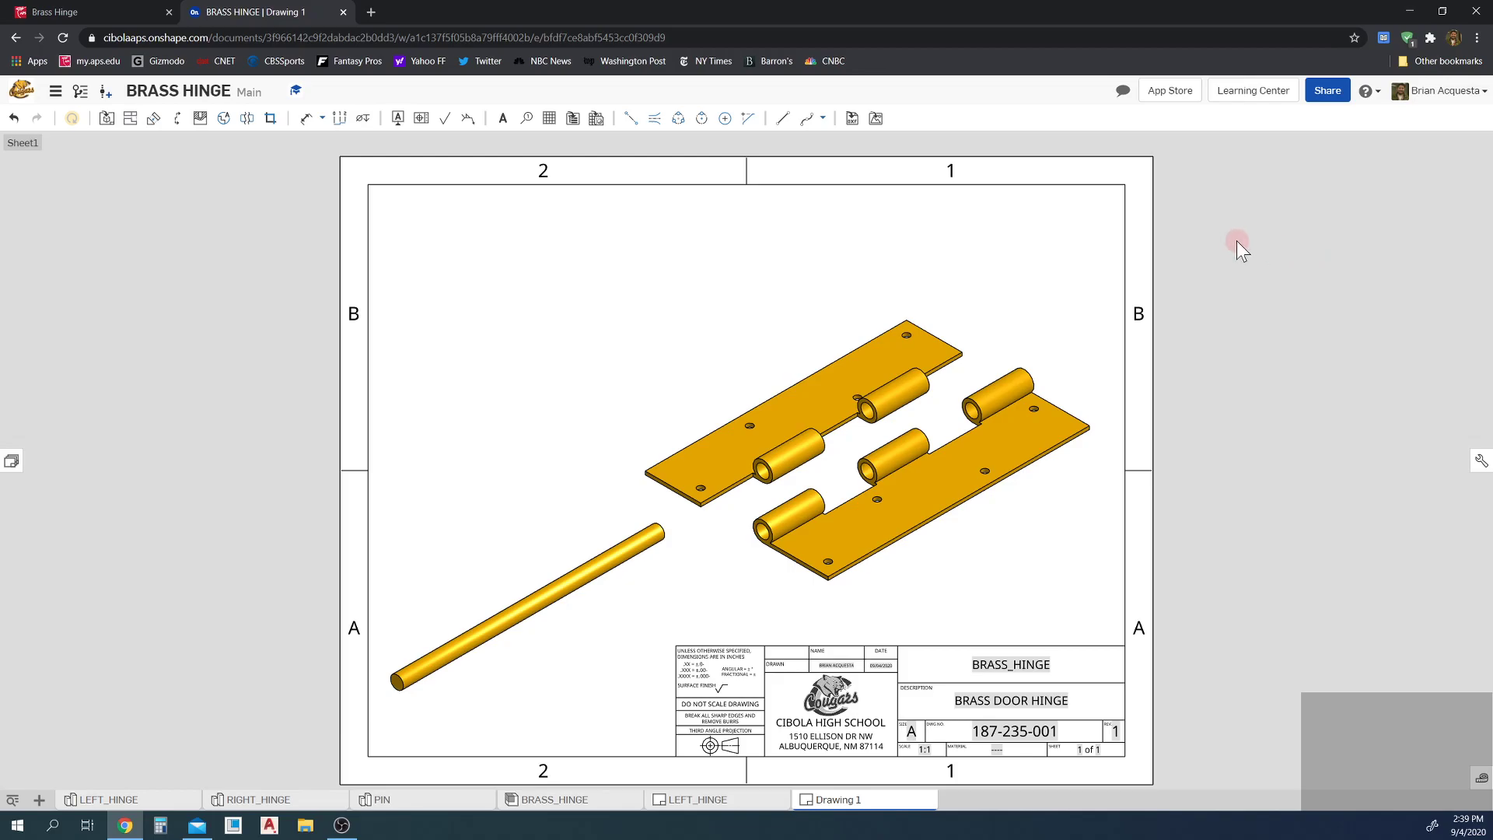
Step: Insert a flattened, top-to-bottom BOM table for BRASS_HINGE, fixing its top right corner to the upper right corner of the inner sheet border
{"action": "left_click", "coordinate": [573, 119]}
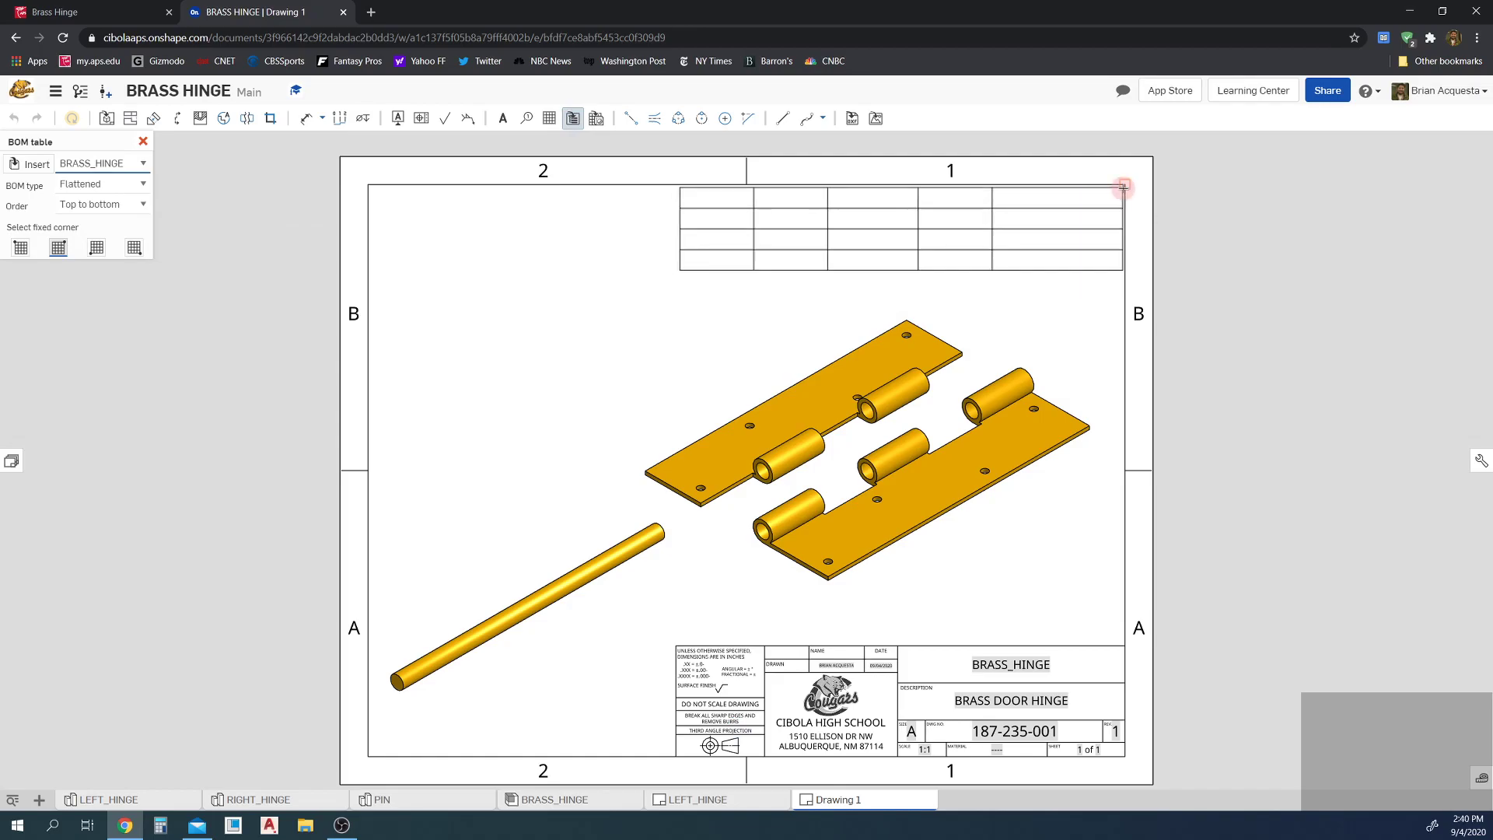
{"action": "scroll", "coordinate": [1123, 187], "scroll_direction": "up", "scroll_amount": 6}
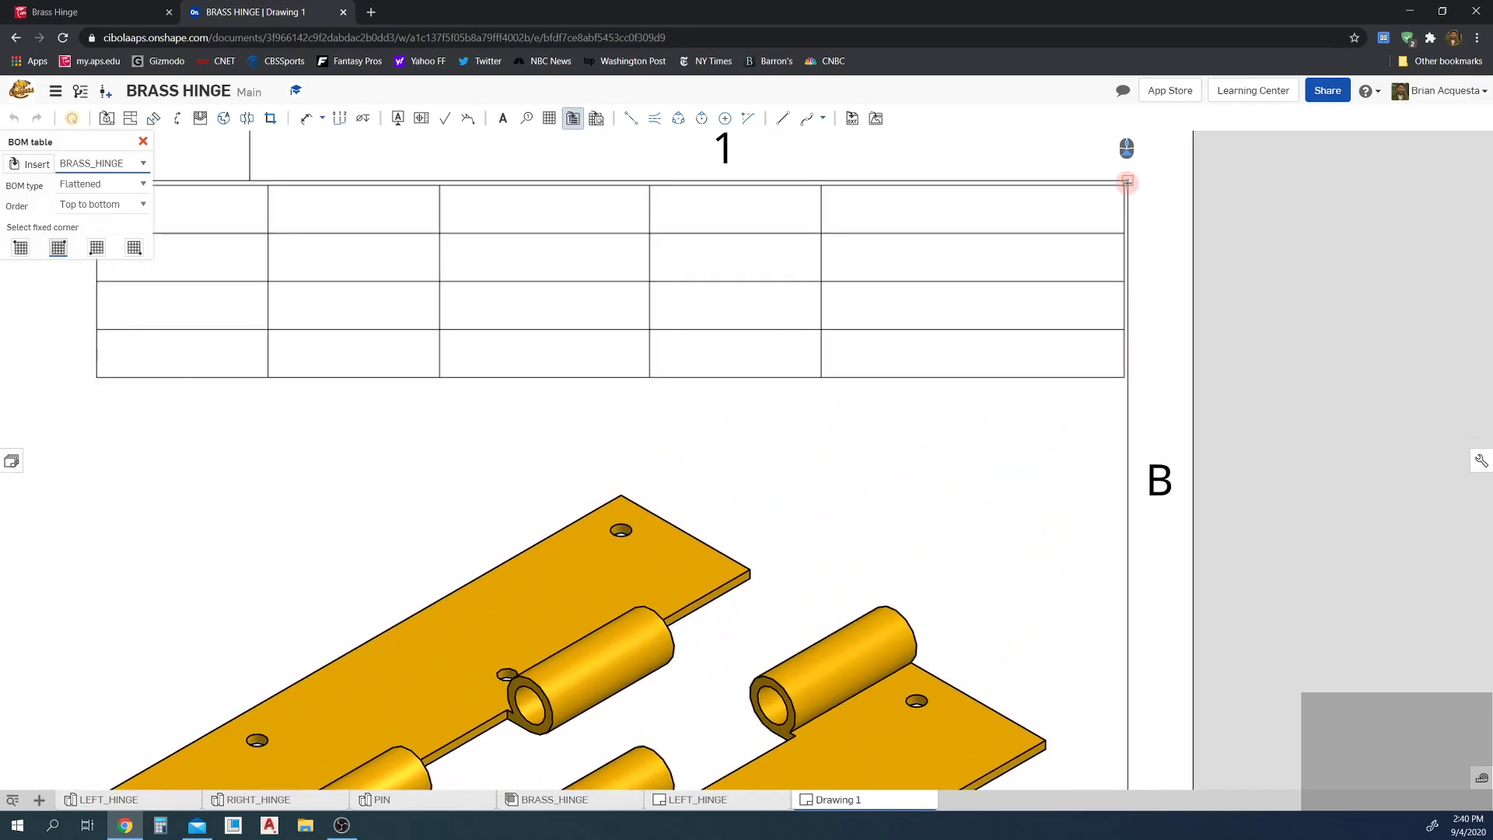
{"action": "left_click", "coordinate": [1128, 181]}
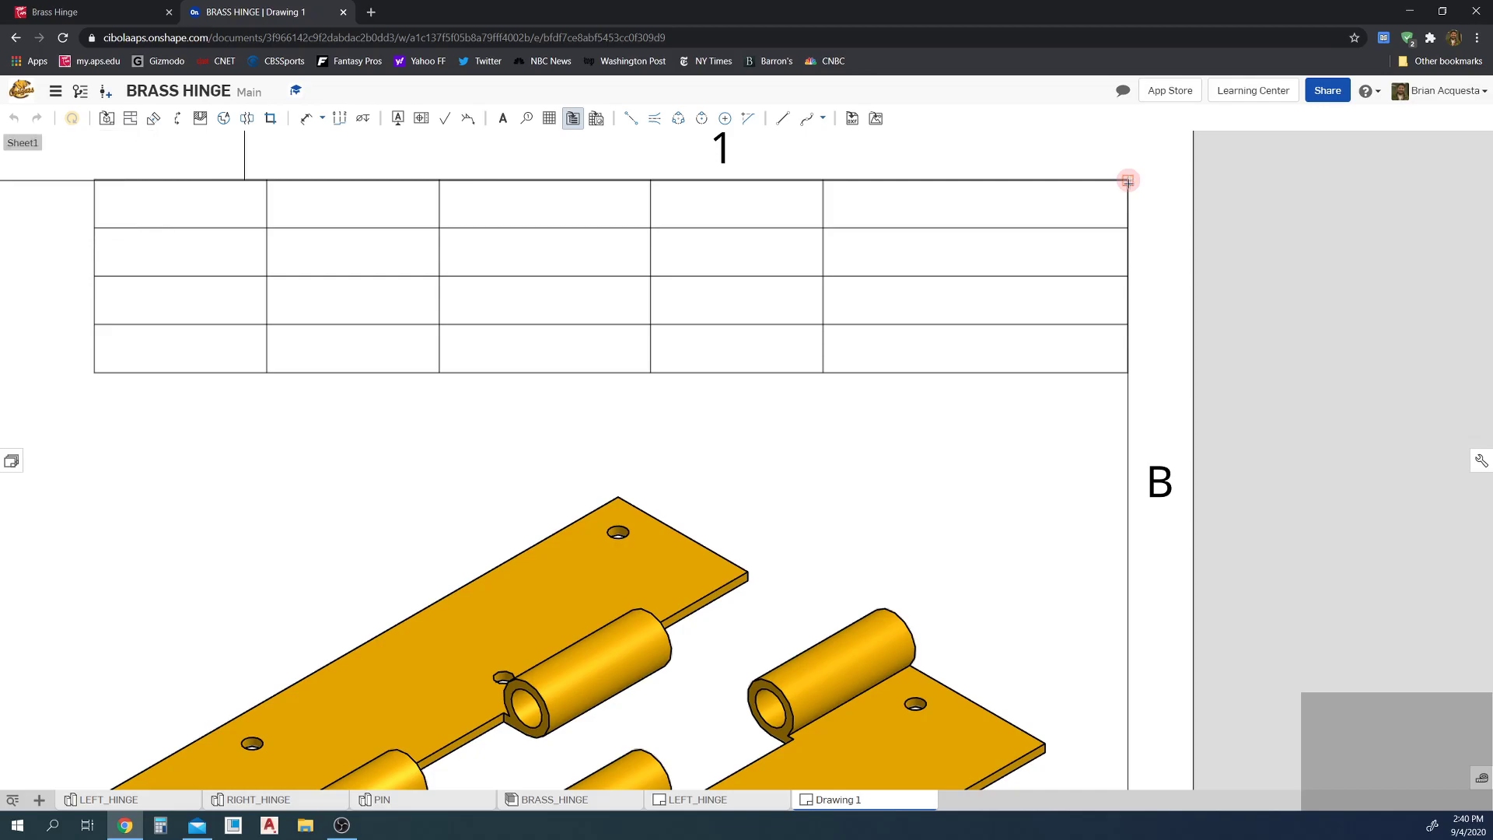
{"action": "scroll", "coordinate": [646, 394], "scroll_direction": "down", "scroll_amount": 8}
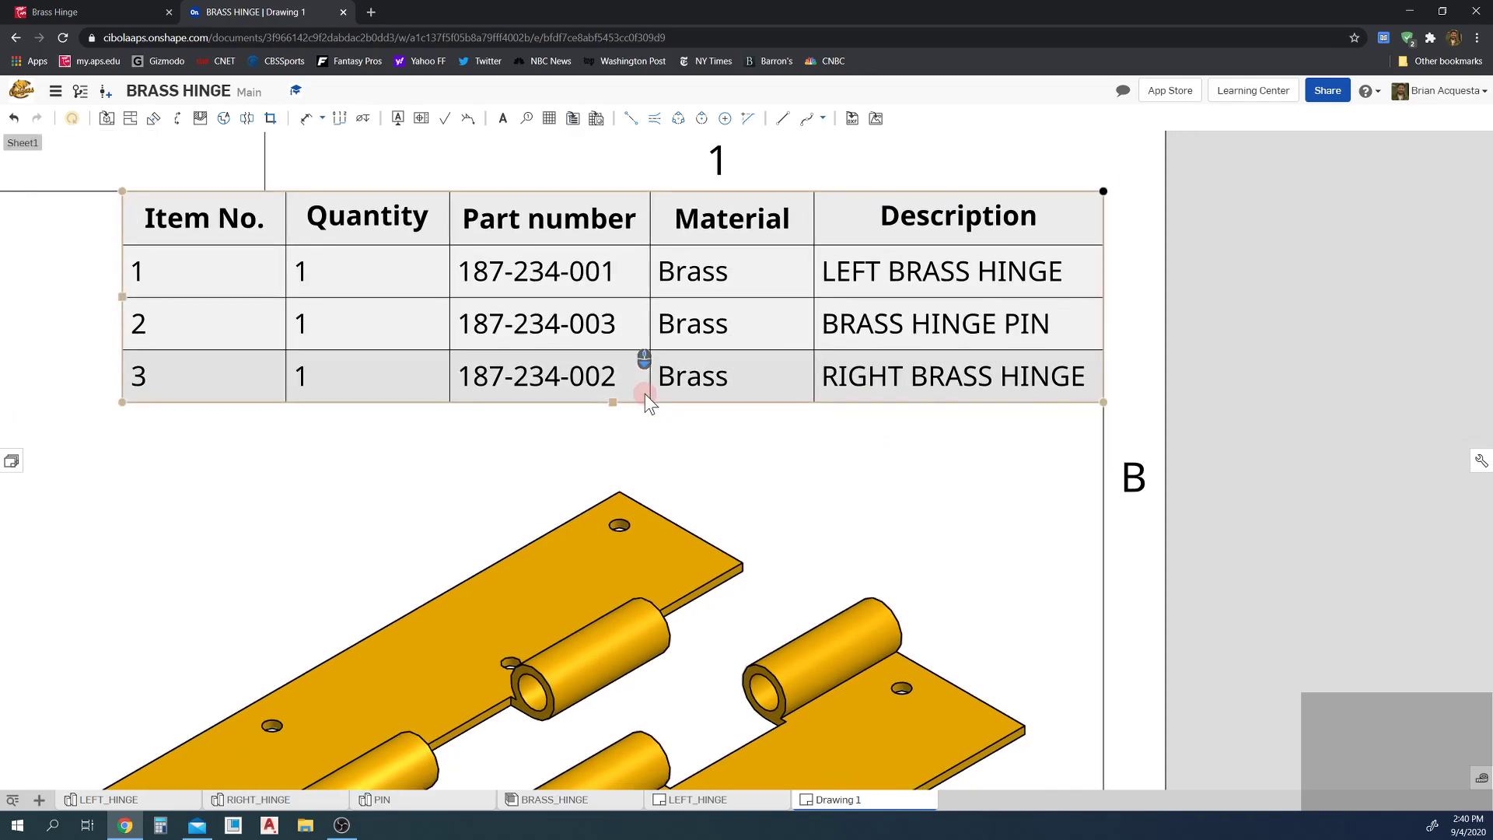
{"action": "scroll", "coordinate": [351, 605], "scroll_direction": "up", "scroll_amount": 6}
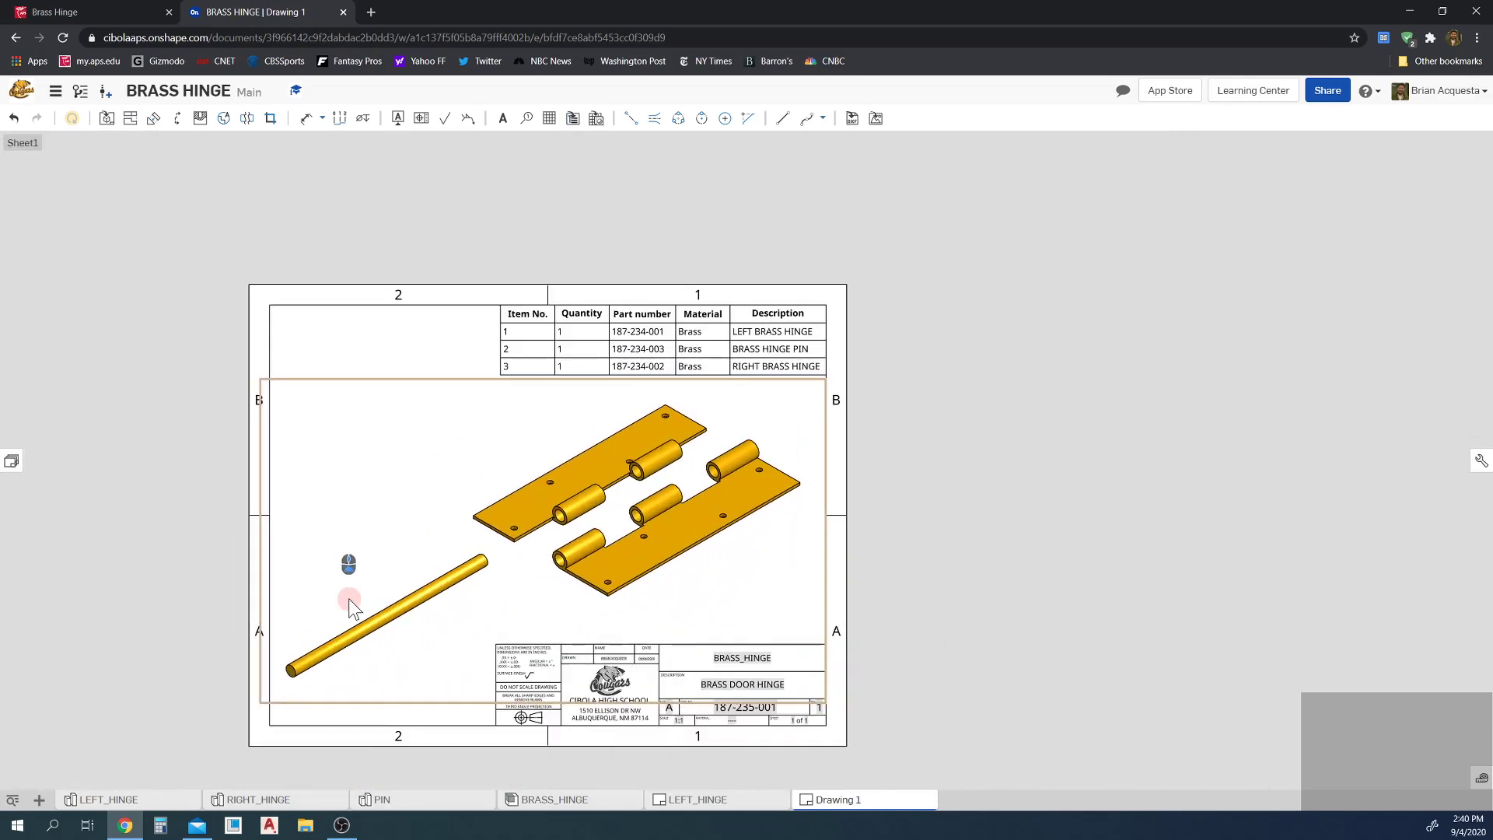
{"action": "scroll", "coordinate": [387, 599], "scroll_direction": "down", "scroll_amount": 2}
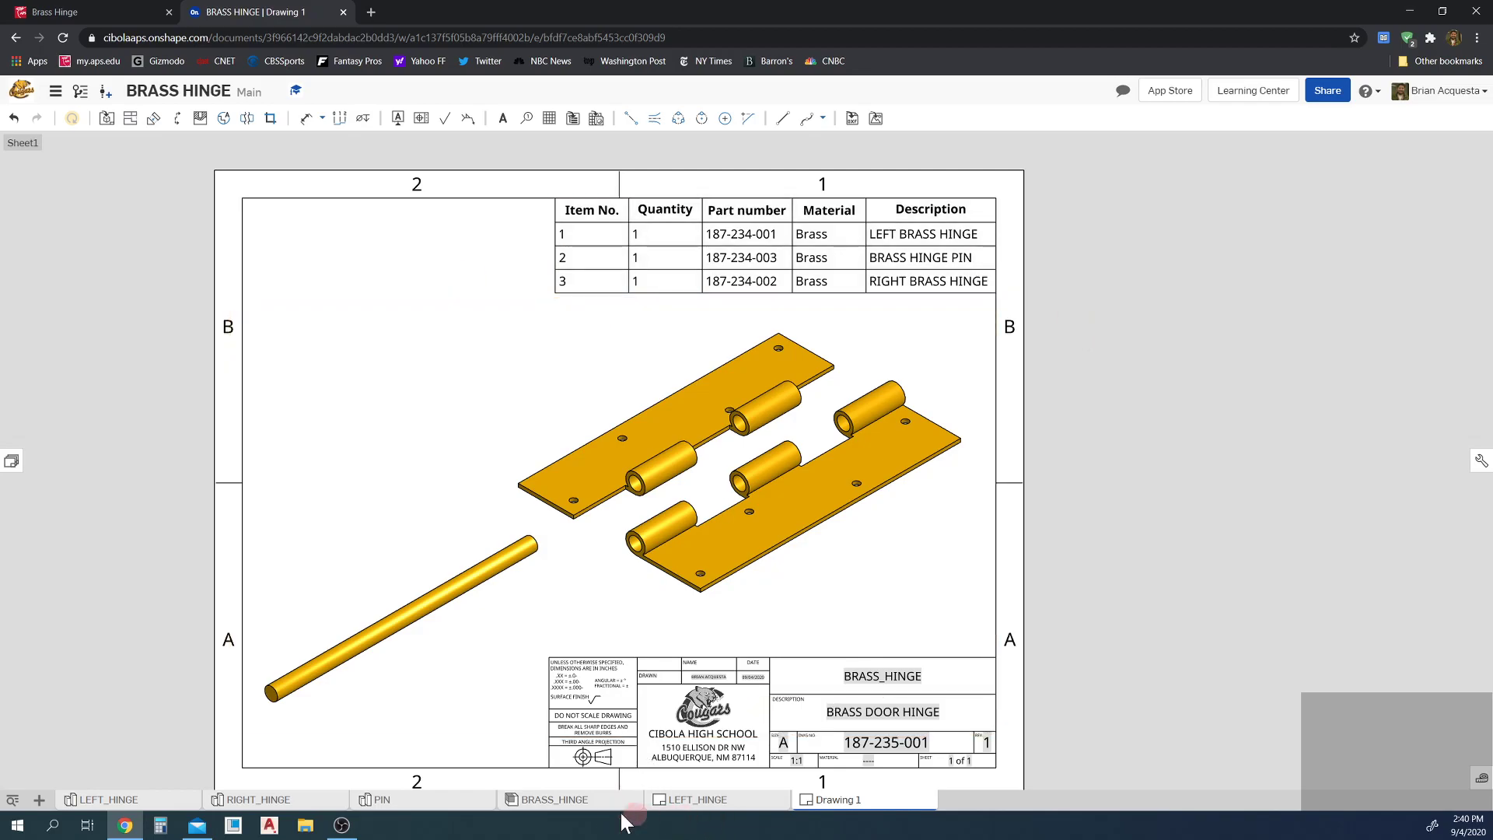
Step: Check the flattened bill of materials in the BRASS_HINGE assembly against the BOM table in Drawing 1
{"action": "left_click", "coordinate": [554, 799]}
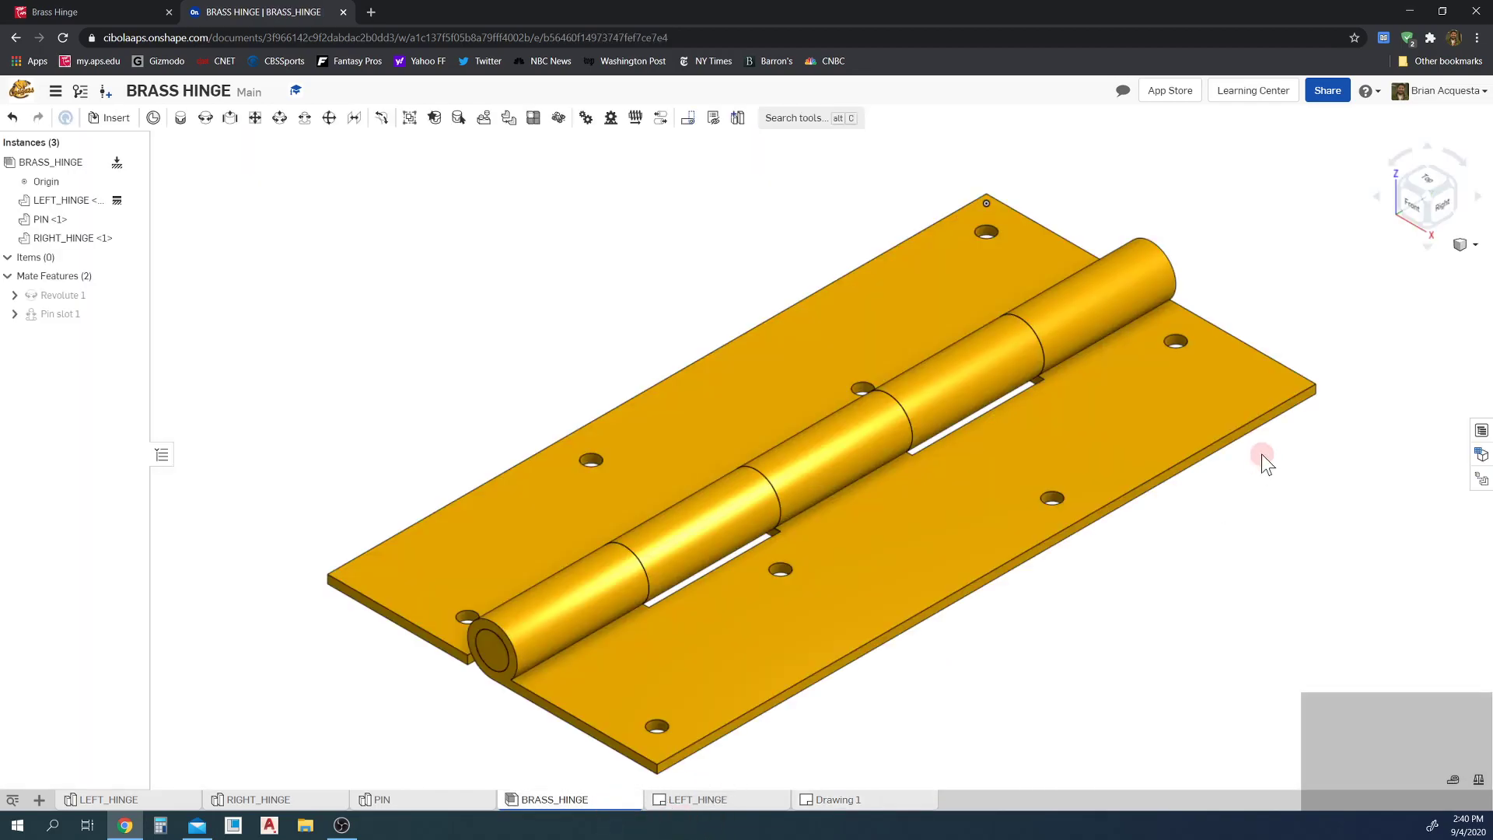
{"action": "left_click", "coordinate": [1479, 438]}
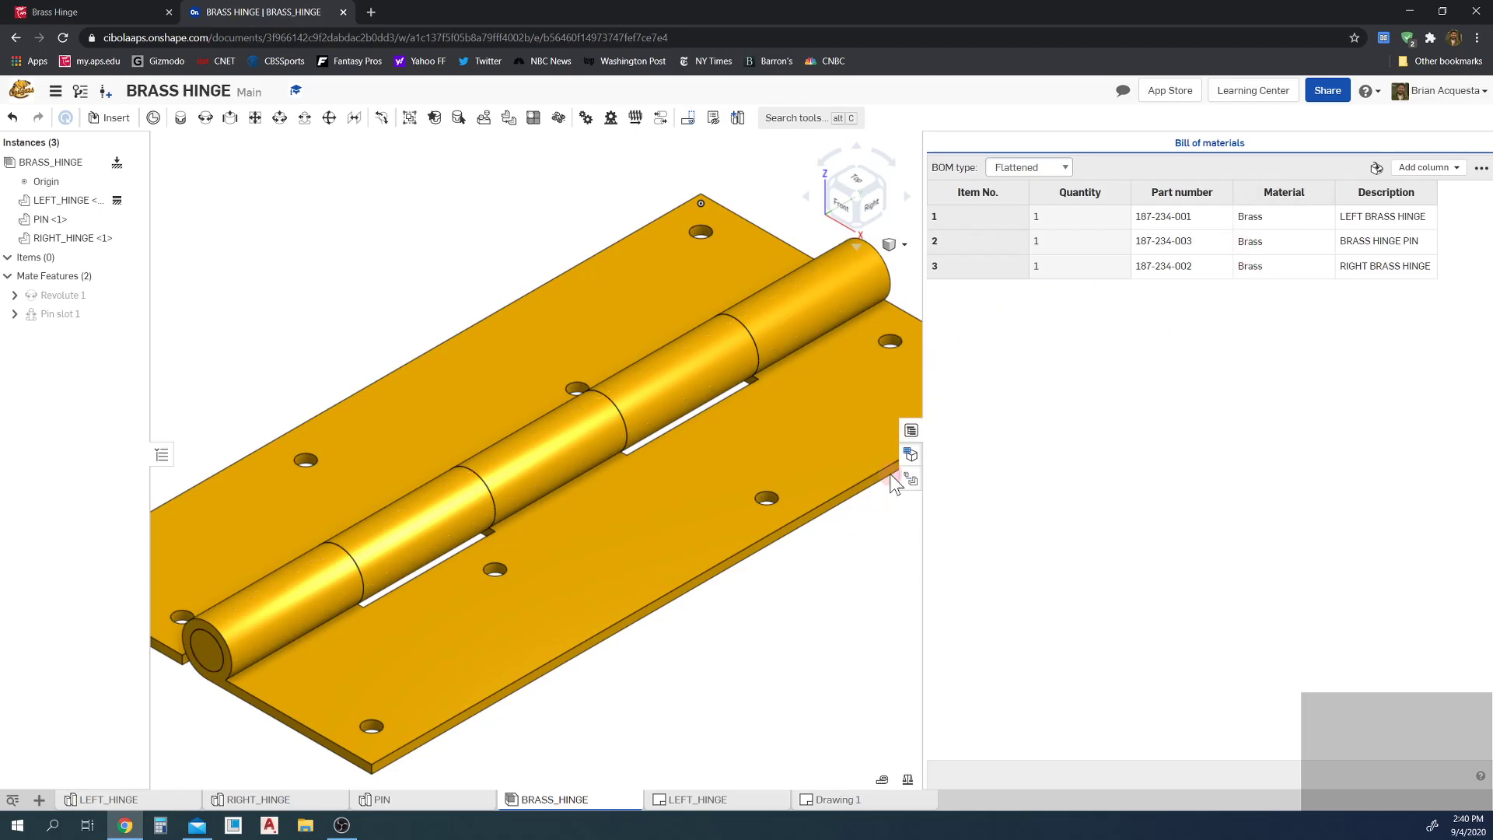
{"action": "left_click", "coordinate": [911, 430]}
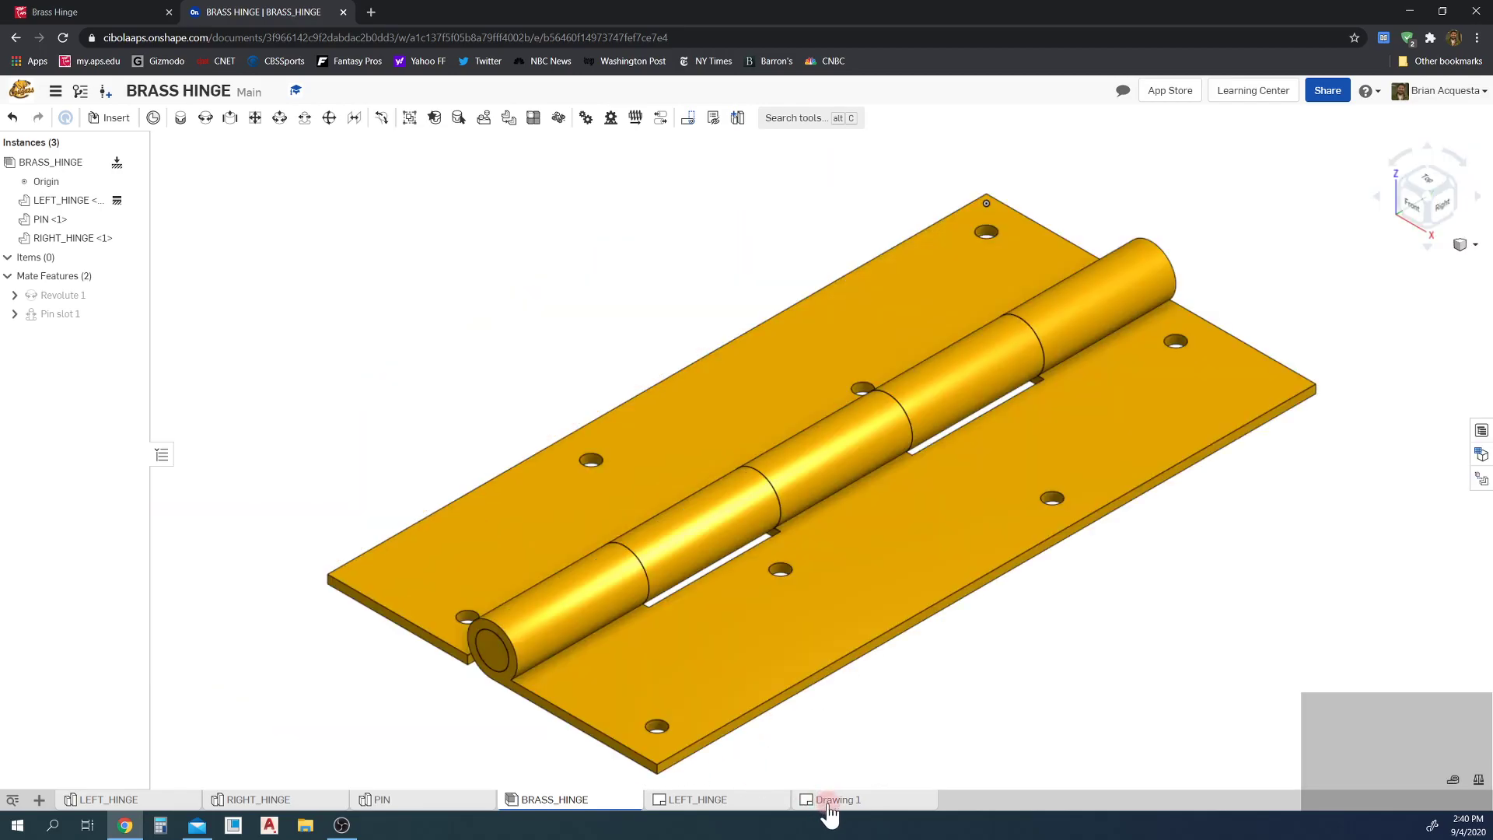
{"action": "left_click", "coordinate": [828, 801]}
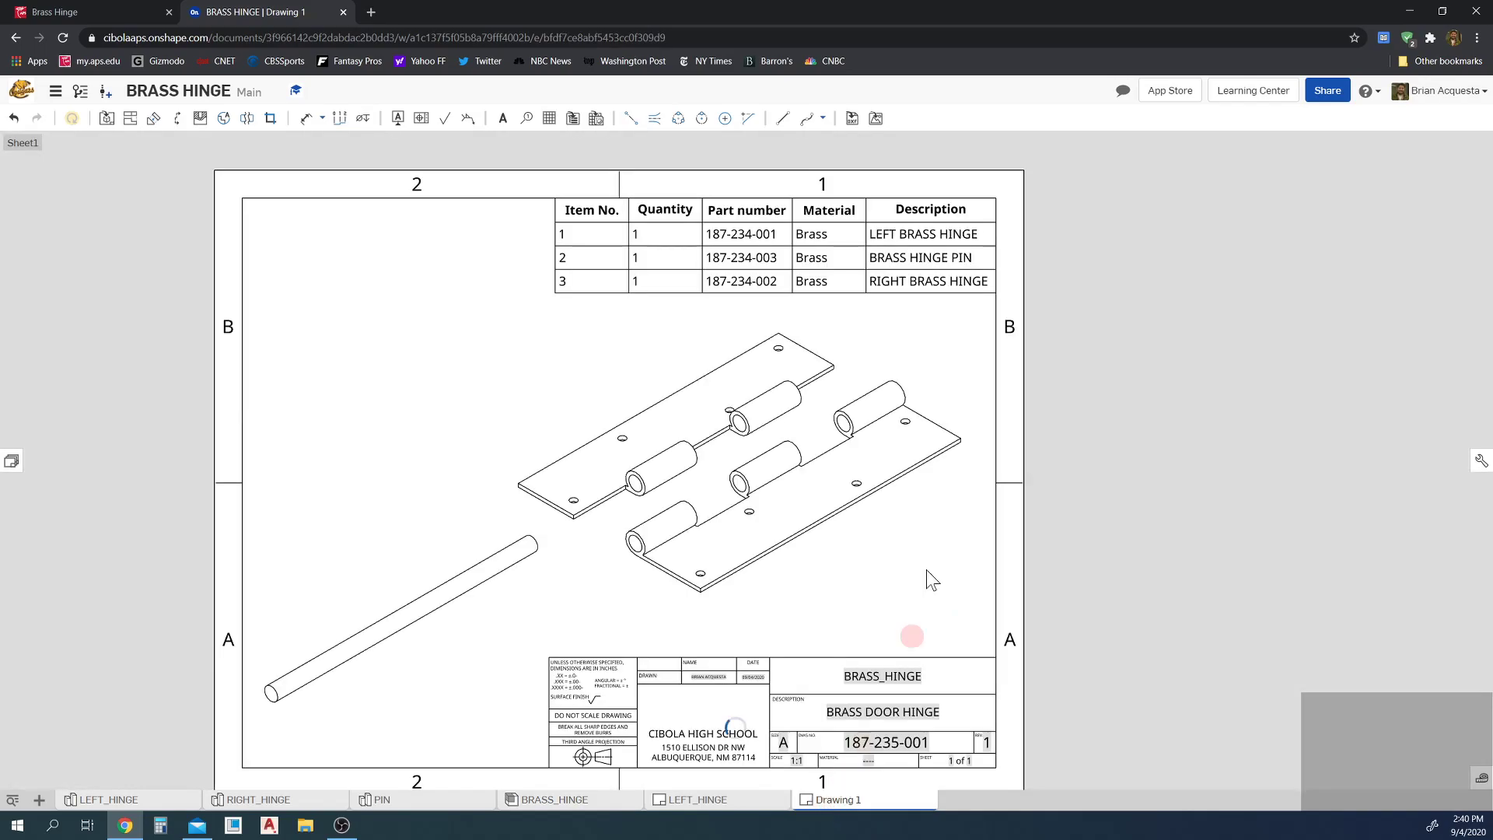
{"action": "left_click", "coordinate": [816, 234]}
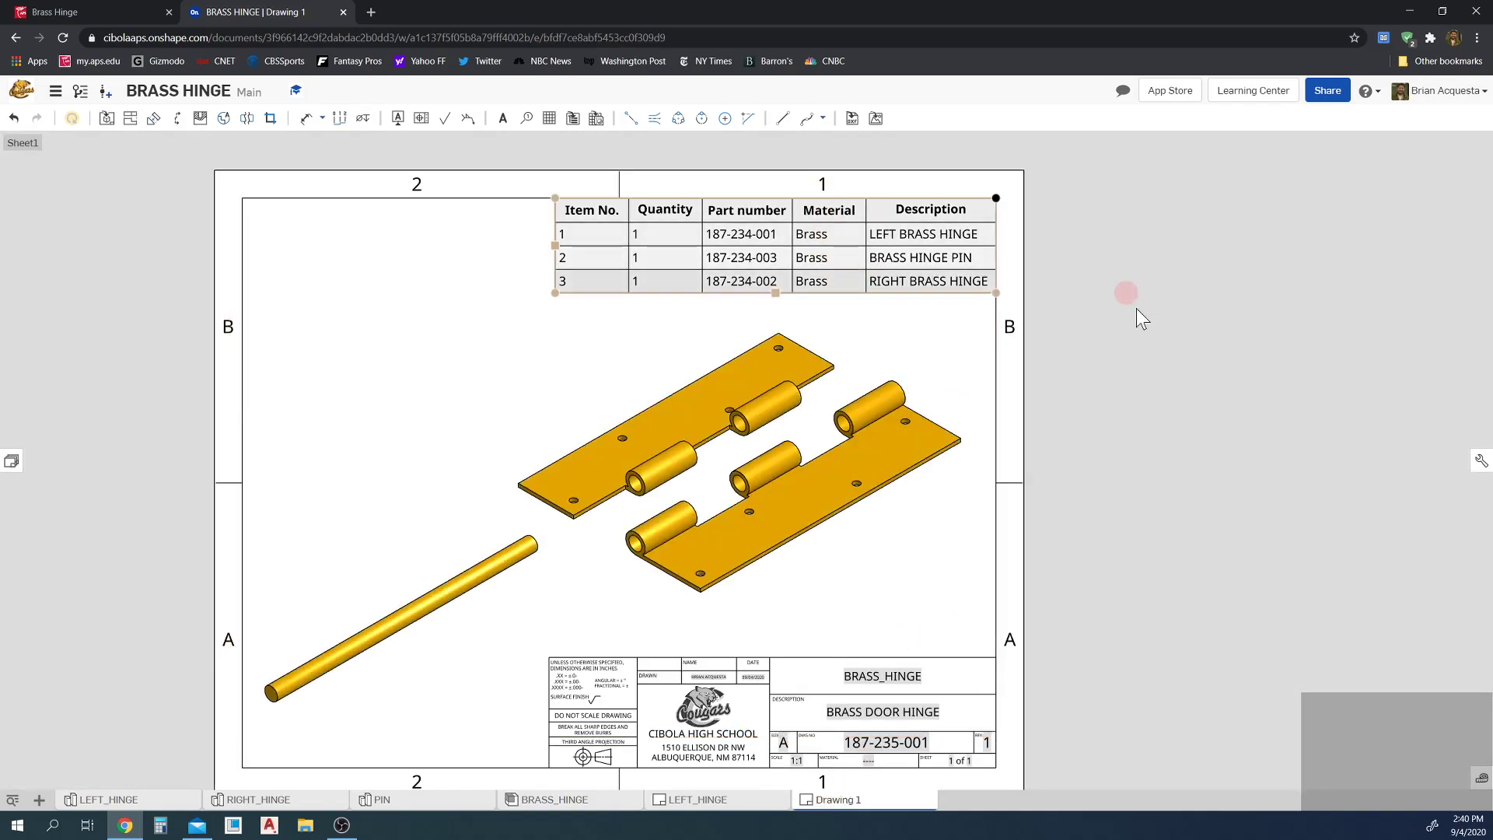
{"action": "left_click", "coordinate": [1252, 417]}
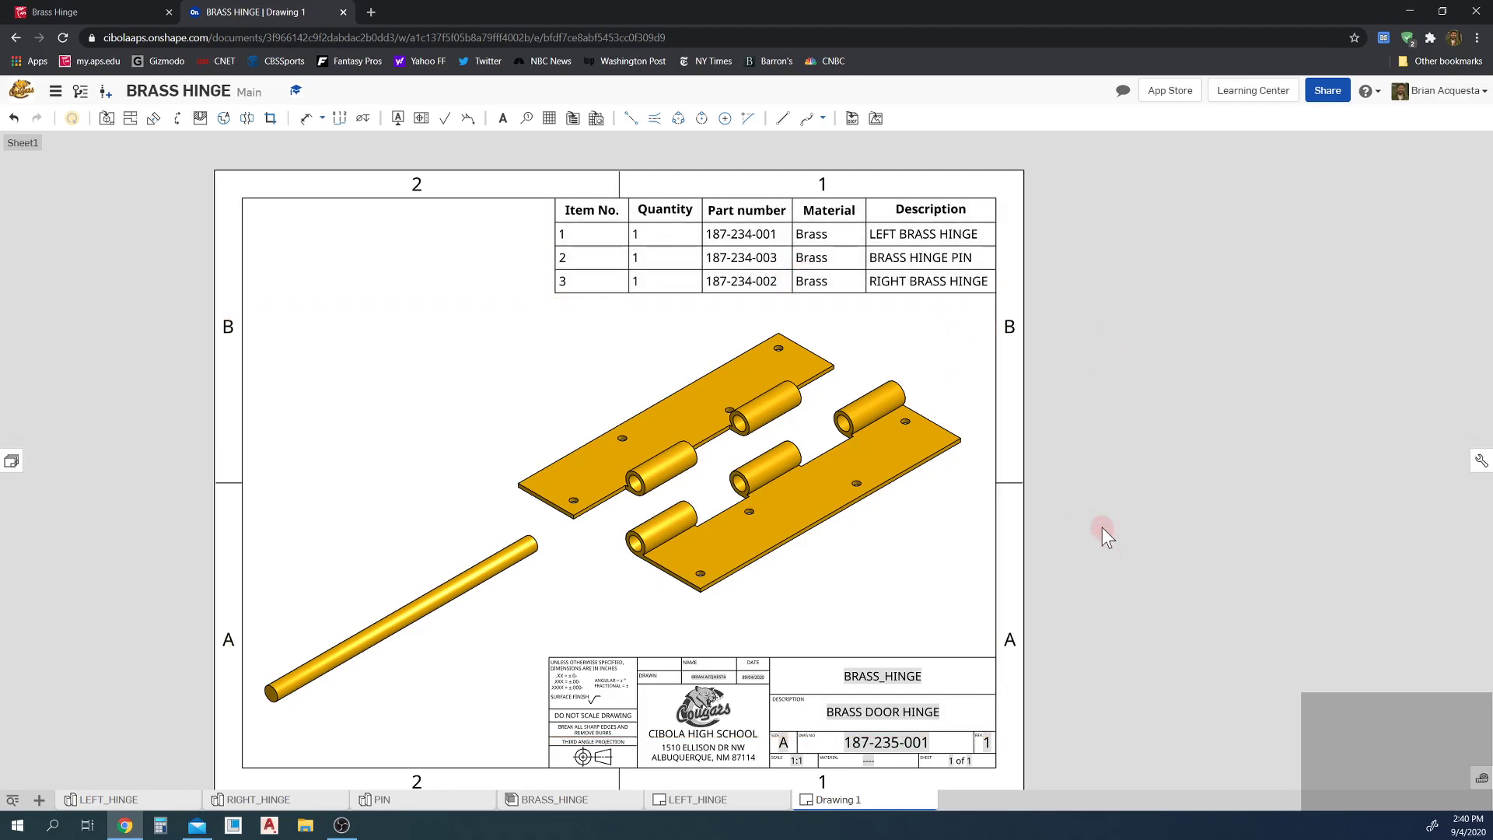
Step: Add circular Item No. callouts with leaders to the right hinge leaf, the pin and the left hinge leaf in the exploded view
{"action": "middle_click_drag", "start_coordinate": [1042, 520], "coordinate": [1119, 487]}
{"action": "left_click", "coordinate": [699, 186]}
{"action": "left_click", "coordinate": [528, 119]}
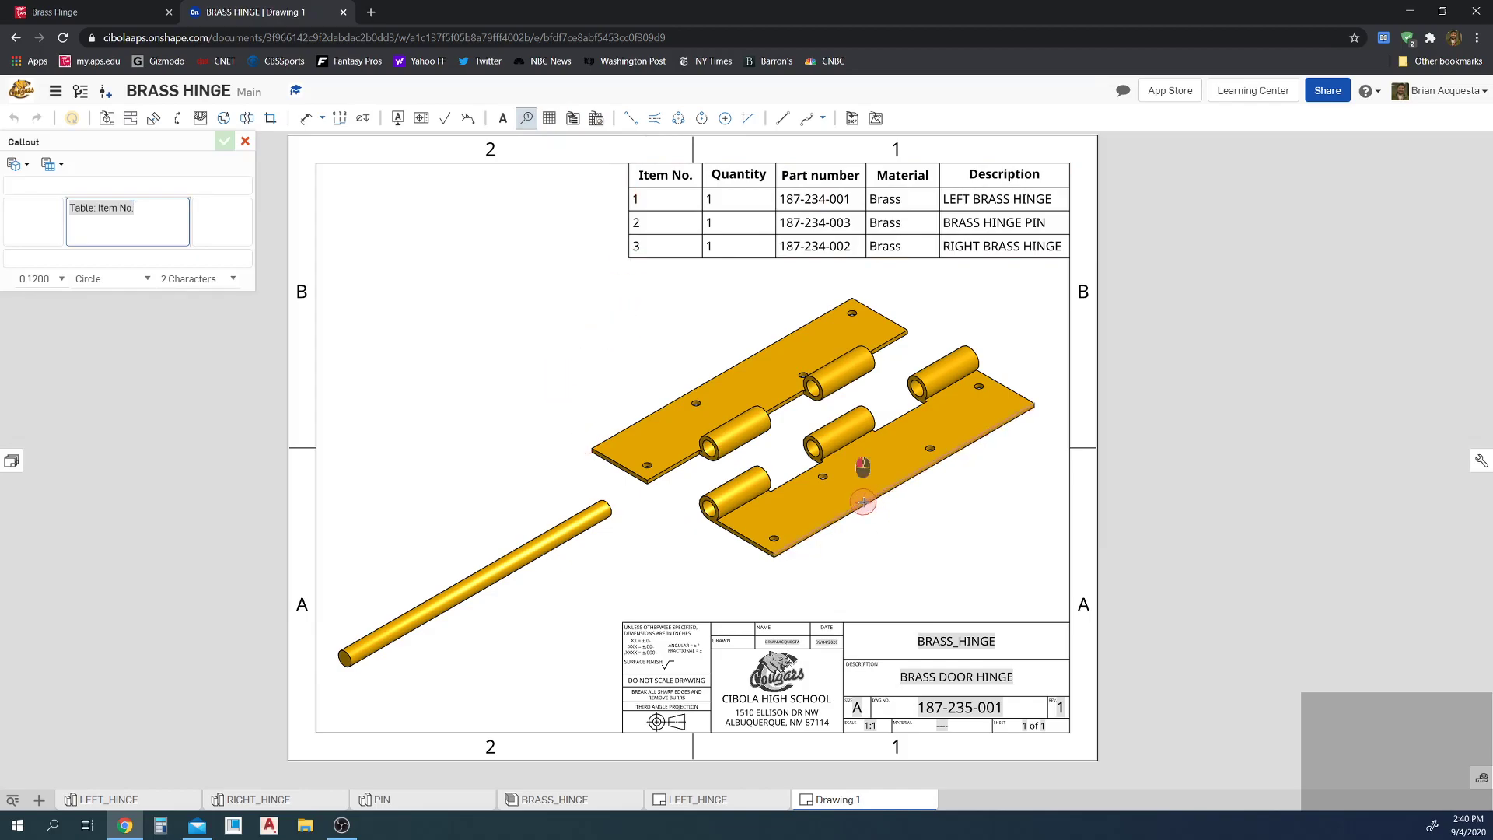
{"action": "left_click", "coordinate": [863, 501]}
{"action": "left_click", "coordinate": [944, 549]}
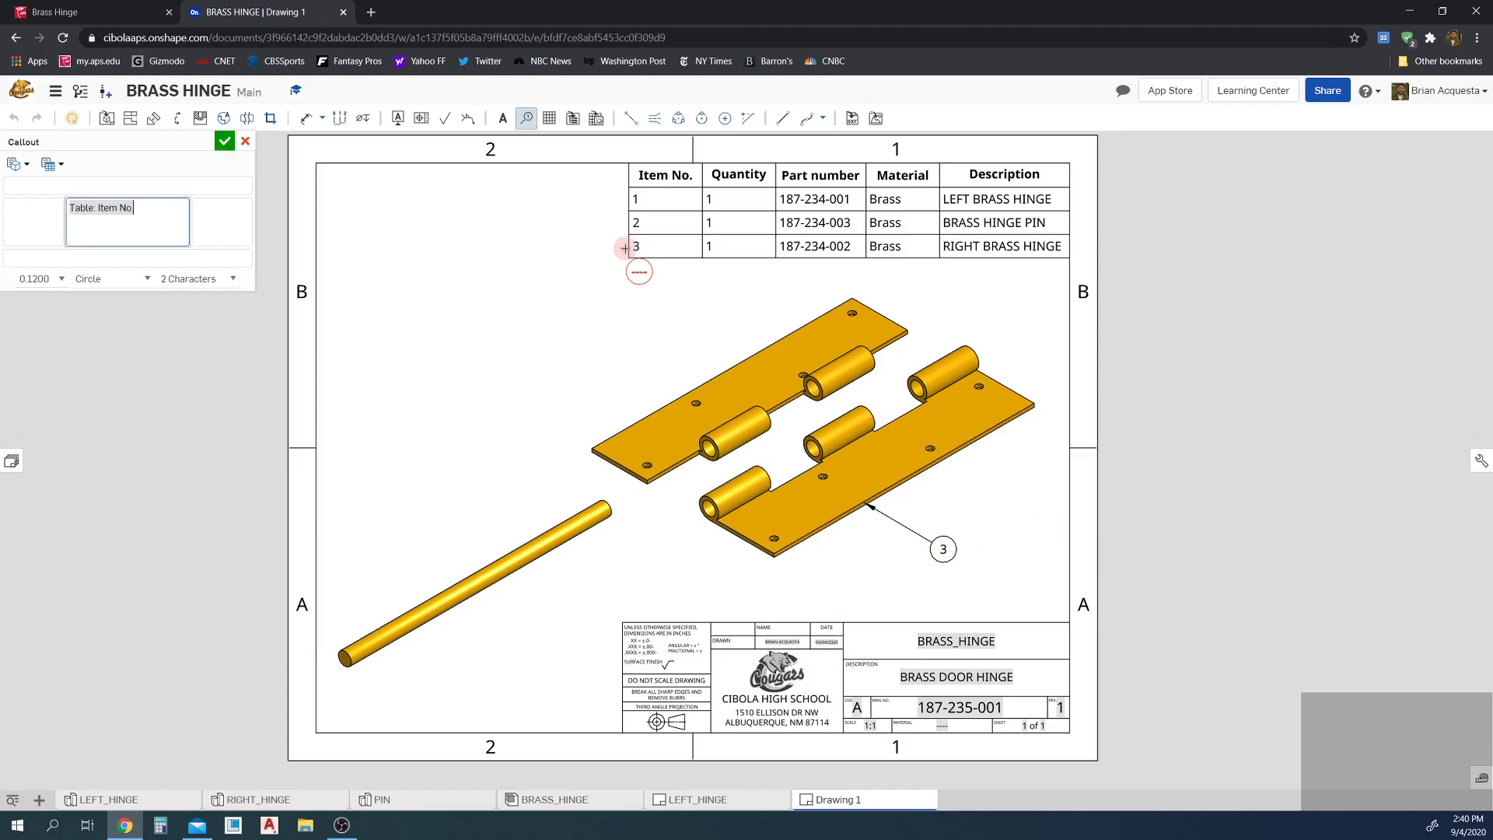
{"action": "left_click", "coordinate": [536, 537]}
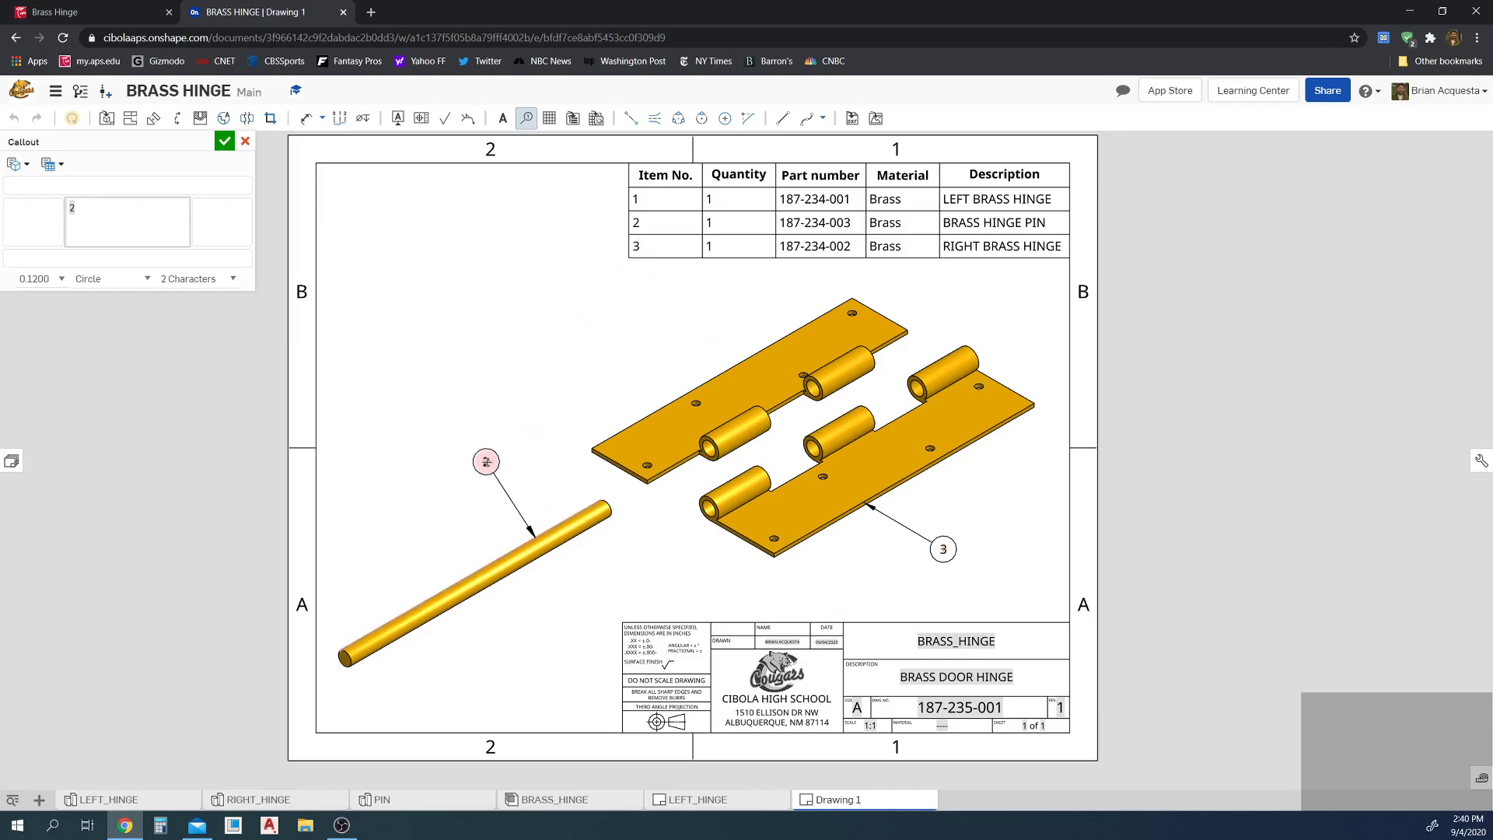
{"action": "left_click", "coordinate": [486, 461]}
{"action": "left_click", "coordinate": [670, 402]}
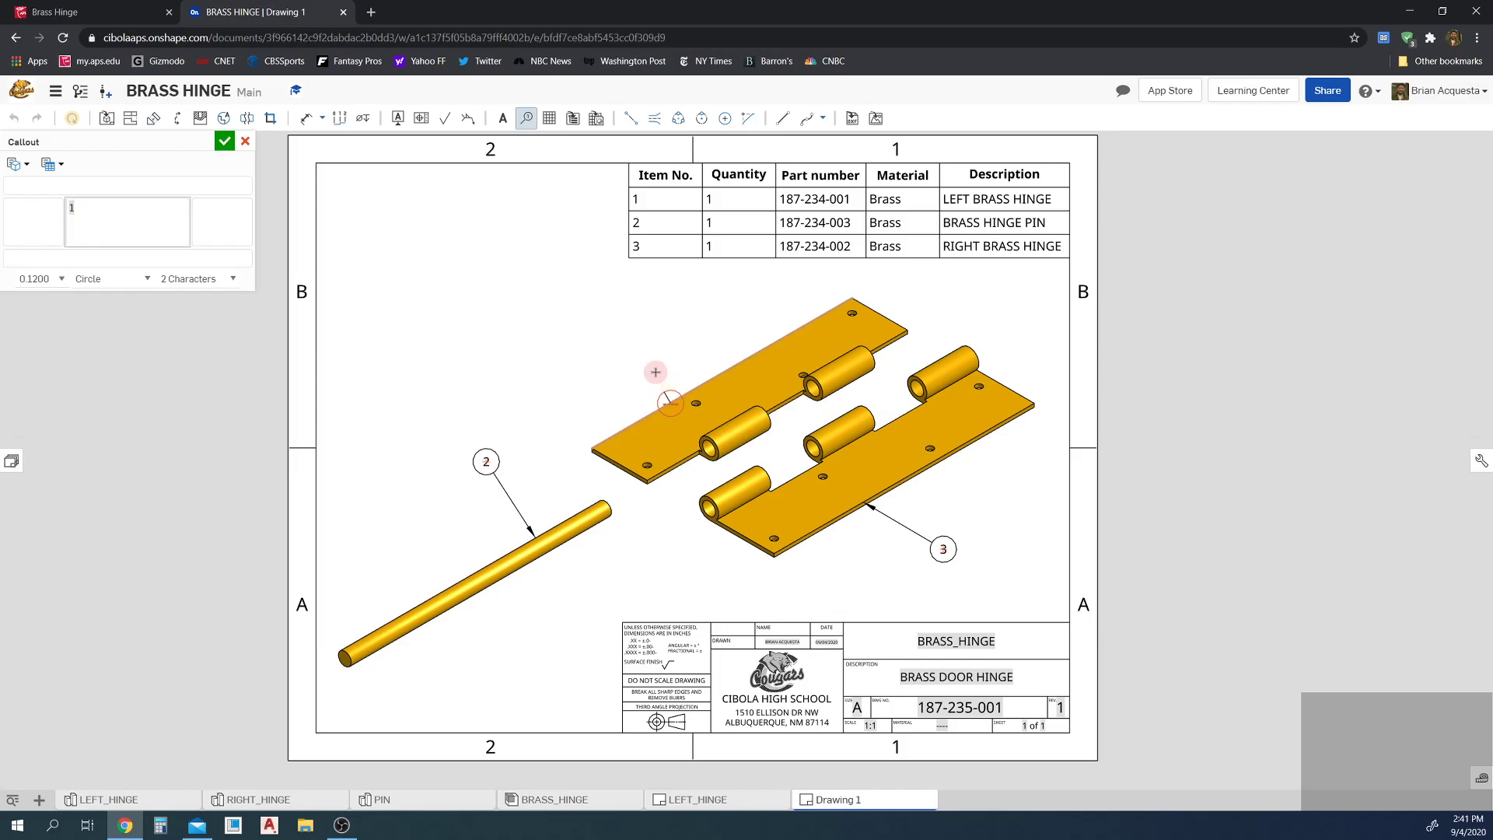
{"action": "left_click", "coordinate": [630, 338]}
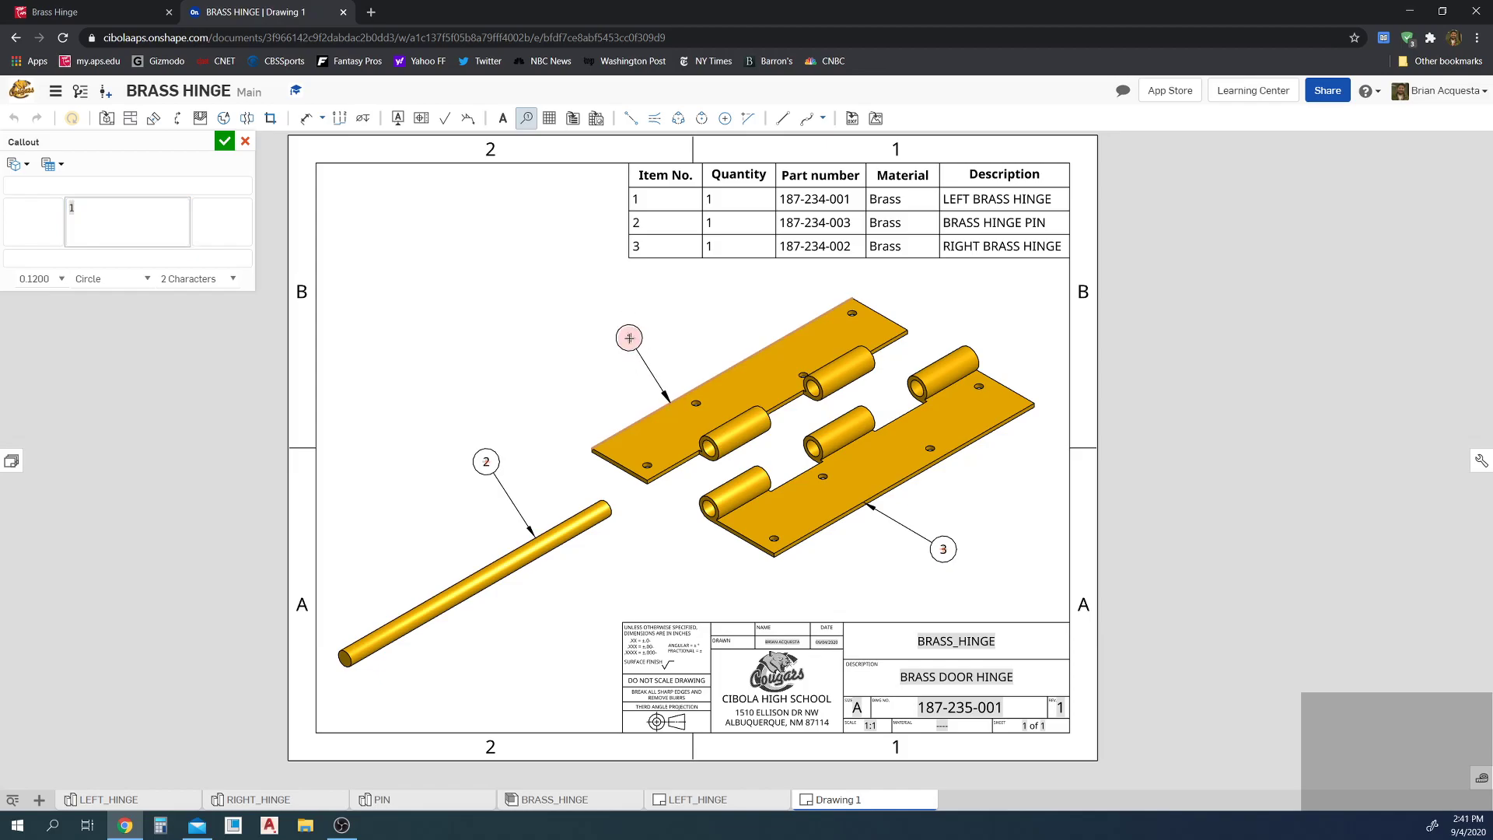
{"action": "left_click", "coordinate": [630, 337]}
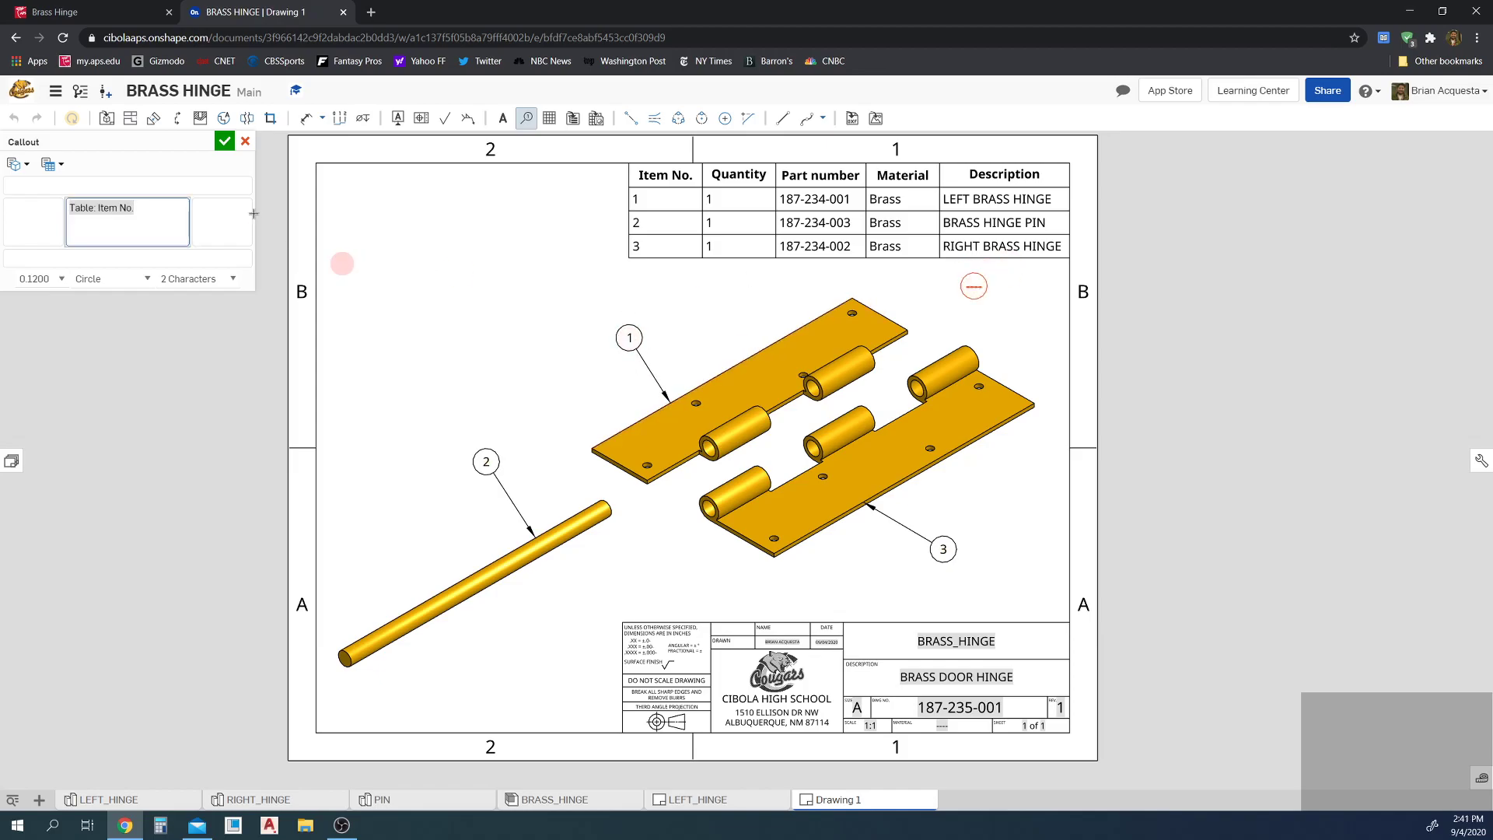
{"action": "left_click", "coordinate": [224, 141]}
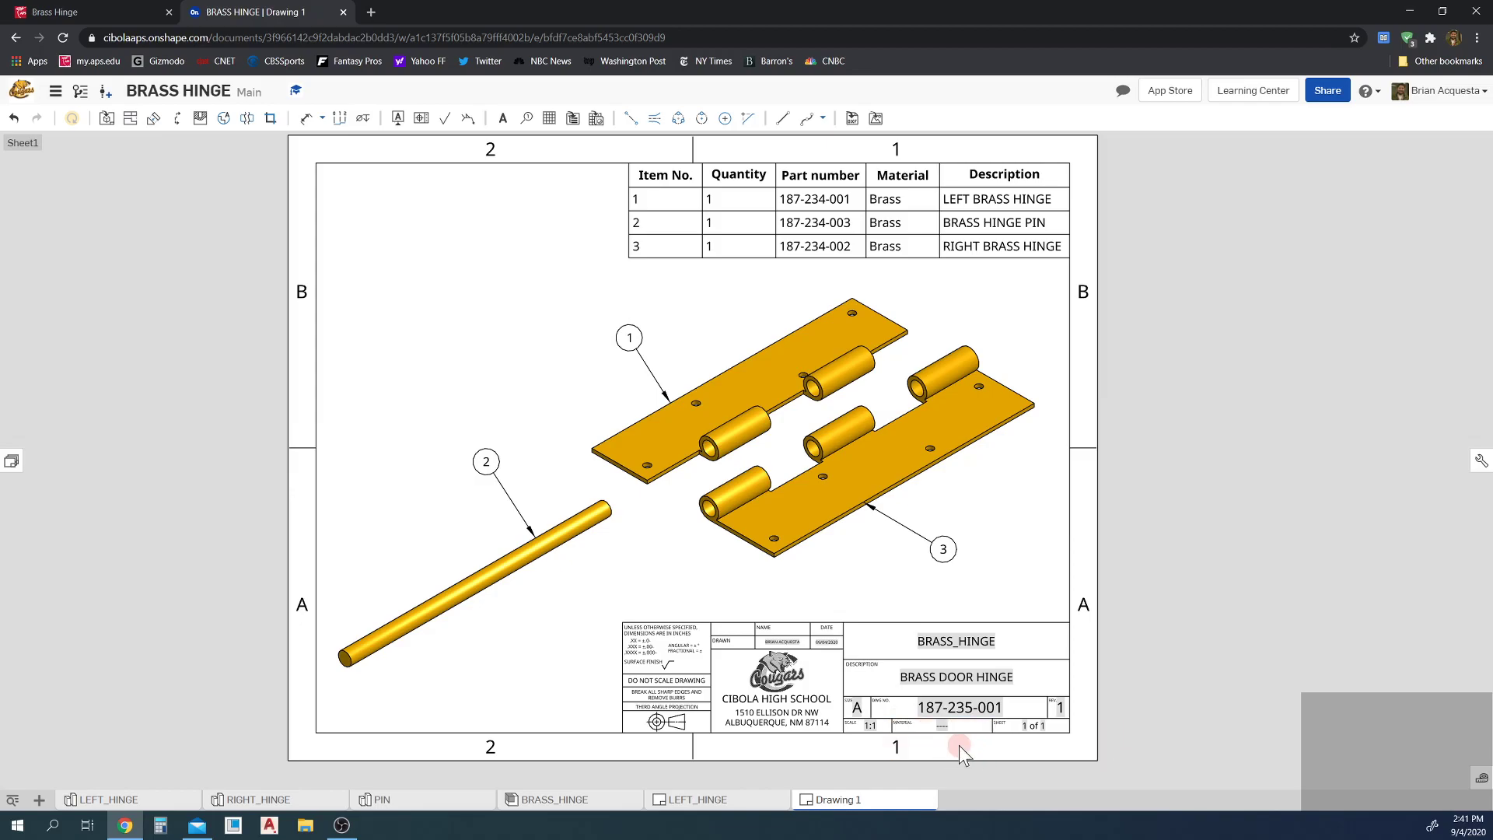
Step: Replace the title block's material entry with SEE BOM
{"action": "scroll", "coordinate": [944, 735], "scroll_direction": "up", "scroll_amount": 5}
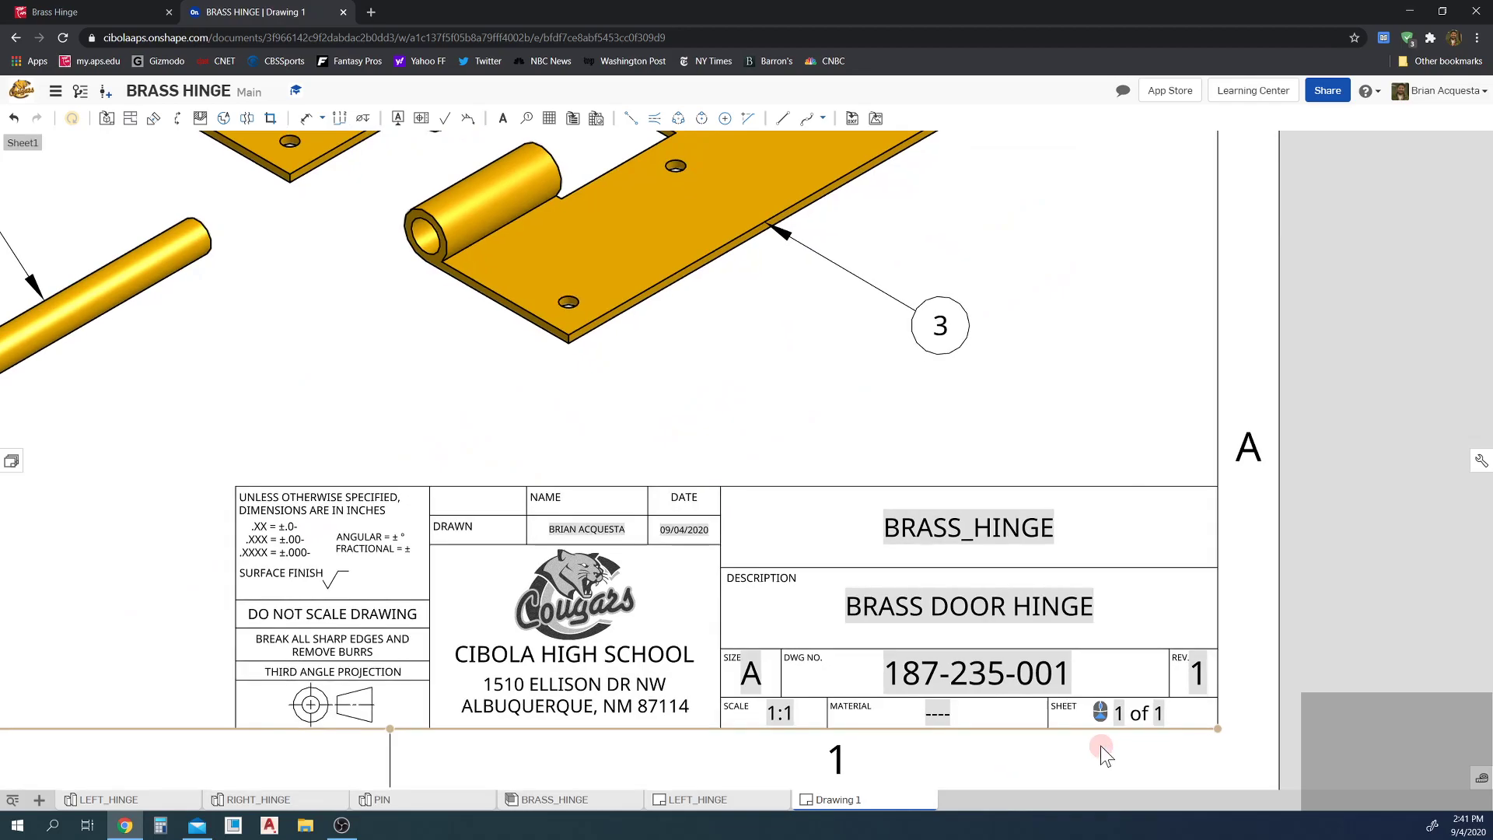
{"action": "double_click", "coordinate": [954, 709]}
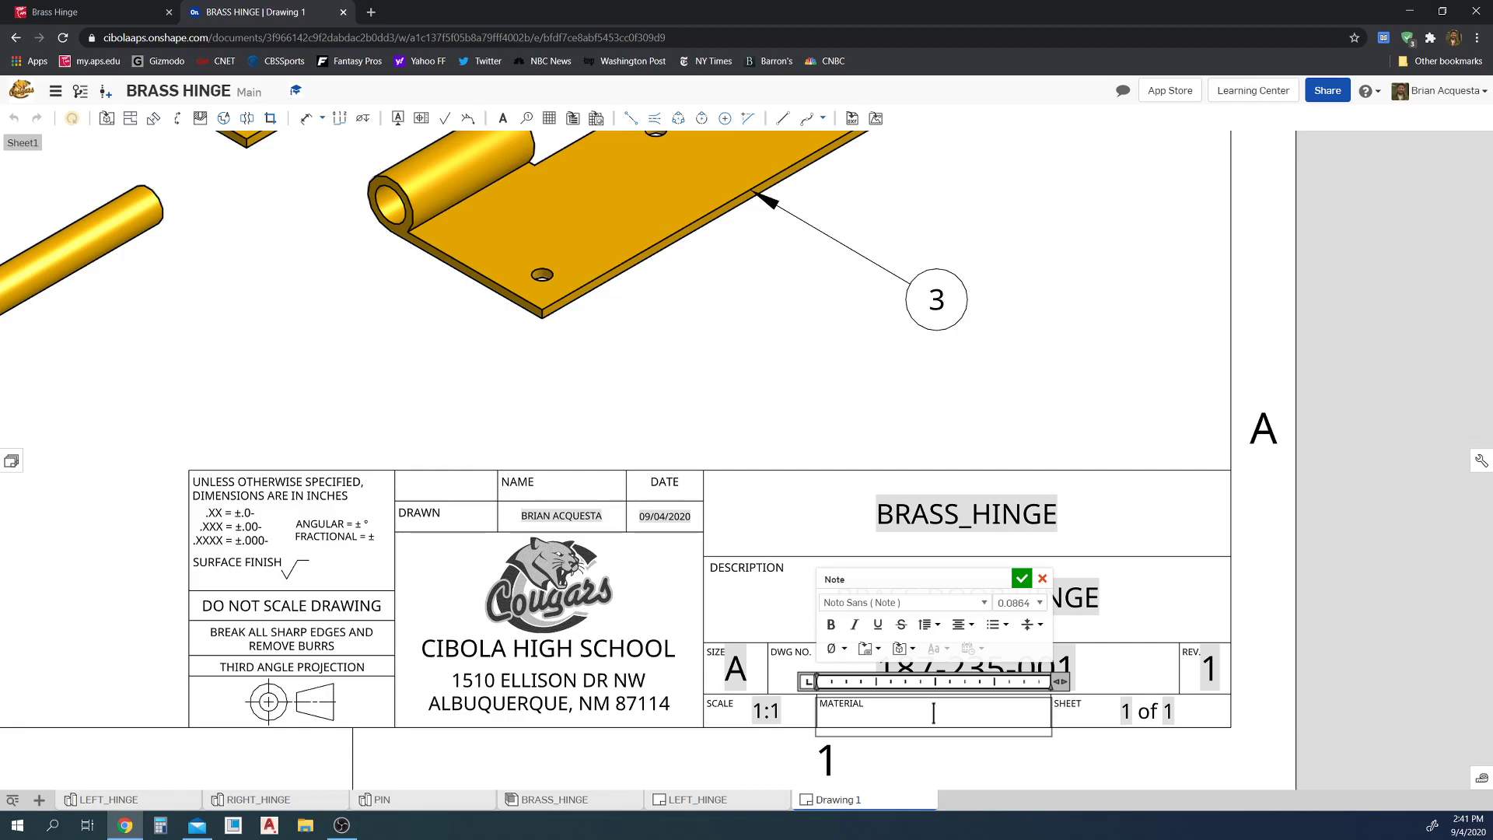
{"action": "type", "text": "SEEM"}
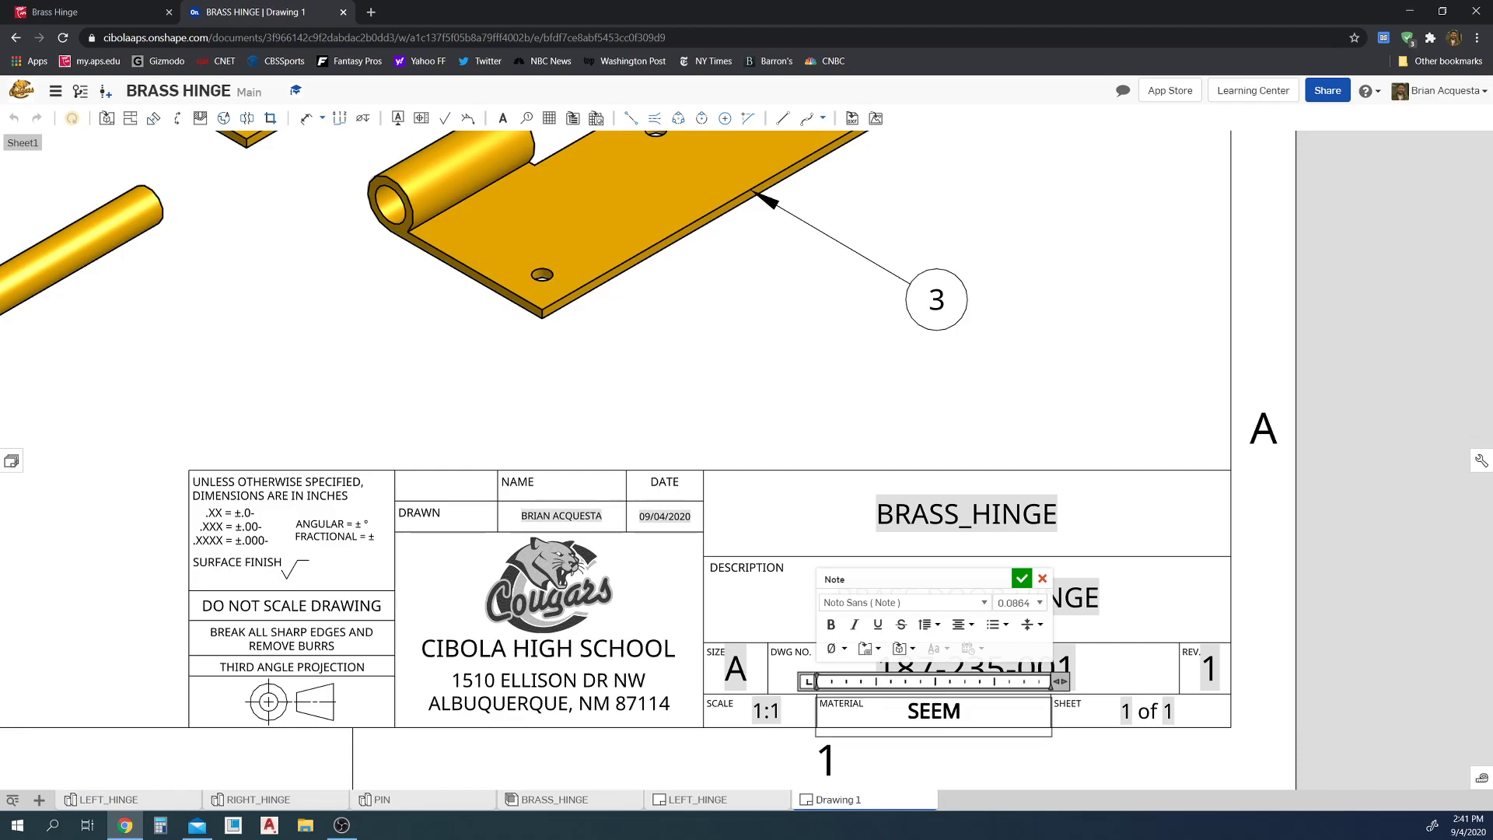
{"action": "key", "text": "BackSpace"}
{"action": "type", "text": "BOM"}
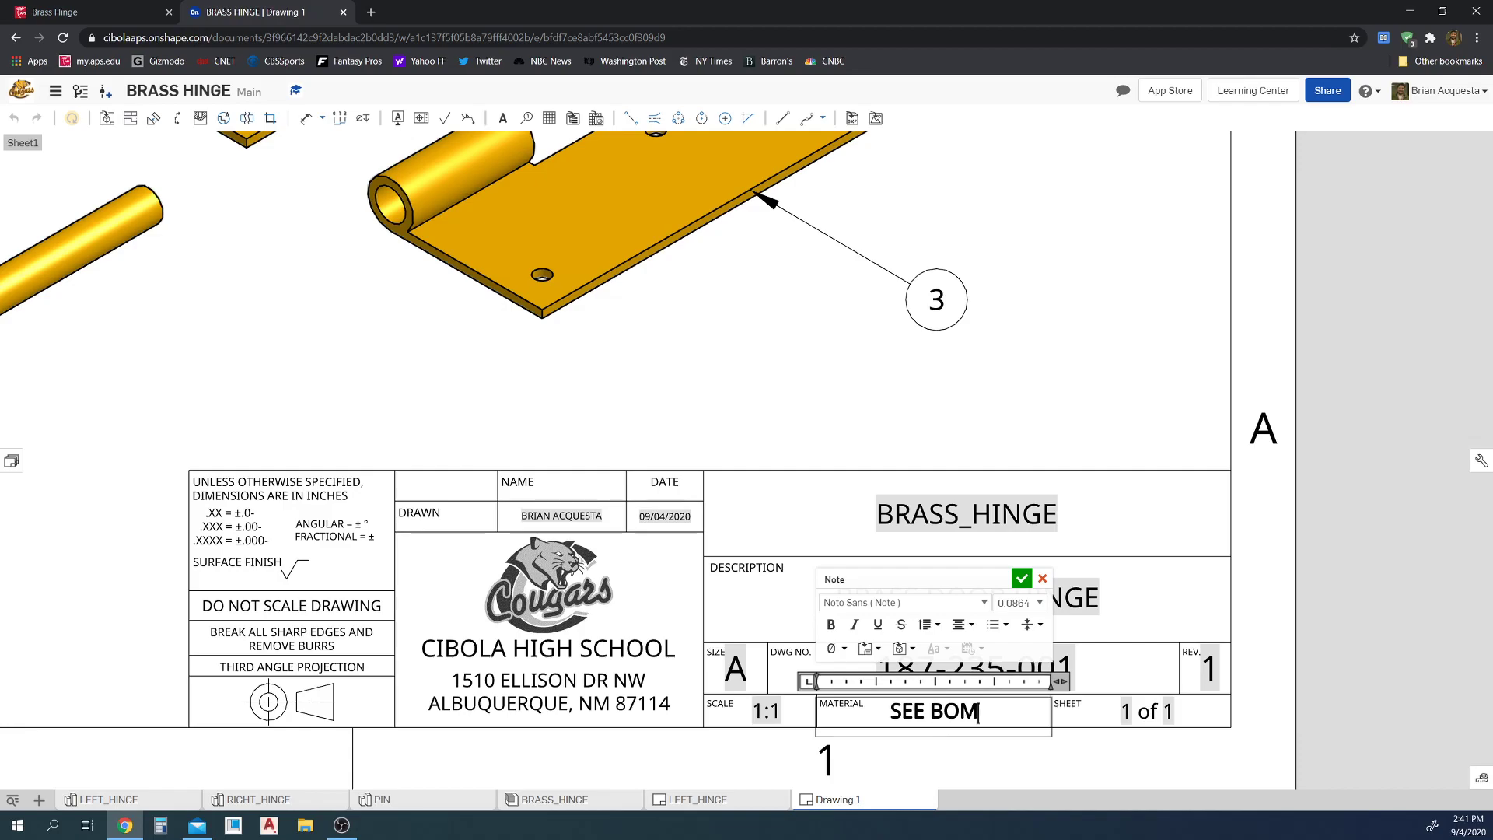
{"action": "left_click", "coordinate": [1022, 579]}
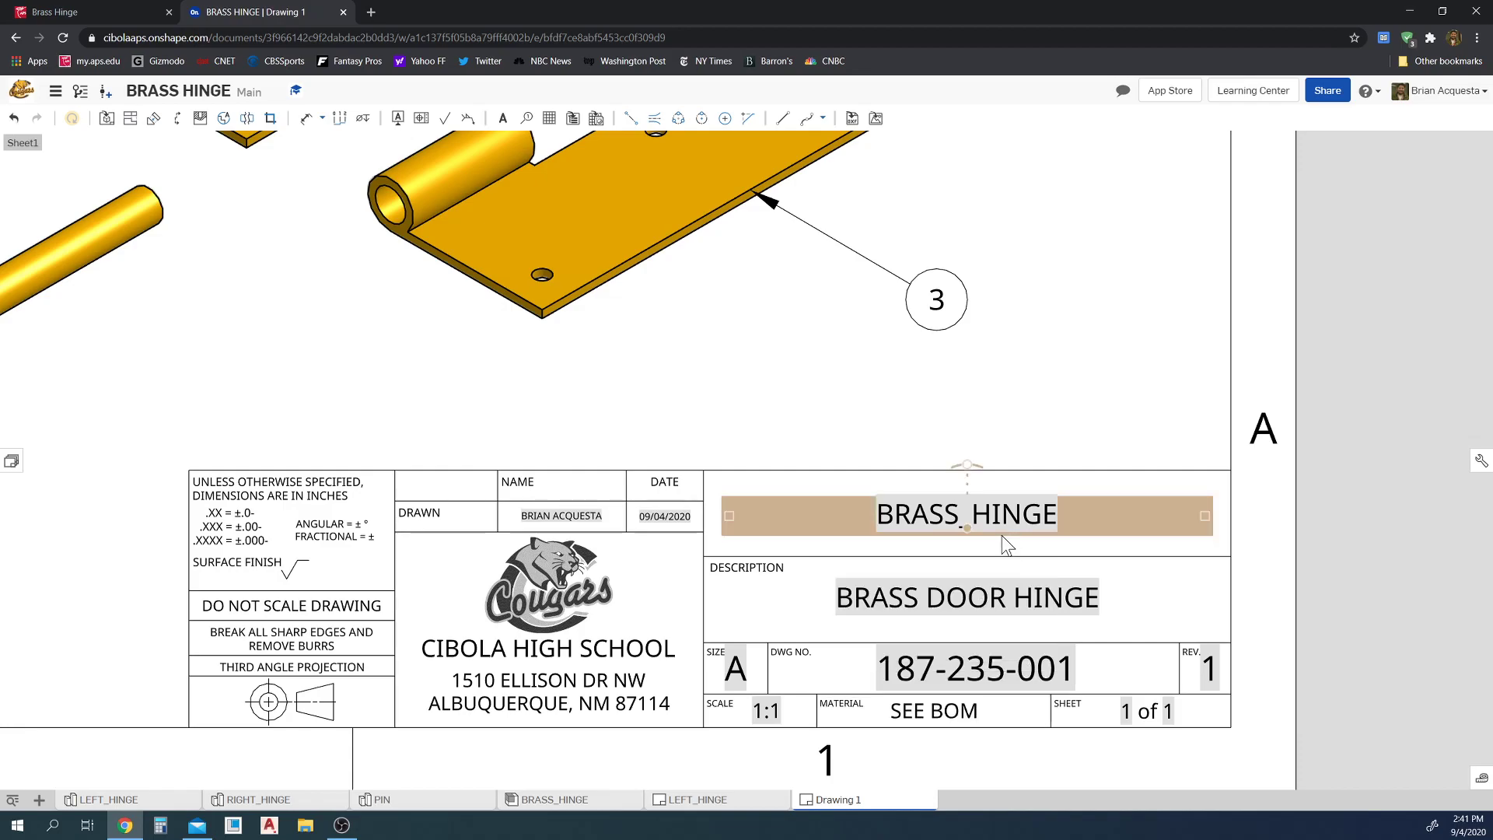
Step: Review the whole BRASS_HINGE drawing sheet, including the exploded view, callouts, BOM table and title block
{"action": "scroll", "coordinate": [1174, 426], "scroll_direction": "down", "scroll_amount": 5}
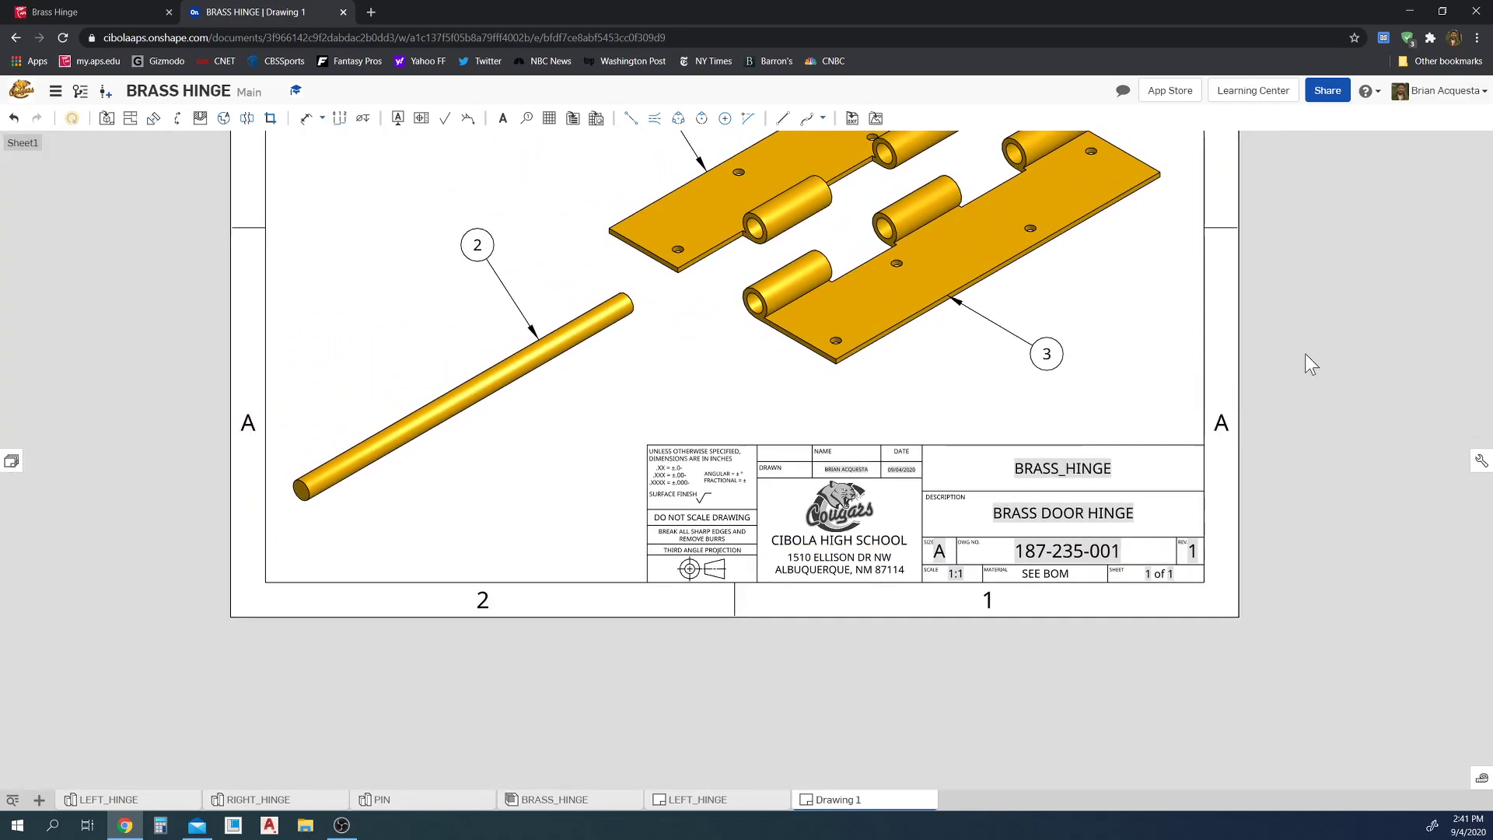
{"action": "scroll", "coordinate": [1277, 342], "scroll_direction": "up", "scroll_amount": 3}
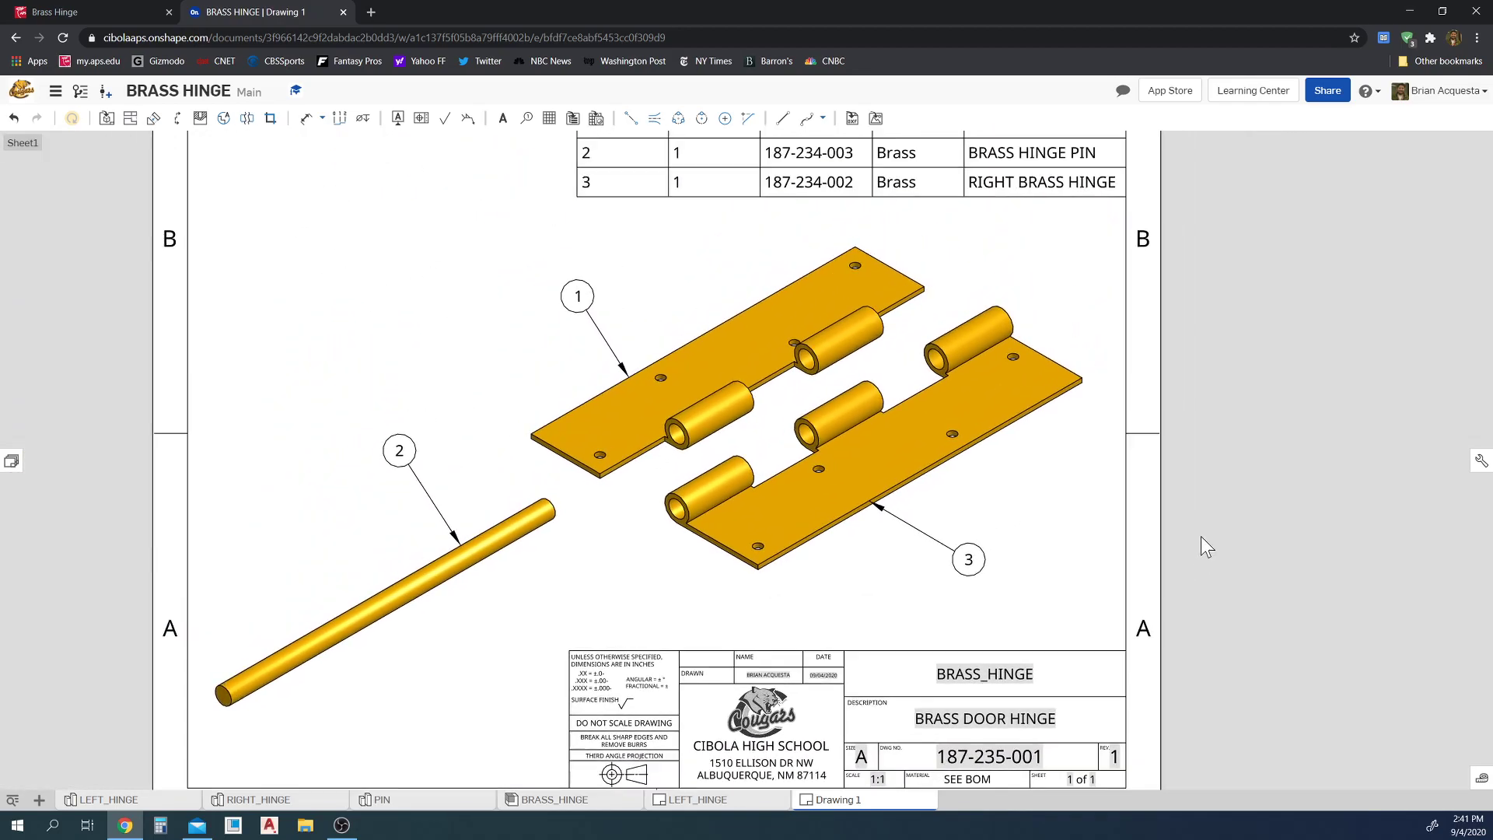
{"action": "scroll", "coordinate": [1202, 533], "scroll_direction": "down", "scroll_amount": 3}
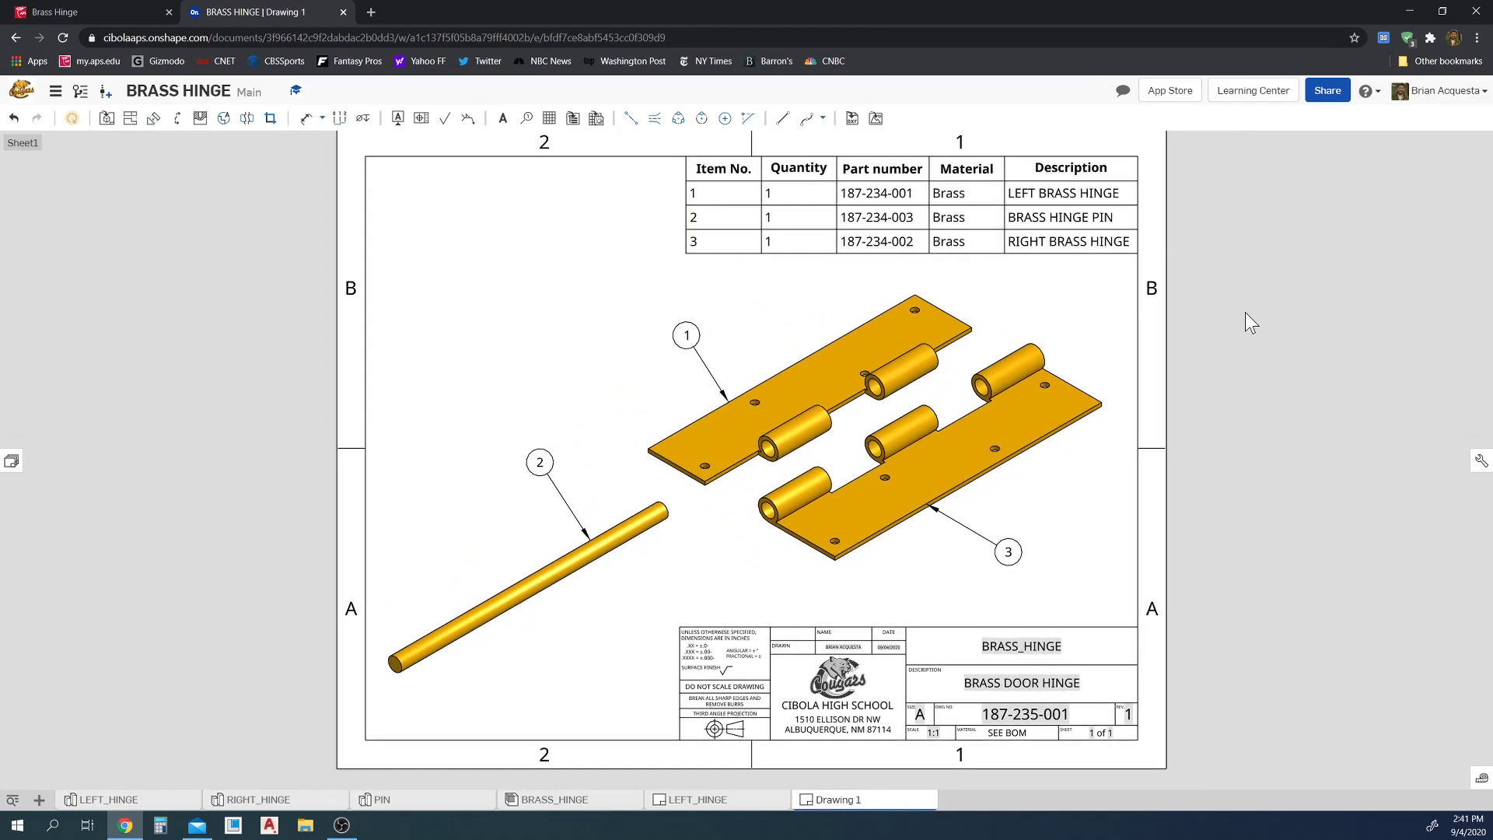
{"action": "left_click", "coordinate": [945, 173]}
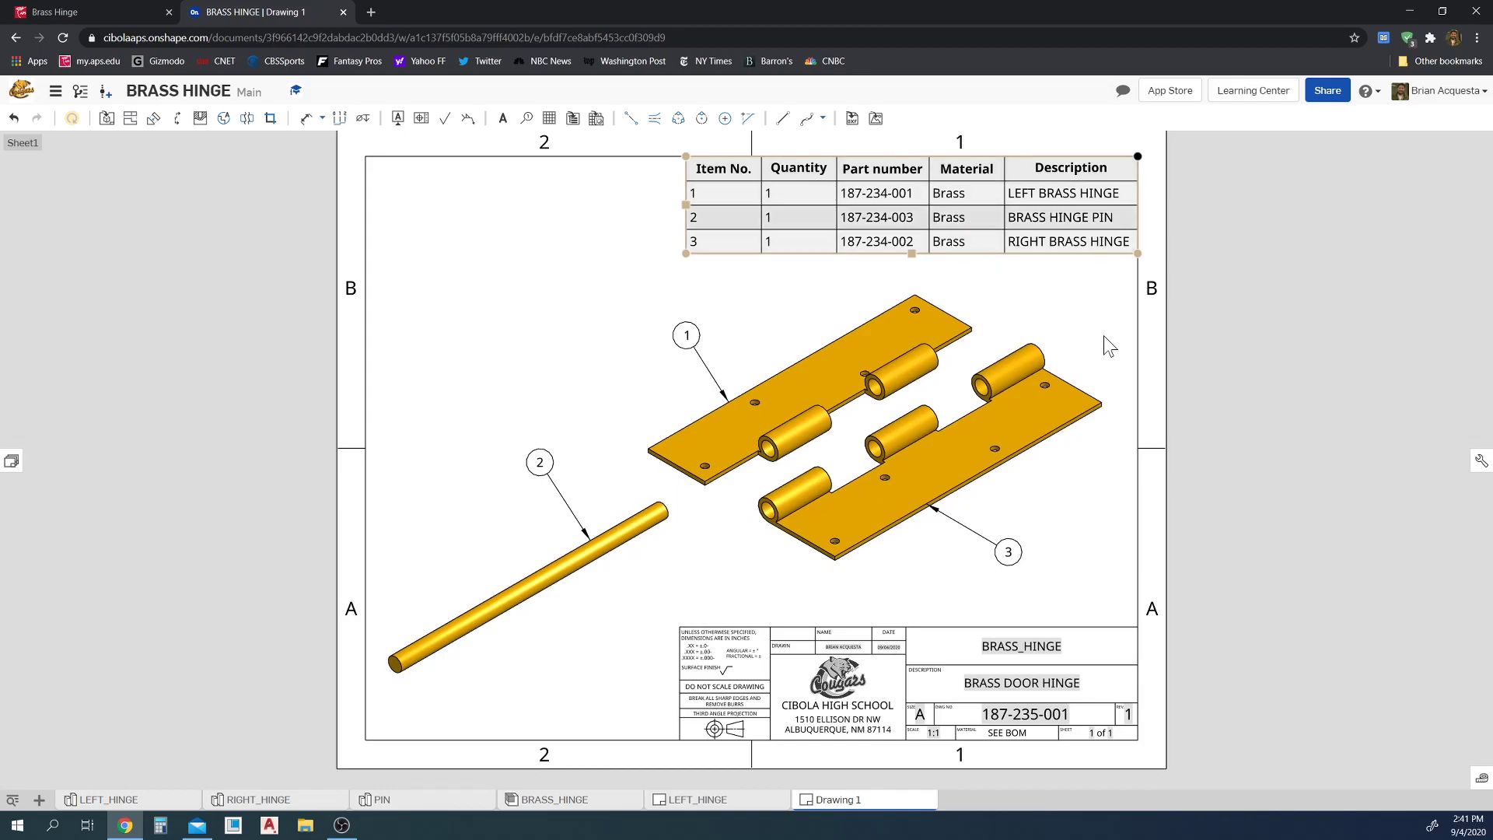
{"action": "left_click", "coordinate": [1305, 426]}
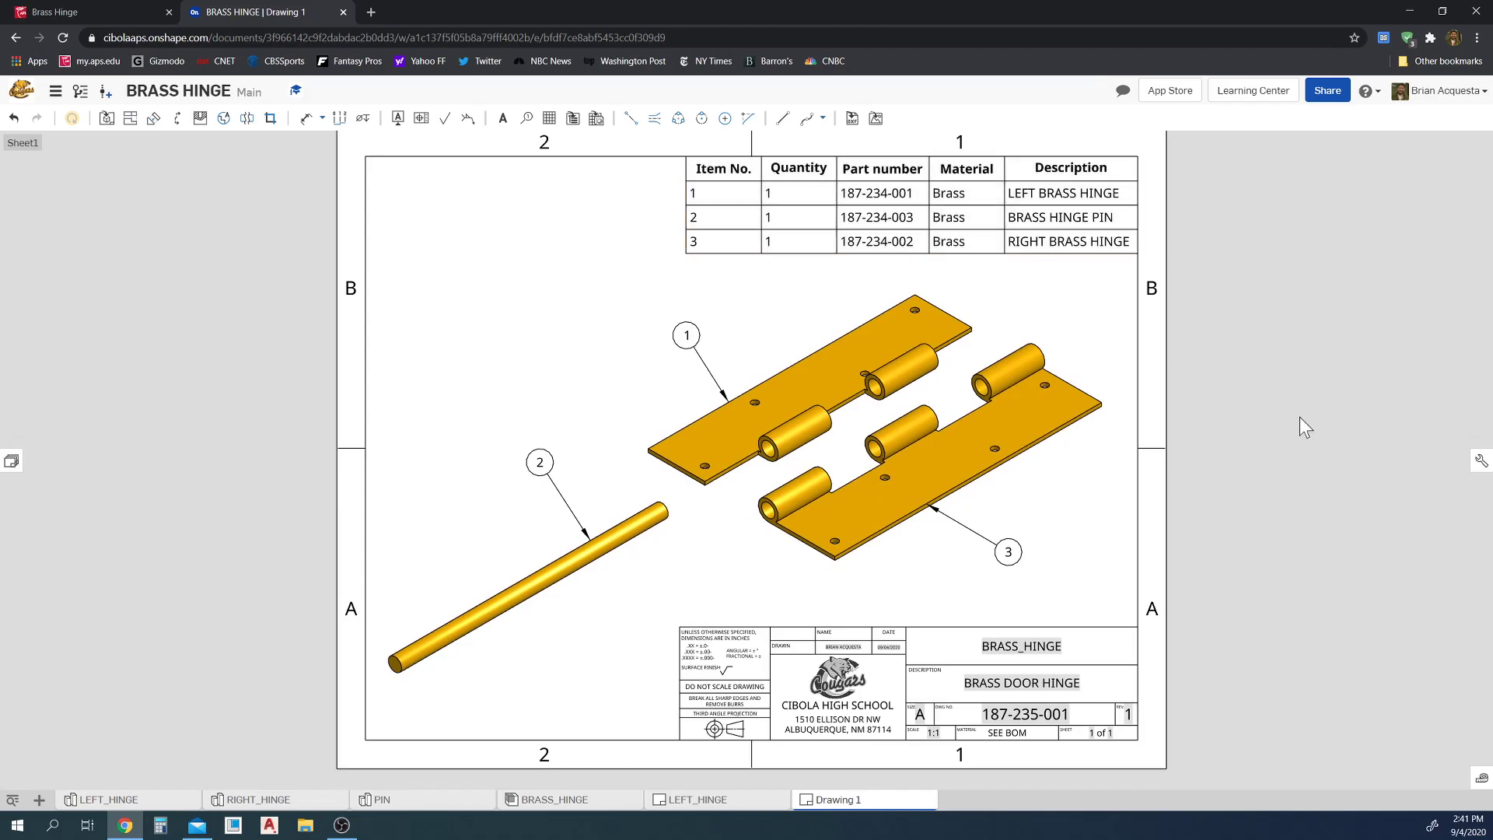
{"action": "scroll", "coordinate": [1313, 420], "scroll_direction": "down", "scroll_amount": 2}
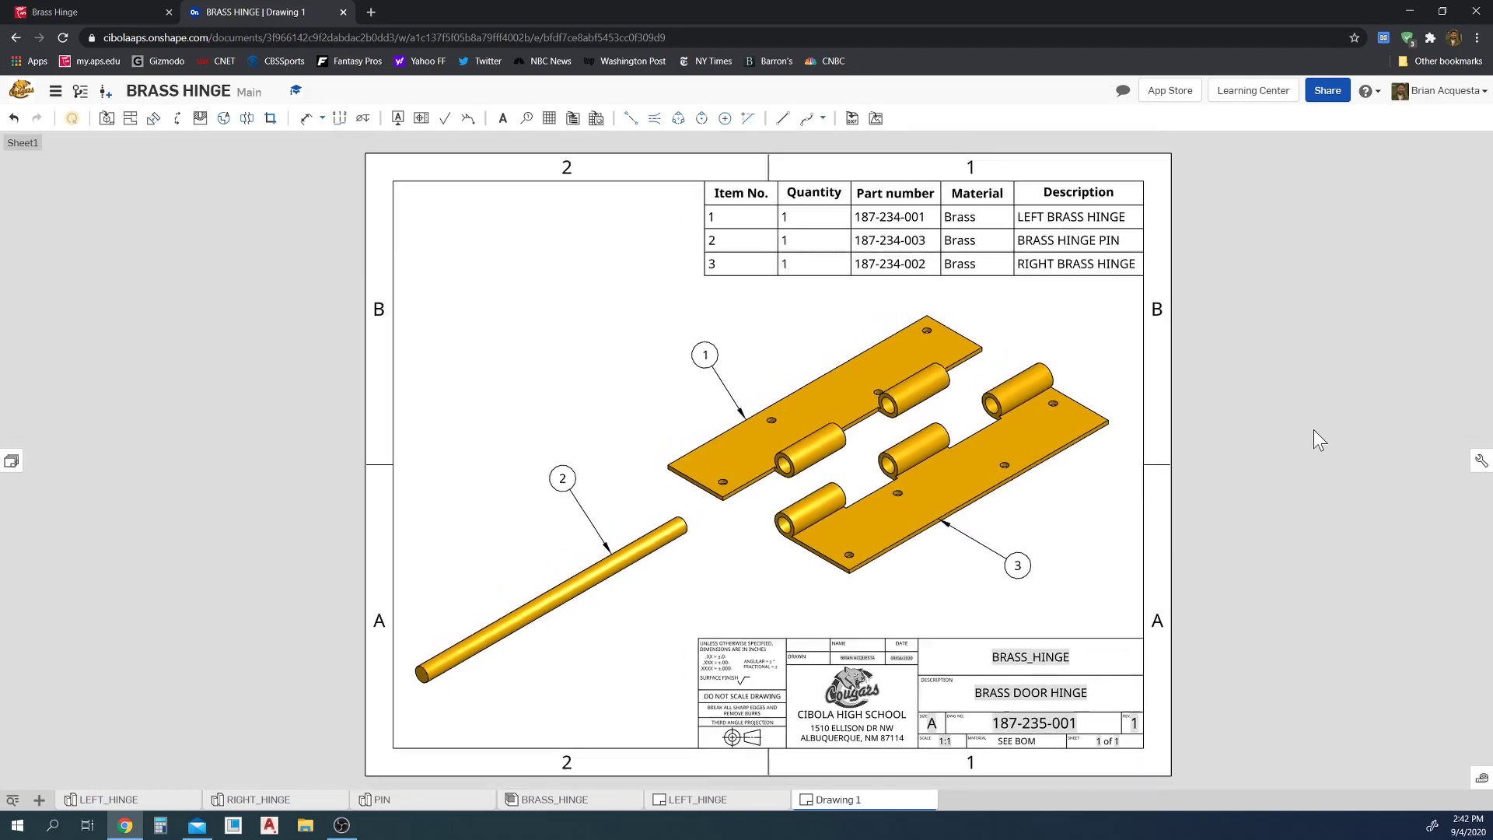
{"action": "scroll", "coordinate": [1291, 455], "scroll_direction": "down", "scroll_amount": 1}
{"action": "scroll", "coordinate": [1275, 443], "scroll_direction": "down", "scroll_amount": 1}
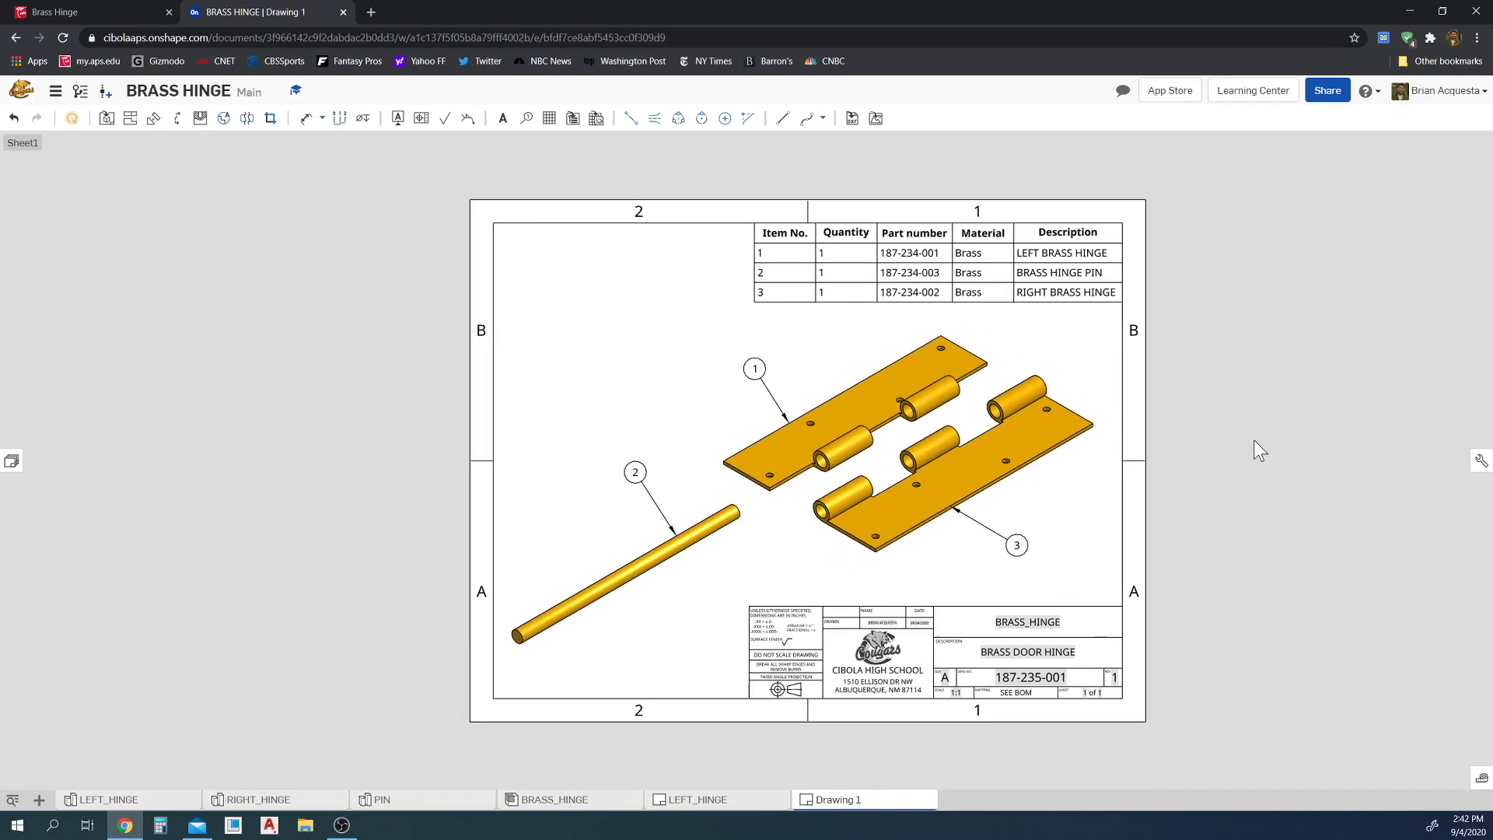